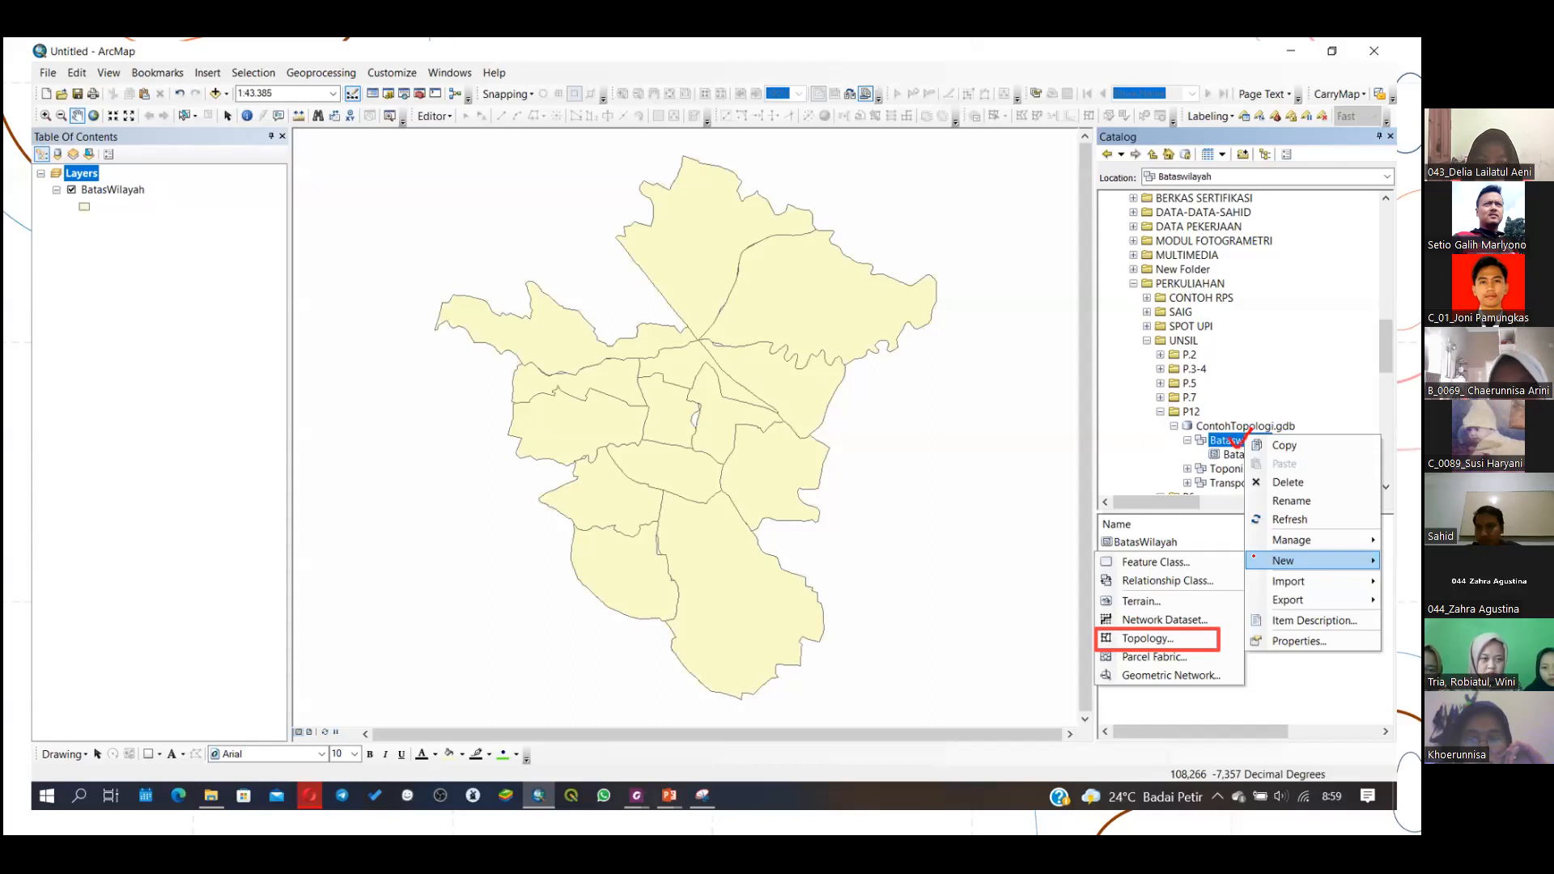
left_click_drag(1251, 557, 1271, 550)
left_click_drag(1199, 638, 1217, 631)
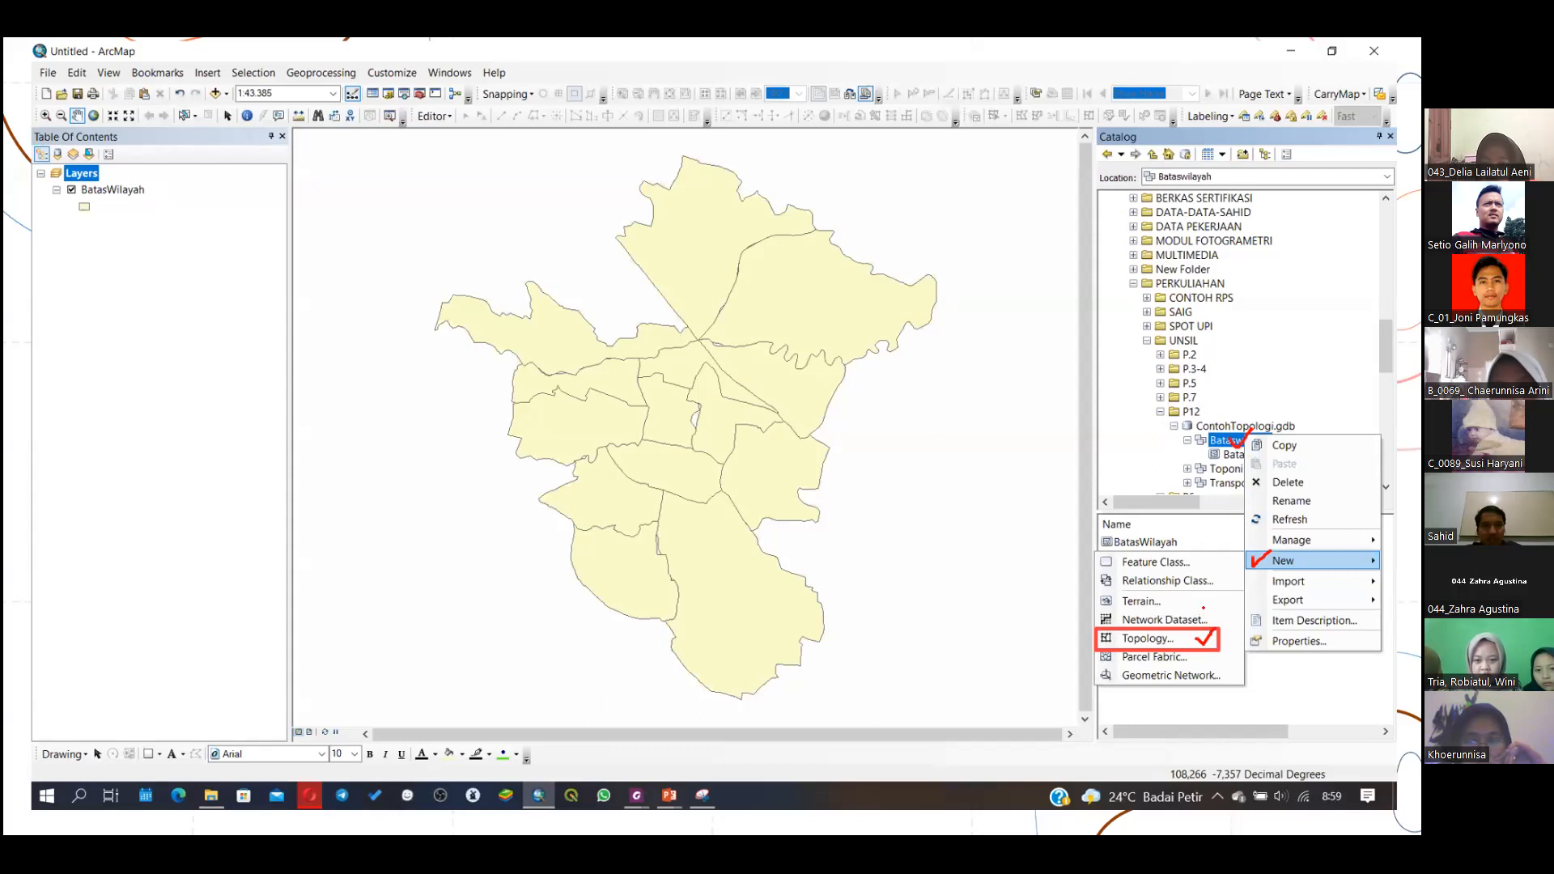
key("Right")
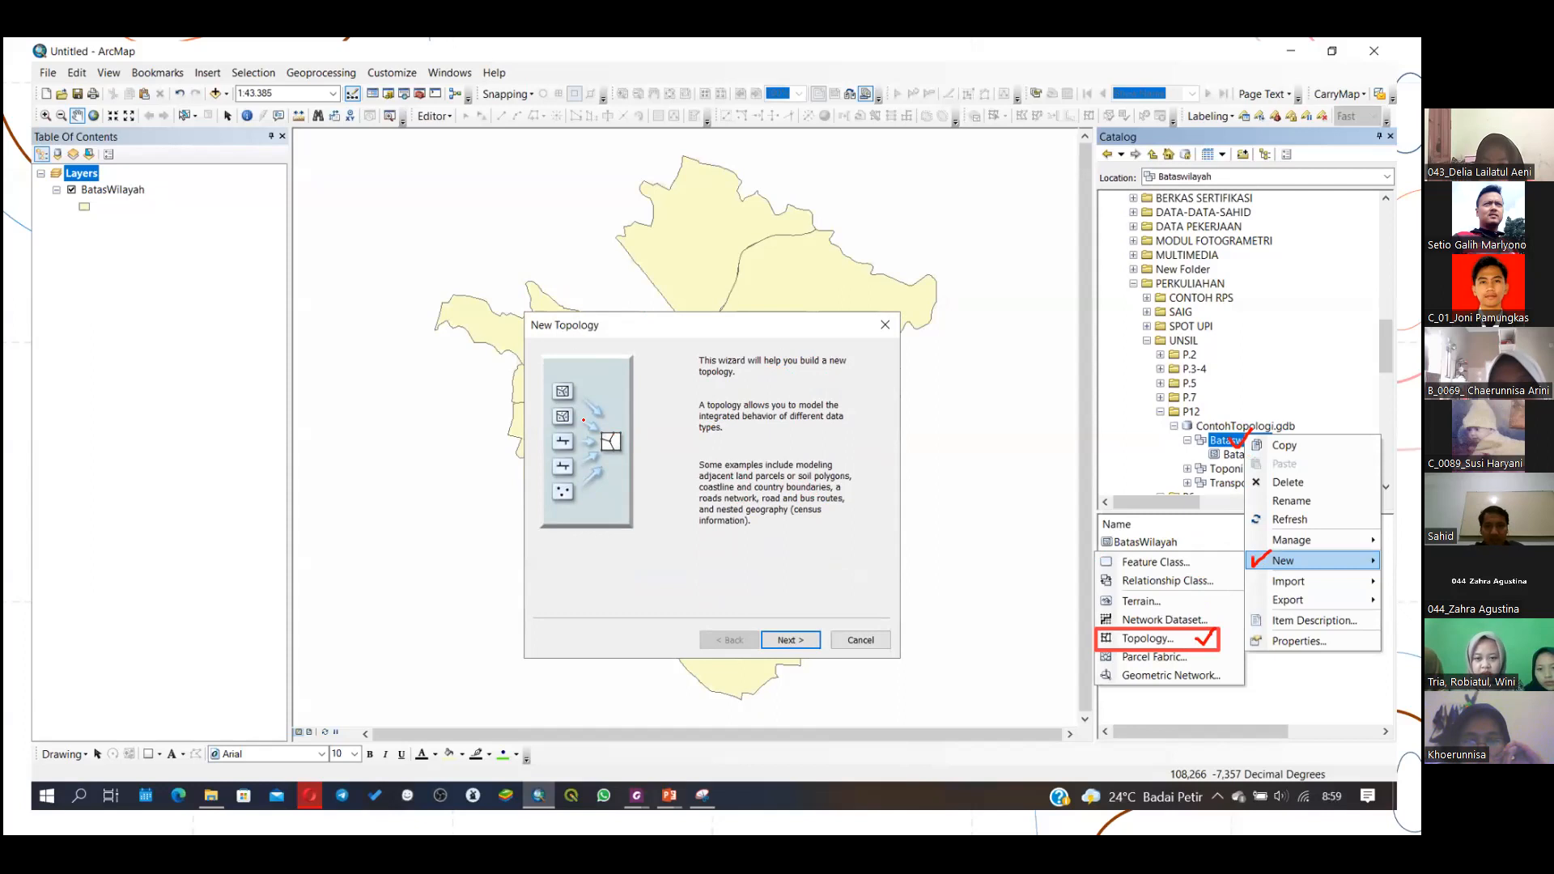
mouse_move(680, 396)
left_mouse_down()
mouse_move(859, 405)
mouse_move(846, 444)
mouse_move(688, 437)
mouse_move(677, 396)
left_mouse_up()
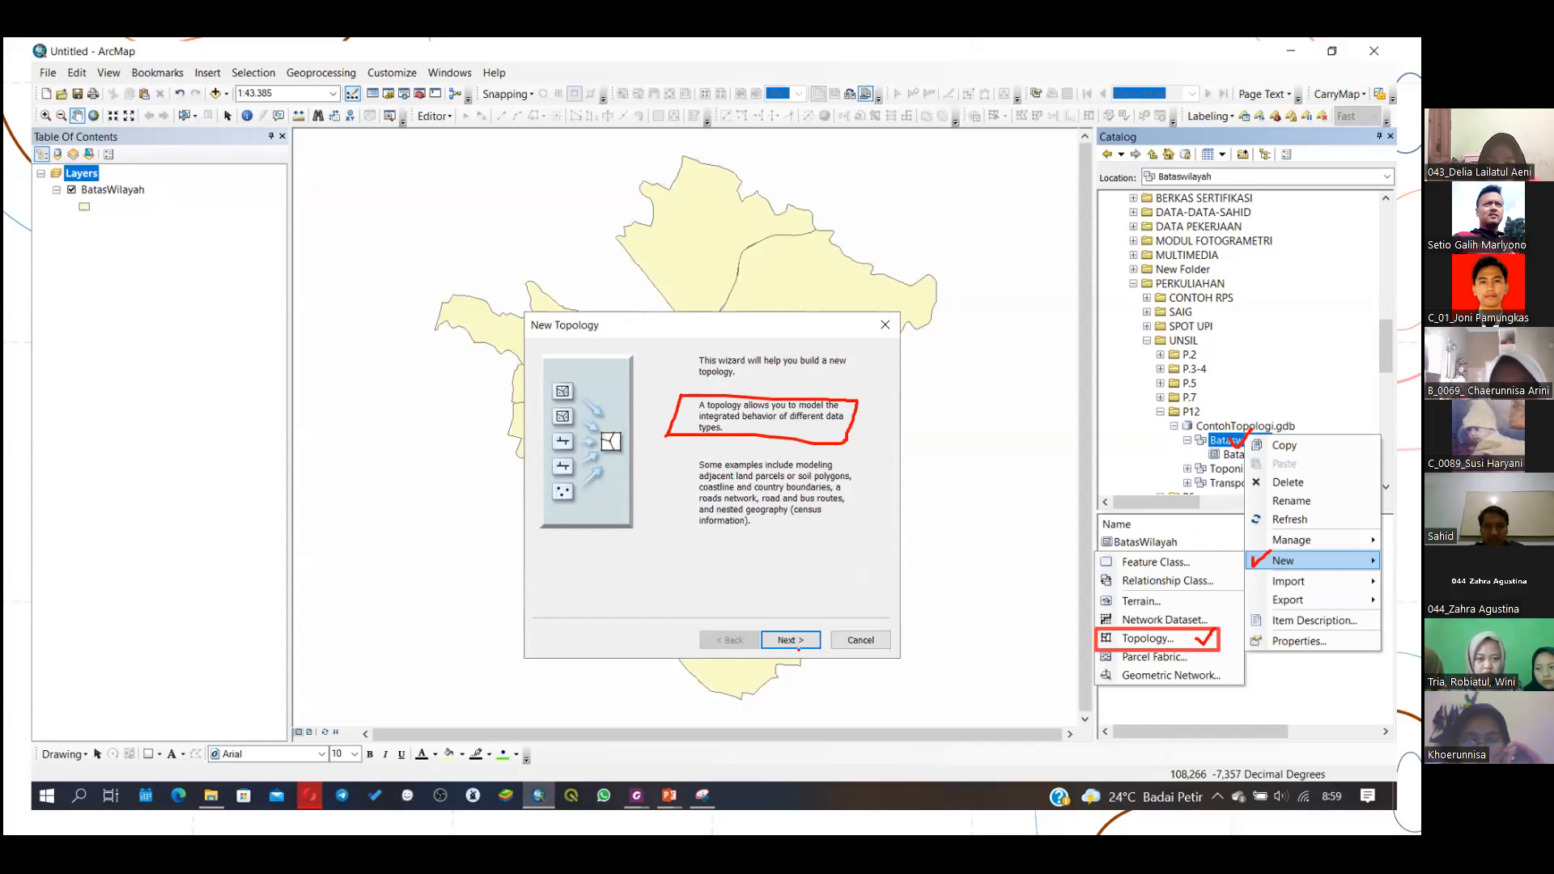
key("Return")
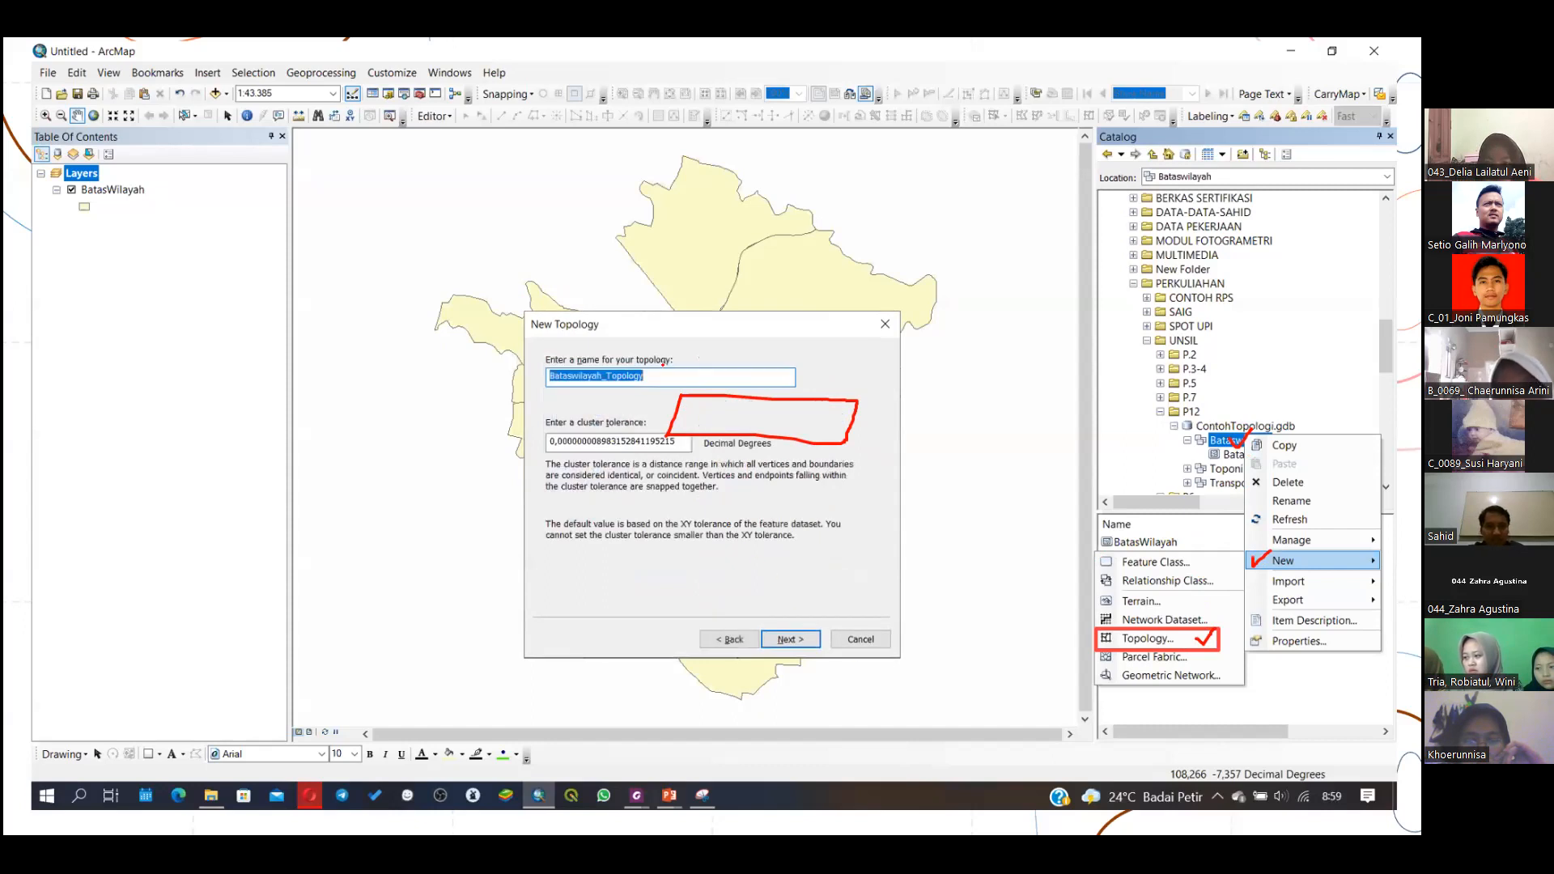
mouse_move(539, 353)
left_mouse_down()
mouse_move(540, 369)
mouse_move(622, 381)
mouse_move(682, 356)
mouse_move(538, 346)
left_mouse_up()
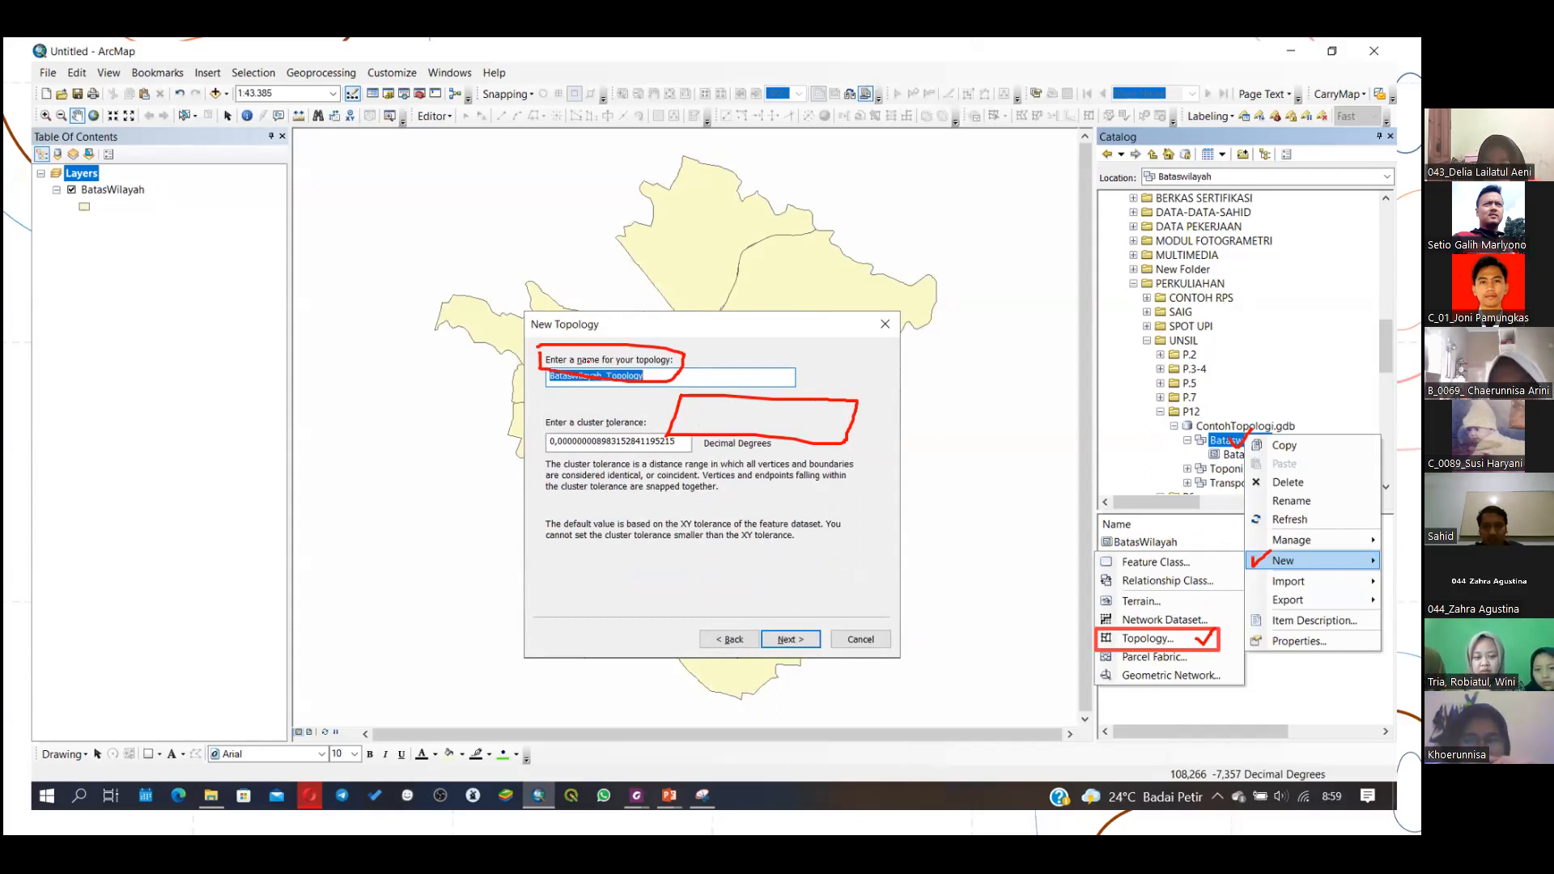
left_click_drag(820, 375, 1189, 457)
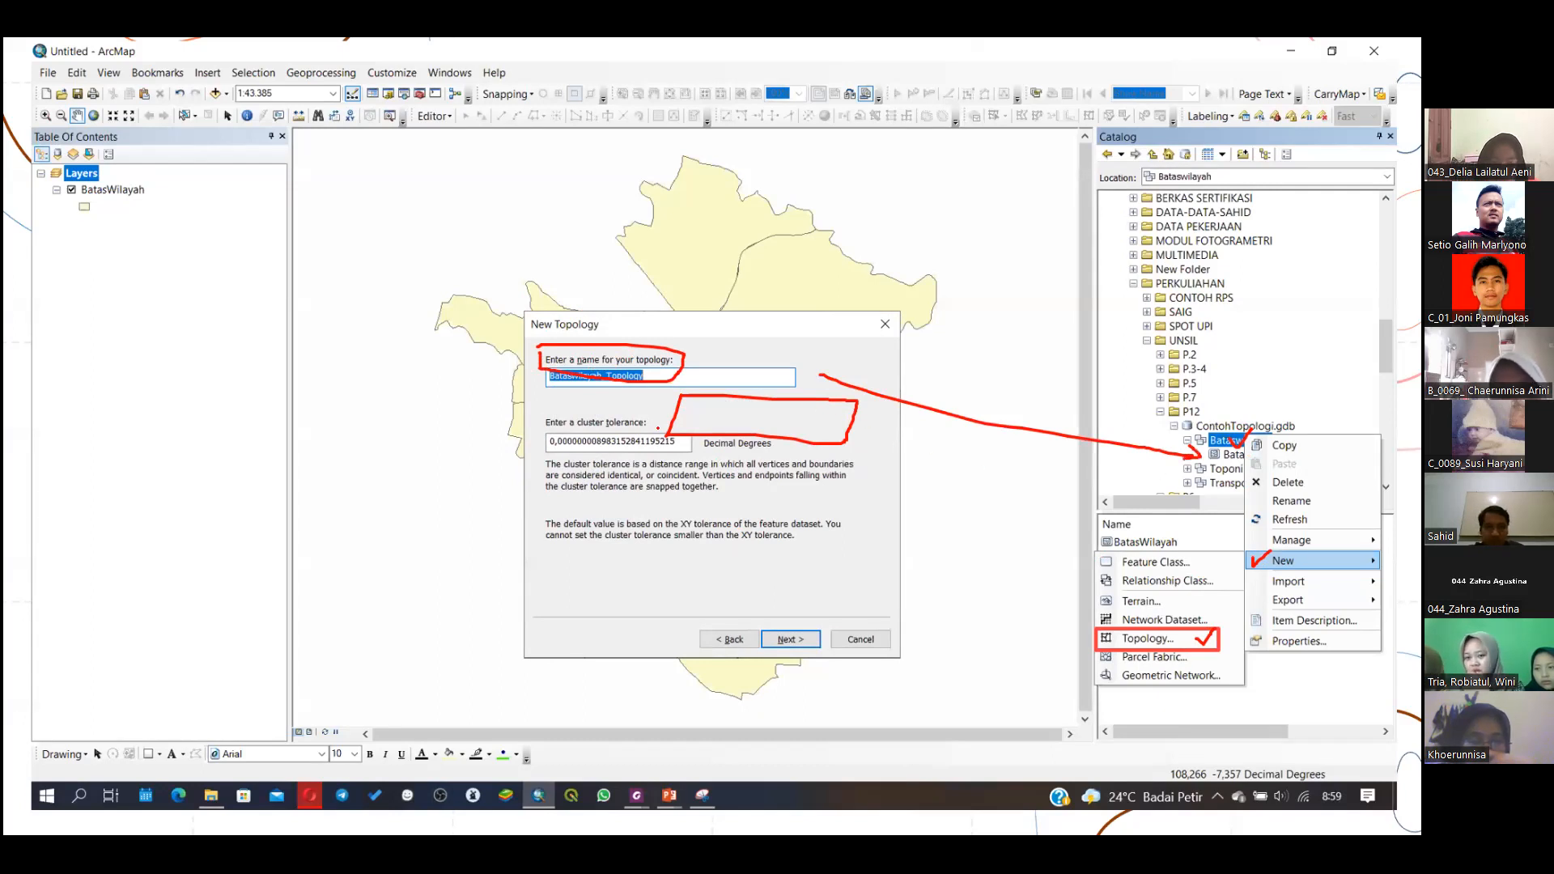
mouse_move(643, 417)
left_mouse_down()
mouse_move(566, 409)
mouse_move(540, 426)
mouse_move(652, 437)
mouse_move(658, 419)
left_mouse_up()
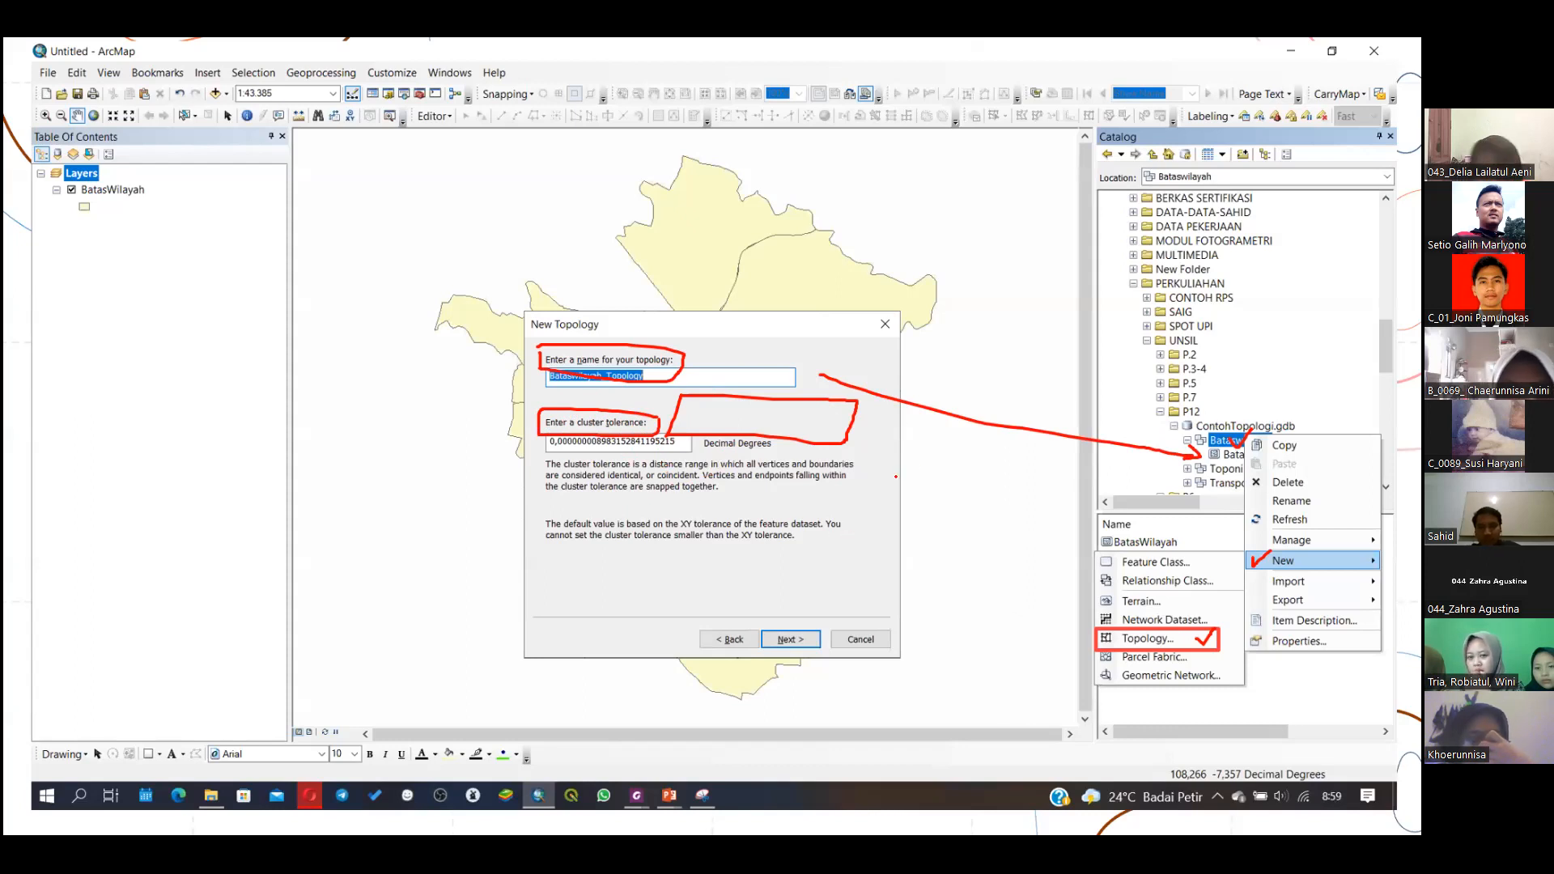
right_click(926, 466)
mouse_move(1033, 663)
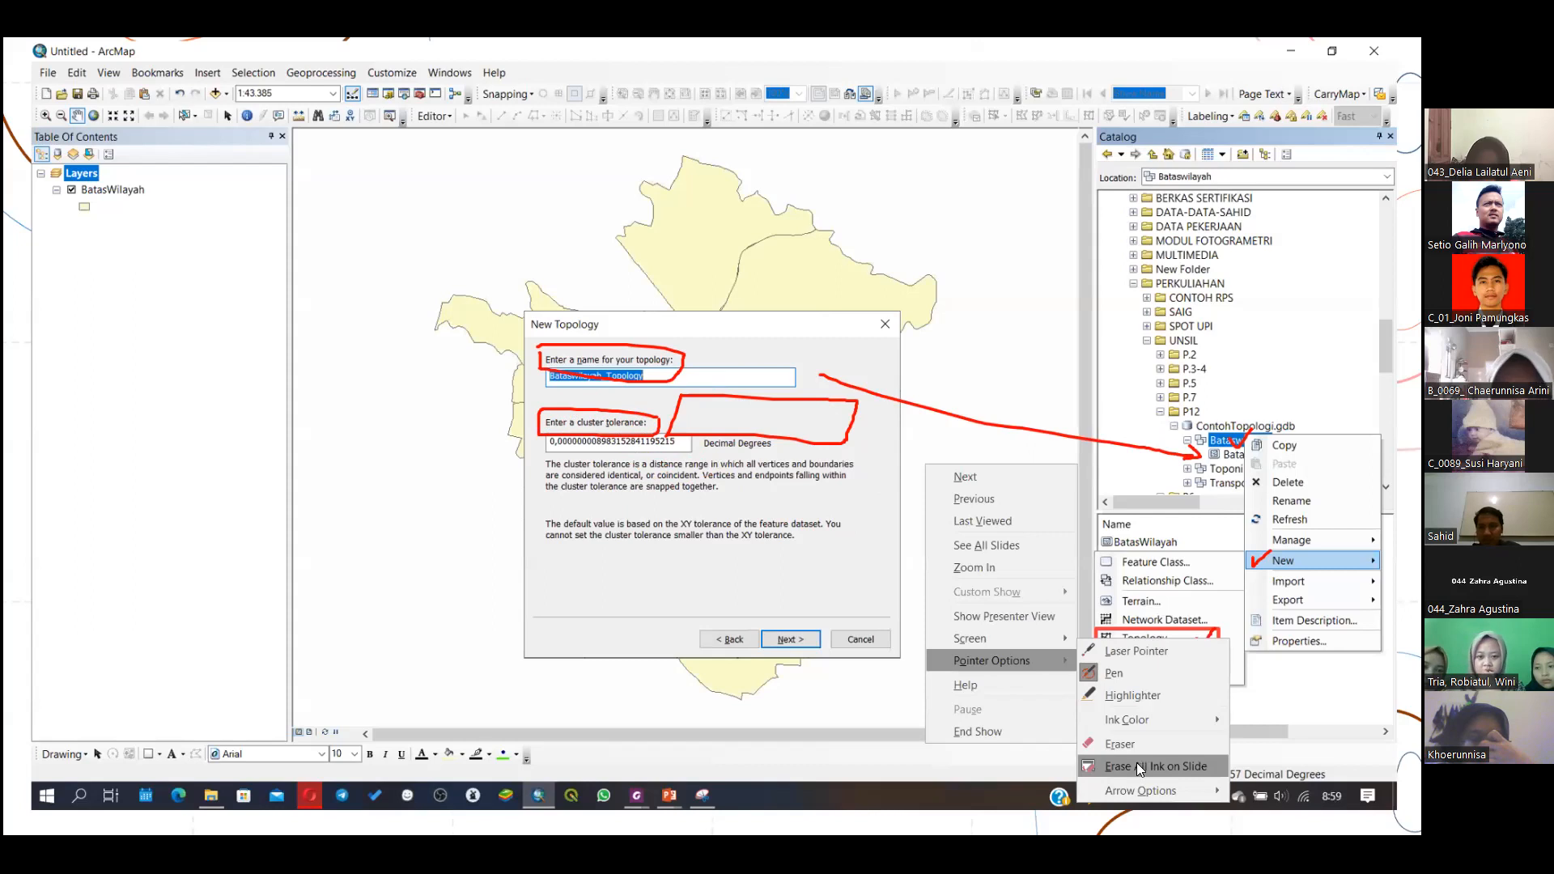
left_click(1131, 760)
key("Right")
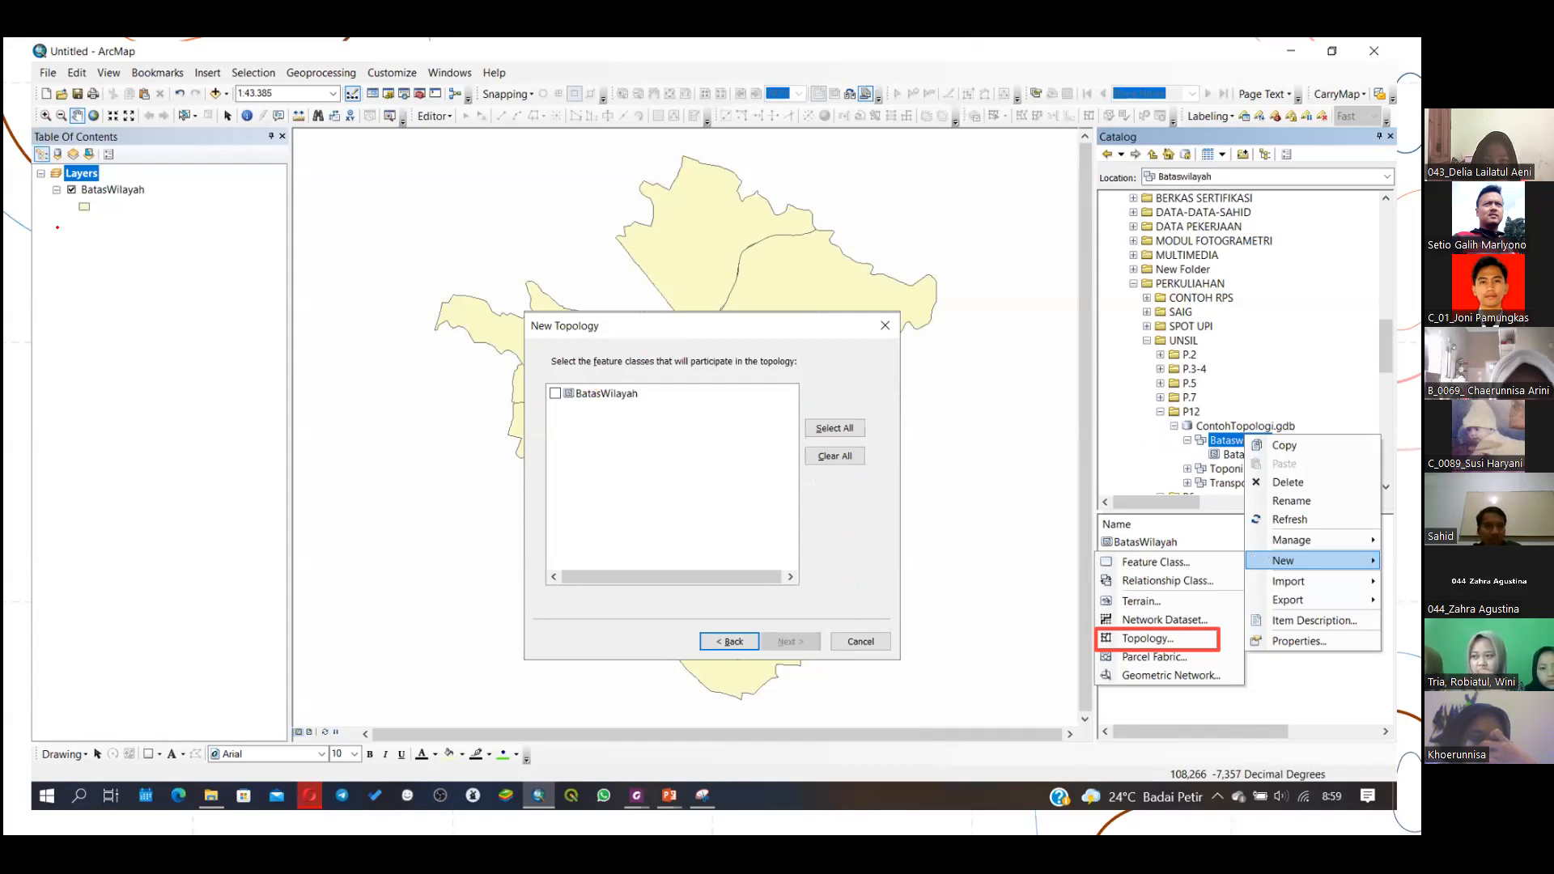
mouse_move(56, 232)
left_mouse_down()
mouse_move(118, 242)
mouse_move(75, 276)
mouse_move(115, 285)
mouse_move(78, 302)
left_mouse_up()
mouse_move(100, 296)
left_mouse_down()
mouse_move(112, 310)
mouse_move(72, 331)
mouse_move(101, 340)
left_mouse_up()
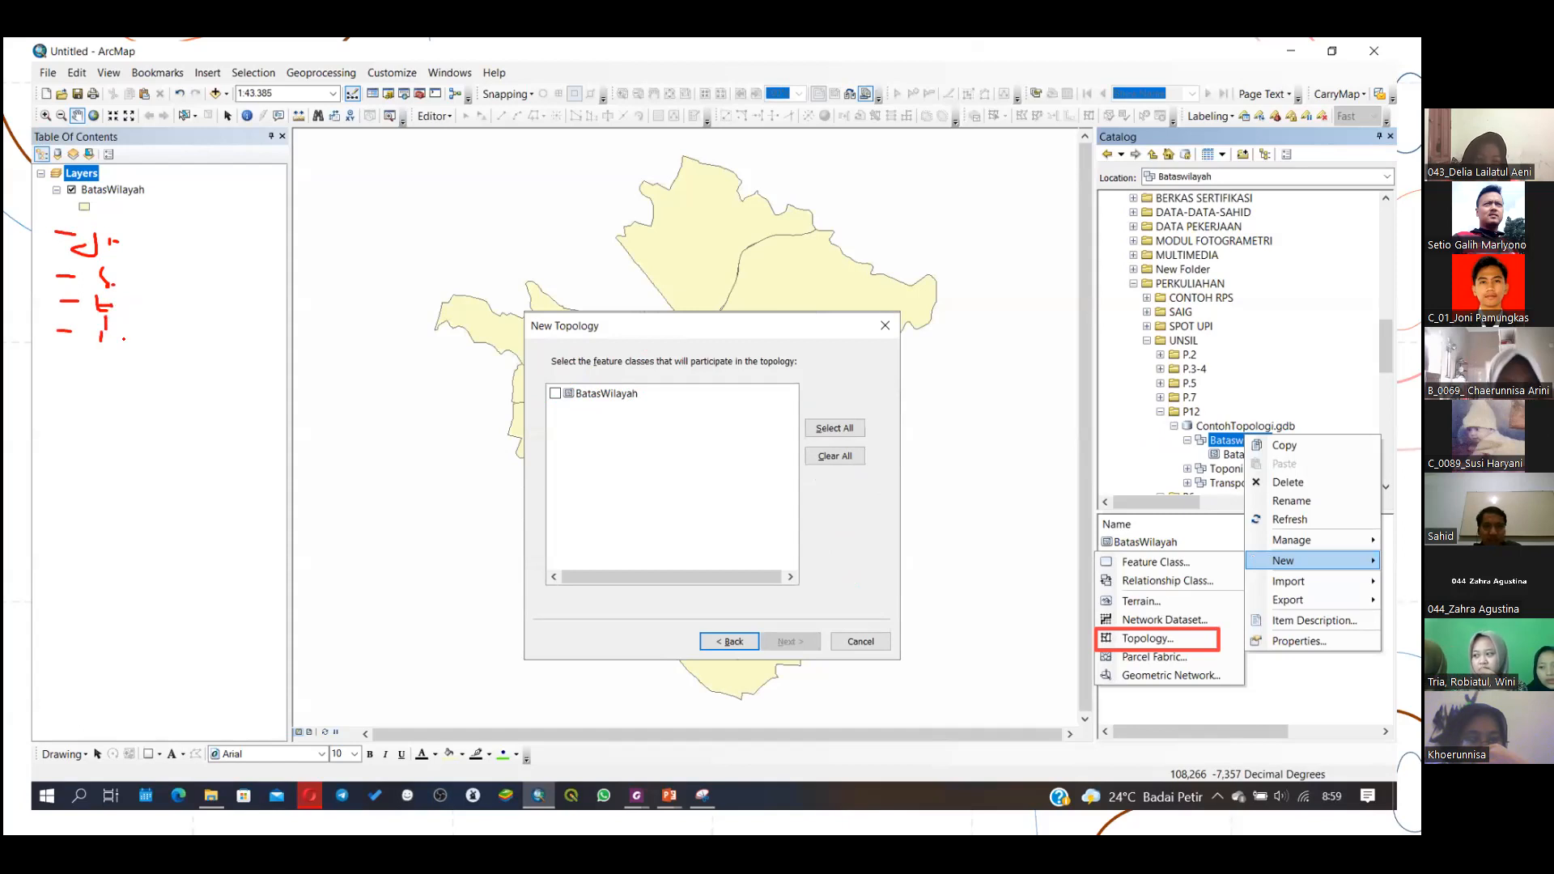
mouse_move(569, 415)
left_mouse_down()
mouse_move(675, 416)
mouse_move(610, 441)
mouse_move(628, 462)
mouse_move(608, 479)
left_mouse_up()
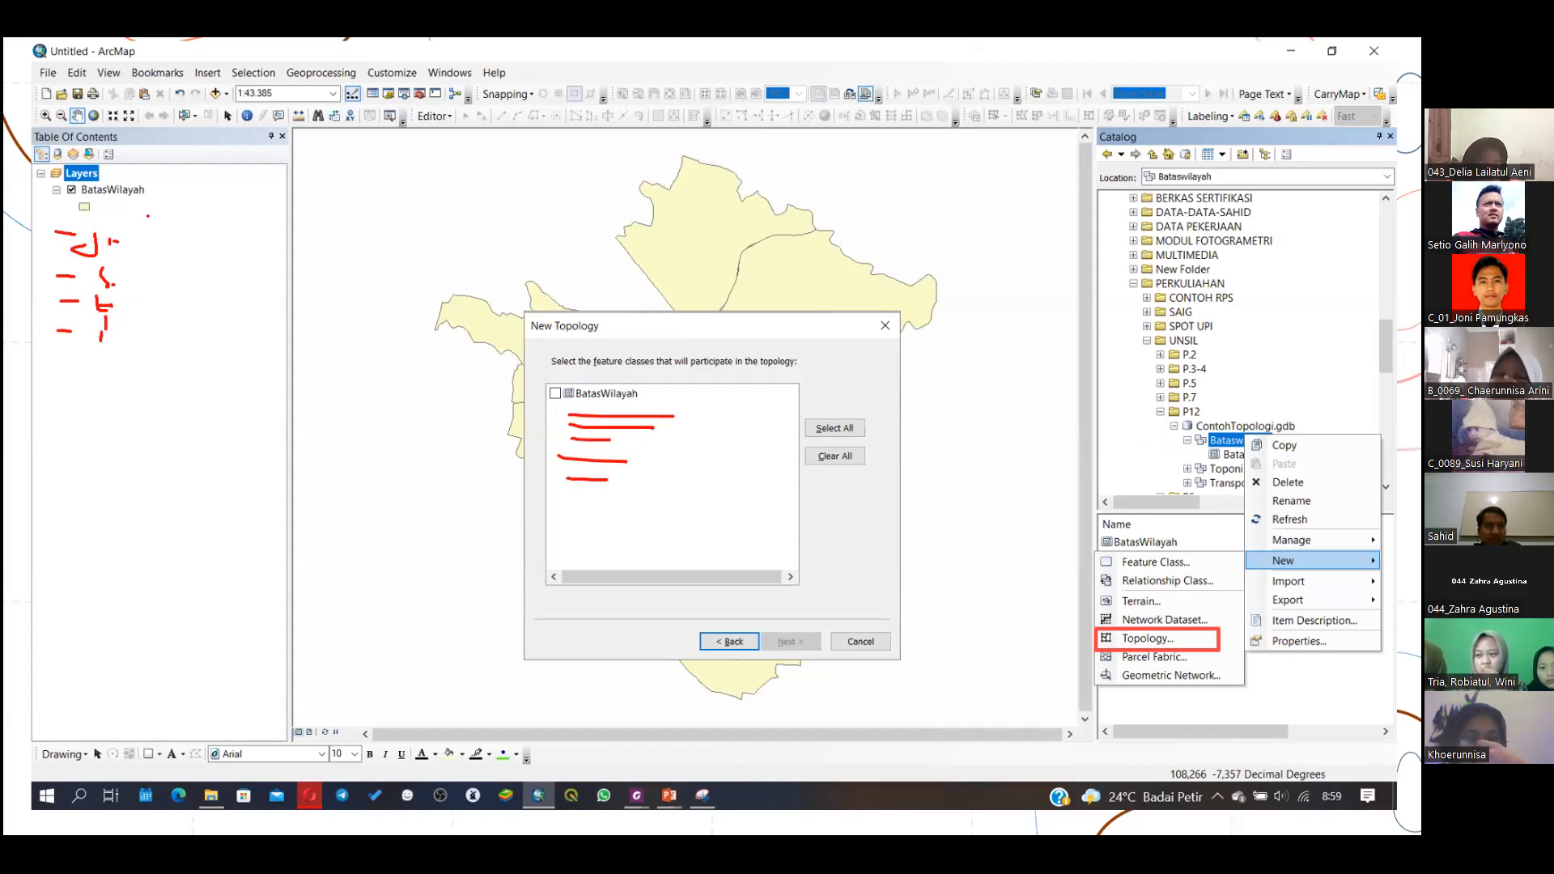
left_click_drag(134, 208, 584, 376)
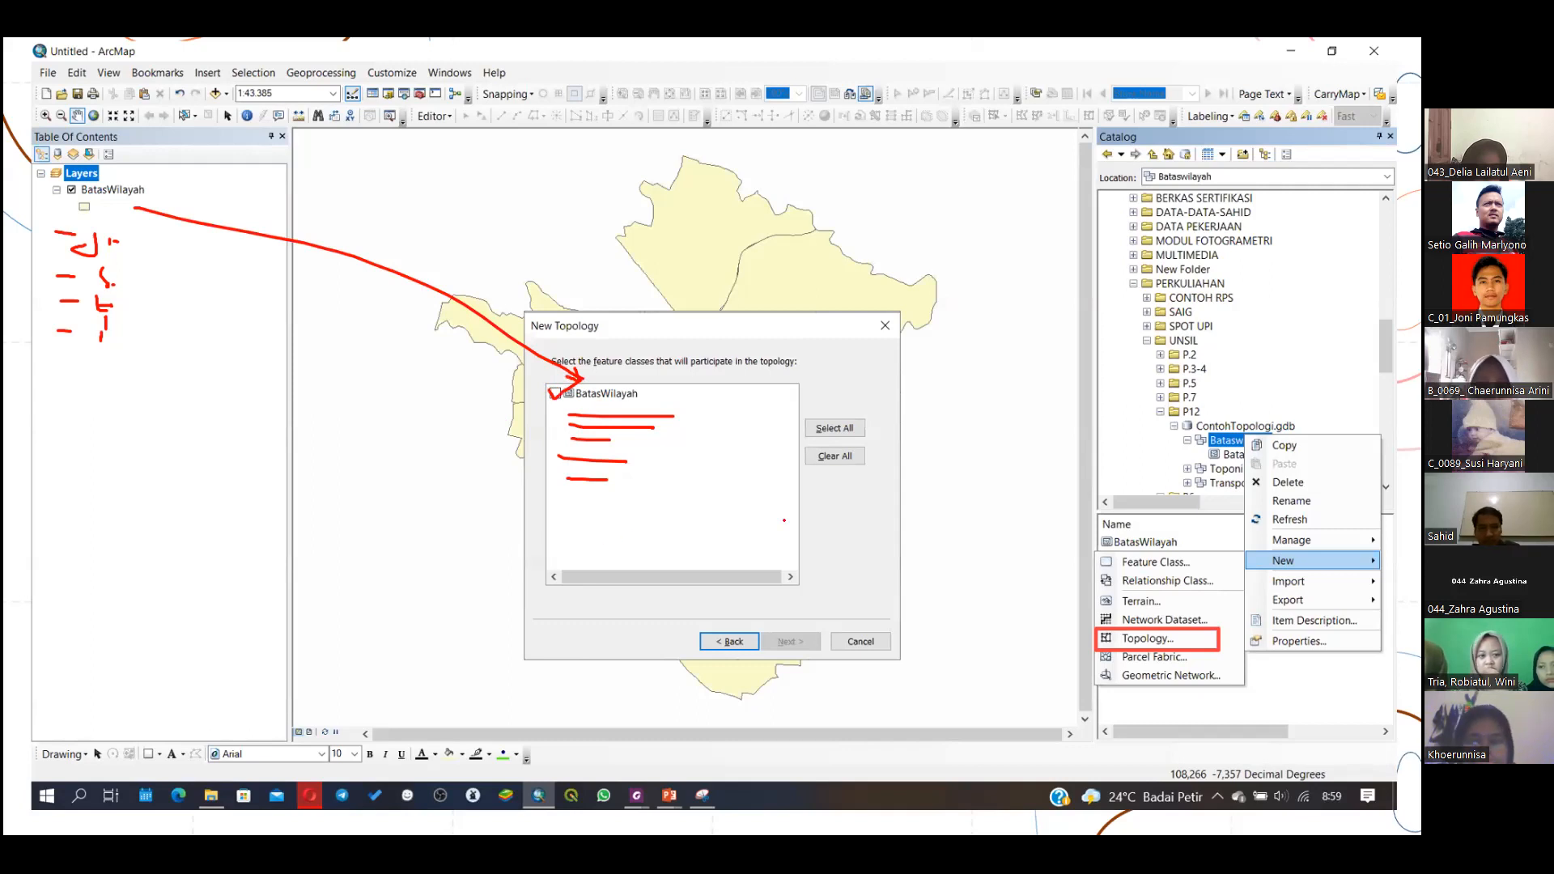
right_click(998, 411)
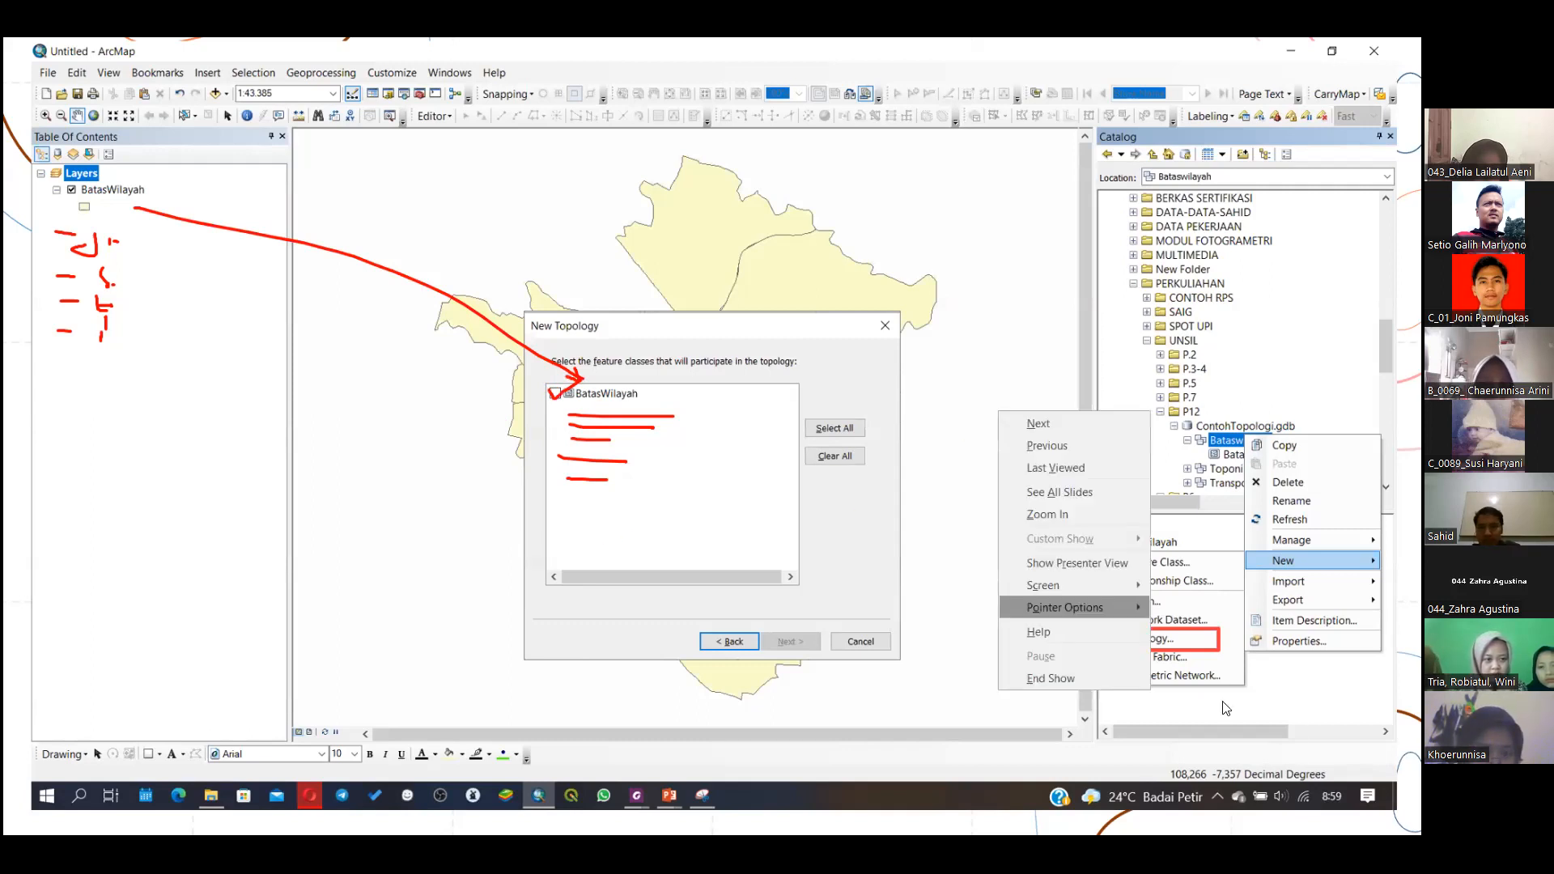
mouse_move(1077, 607)
left_click(1221, 717)
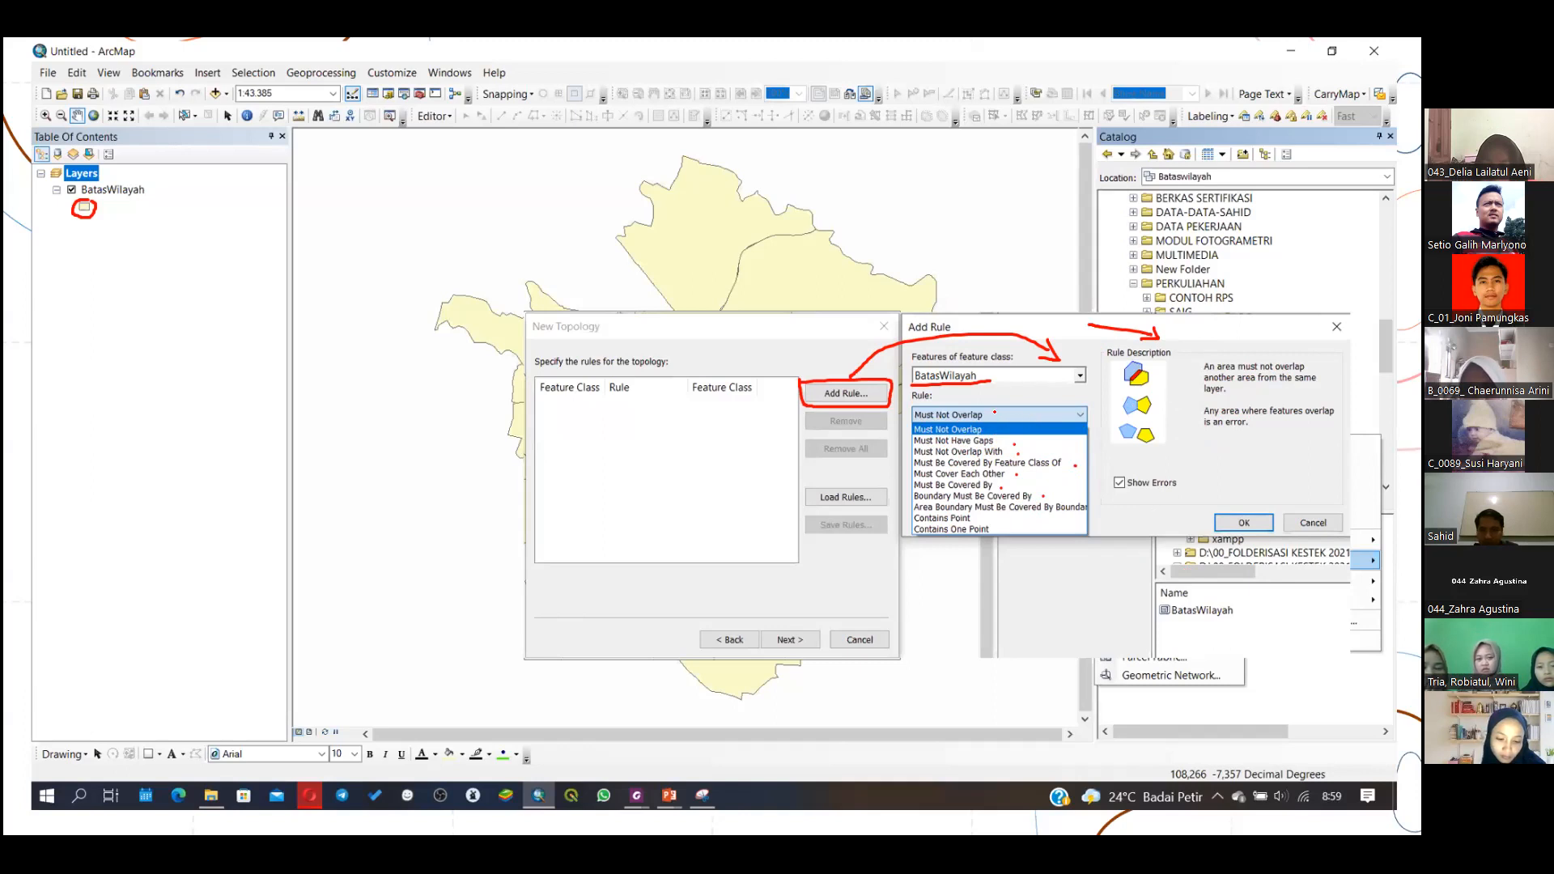
left_click_drag(1005, 415, 1023, 428)
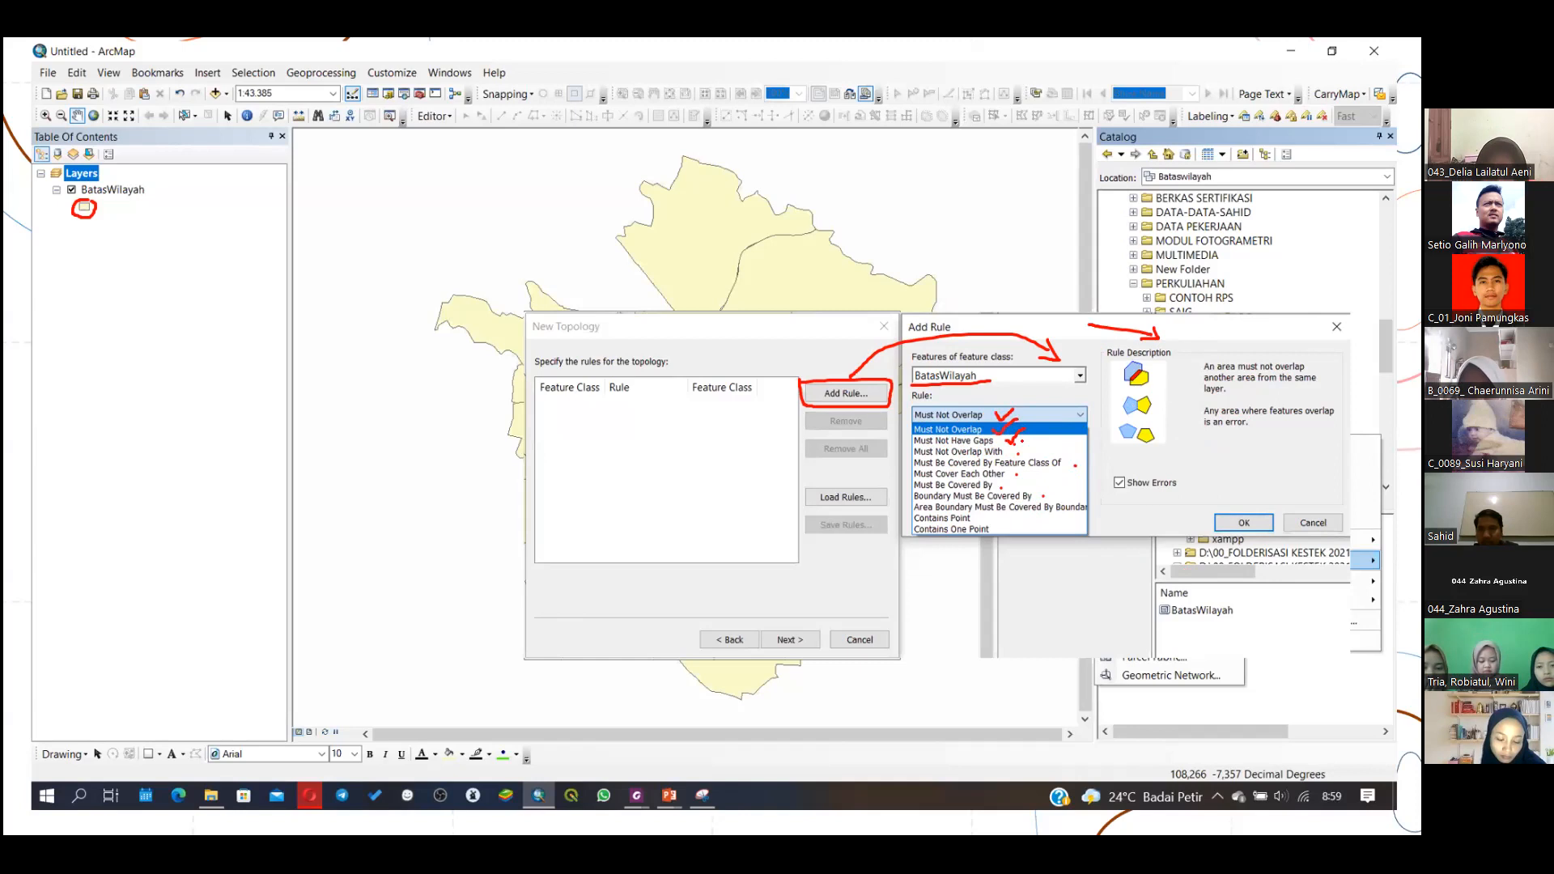
mouse_move(1010, 486)
left_mouse_down()
mouse_move(991, 515)
mouse_move(1014, 523)
left_mouse_up()
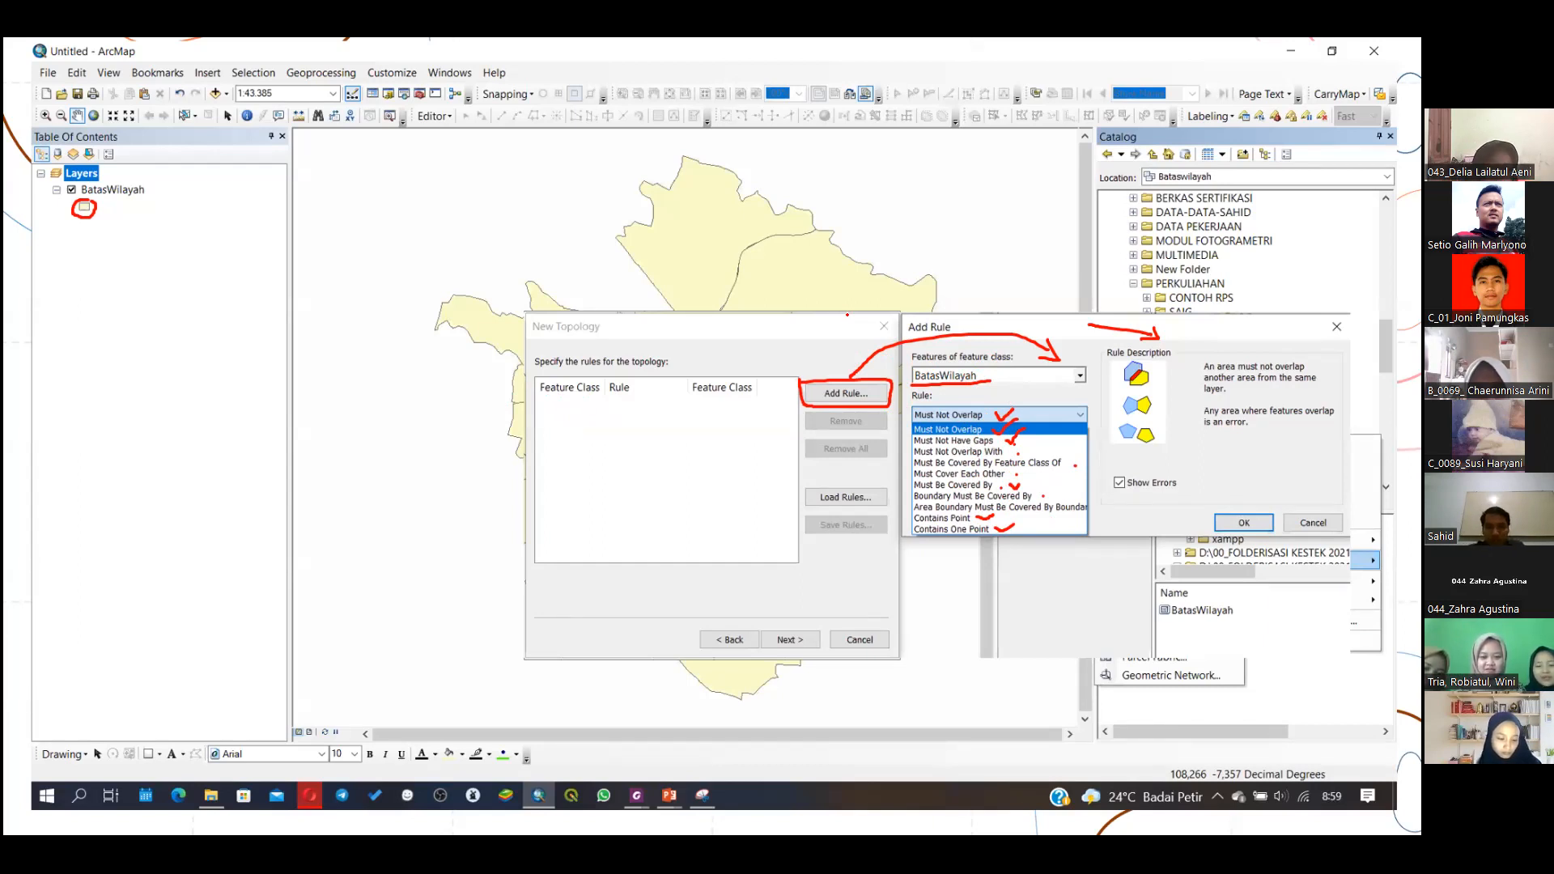
right_click(939, 191)
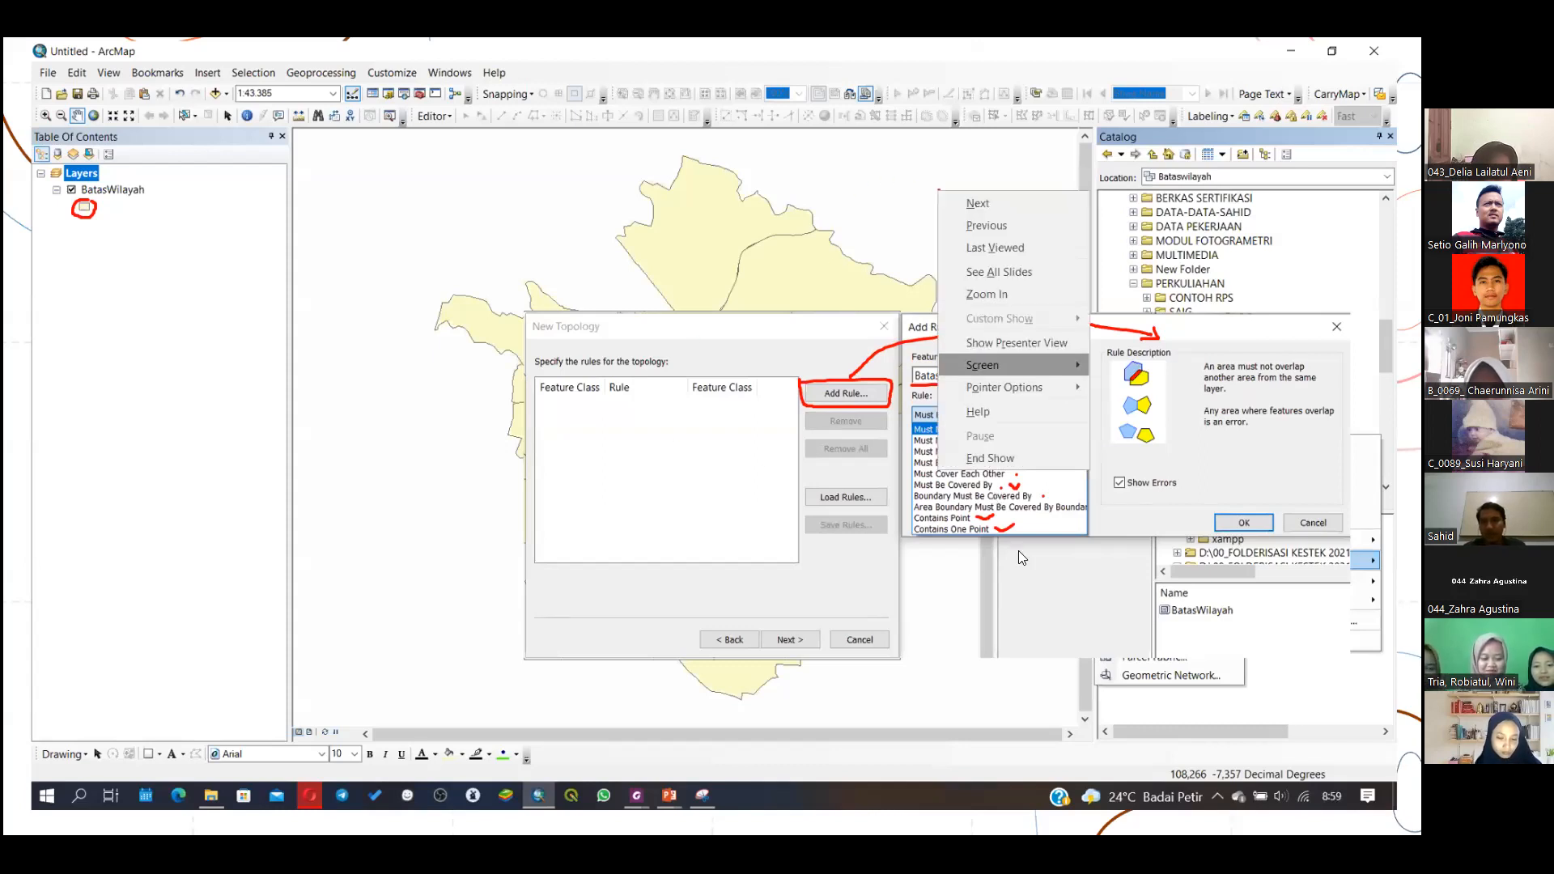
left_click(1047, 539)
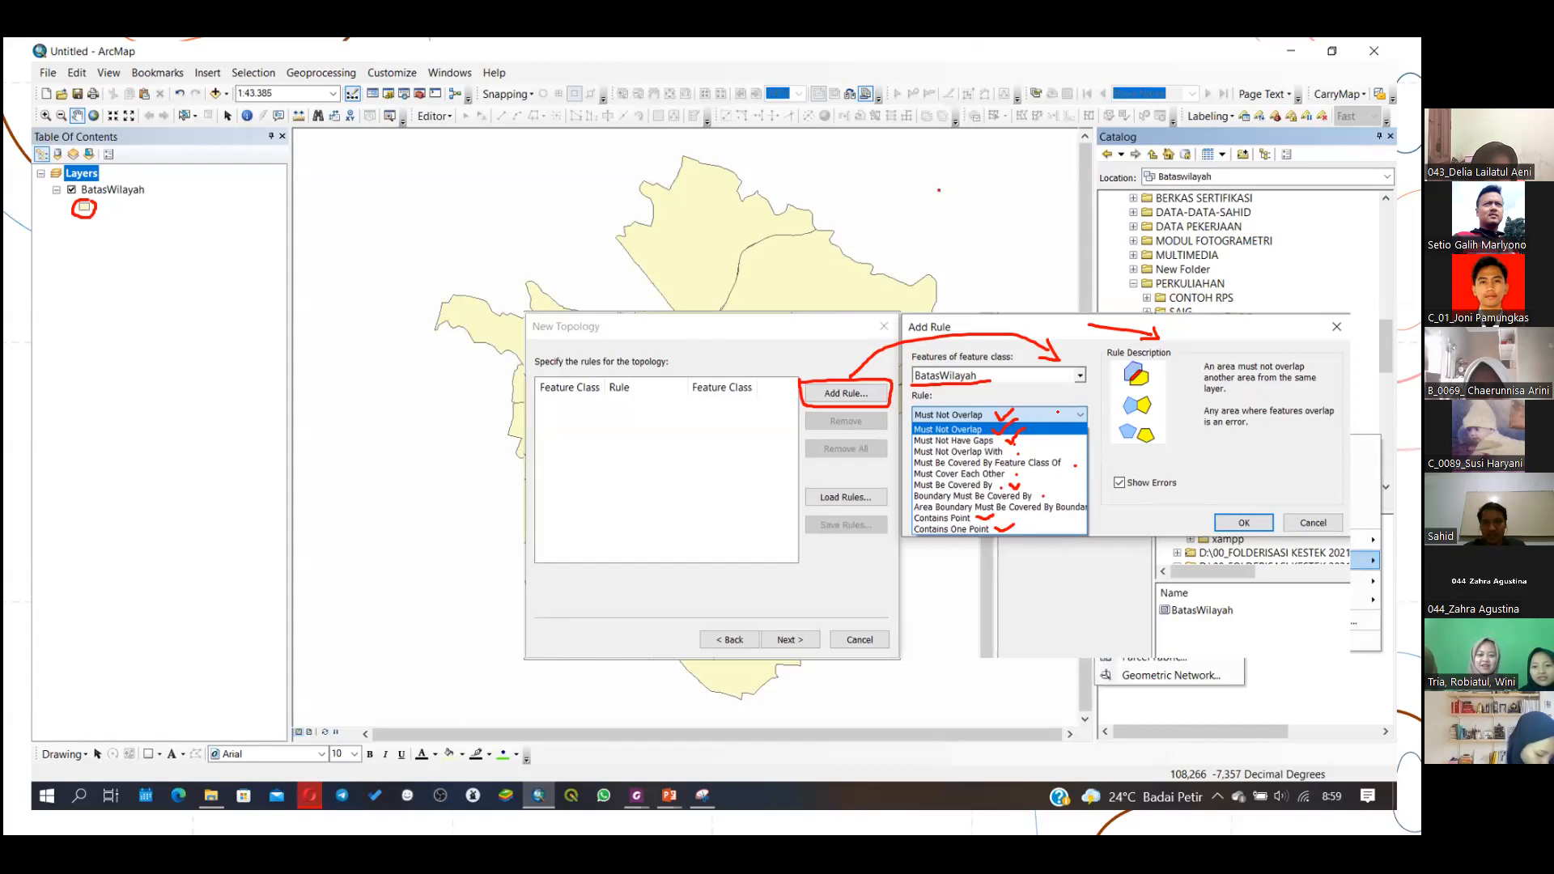
left_click_drag(1095, 407, 1101, 532)
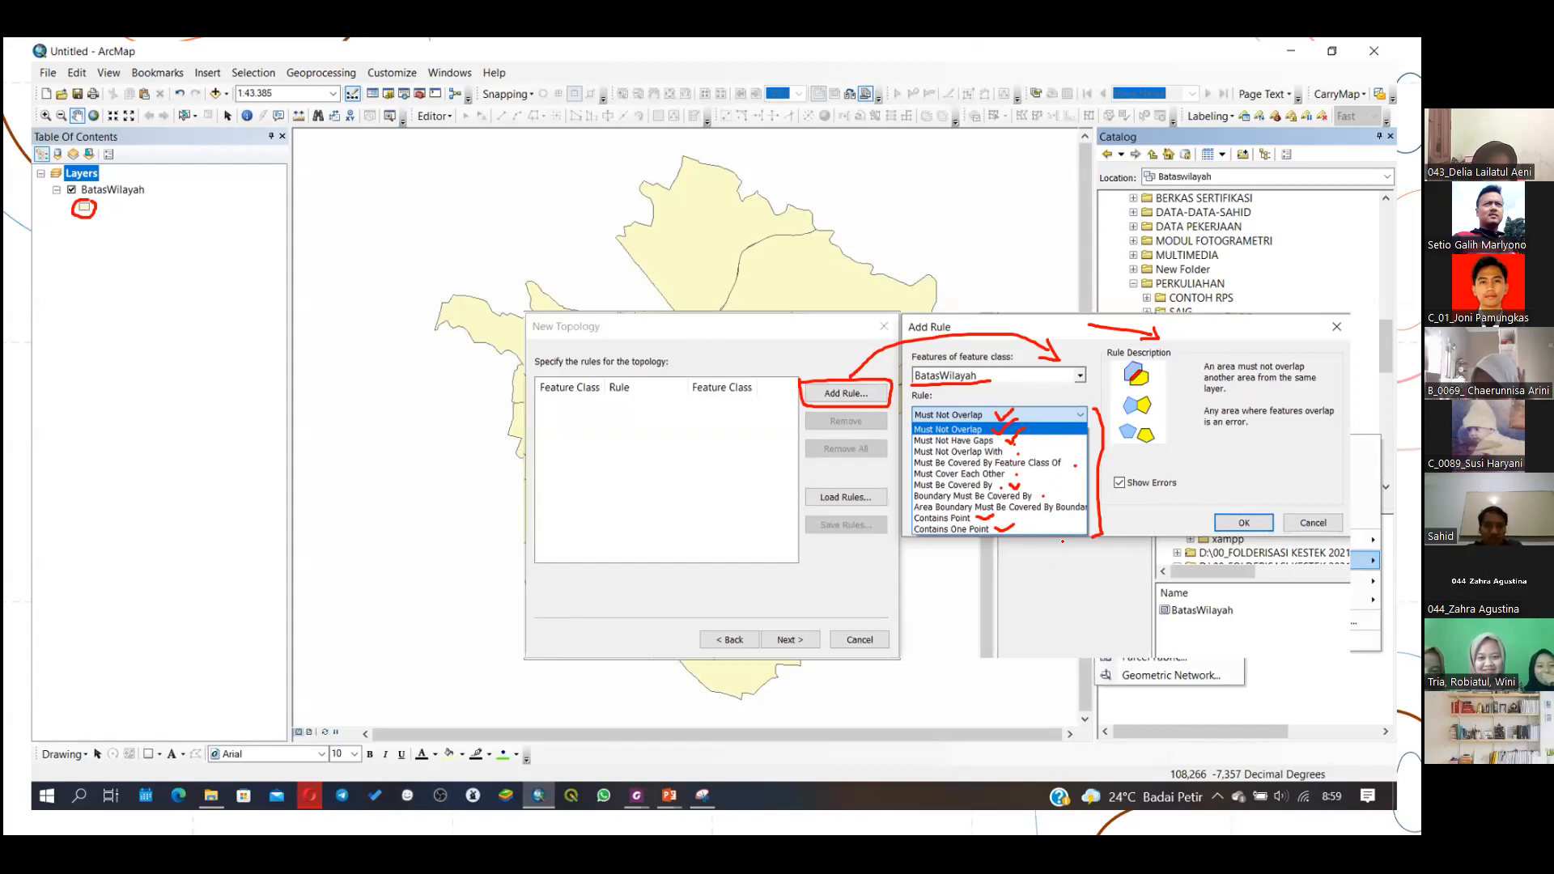
right_click(1001, 261)
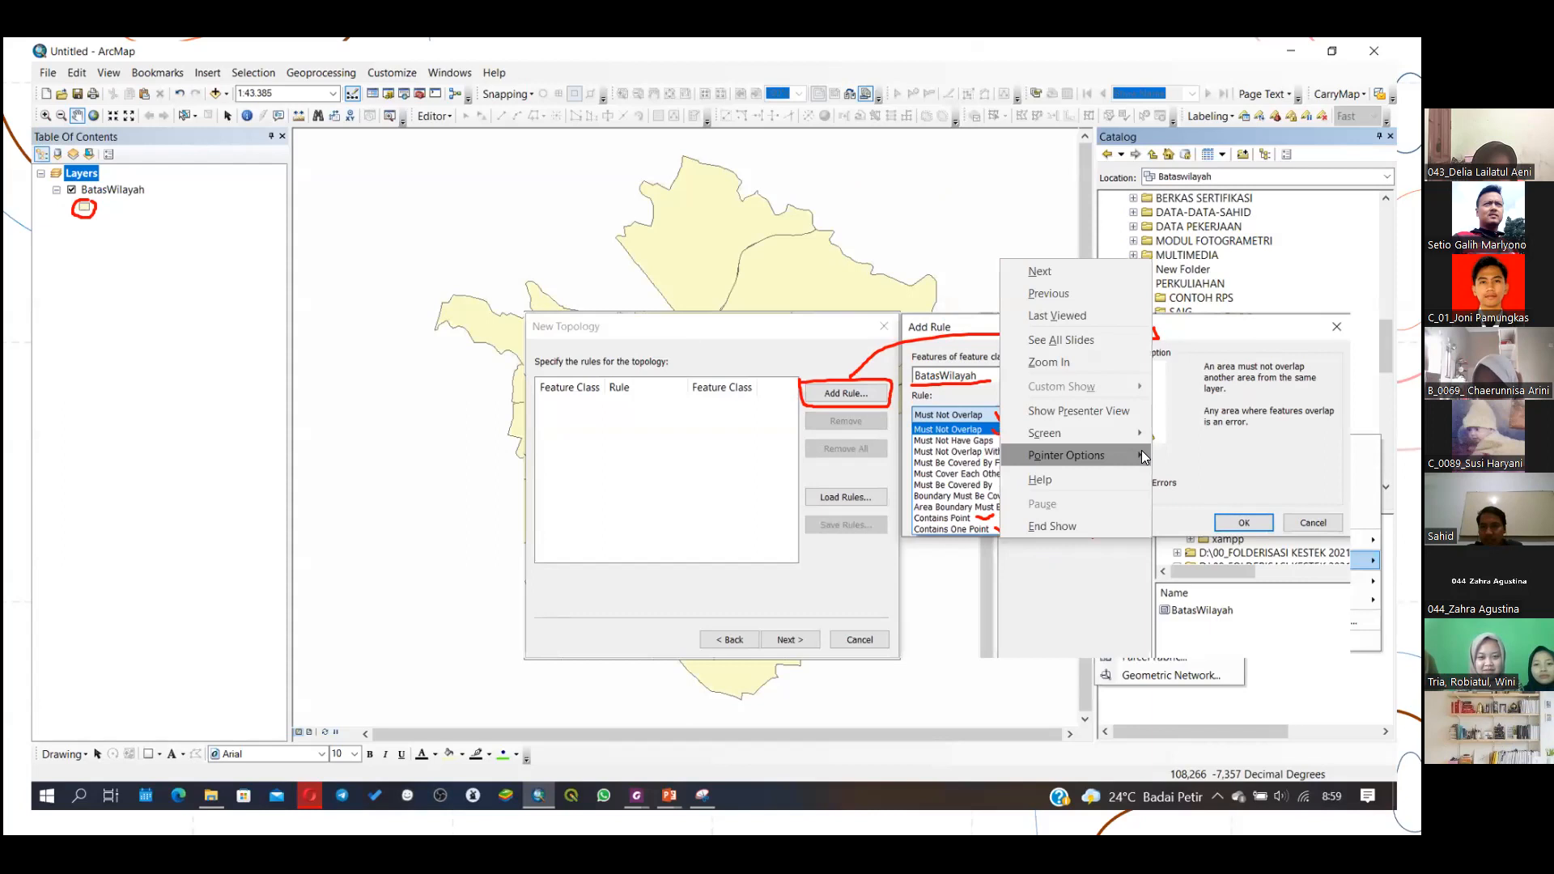
mouse_move(1140, 456)
left_click(1228, 573)
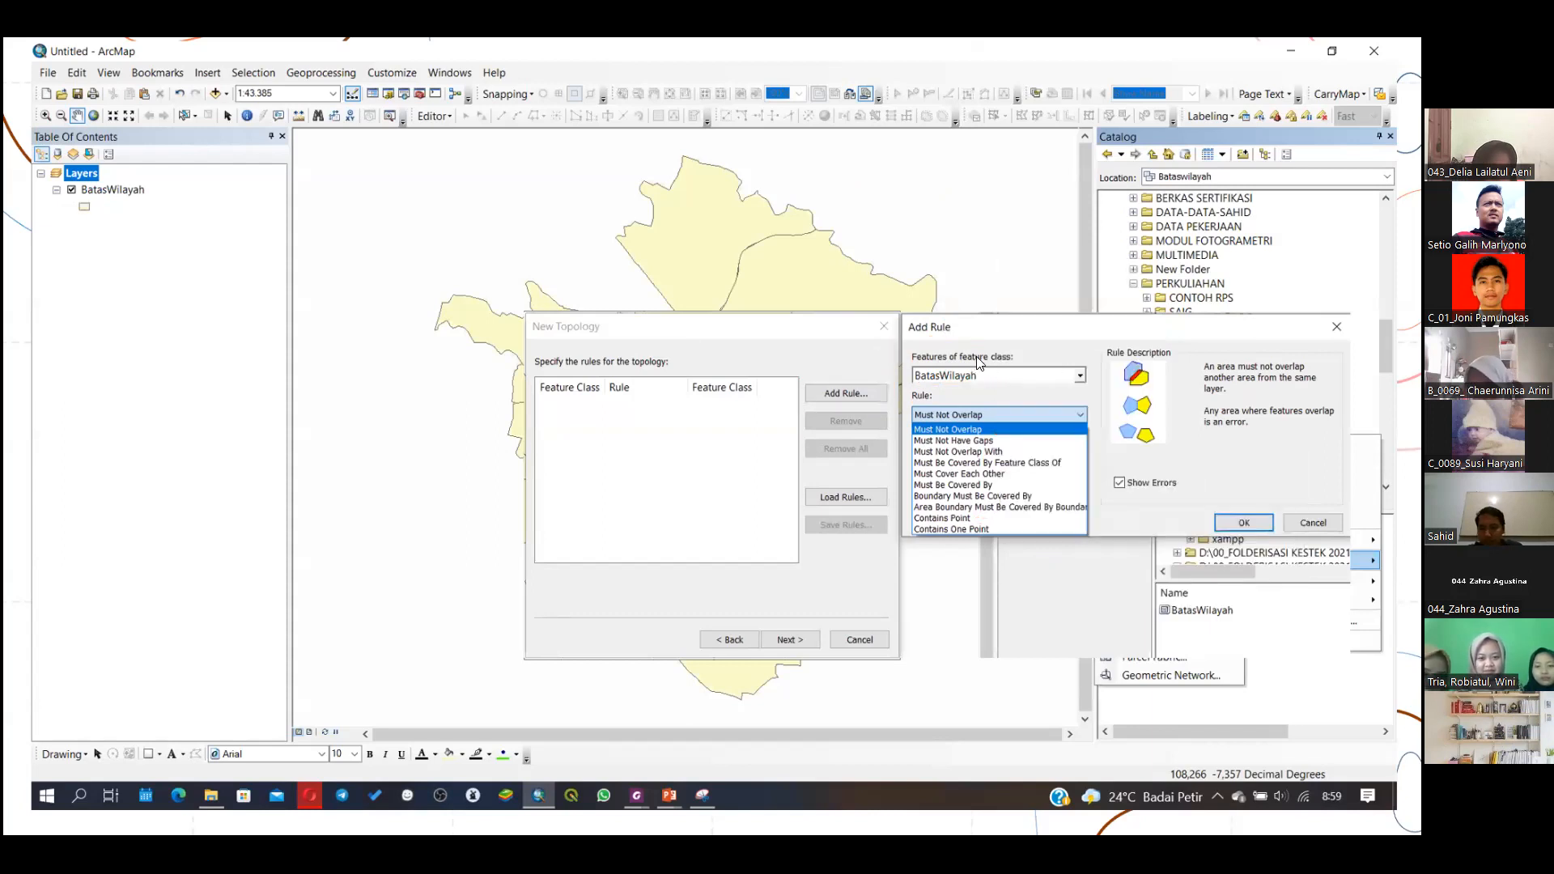
left_click(609, 307)
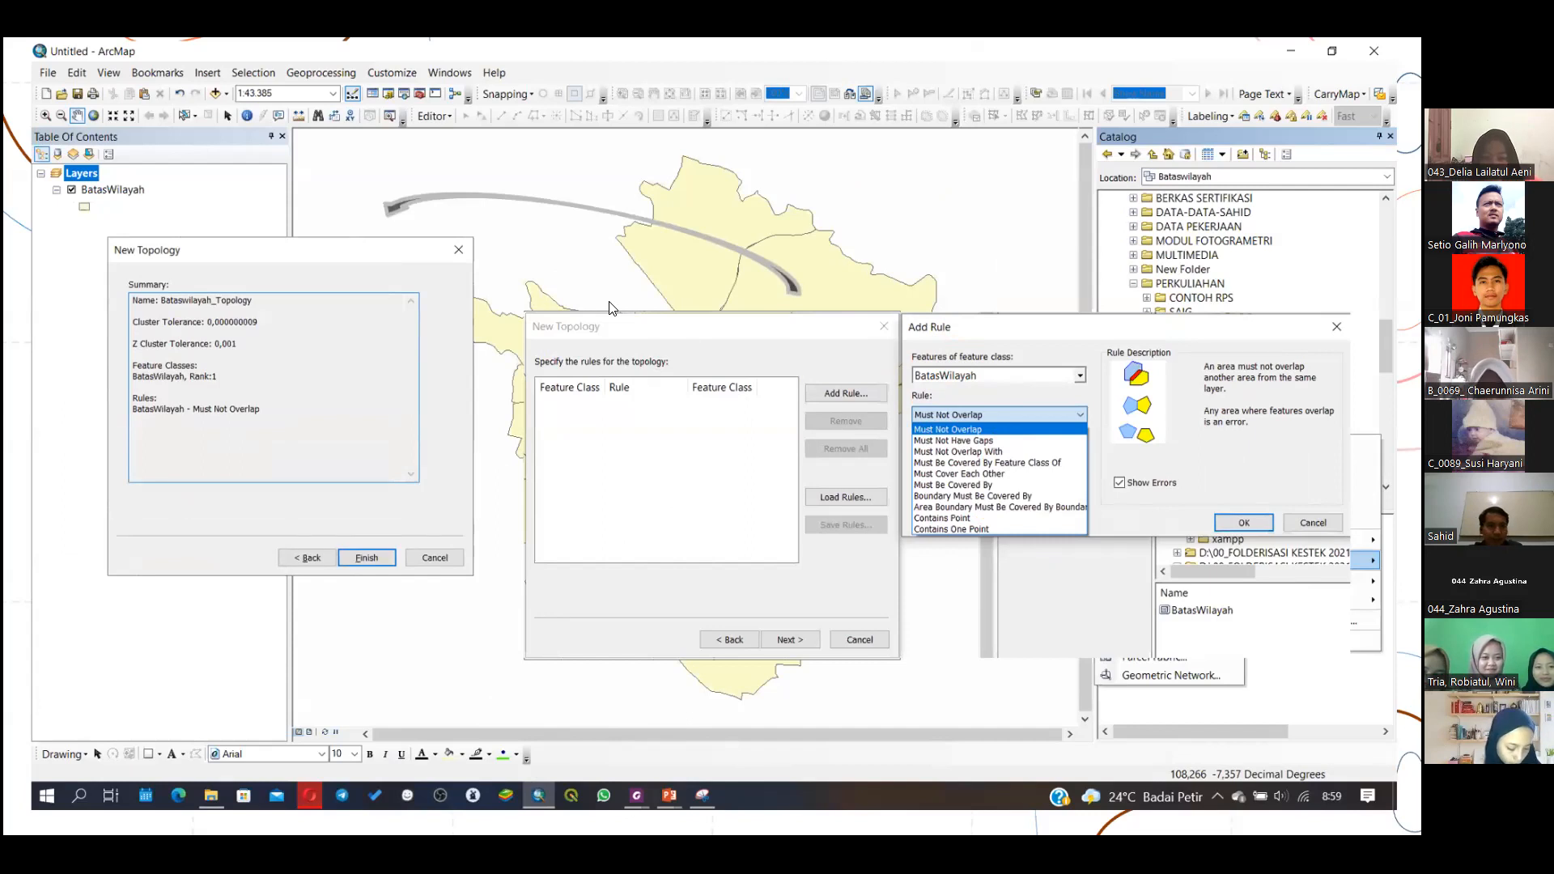
left_click_drag(130, 309, 305, 311)
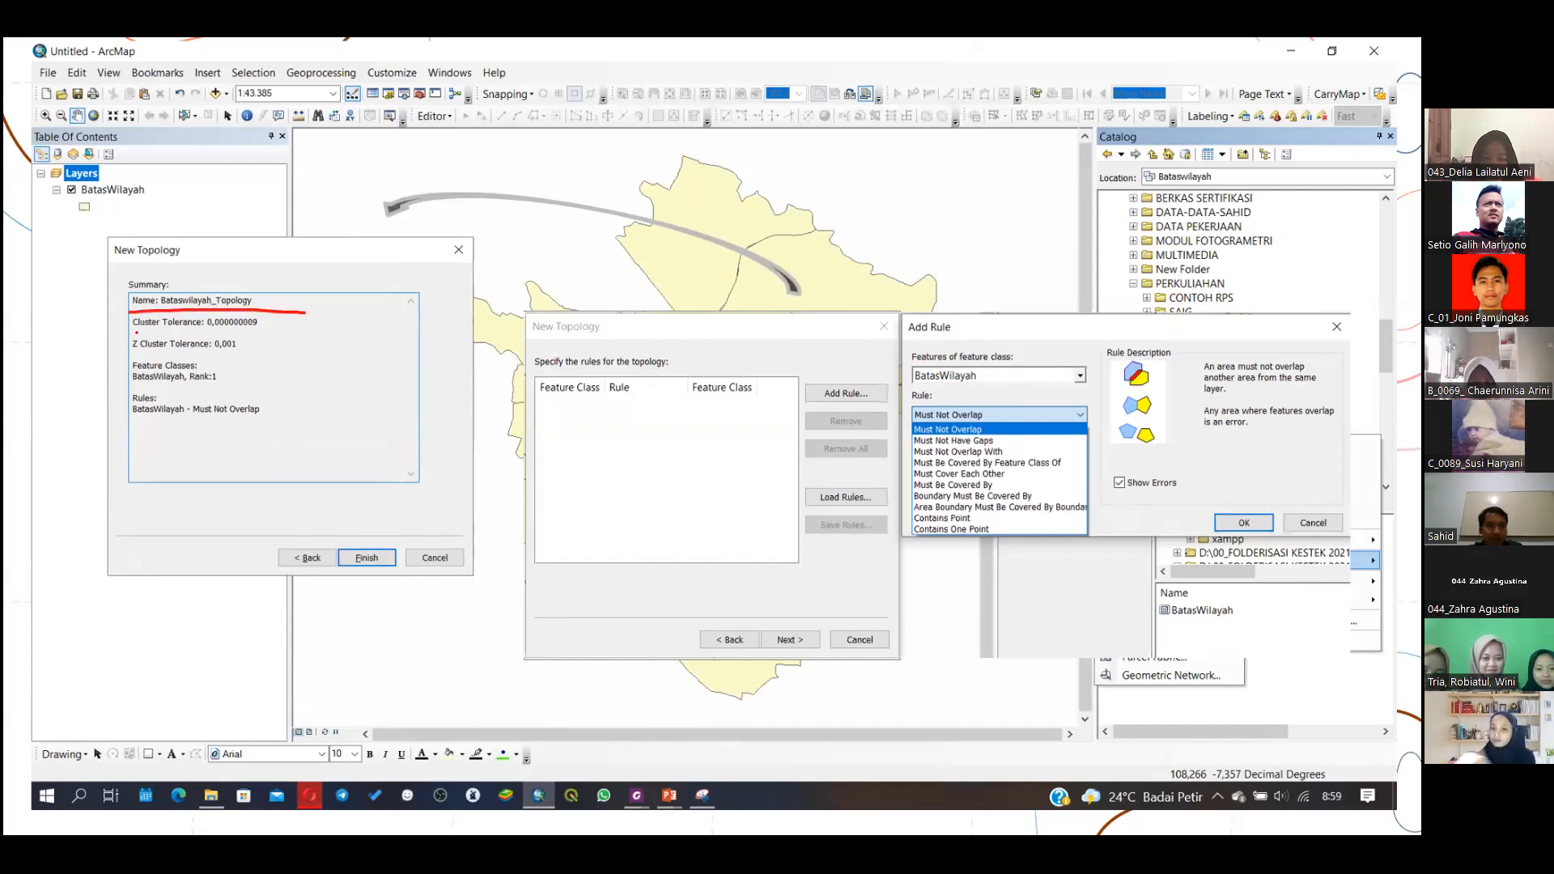
left_click_drag(136, 331, 290, 335)
left_click_drag(129, 355, 305, 355)
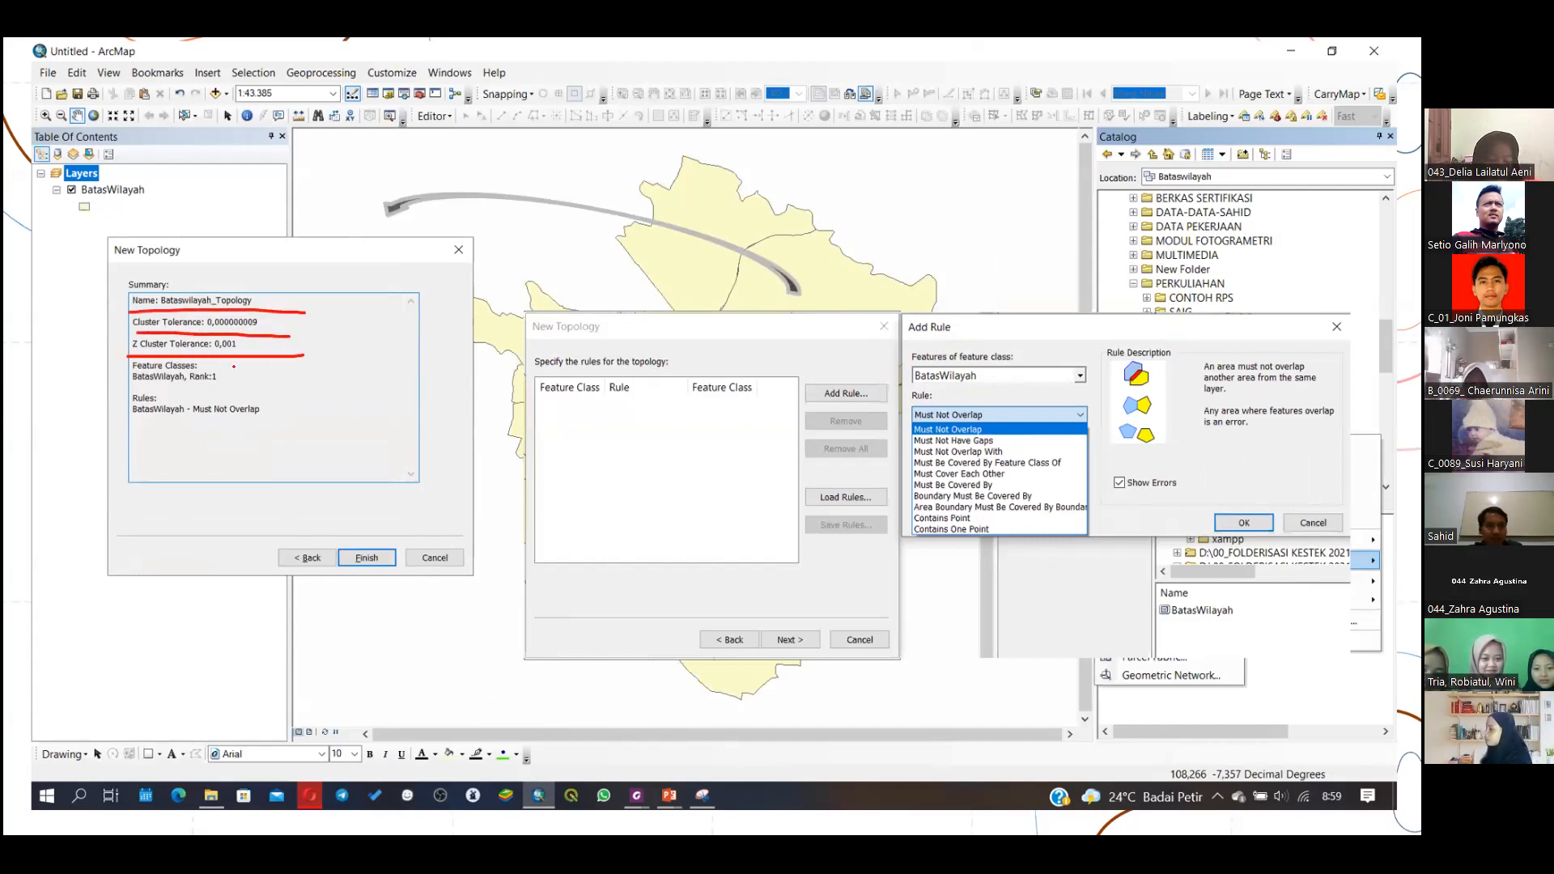
left_click_drag(126, 389, 265, 386)
left_click_drag(123, 422, 289, 414)
left_click_drag(353, 537, 392, 509)
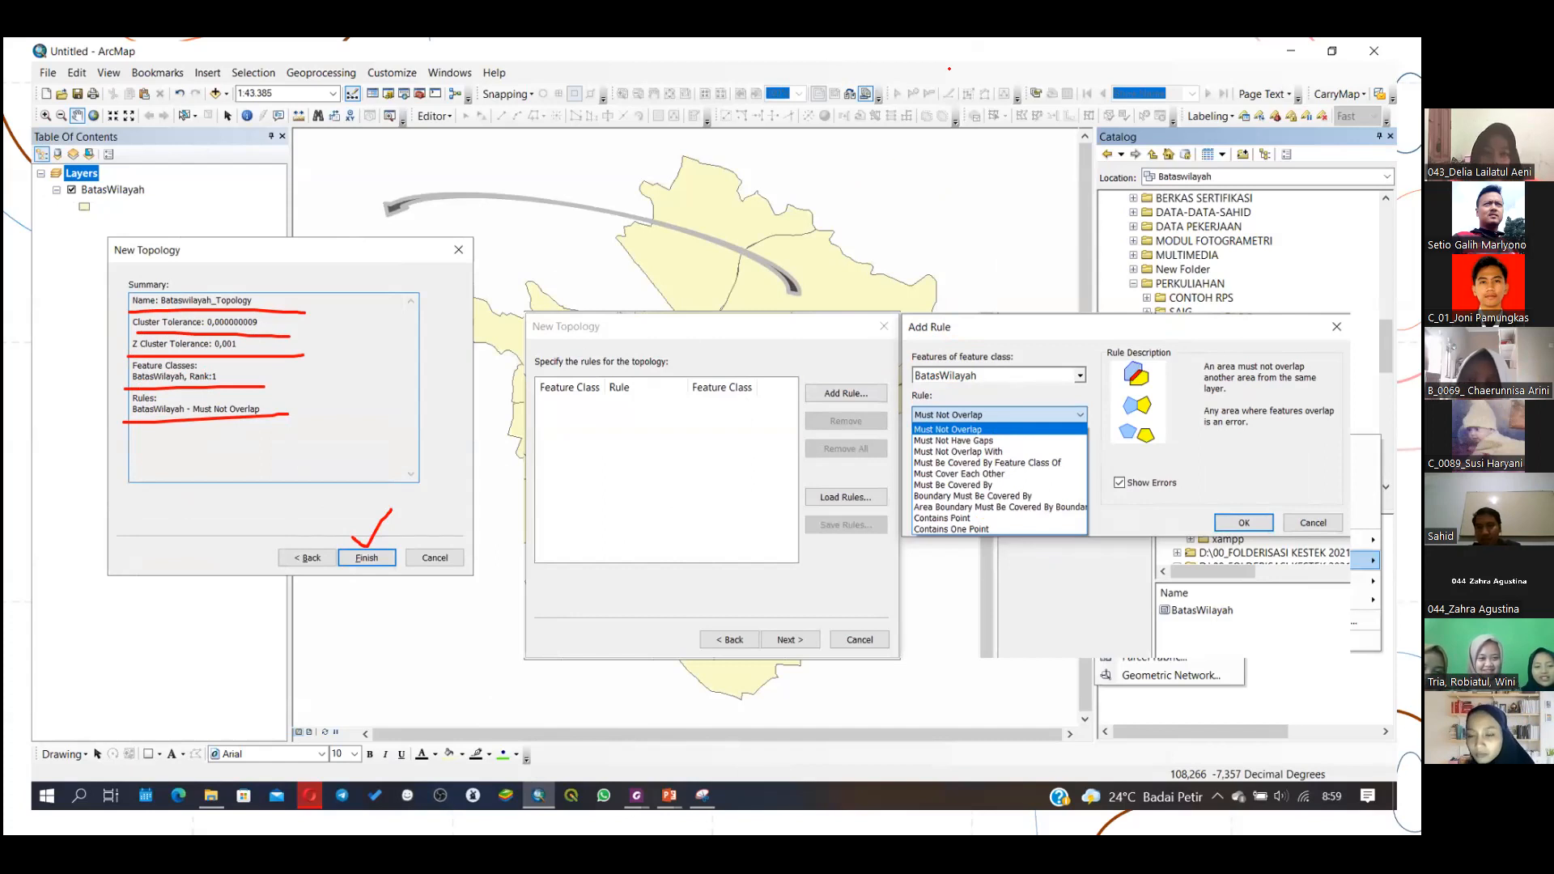
key("Right")
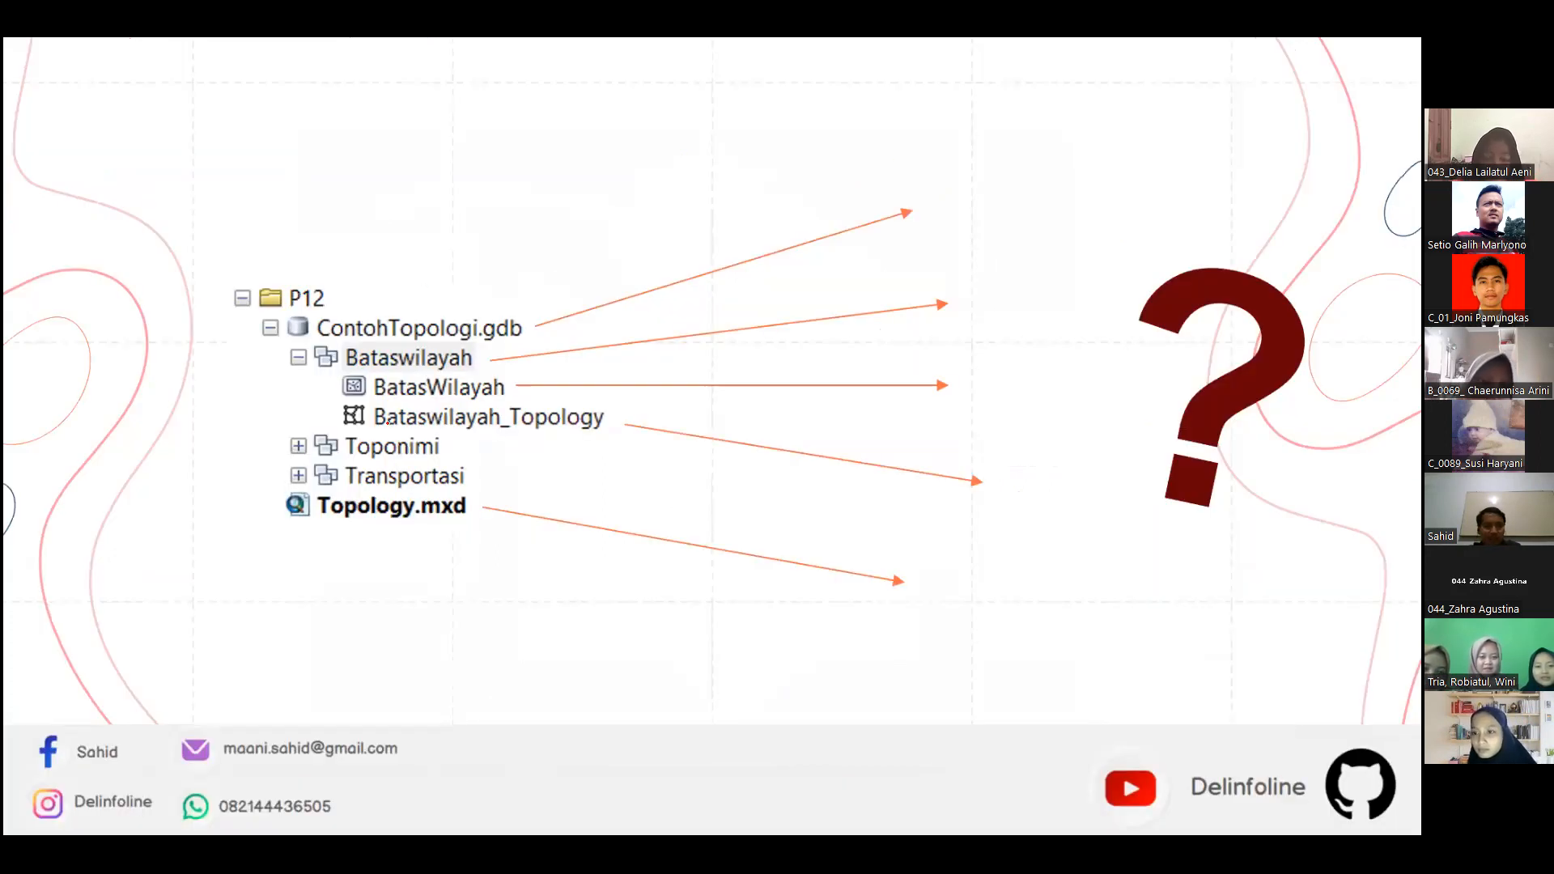
mouse_move(339, 428)
left_mouse_down()
mouse_move(611, 434)
mouse_move(557, 398)
mouse_move(331, 404)
mouse_move(346, 427)
left_mouse_up()
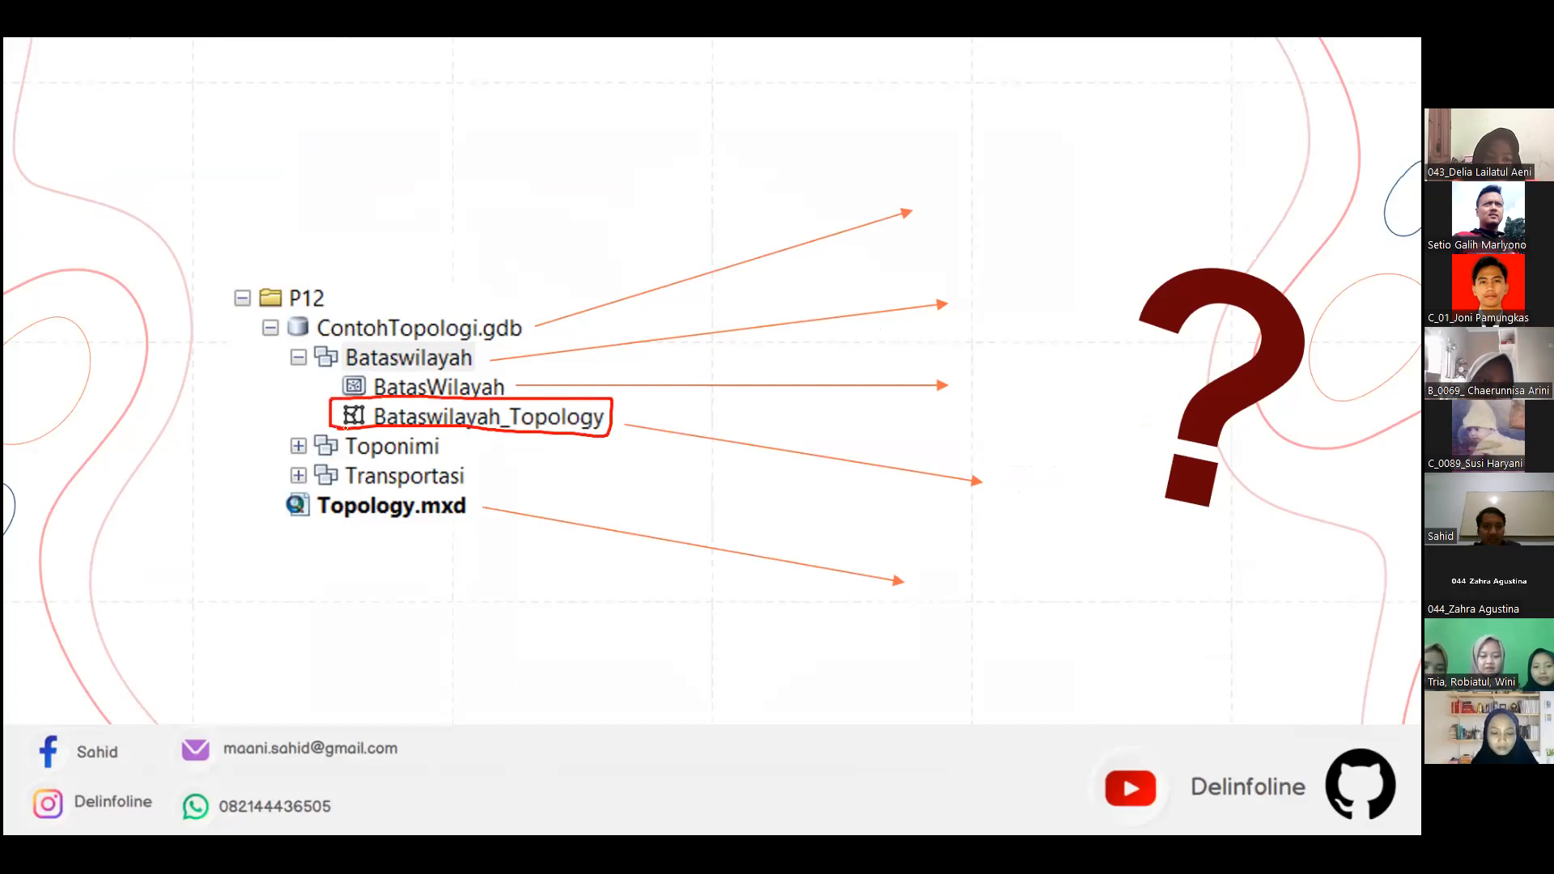
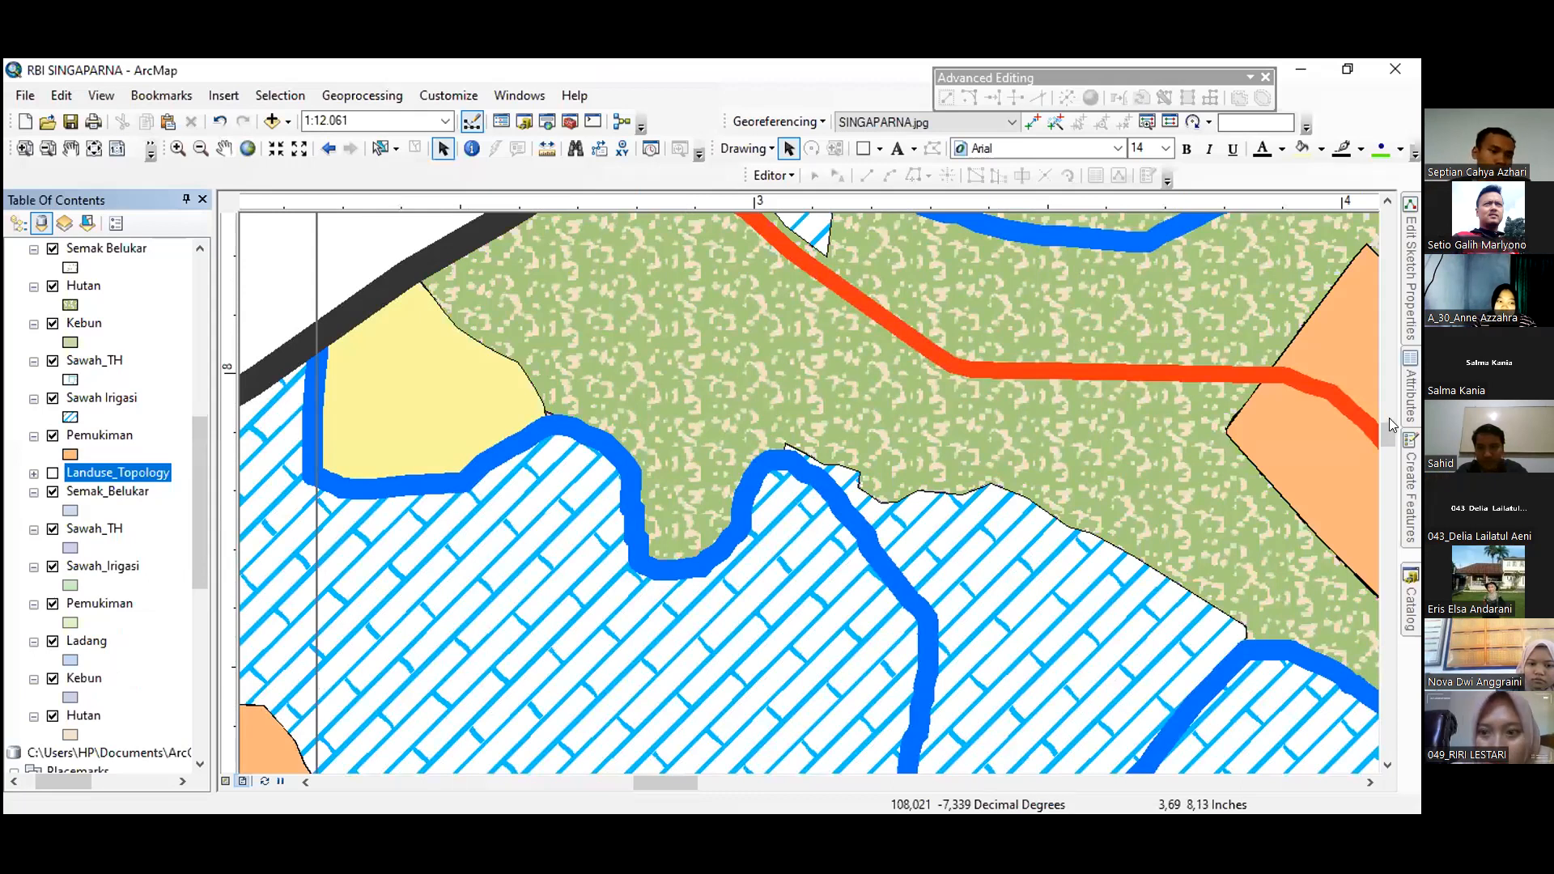
Step: Start an edit session on the map's data using the preselected Batas_Desa layer entry
scroll(746, 503, "up", 2)
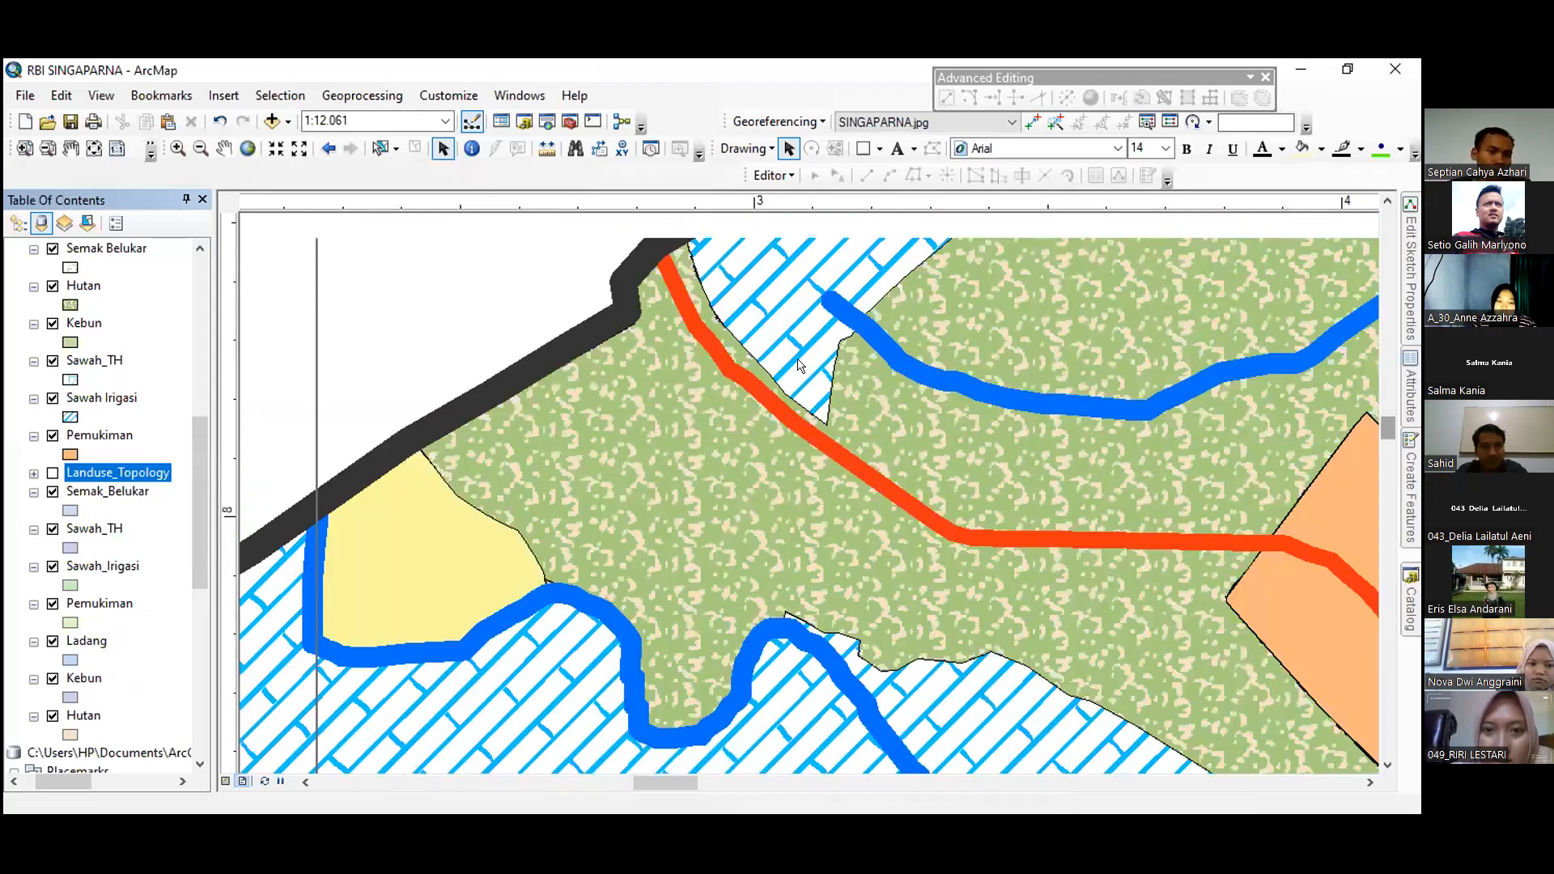
scroll(811, 377, "up", 2)
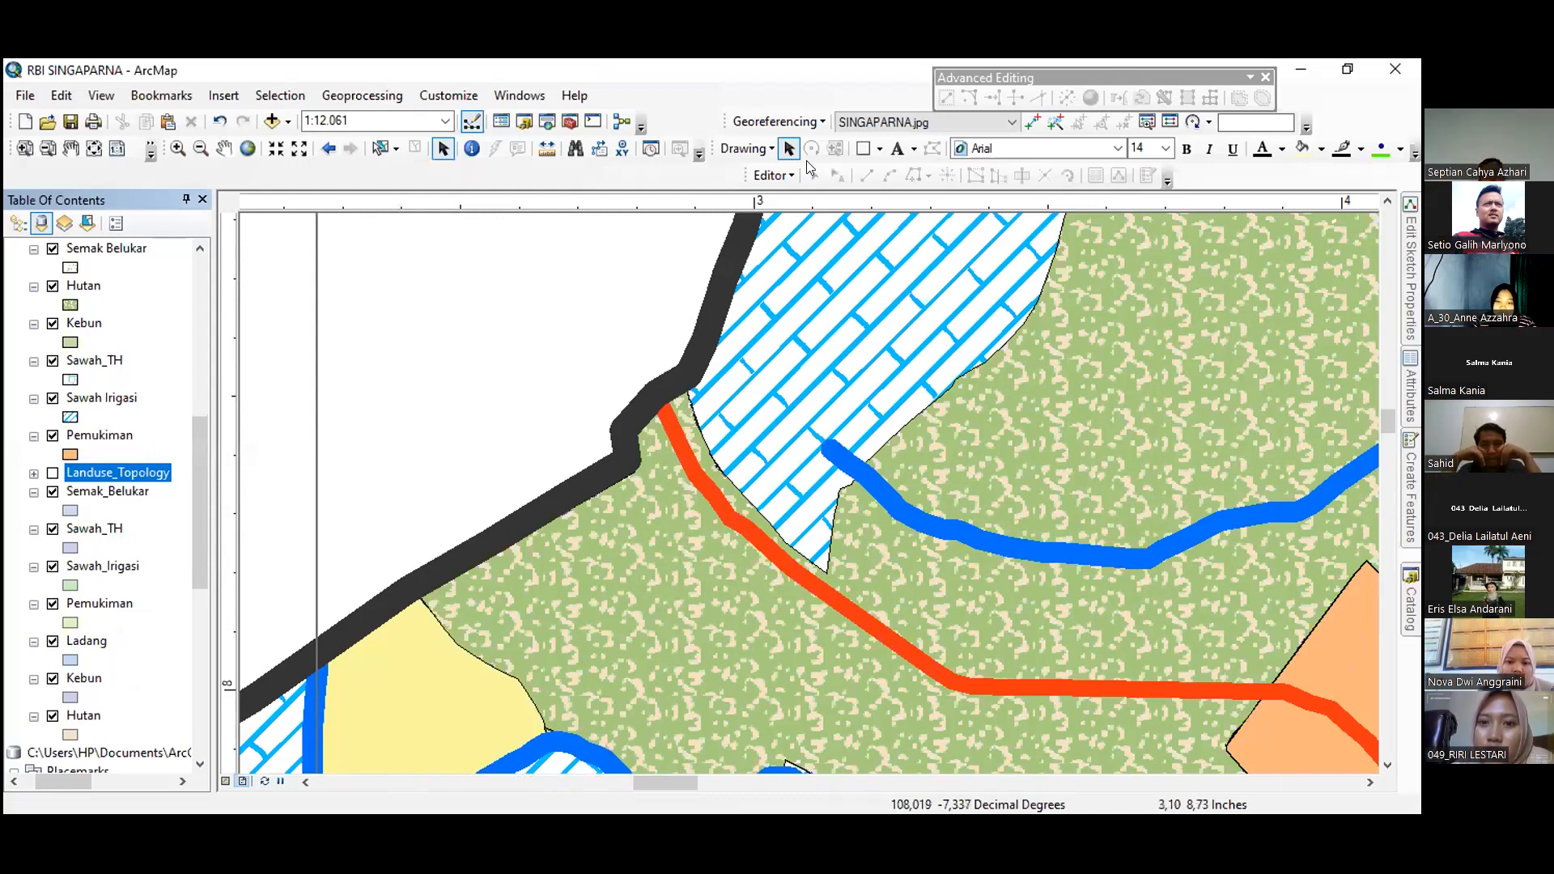
left_click(762, 173)
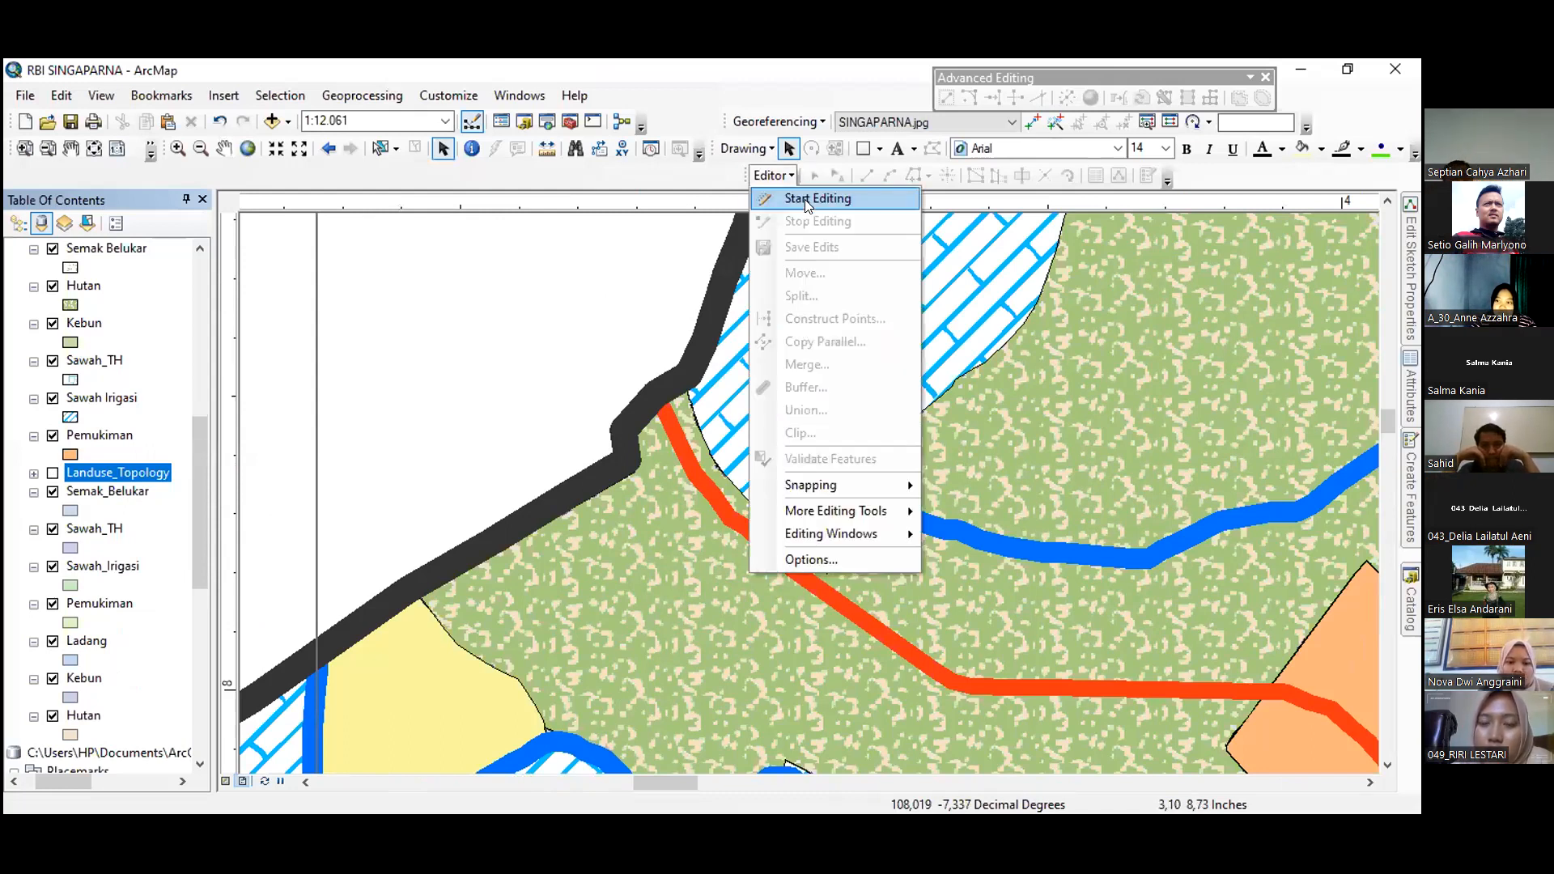
left_click(807, 202)
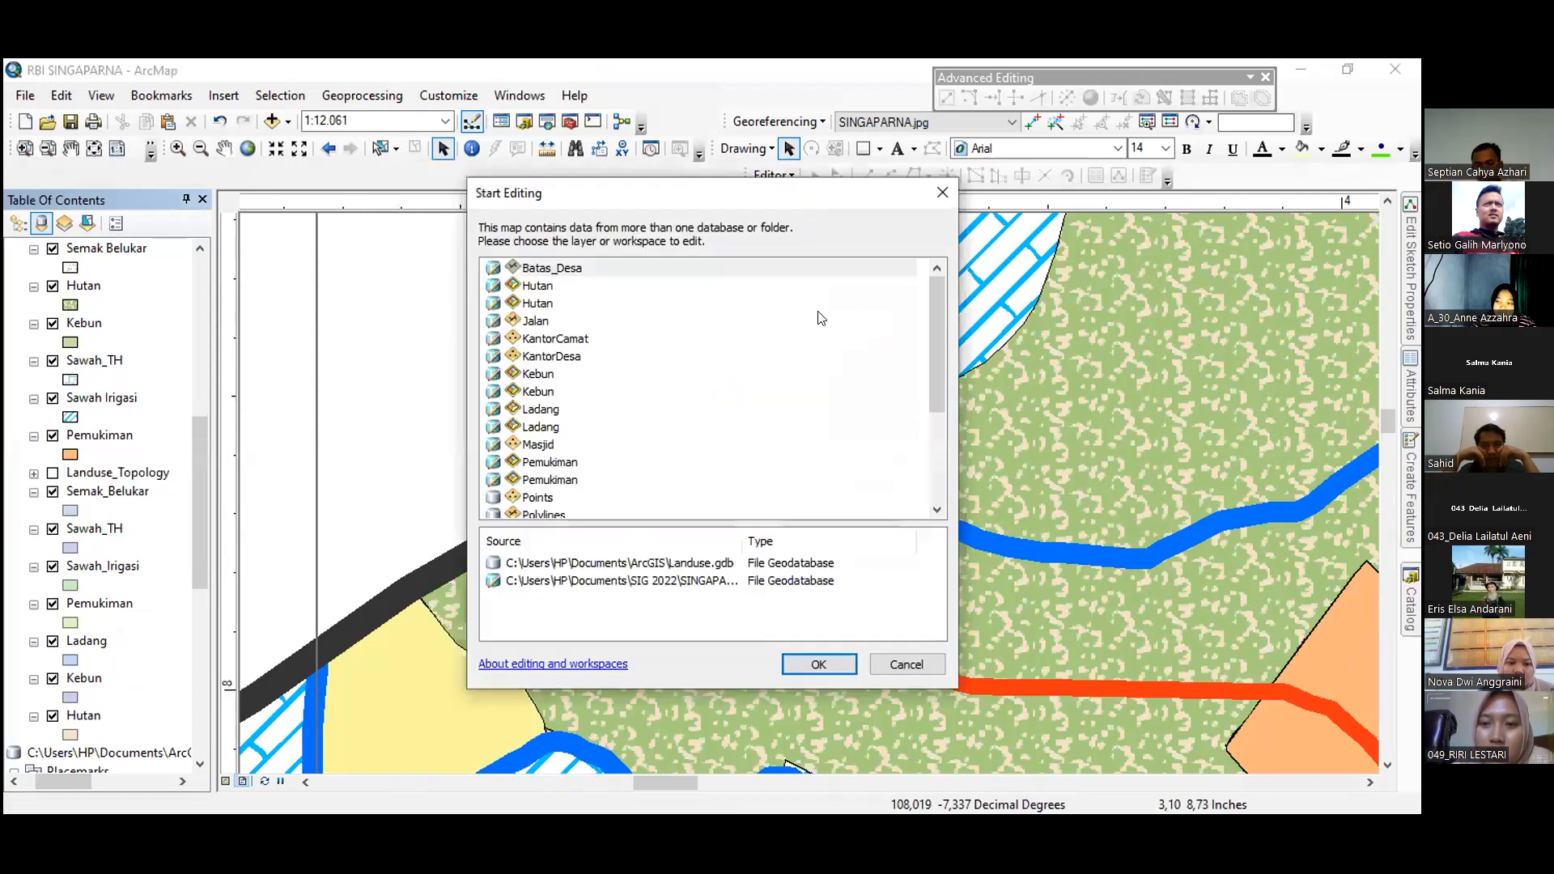
left_click(820, 657)
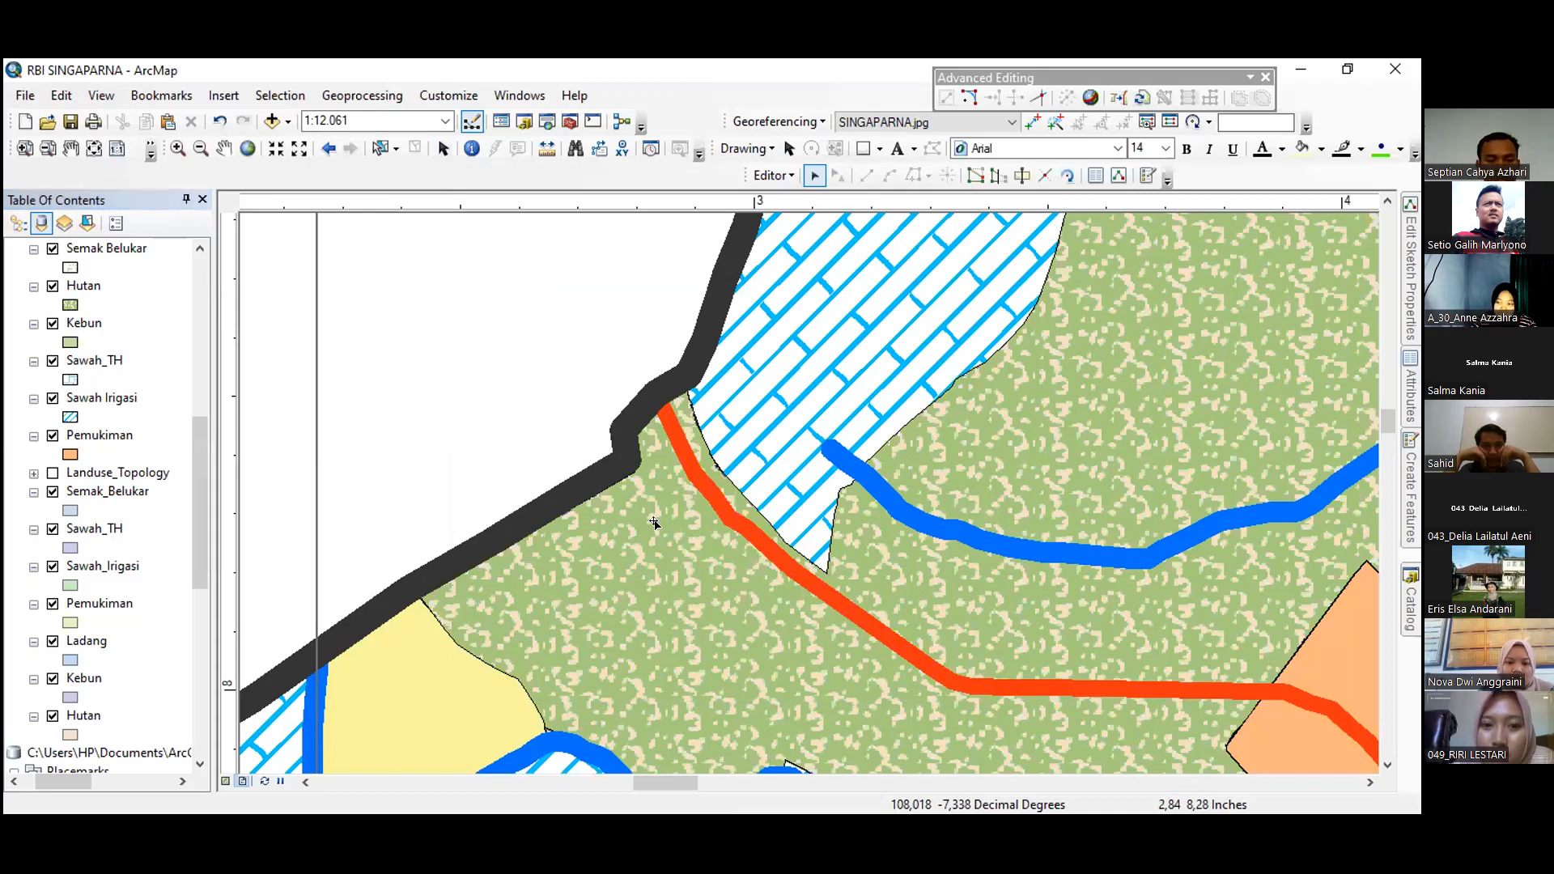
Step: Select the large green land-use polygon beside the black boundary and start Reshape Feature with the Trace construction method
left_click(651, 480)
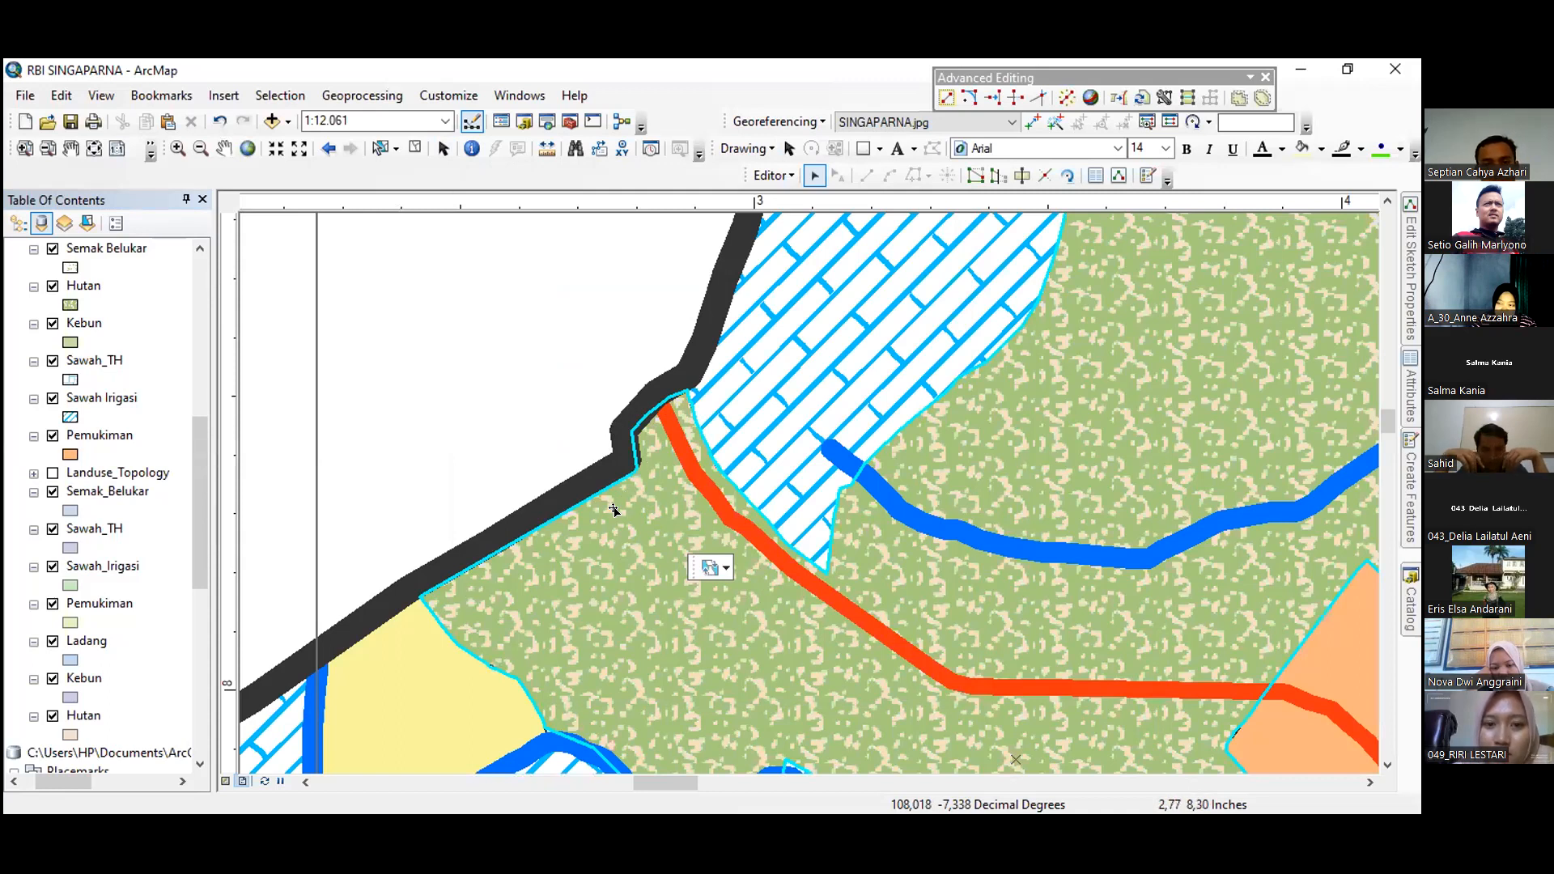
left_click(999, 176)
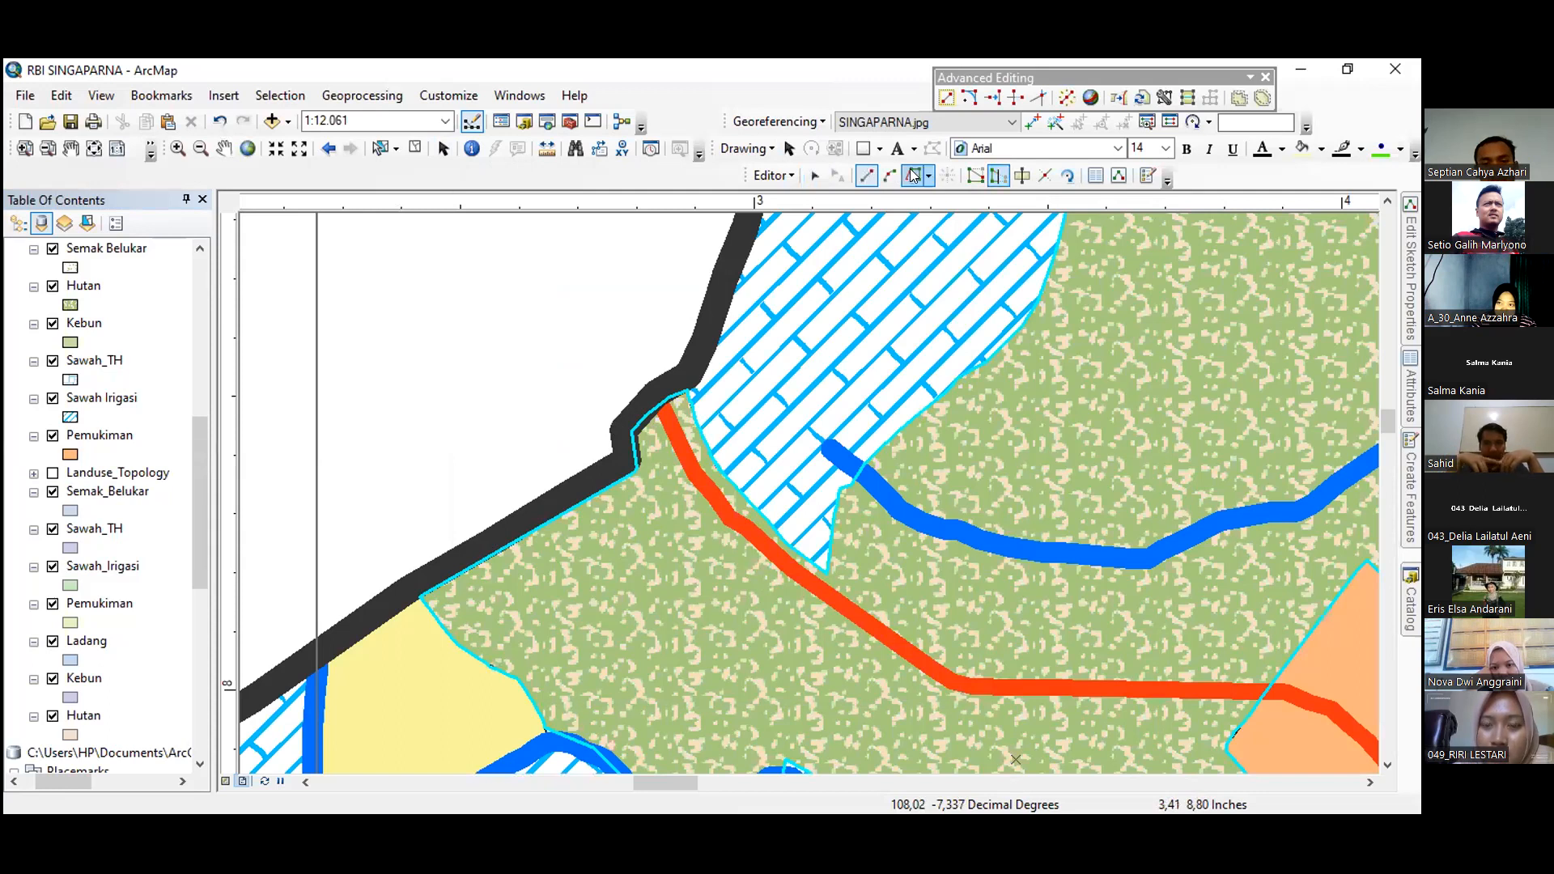
left_click(913, 176)
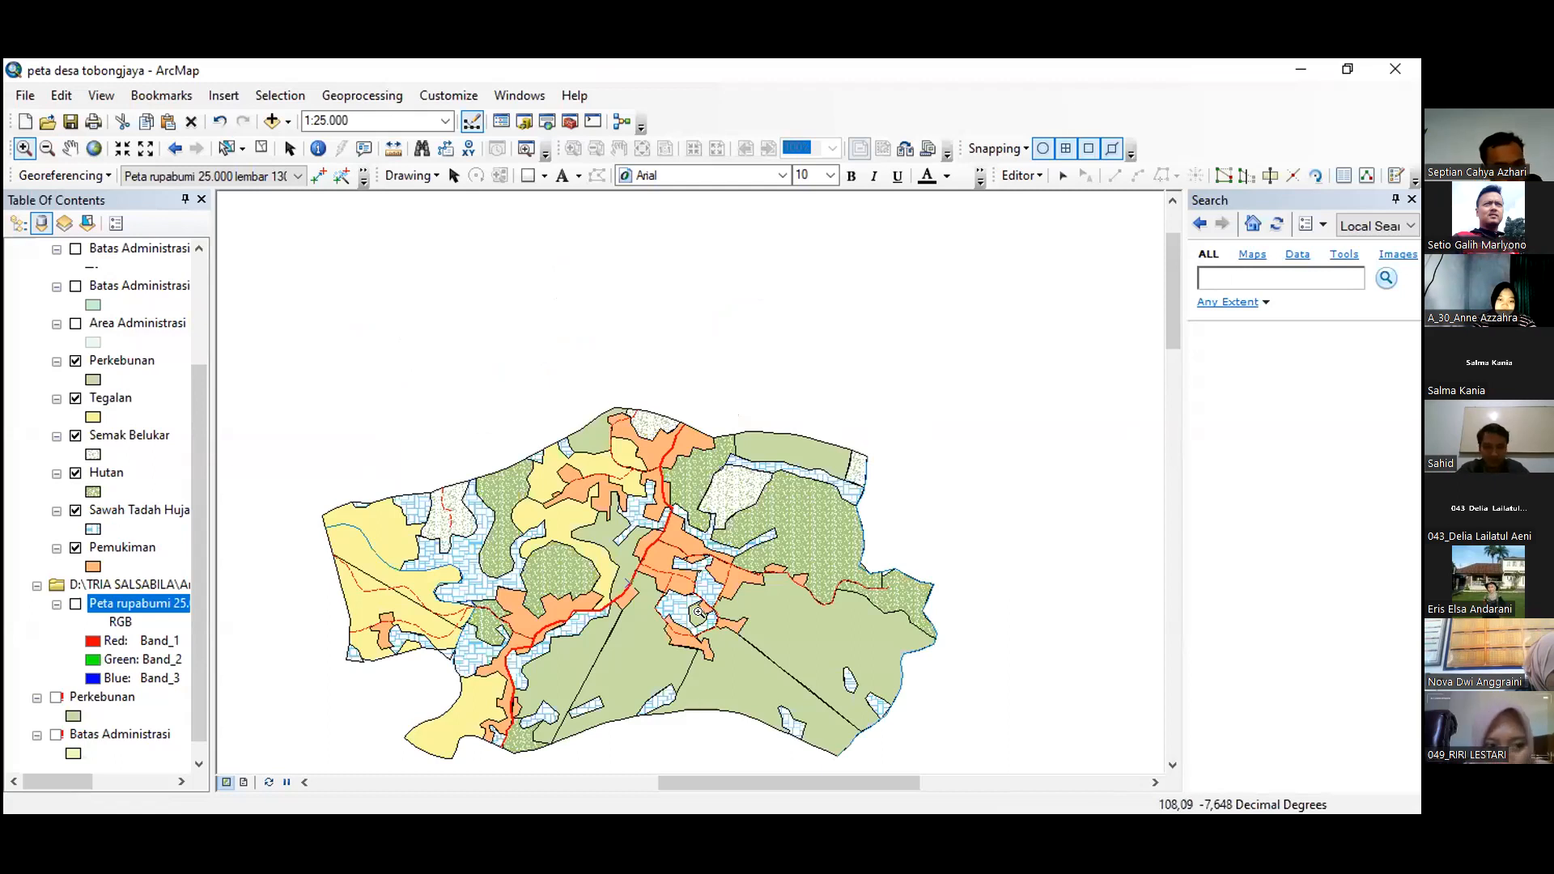
Step: In the peta desa tobongjaya map, stop the current edit session and start a new one
scroll(698, 613, "up", 1)
scroll(699, 613, "up", 1)
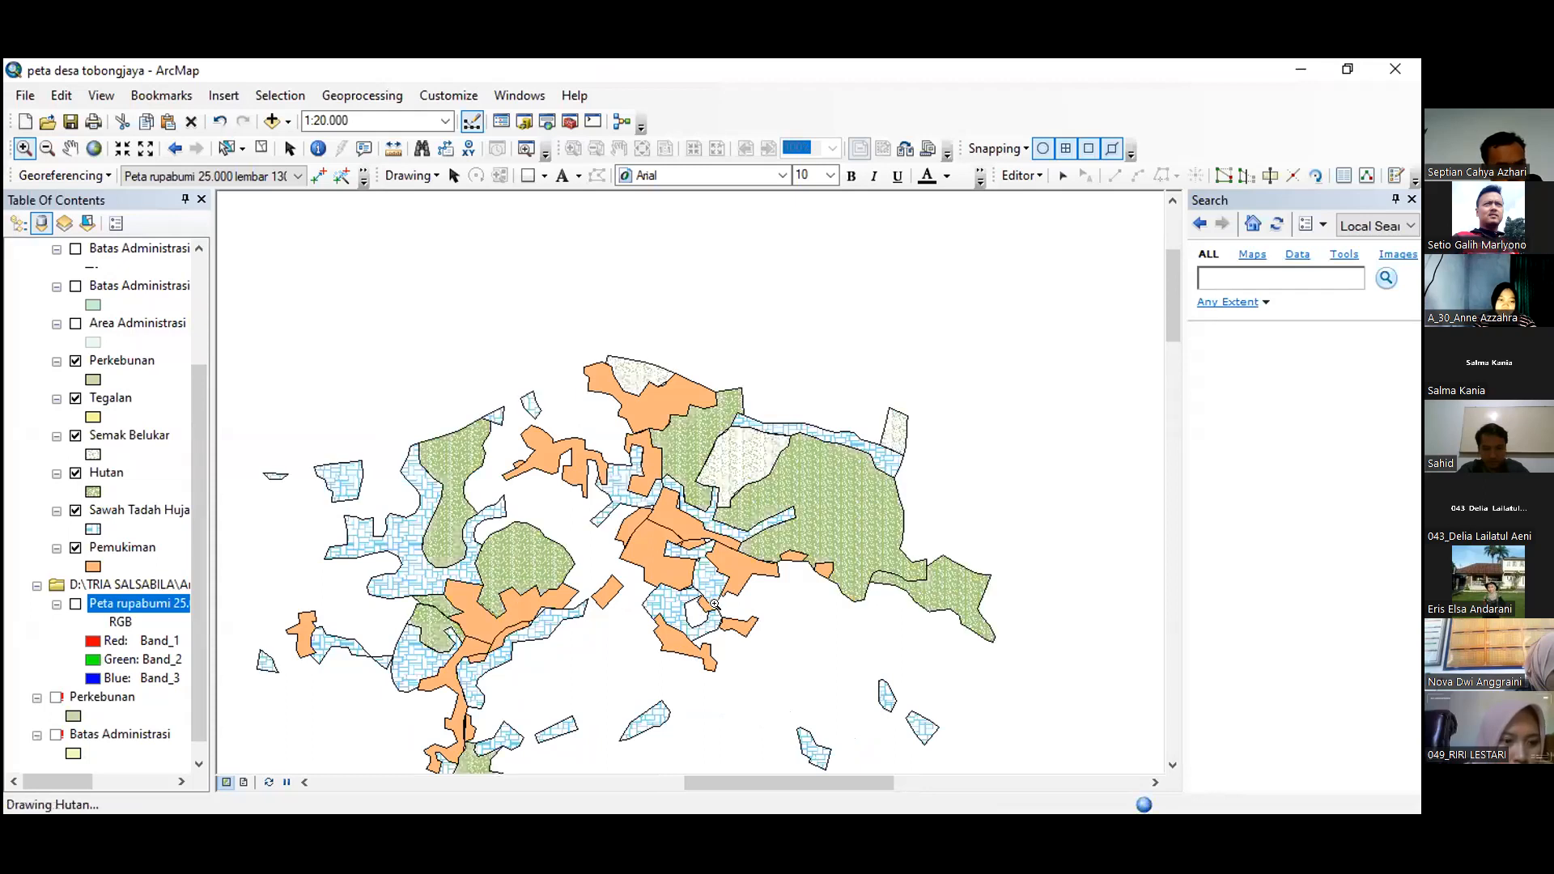
scroll(447, 596, "up", 1)
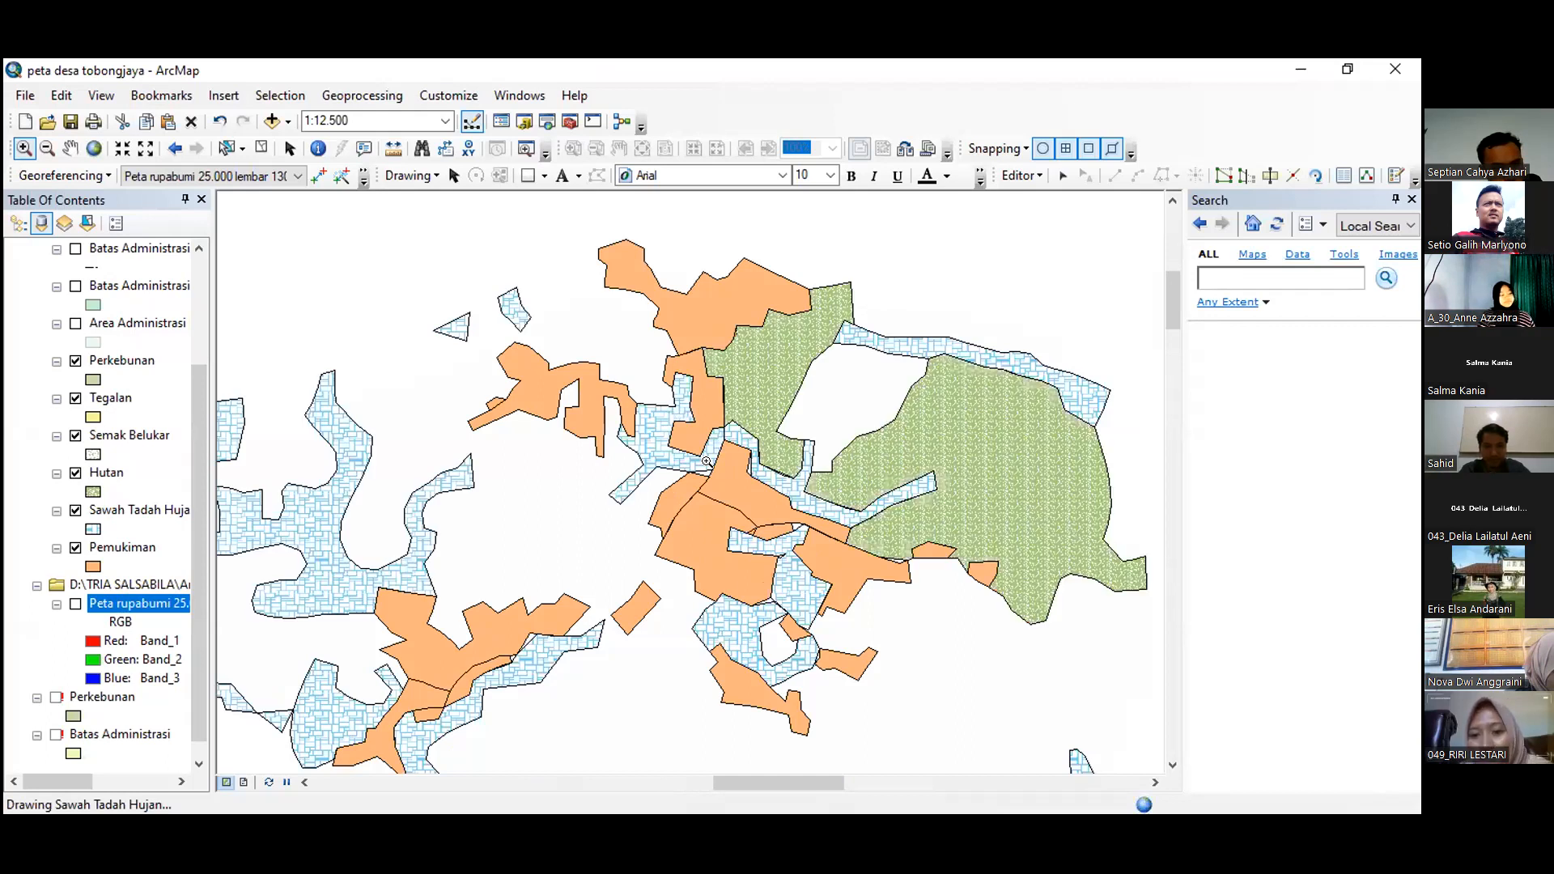
scroll(707, 461, "up", 1)
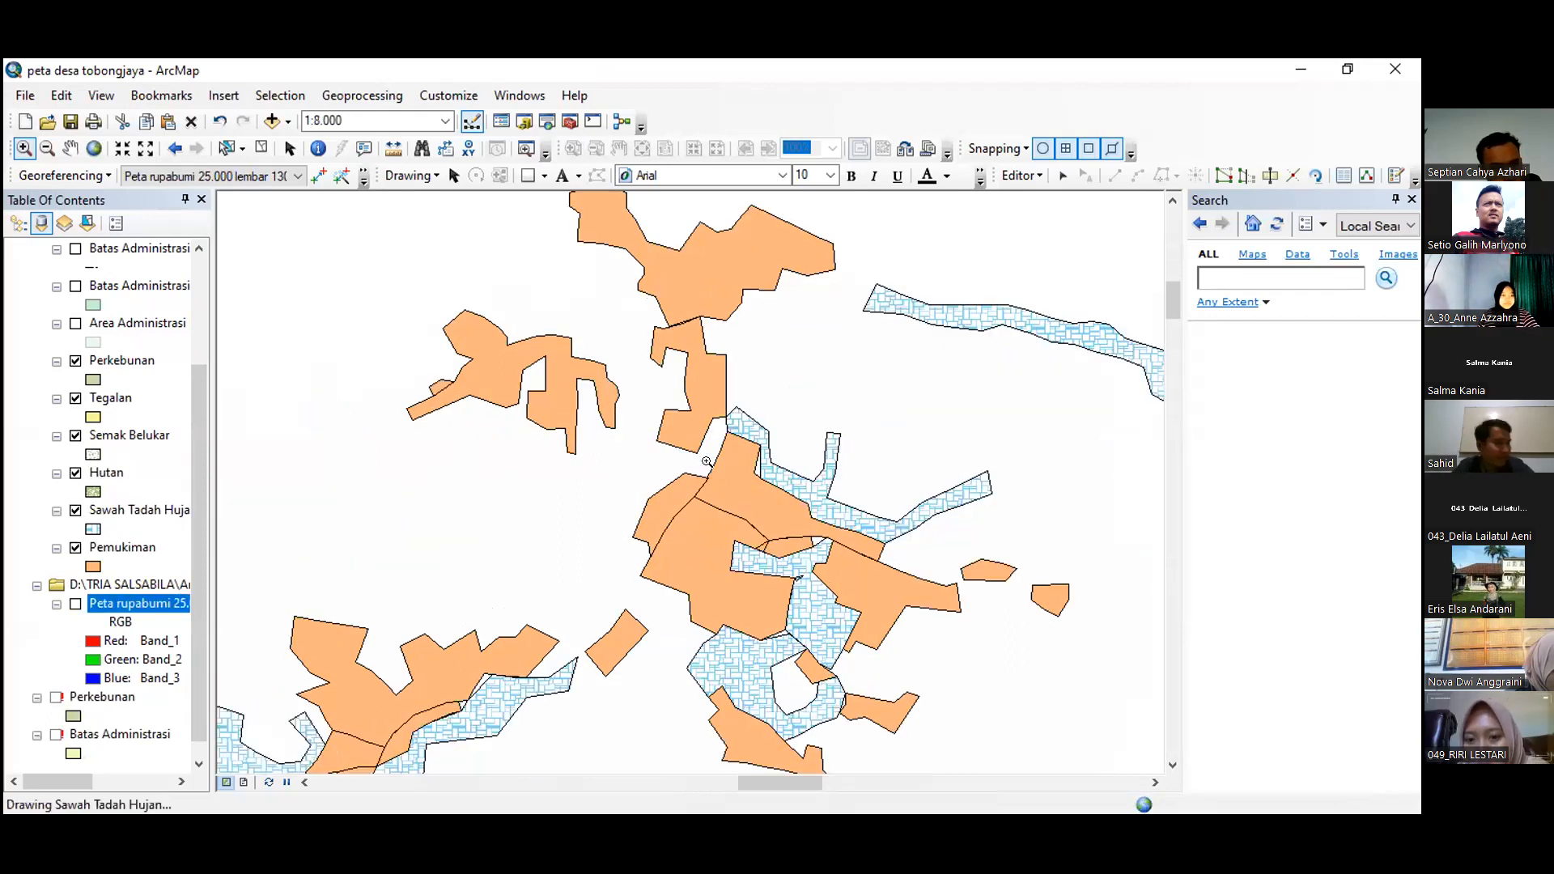
scroll(707, 462, "up", 1)
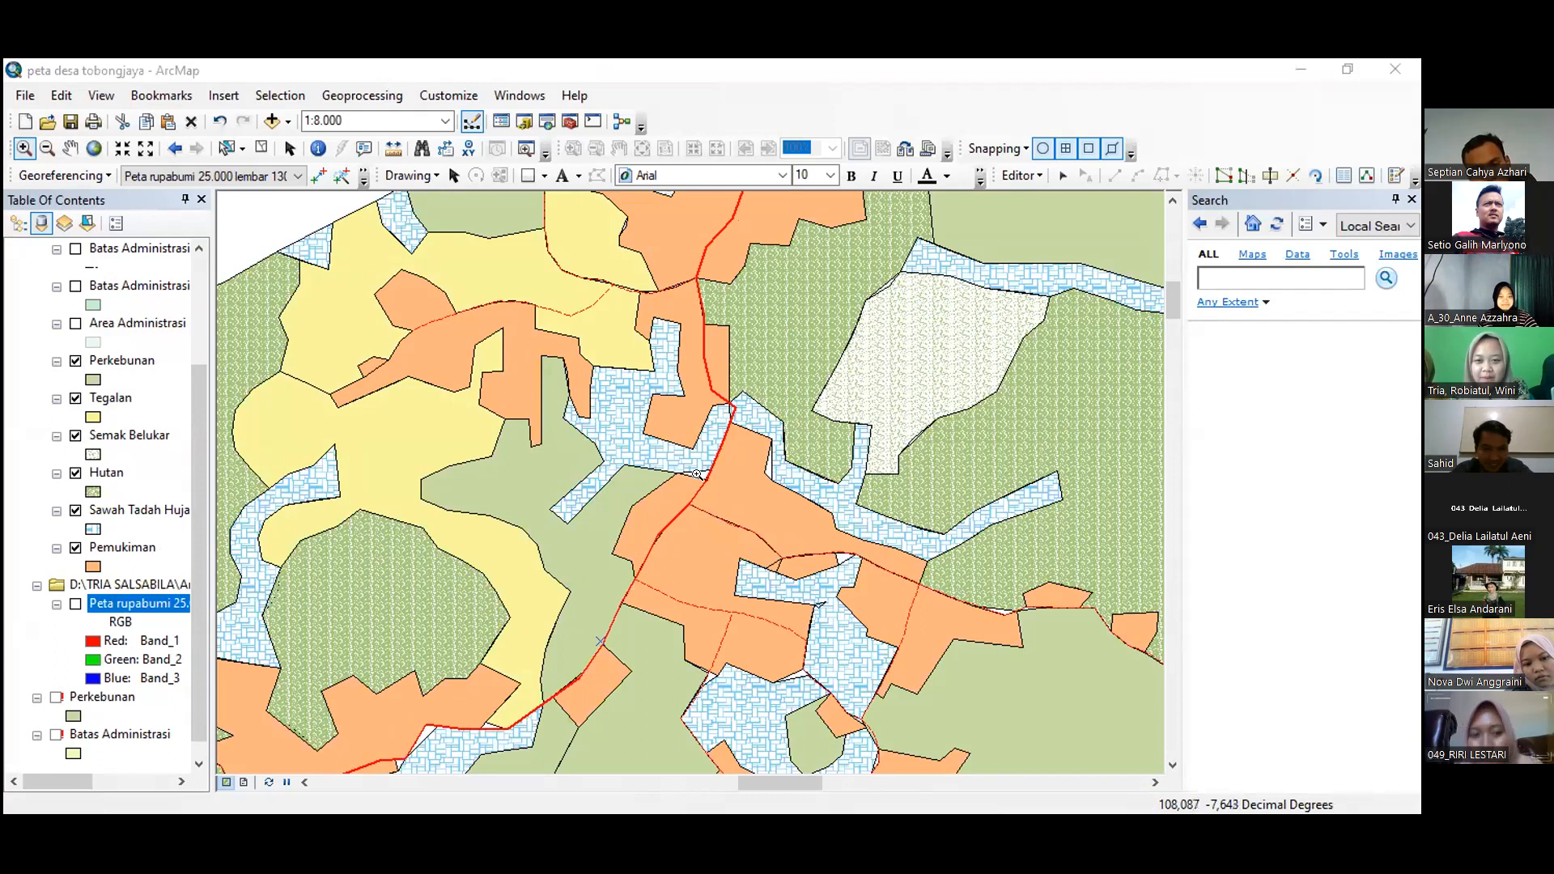
left_click(70, 148)
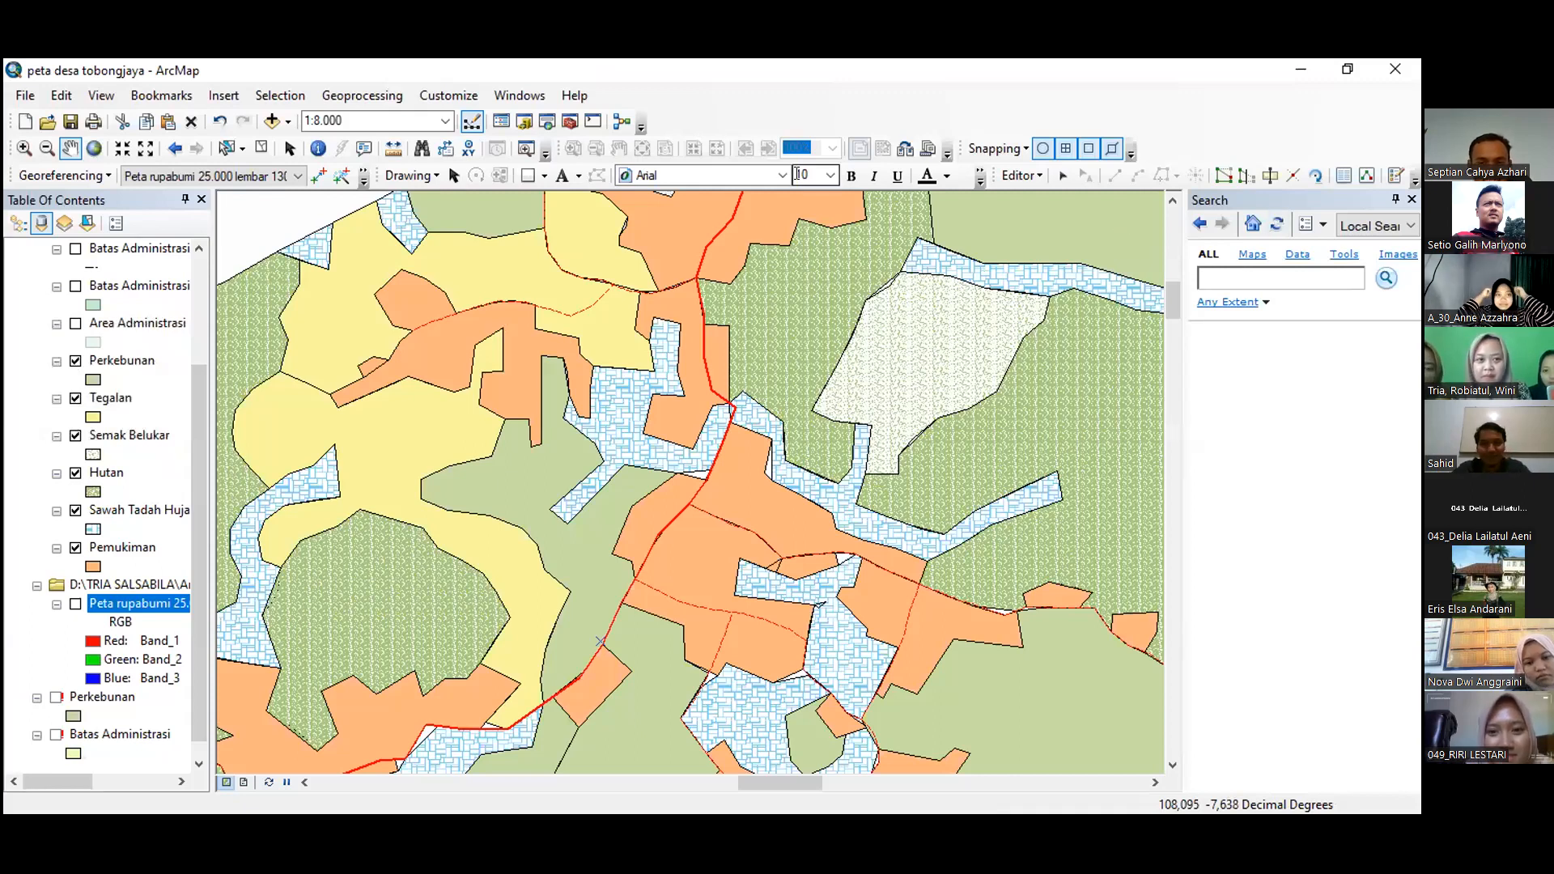
left_click(1018, 176)
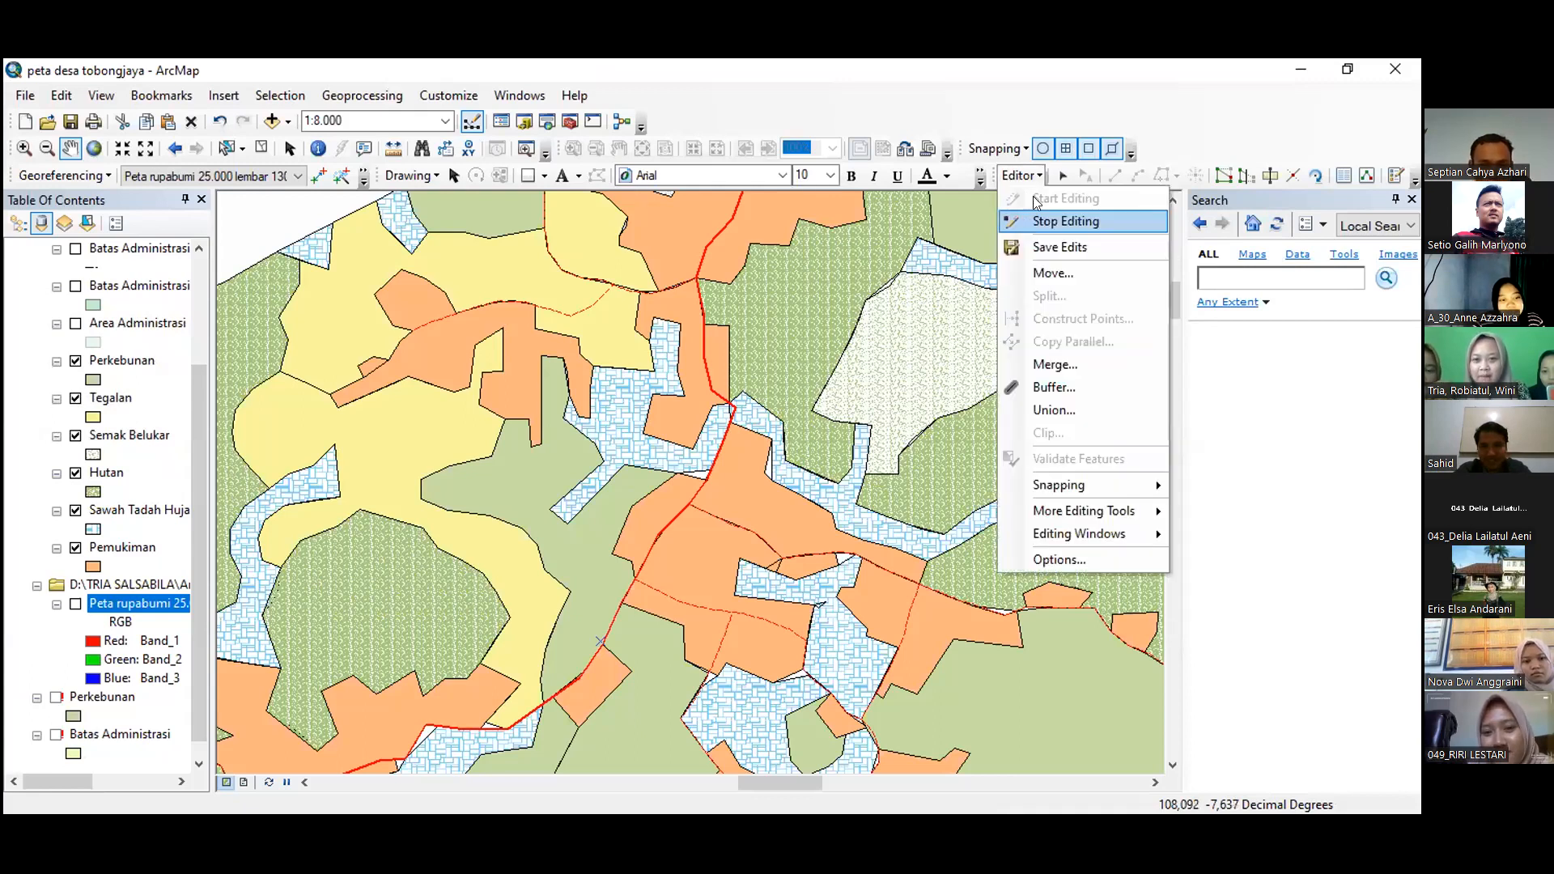
left_click(1029, 221)
left_click(1026, 176)
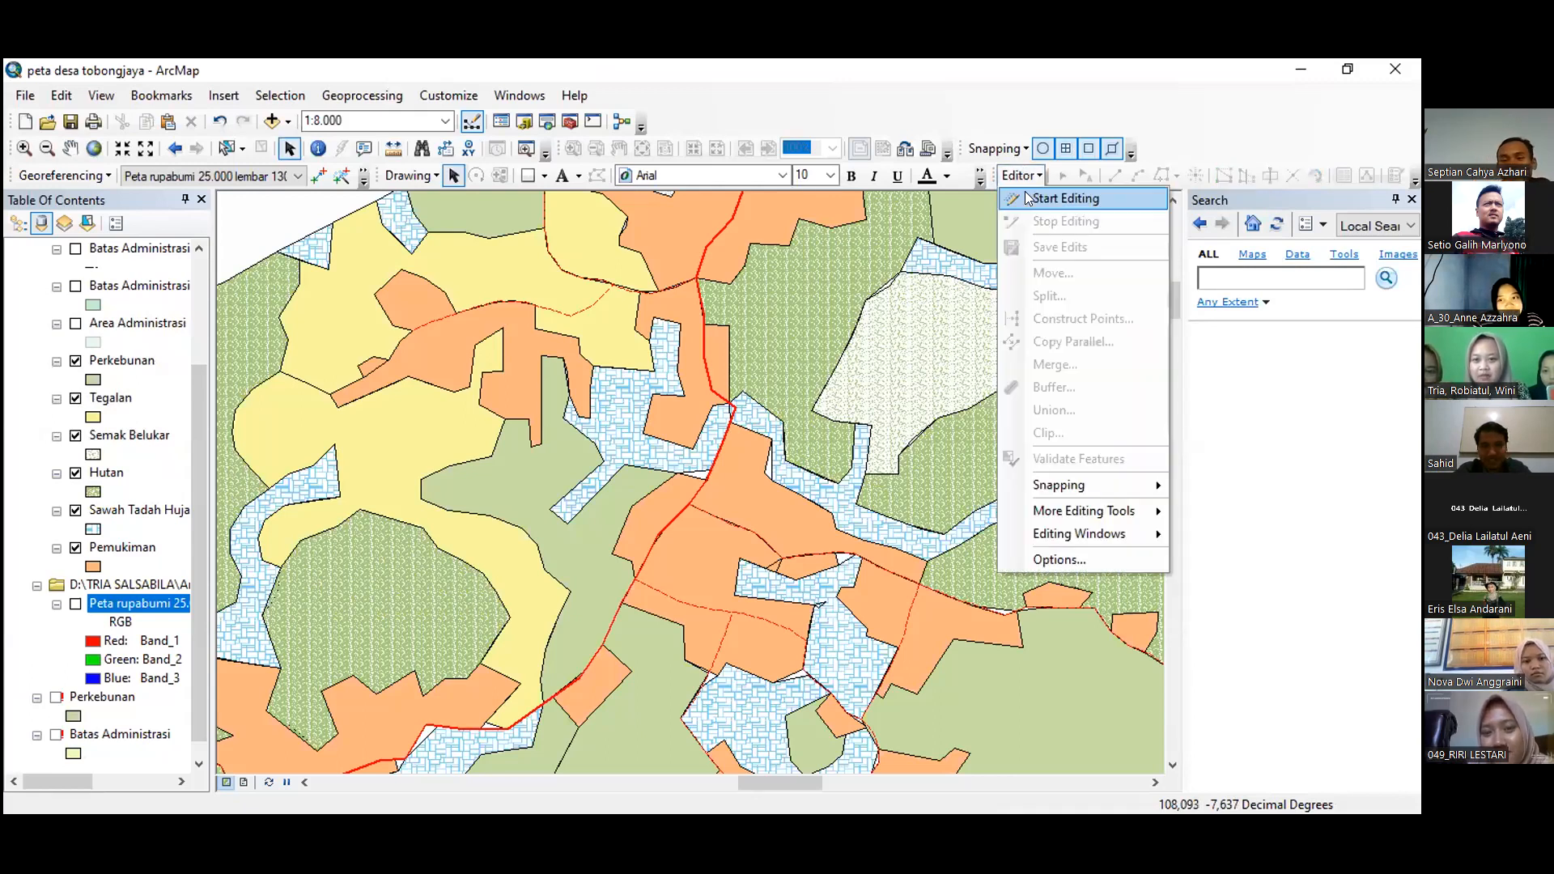
left_click(1026, 198)
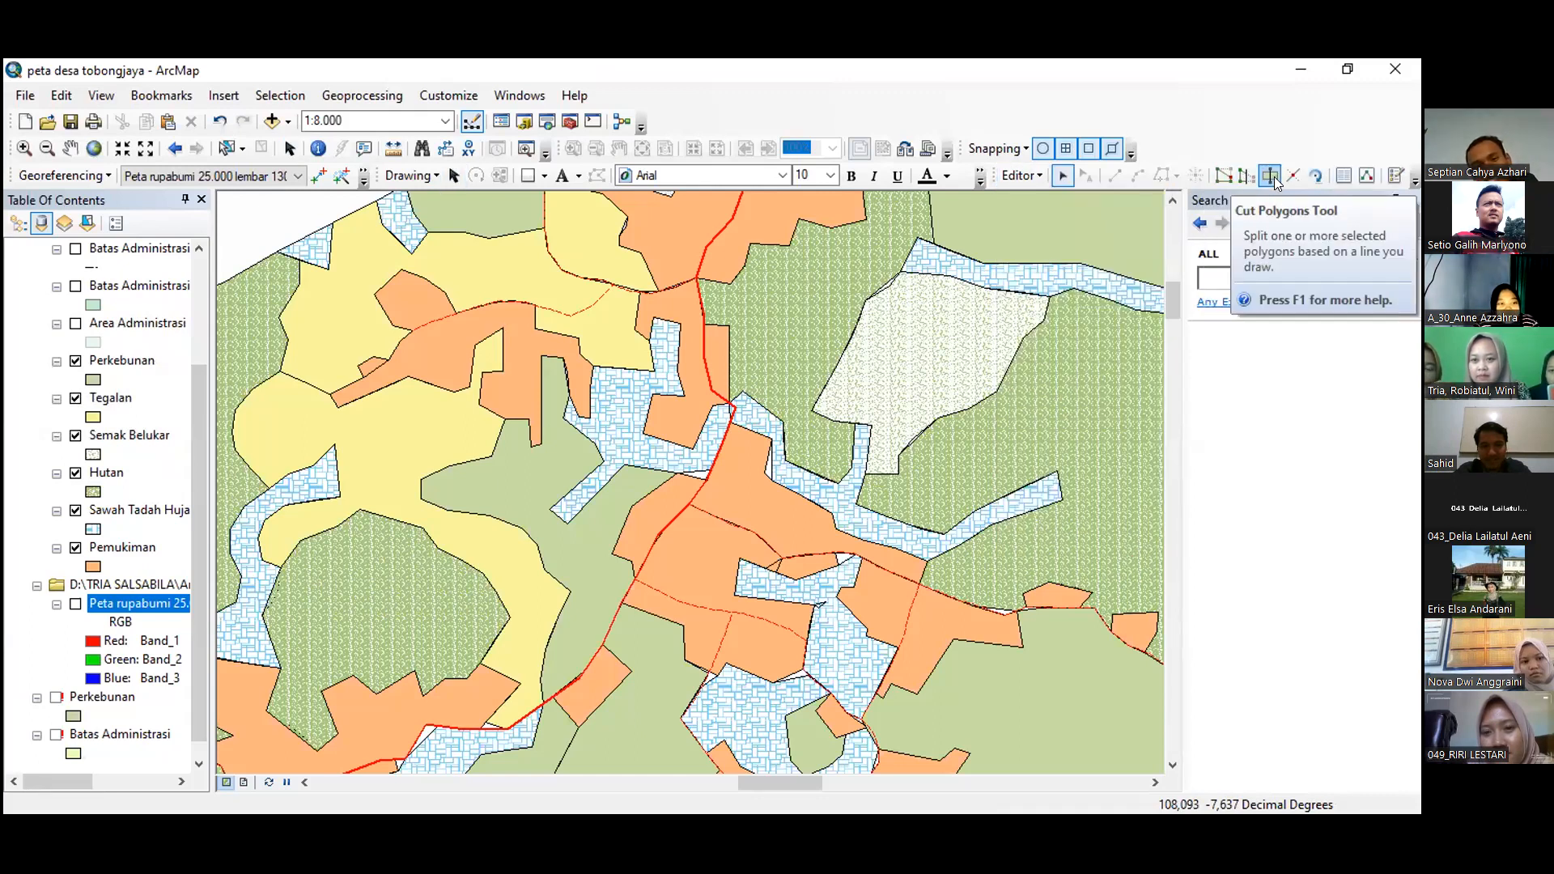
Step: Try to start the Cut Polygons tool on the village map
left_click(1271, 176)
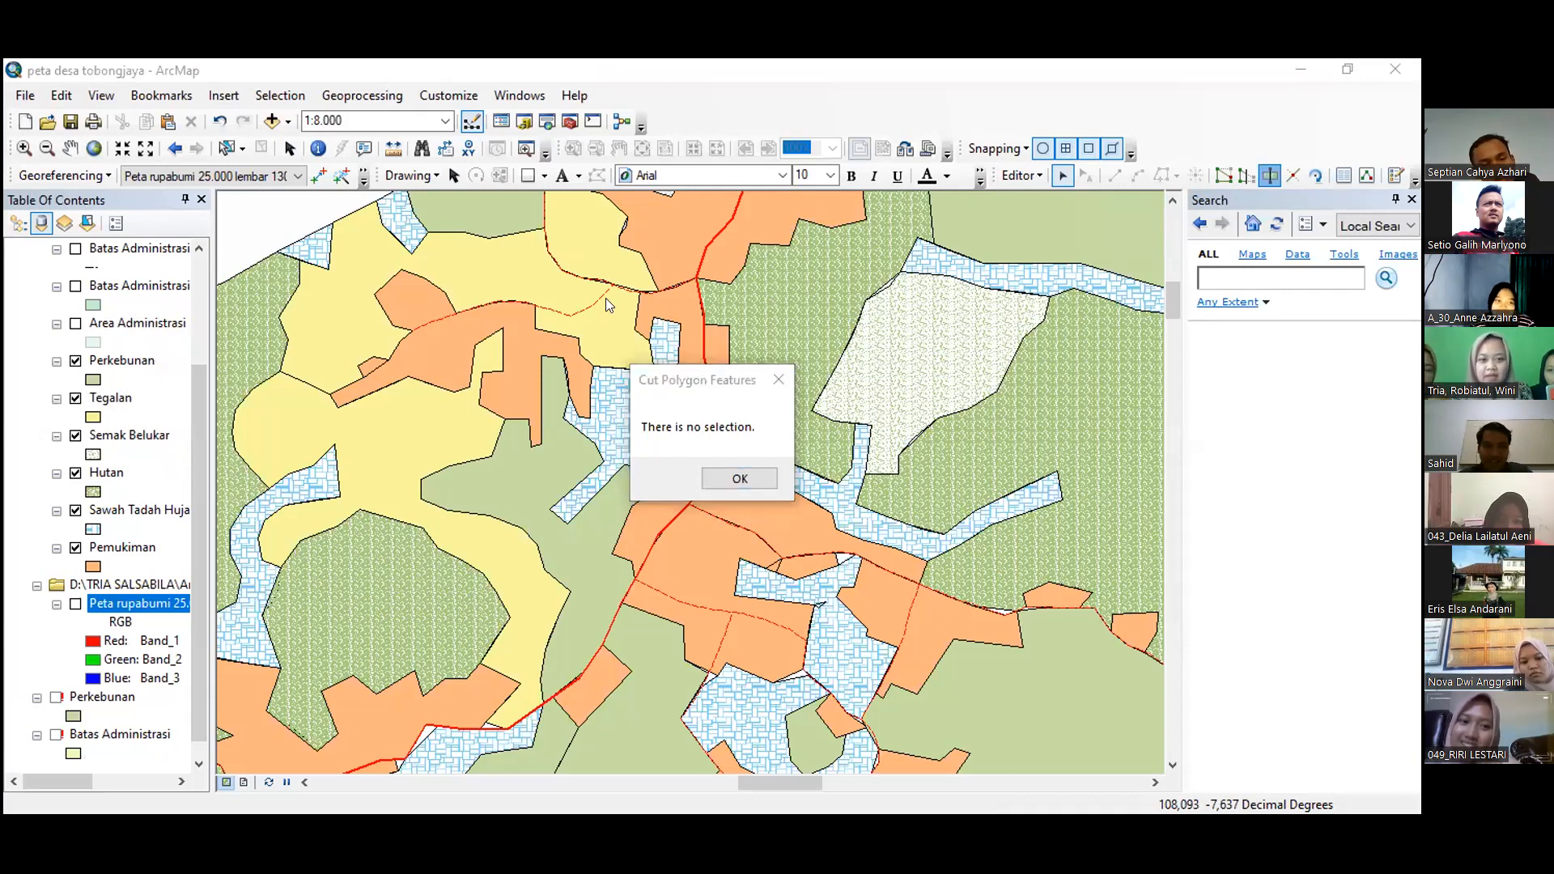
left_click(1042, 235)
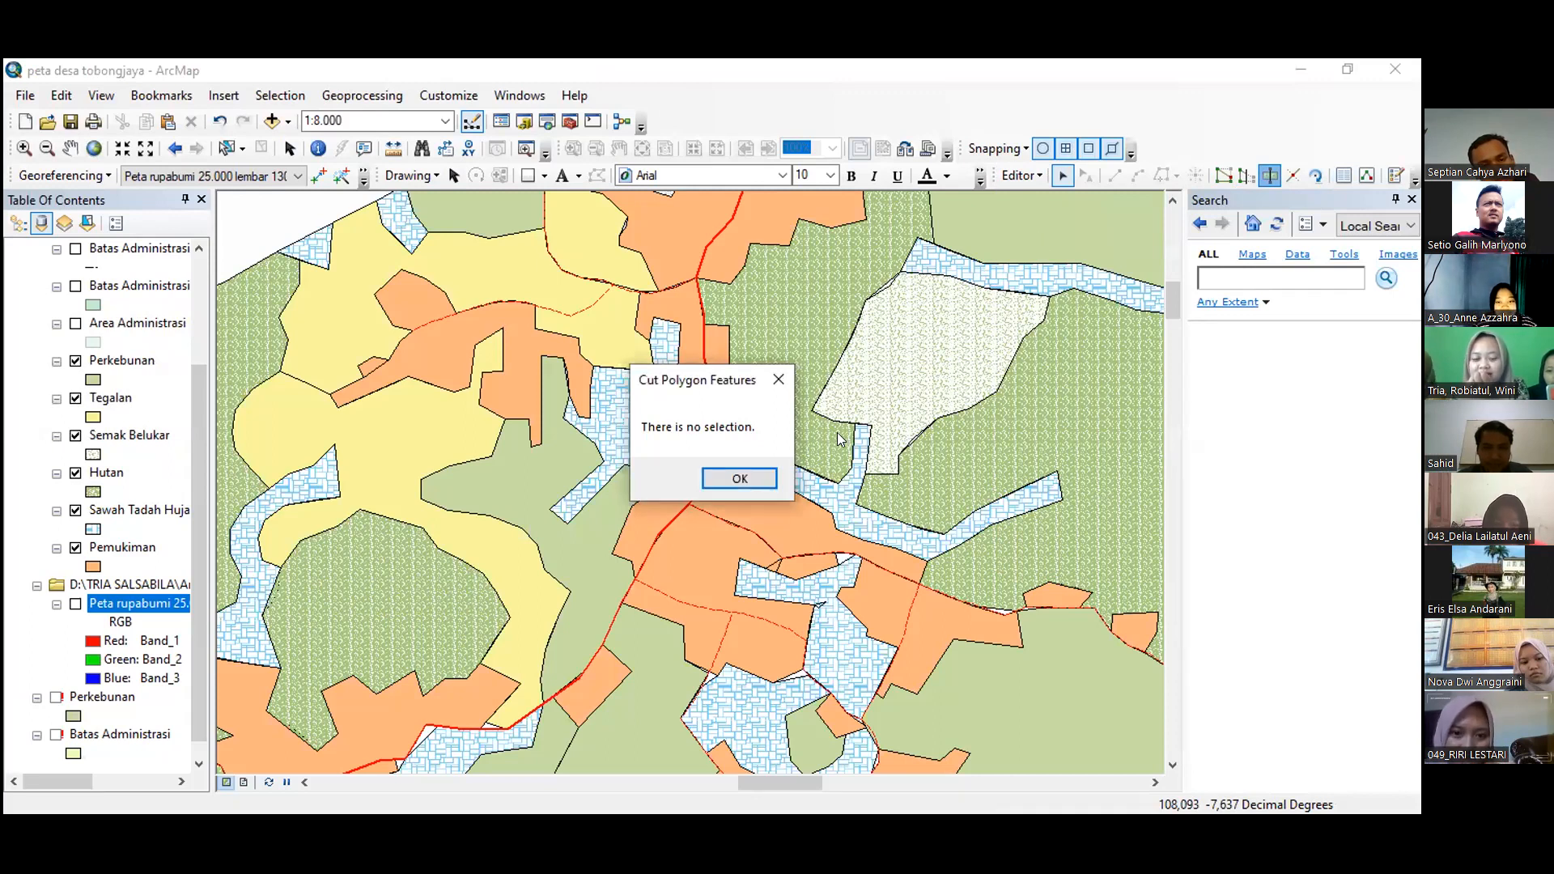
left_click(778, 380)
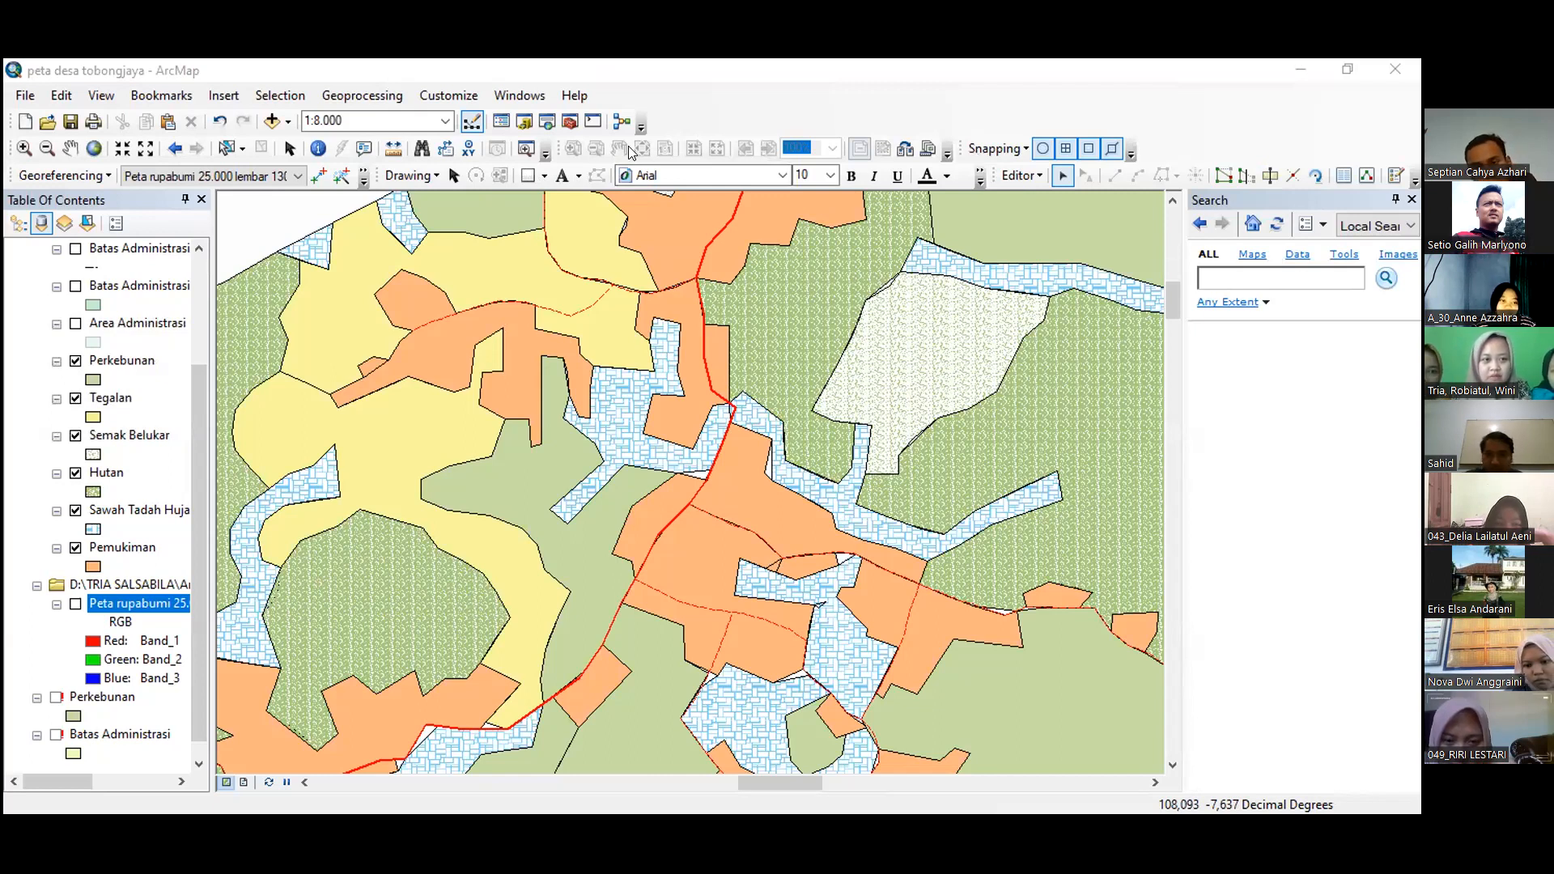
Step: Select the features around the central road junction with a selection rectangle and try to reshape them
left_click(227, 149)
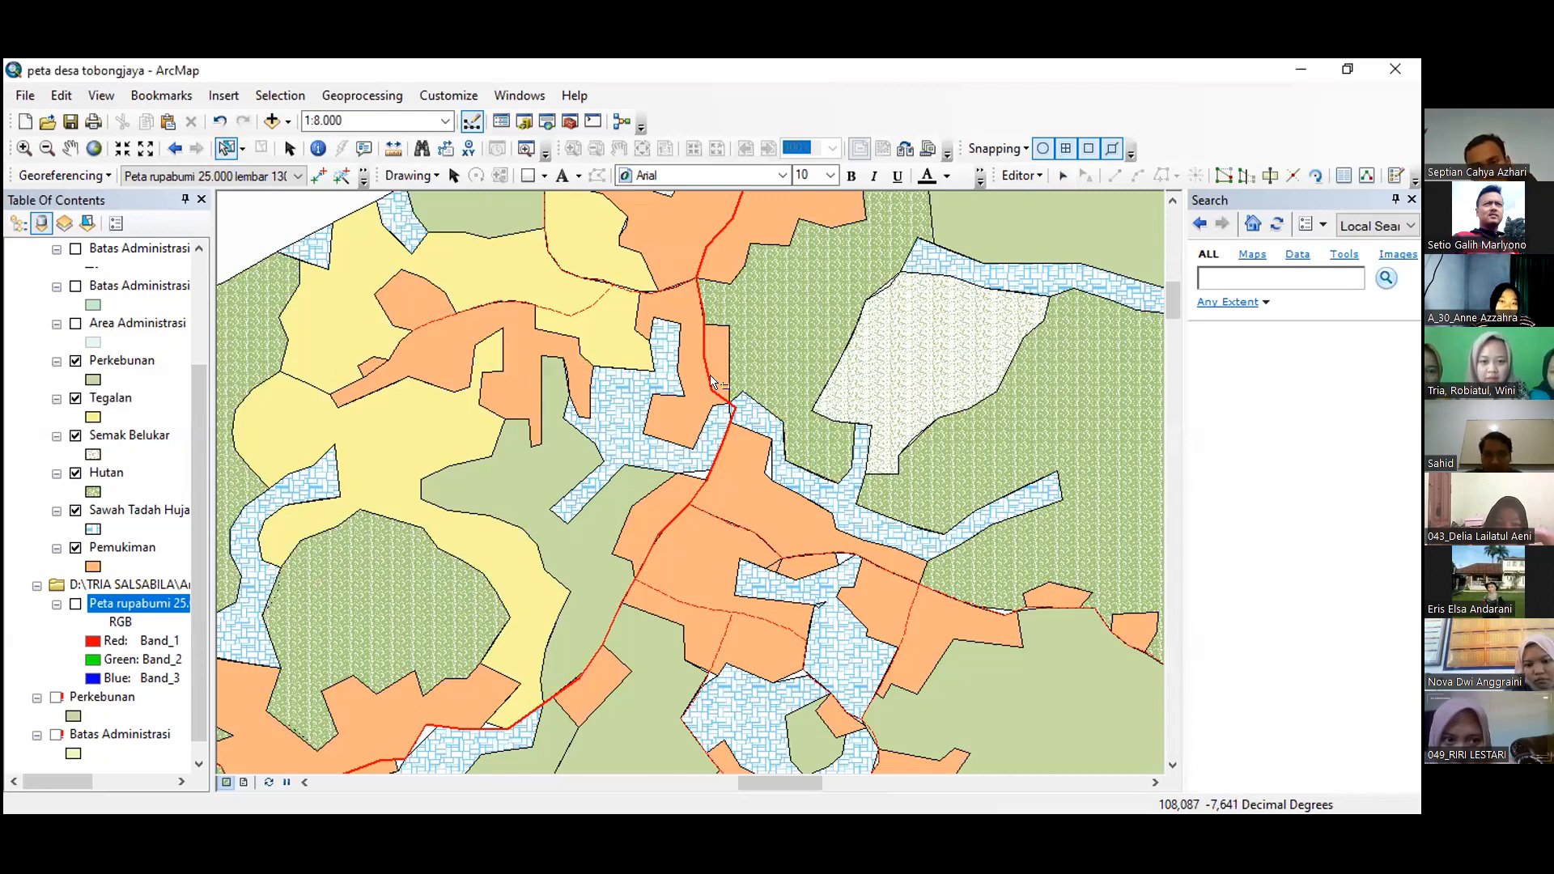
left_click_drag(646, 446, 733, 494)
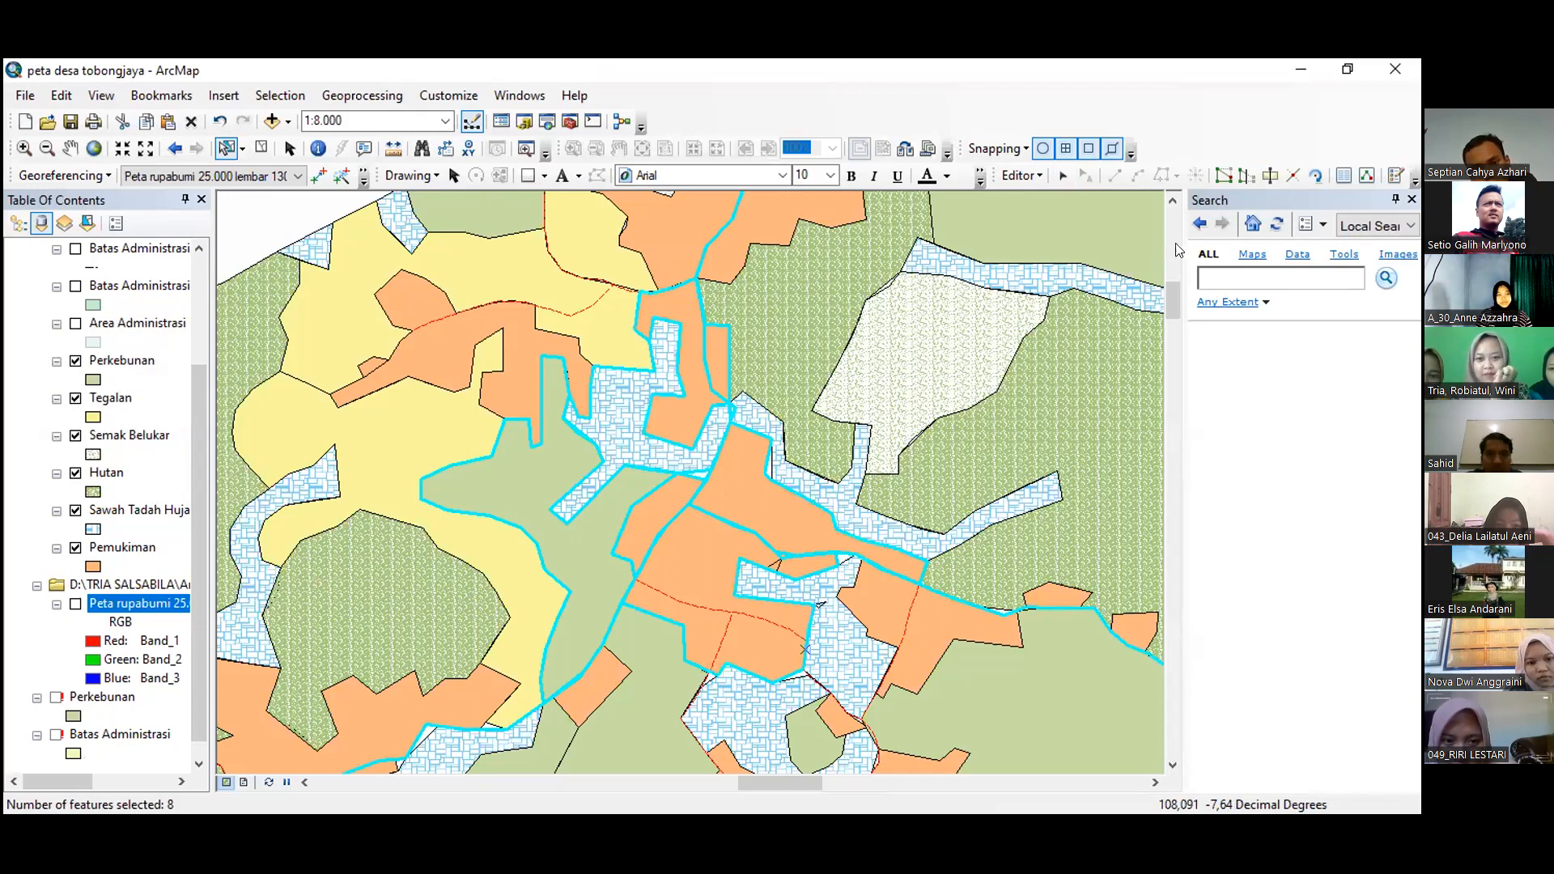
left_click(1244, 177)
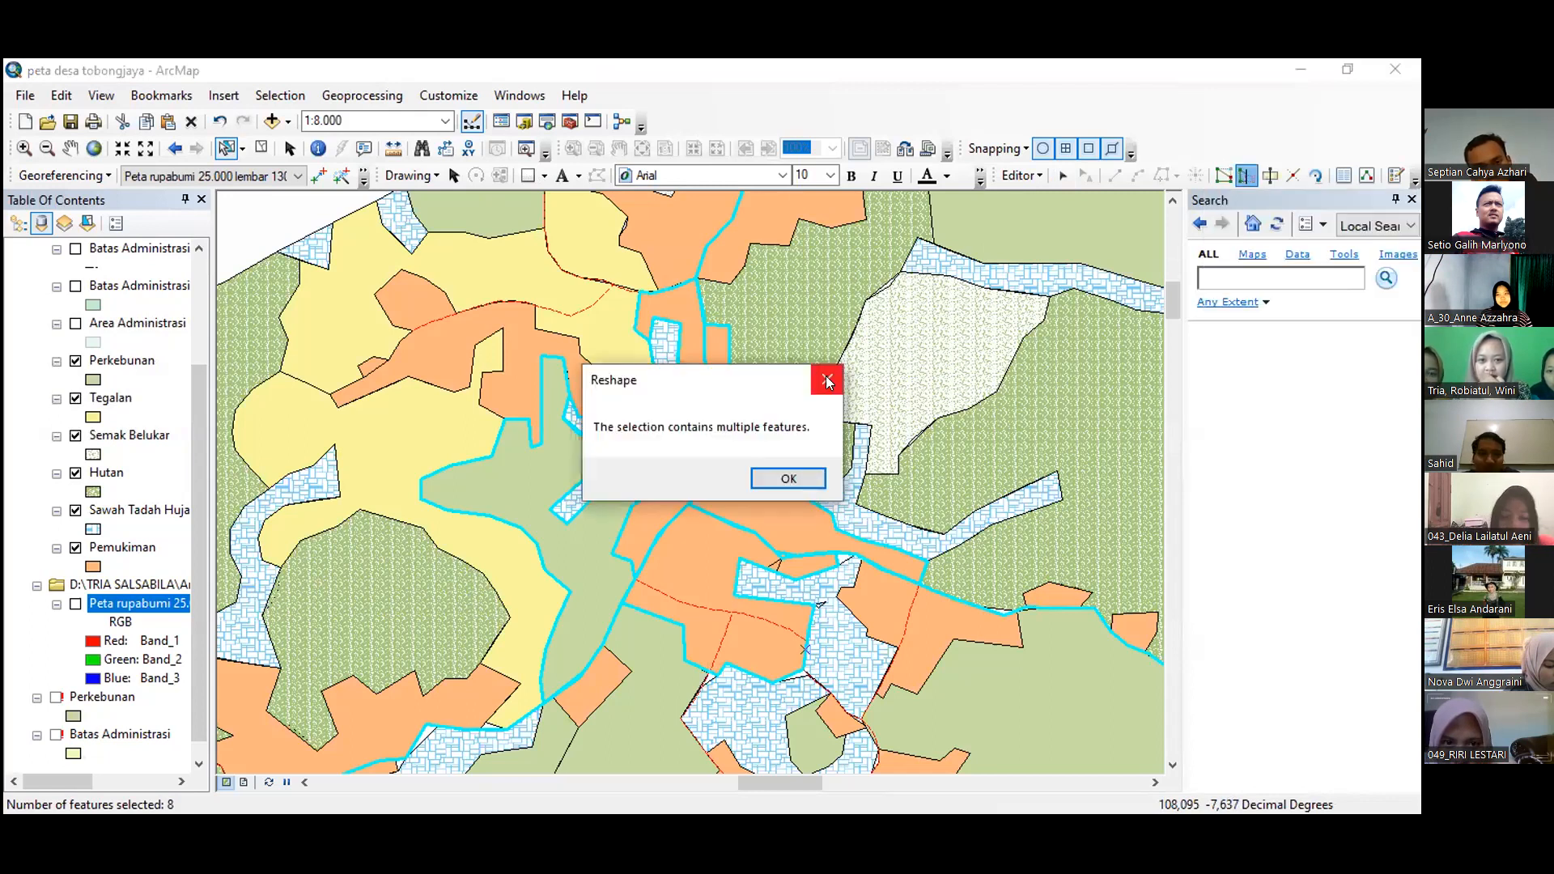
left_click(827, 380)
Step: Try to split the selected features around the road junction with the Cut Polygons tool
left_click(1273, 178)
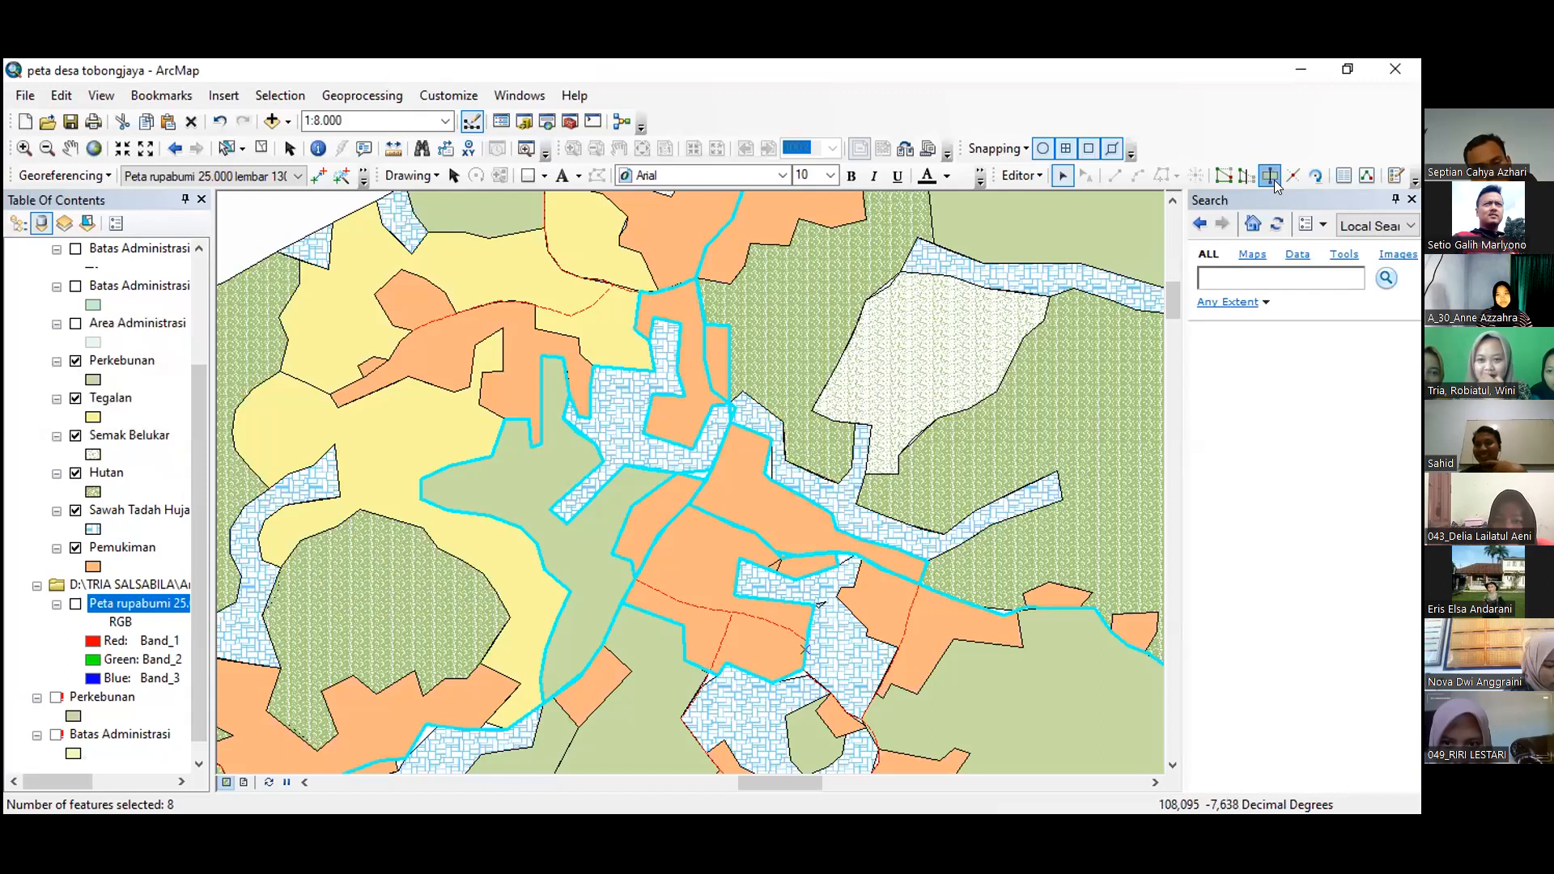
left_click(820, 417)
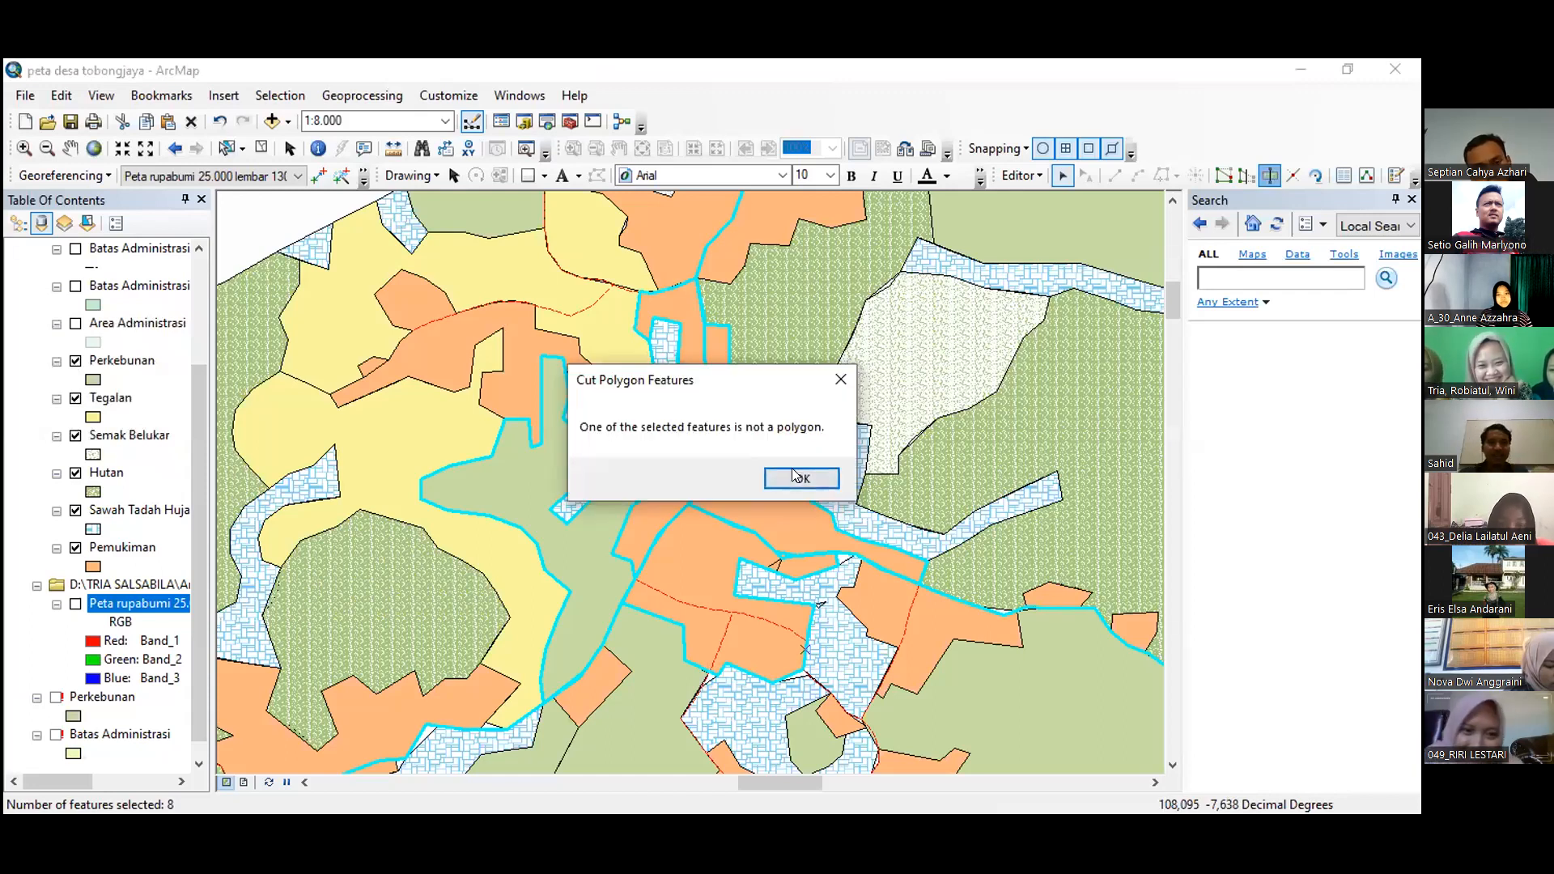
left_click(800, 478)
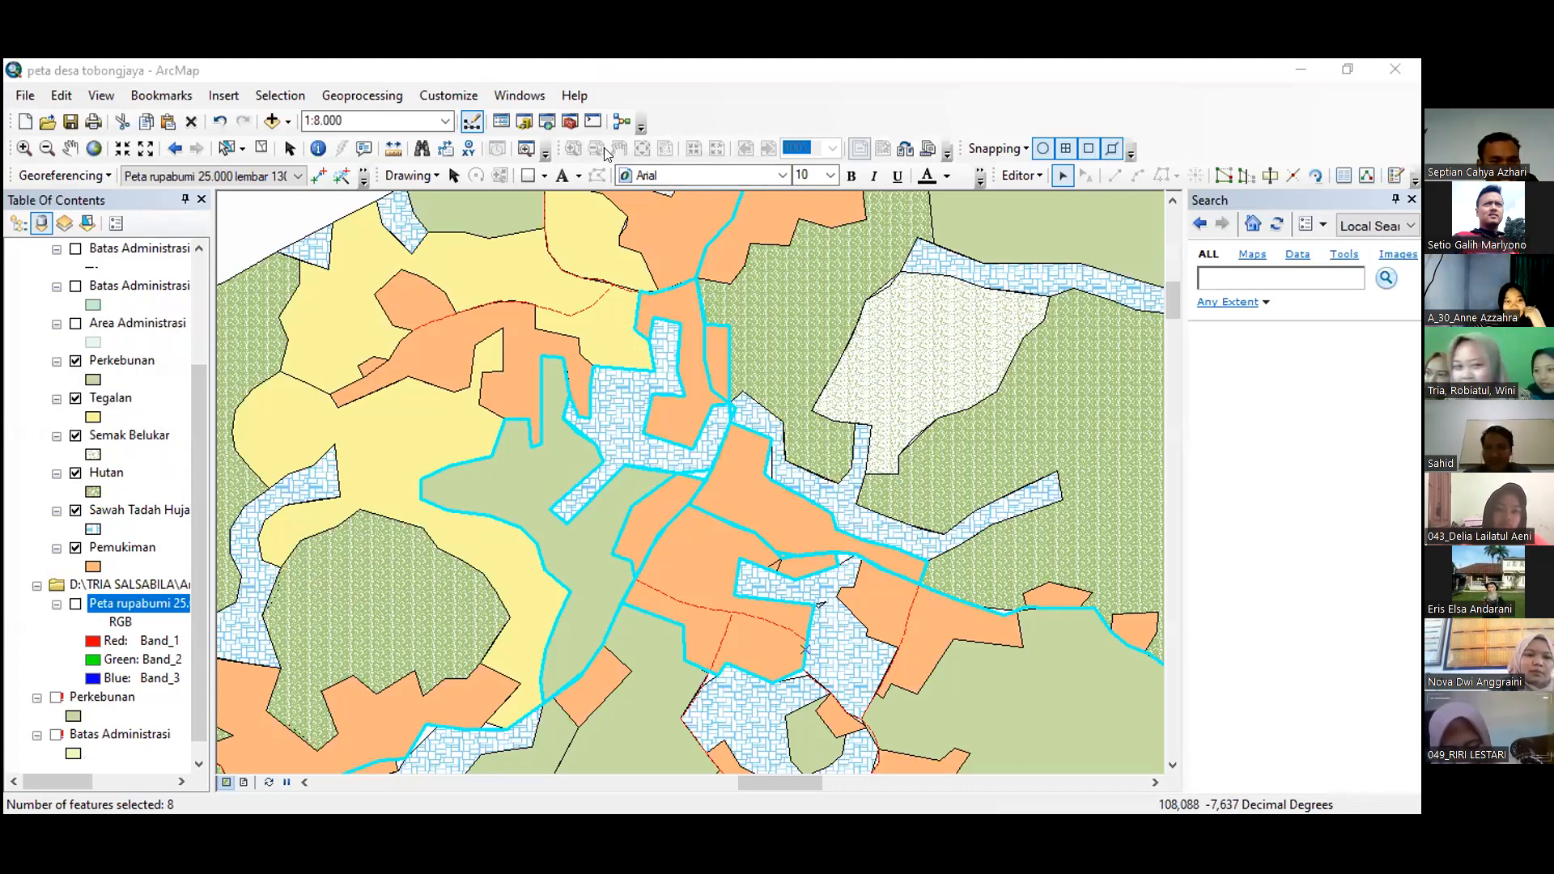
Step: List the map's layers by selection and look through the selected and selectable groups
left_click(227, 151)
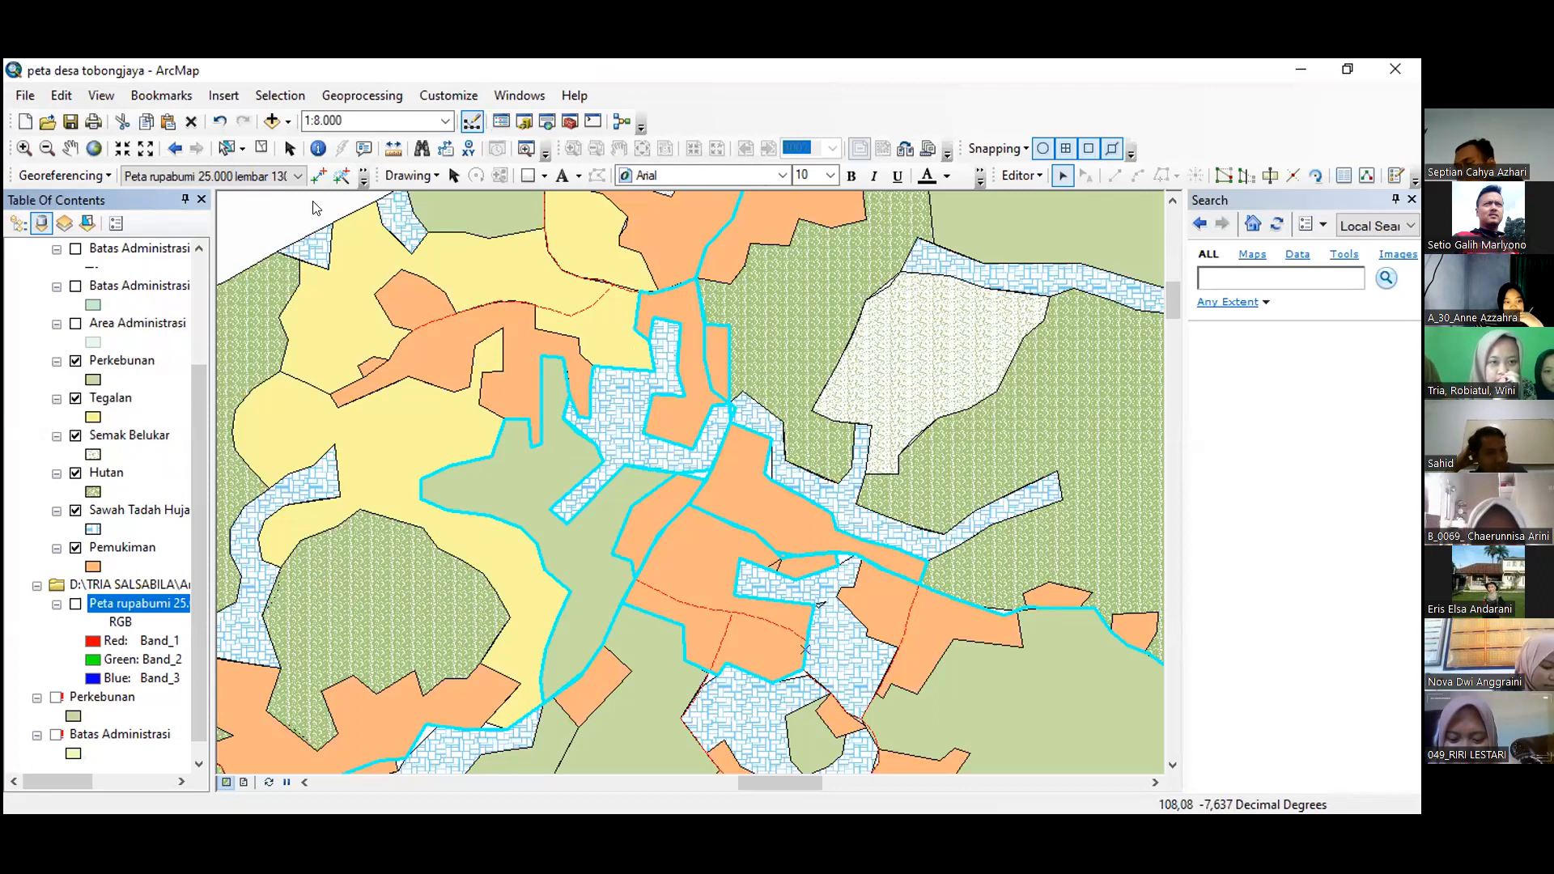
left_click_drag(199, 402, 196, 293)
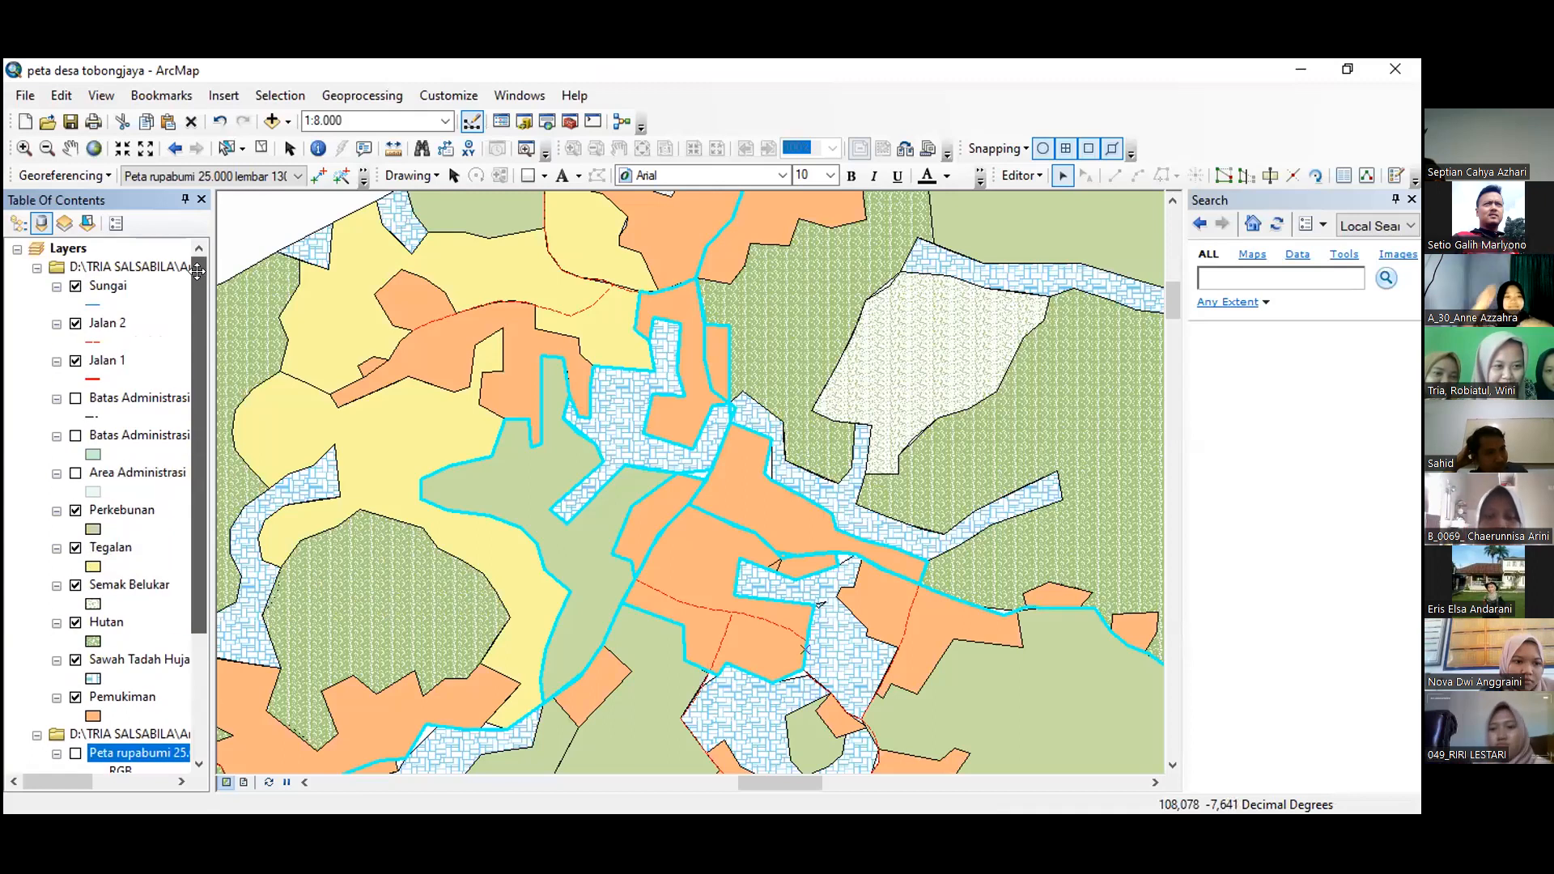
left_click(85, 222)
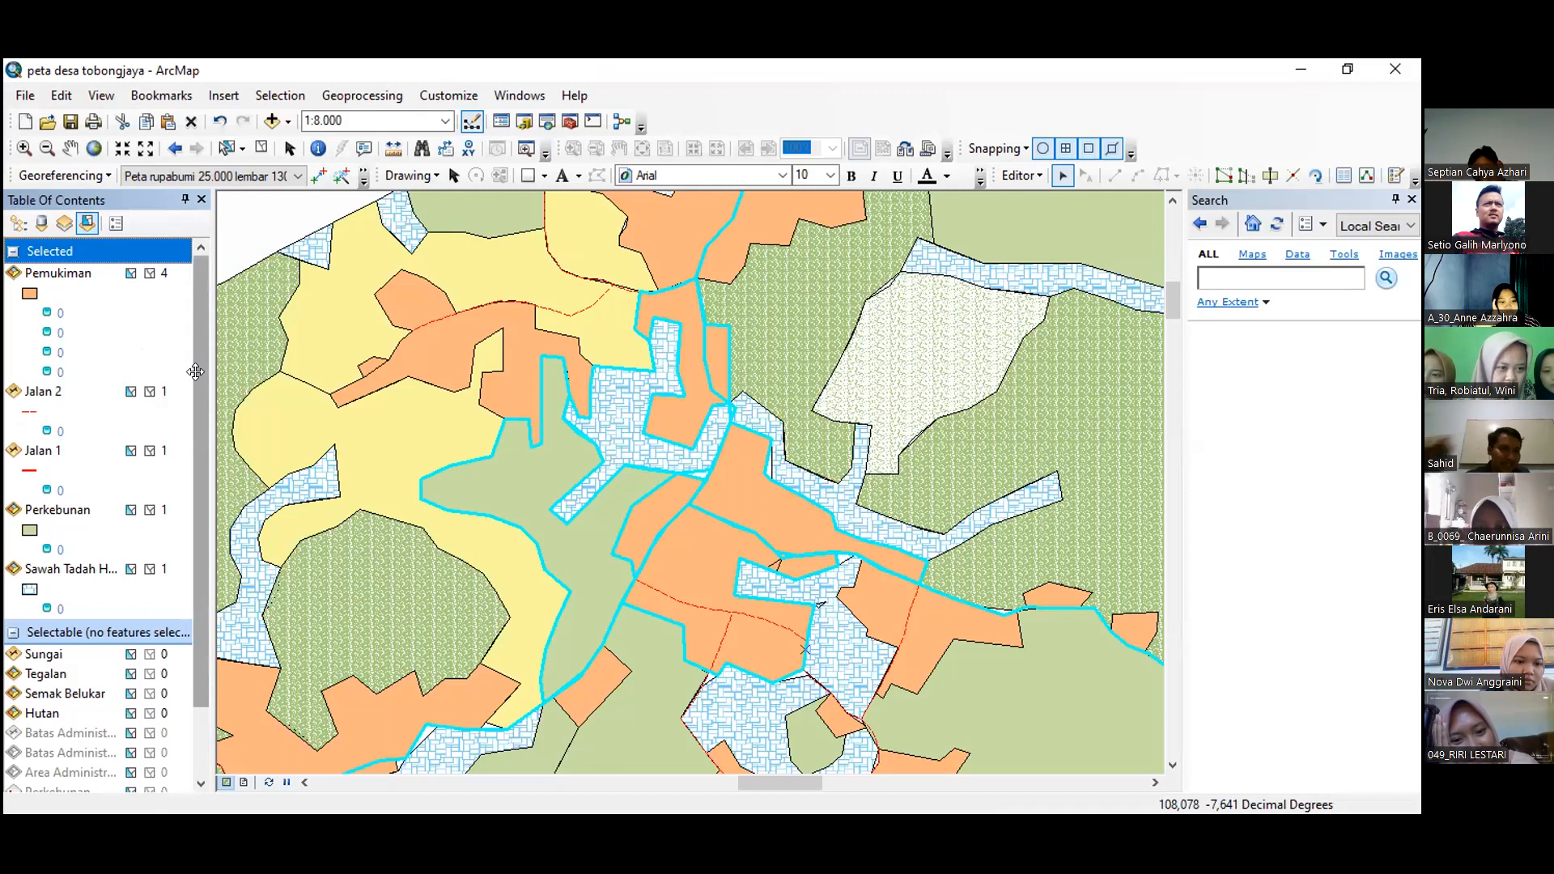
scroll(195, 372, "down", 1)
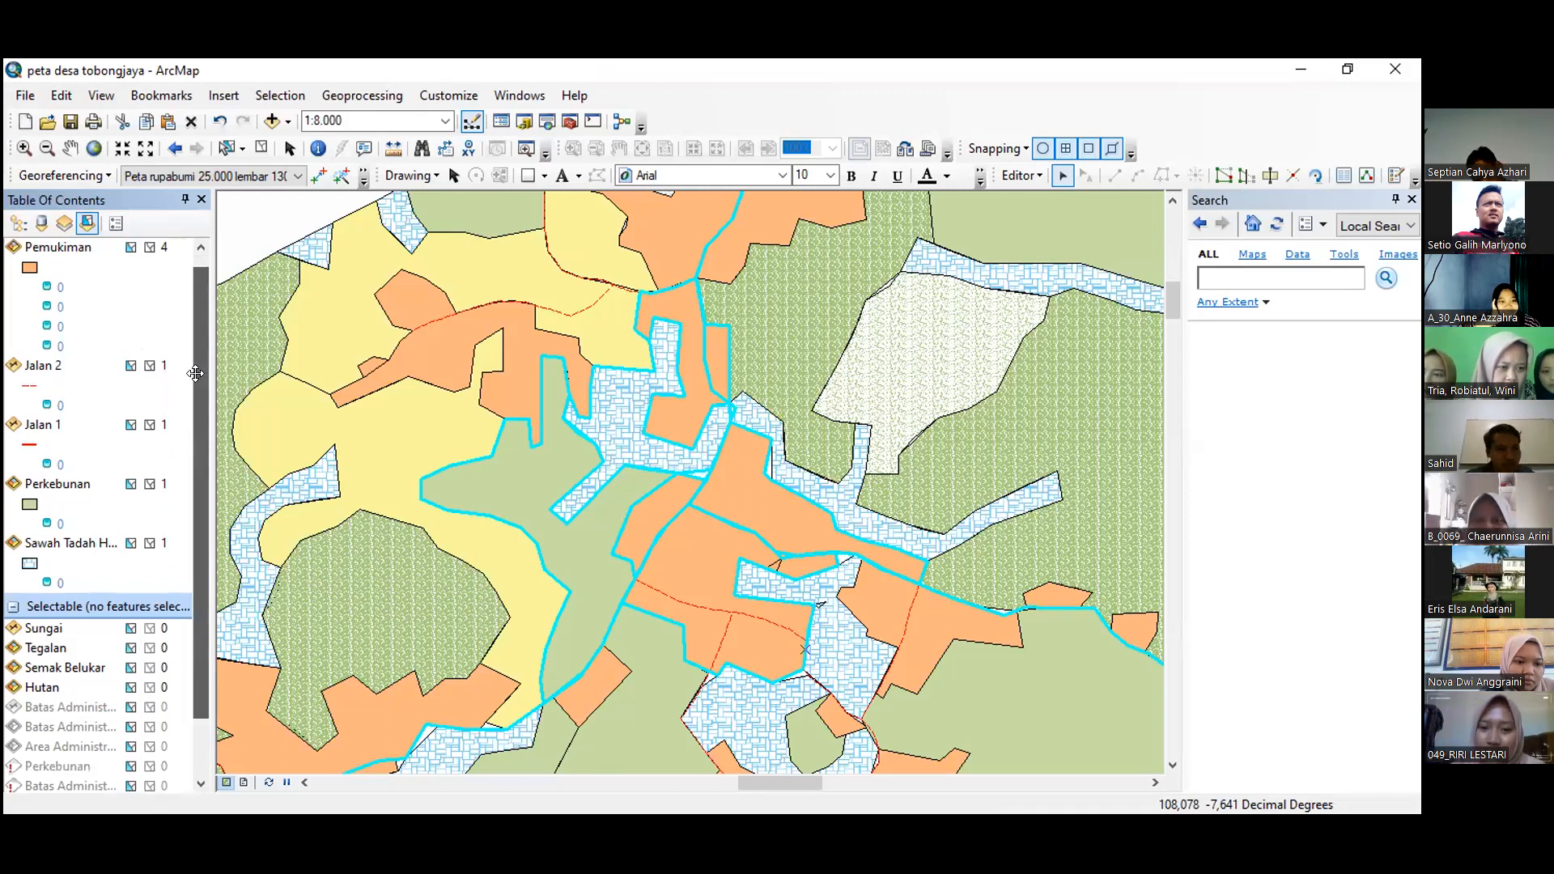
scroll(195, 372, "up", 1)
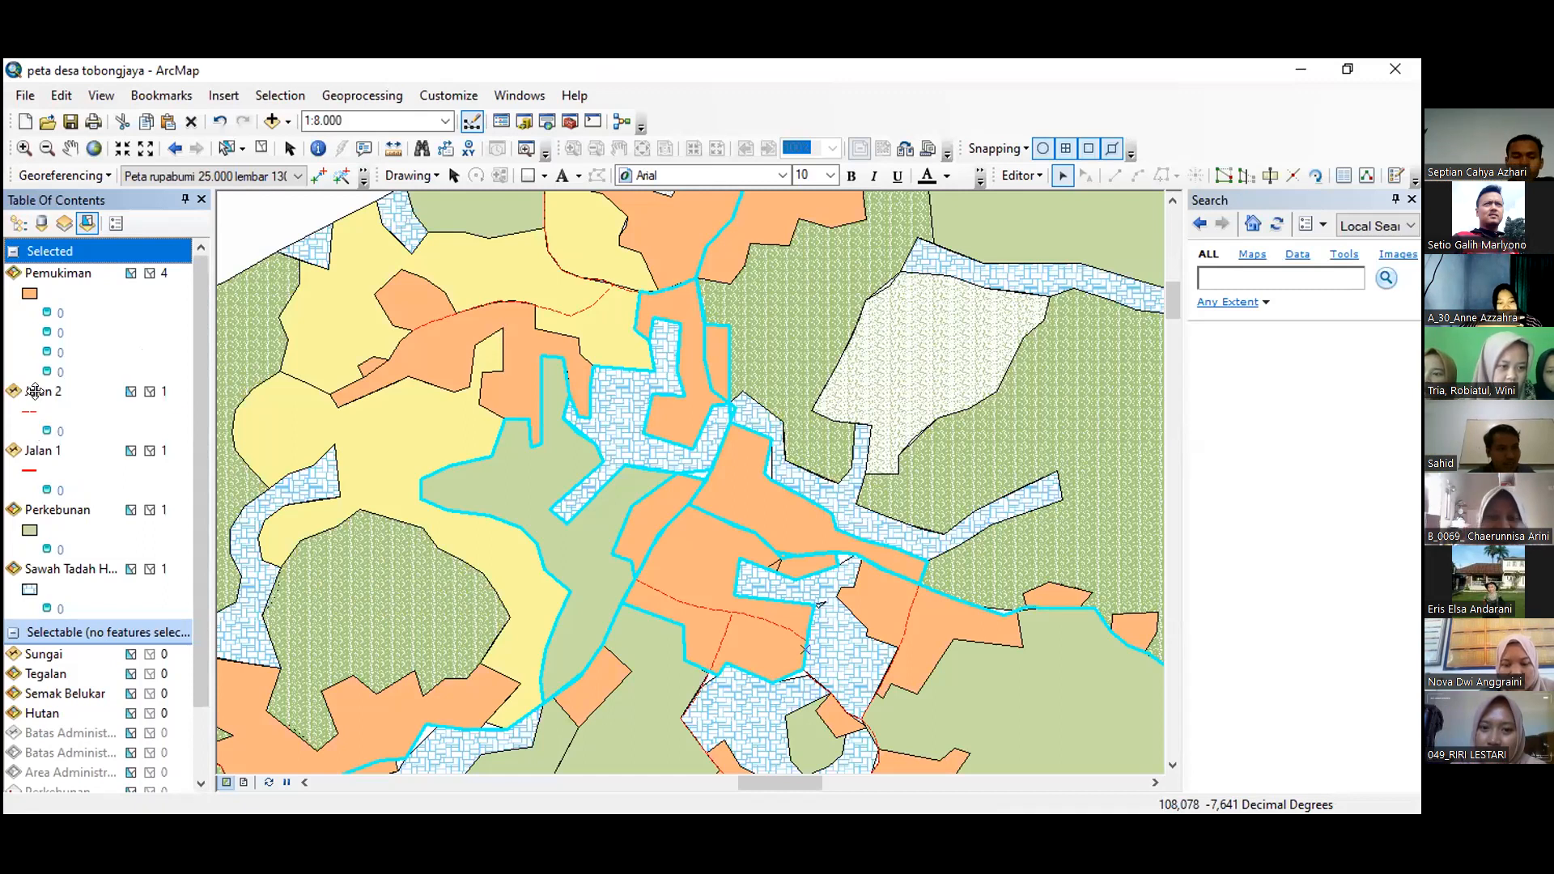
Step: Make the Jalan 2 and Jalan 1 road layers non-selectable
left_click(129, 393)
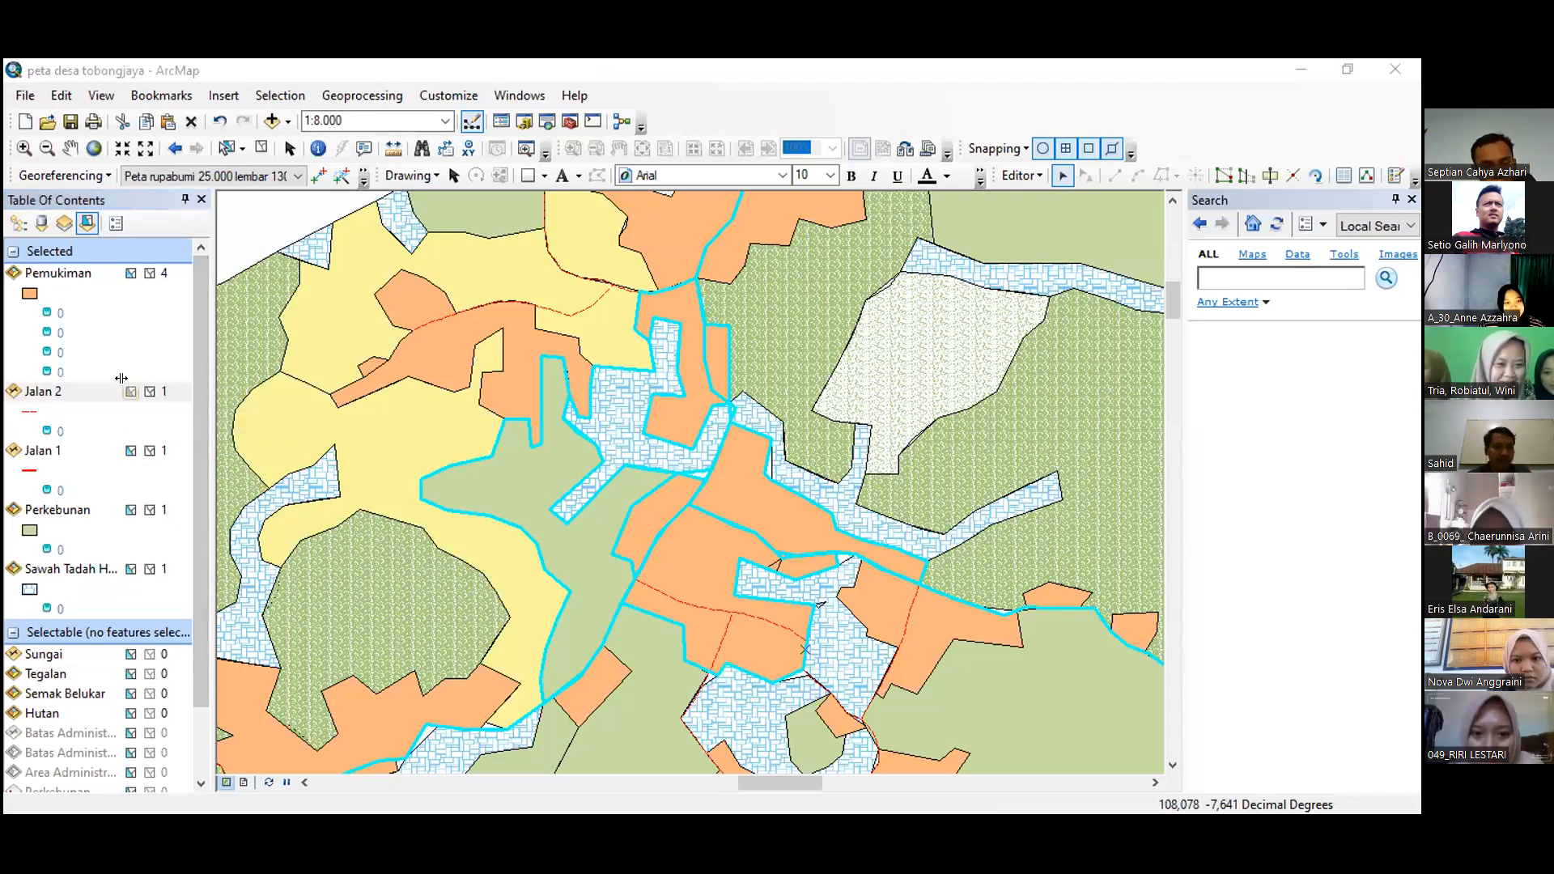
left_click(187, 405)
scroll(187, 414, "down", 1)
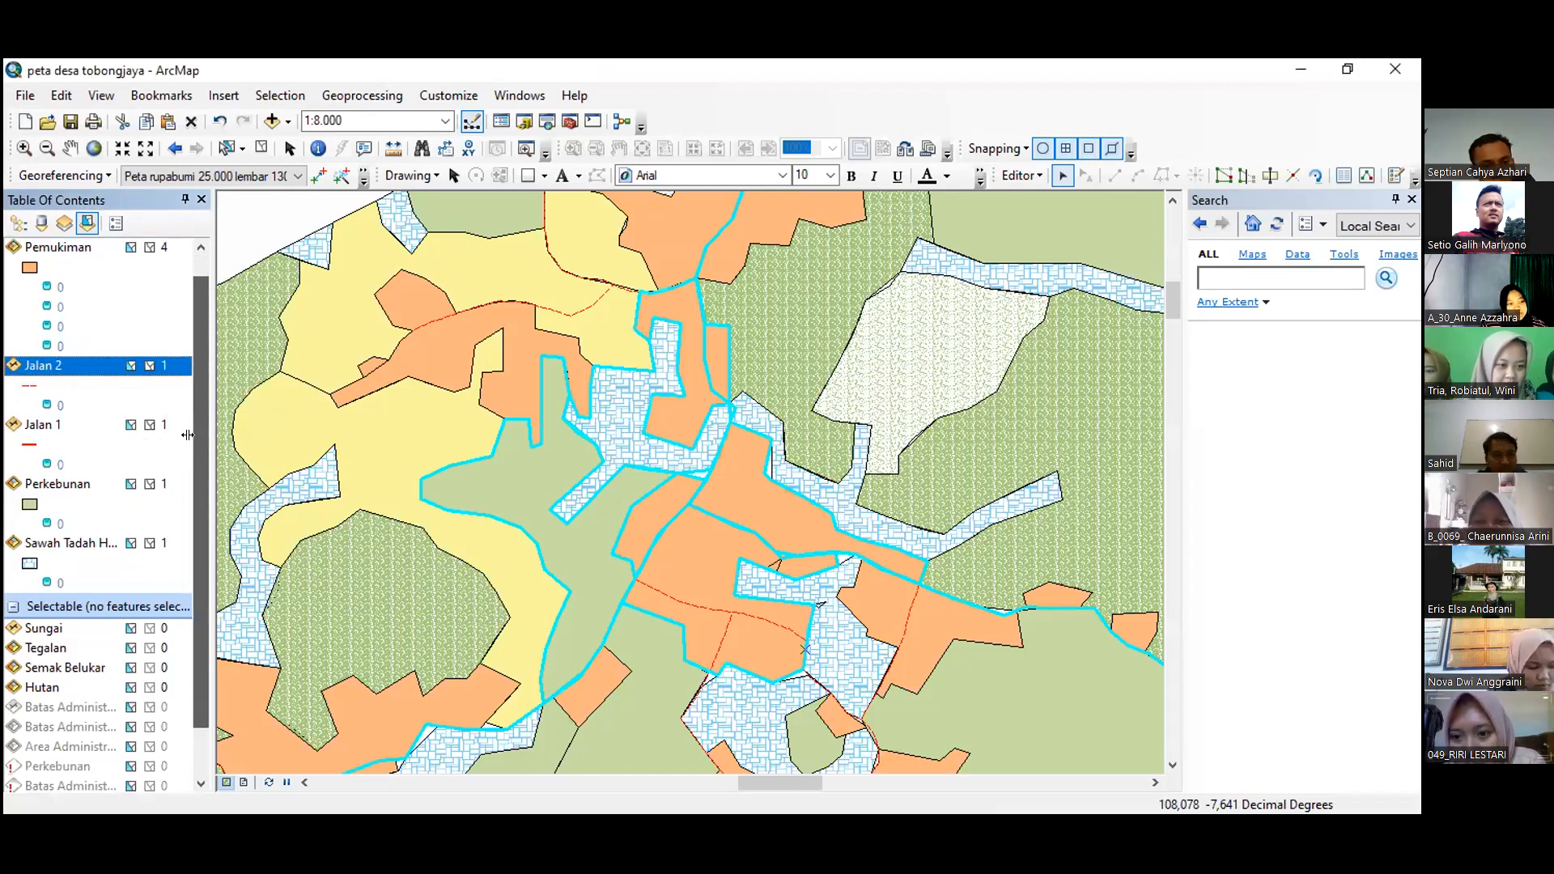
scroll(187, 430, "down", 1)
scroll(125, 359, "up", 1)
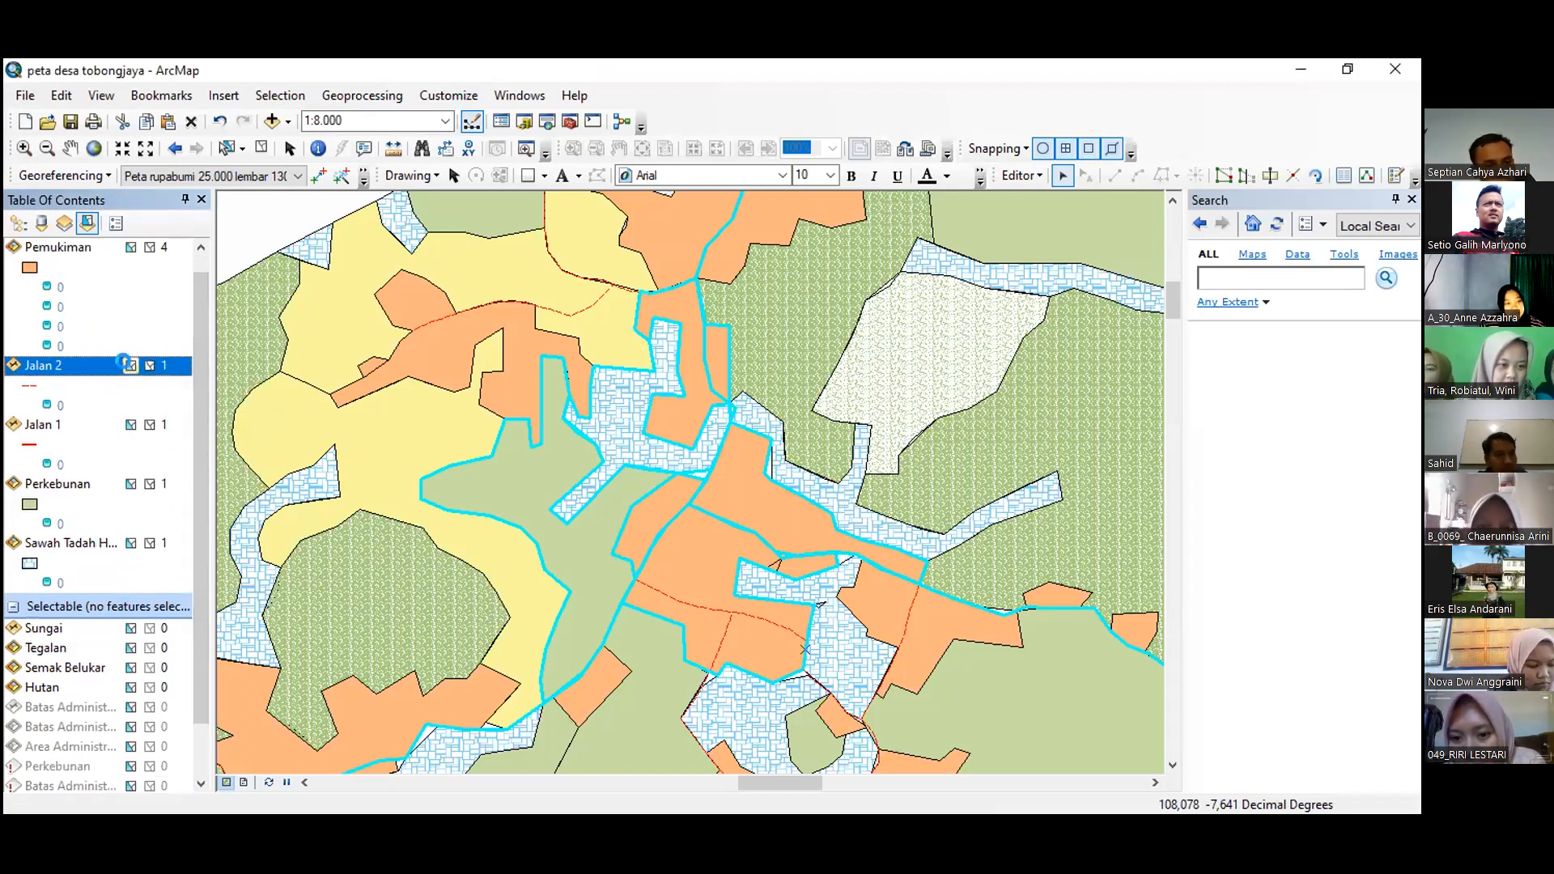
left_click(130, 427)
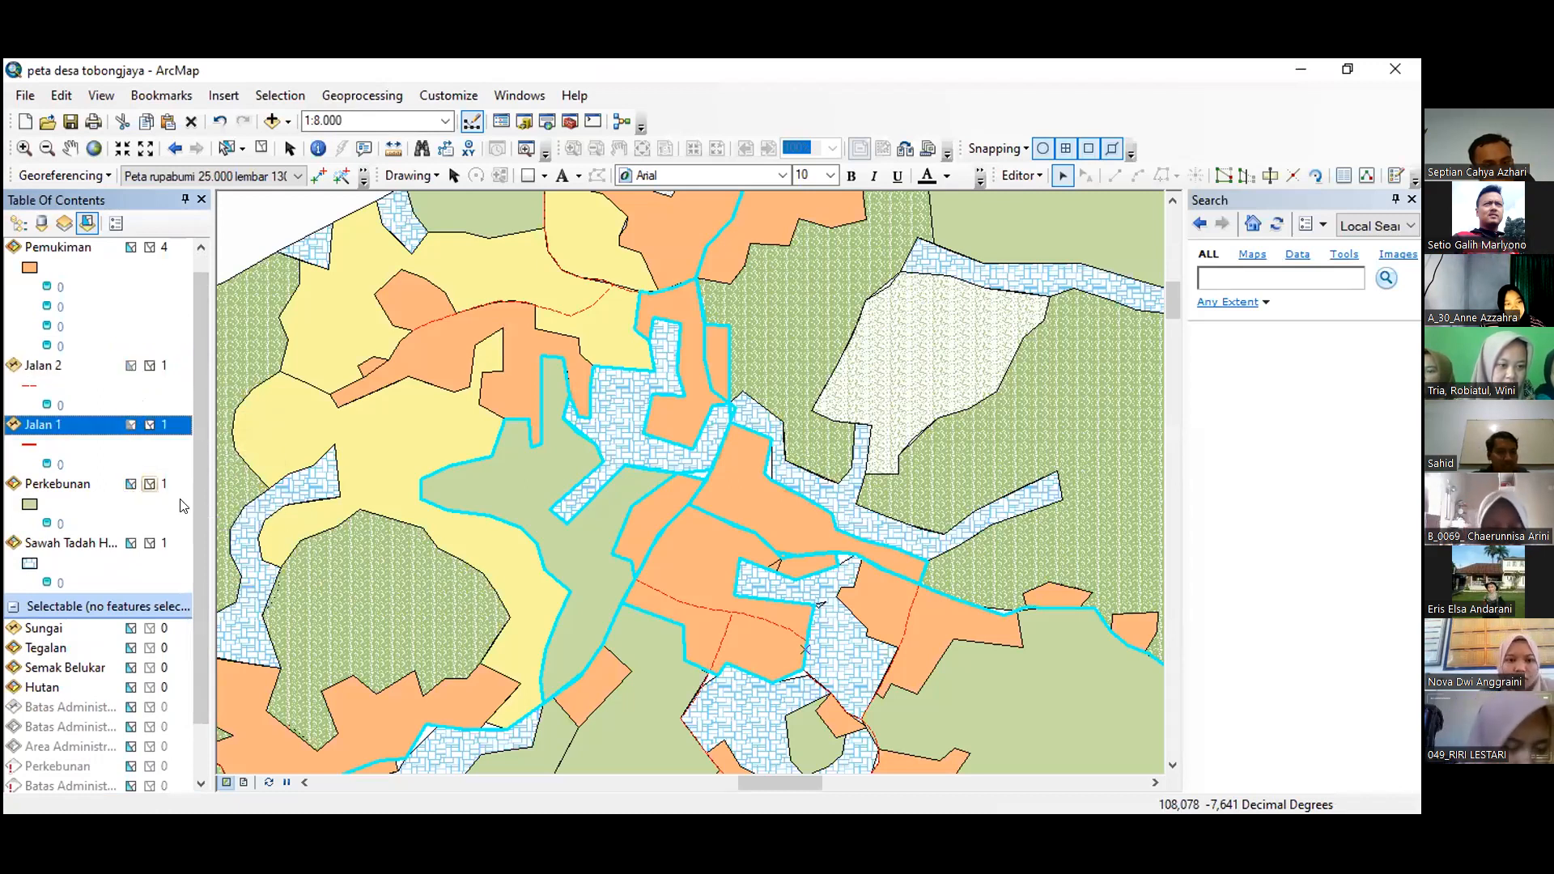
scroll(202, 539, "down", 1)
left_click_drag(203, 540, 203, 558)
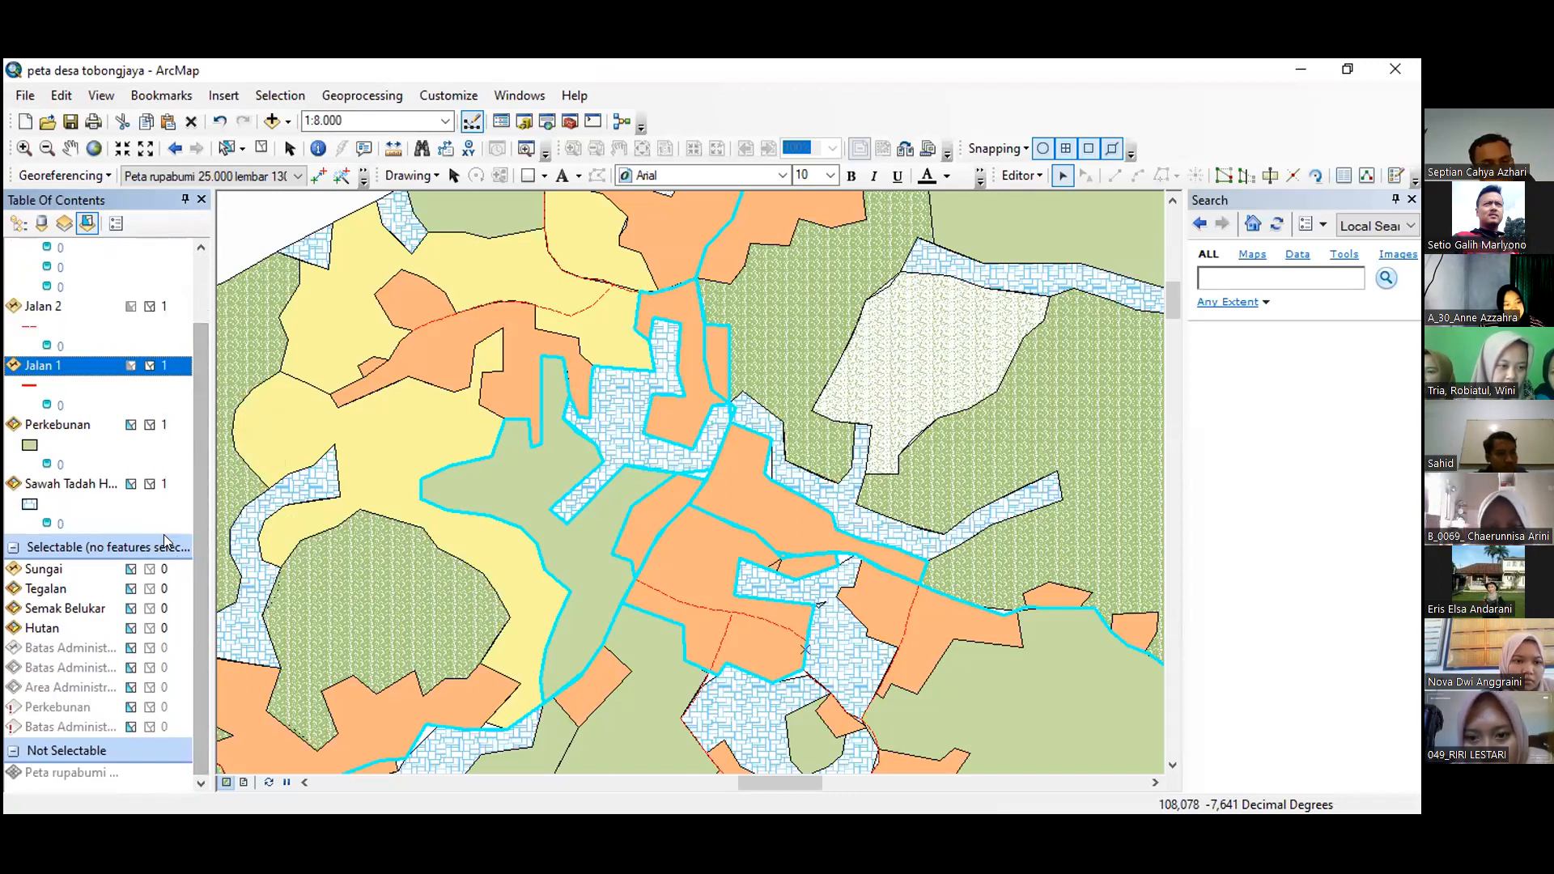
Step: Make the Sungai, Tegalan and Semak Belukar layers non-selectable, keeping Pemukiman selectable
left_click(130, 424)
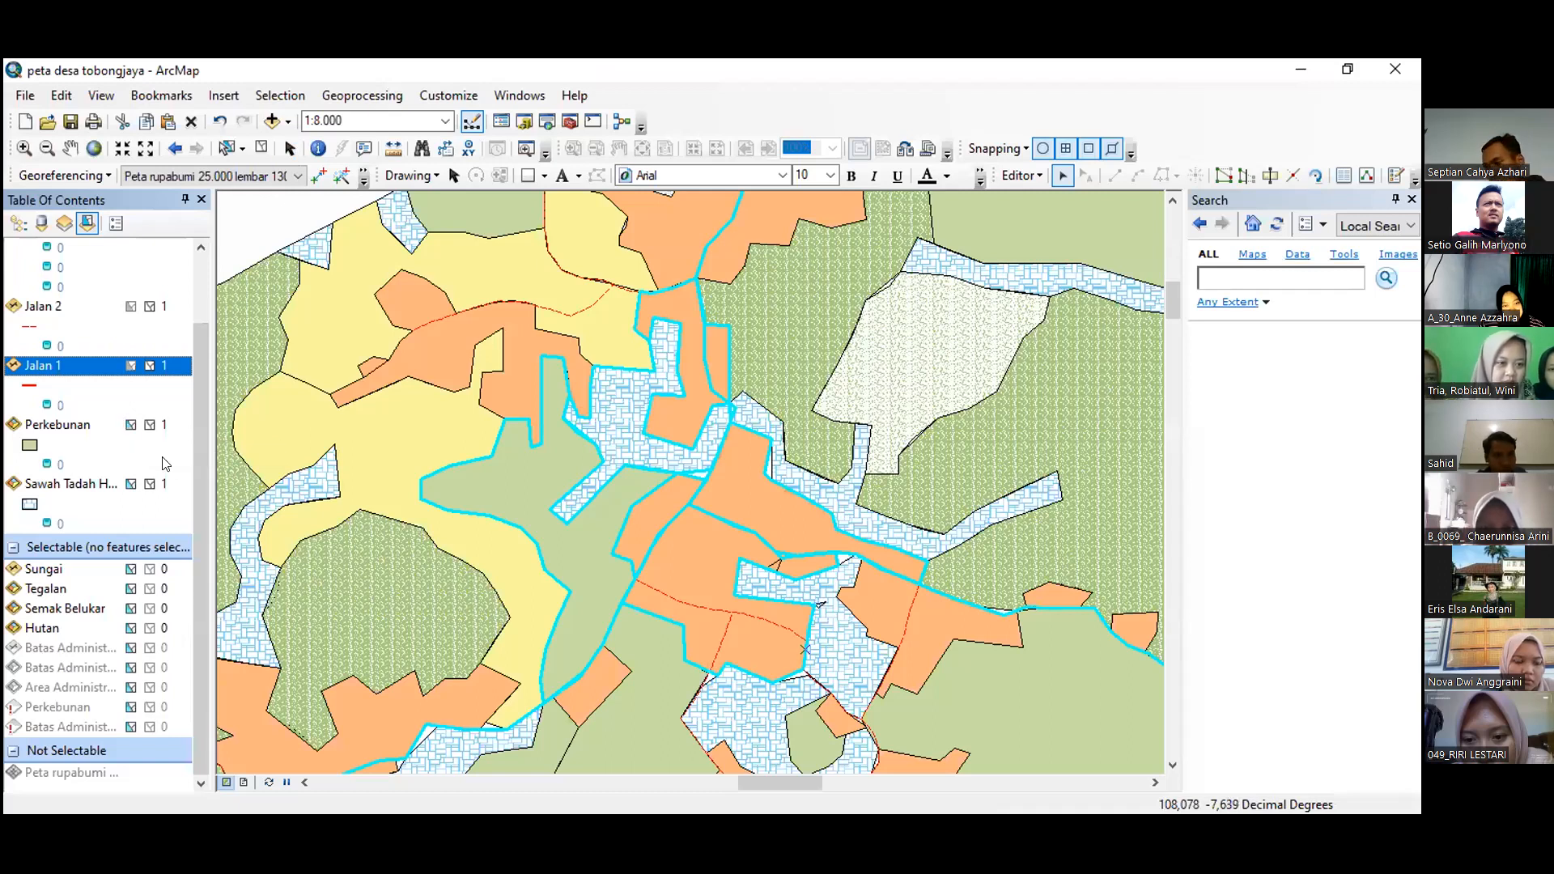
left_click_drag(191, 426, 194, 351)
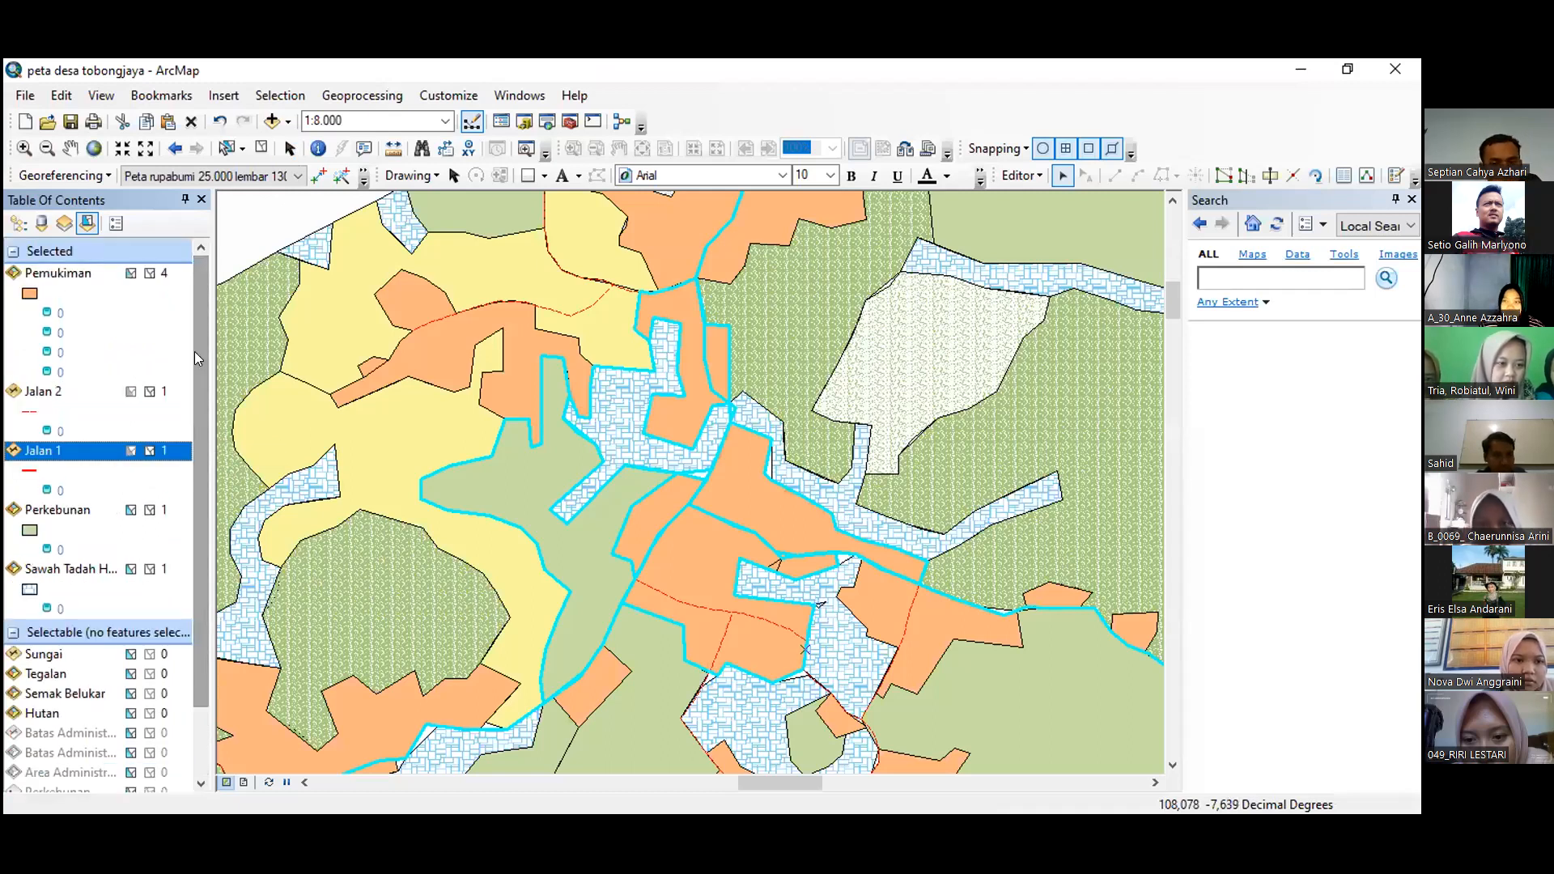
left_click(131, 274)
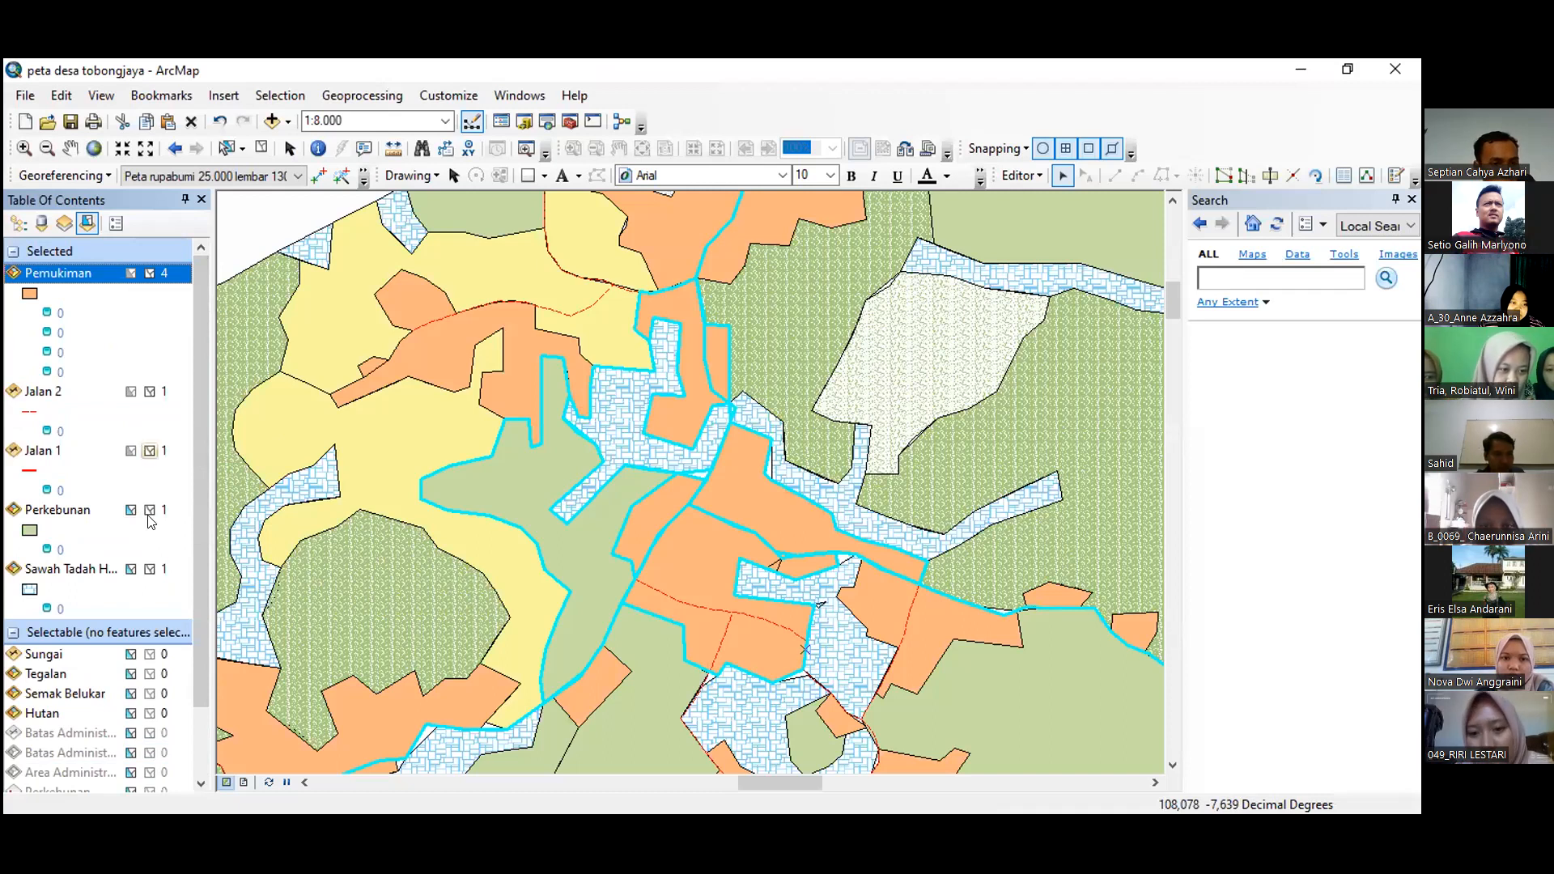
left_click(130, 654)
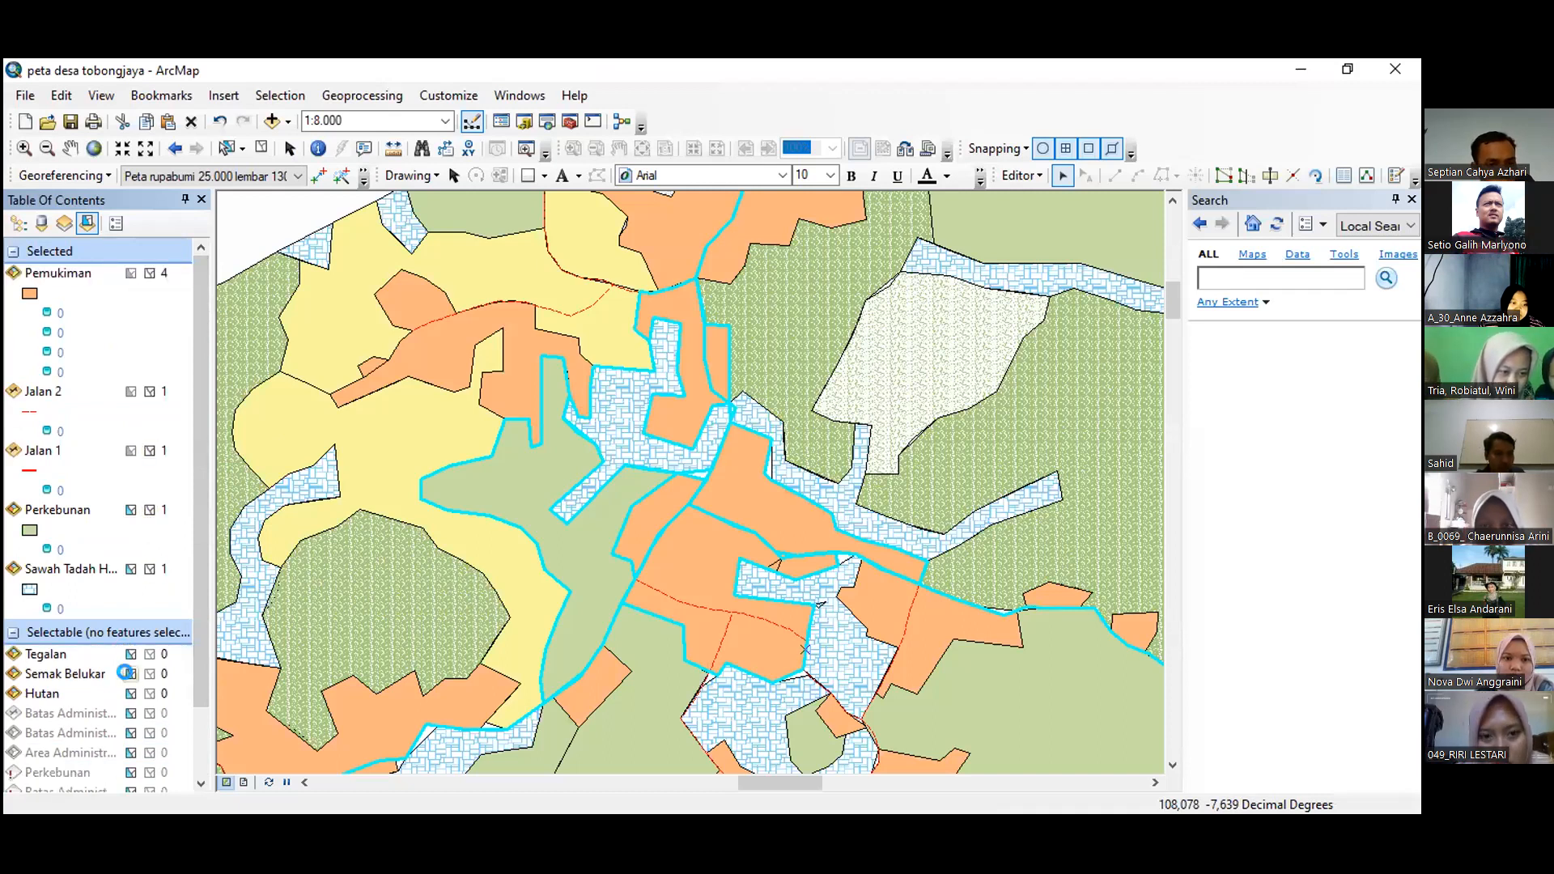
left_click(125, 655)
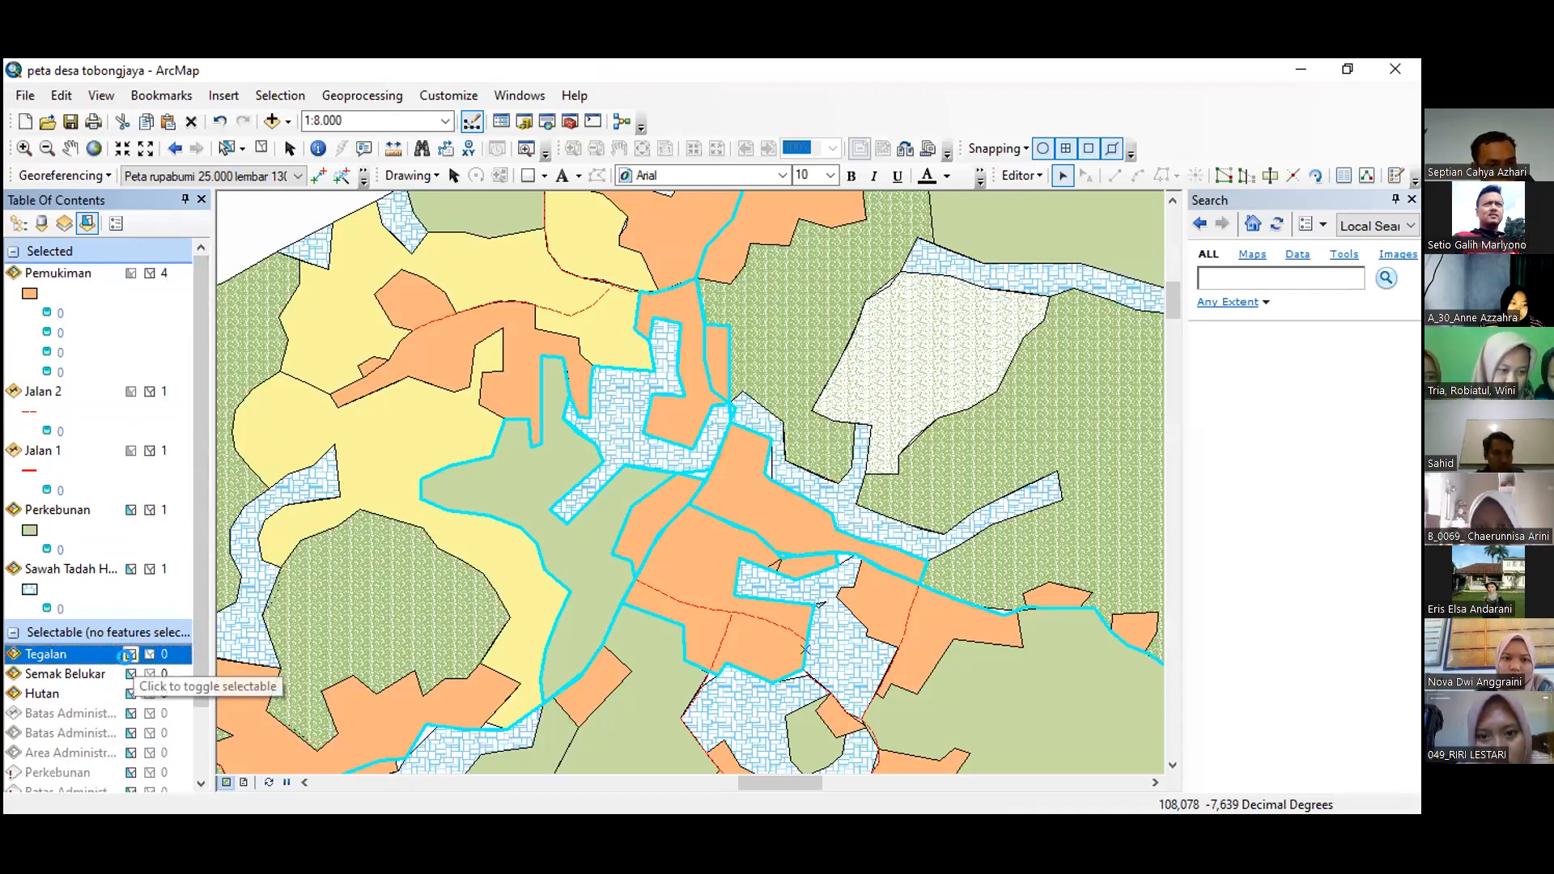
left_click(123, 654)
left_click(123, 654)
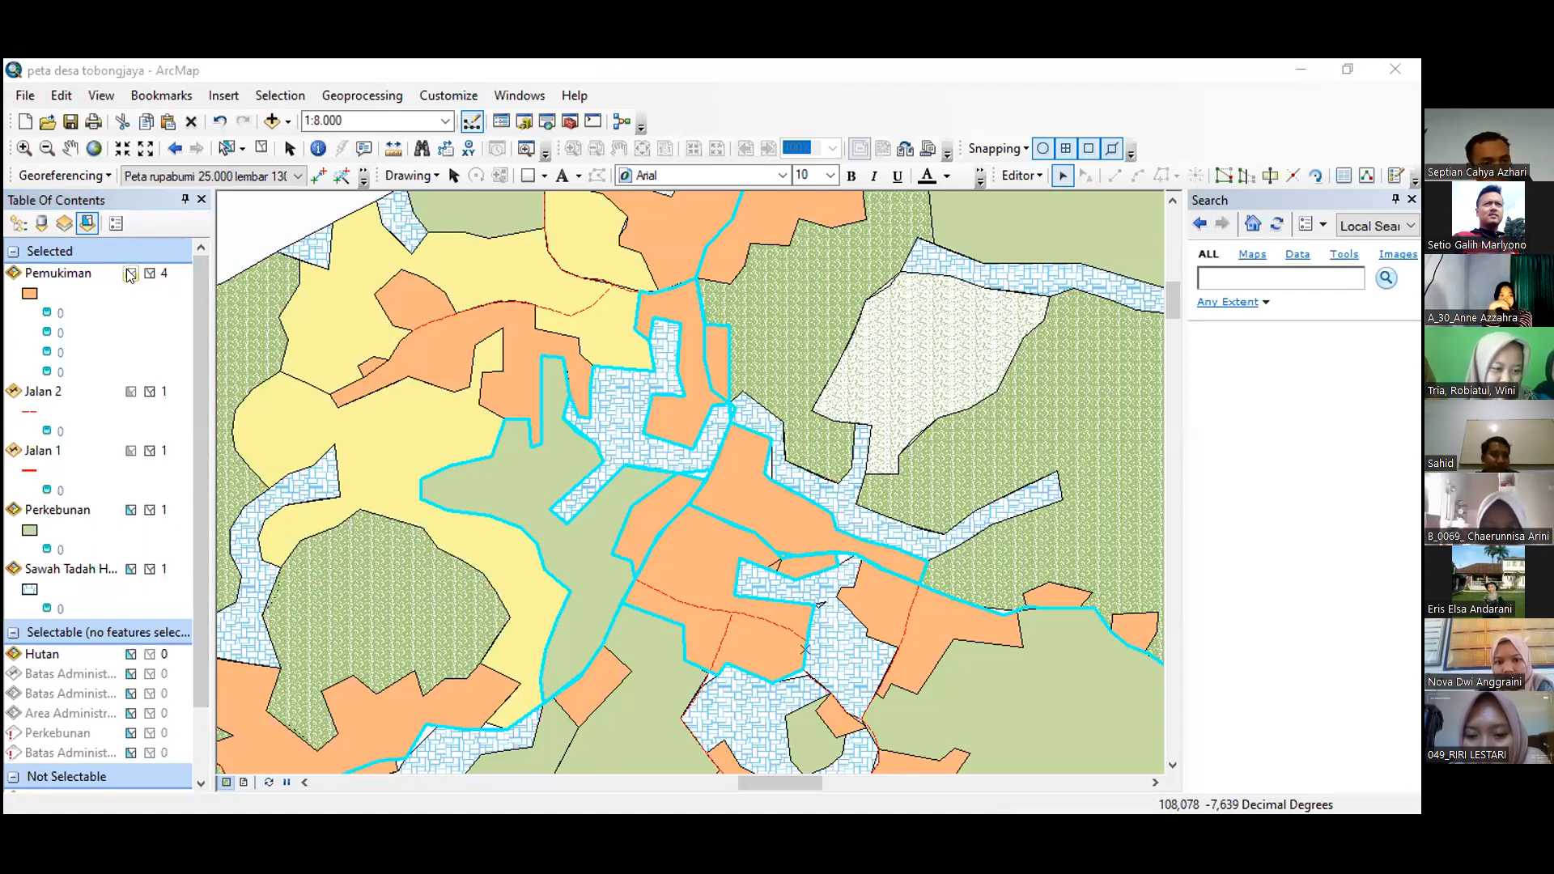
Step: Make the Perkebunan, Sawah Tadah Hujan and Hutan layers non-selectable
left_click(128, 508)
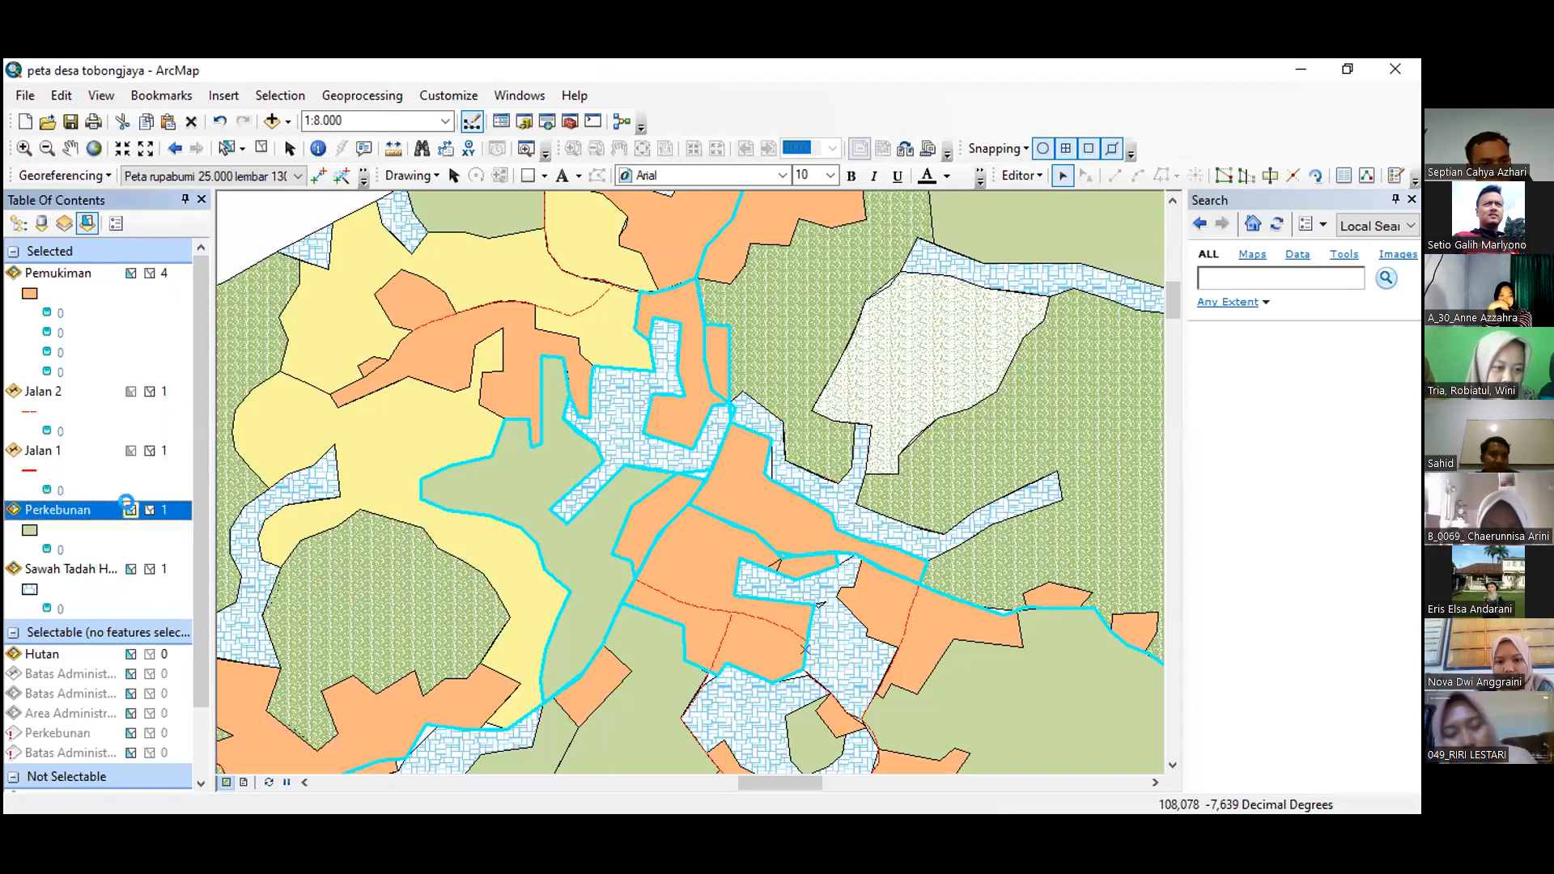
left_click(128, 568)
left_click(131, 654)
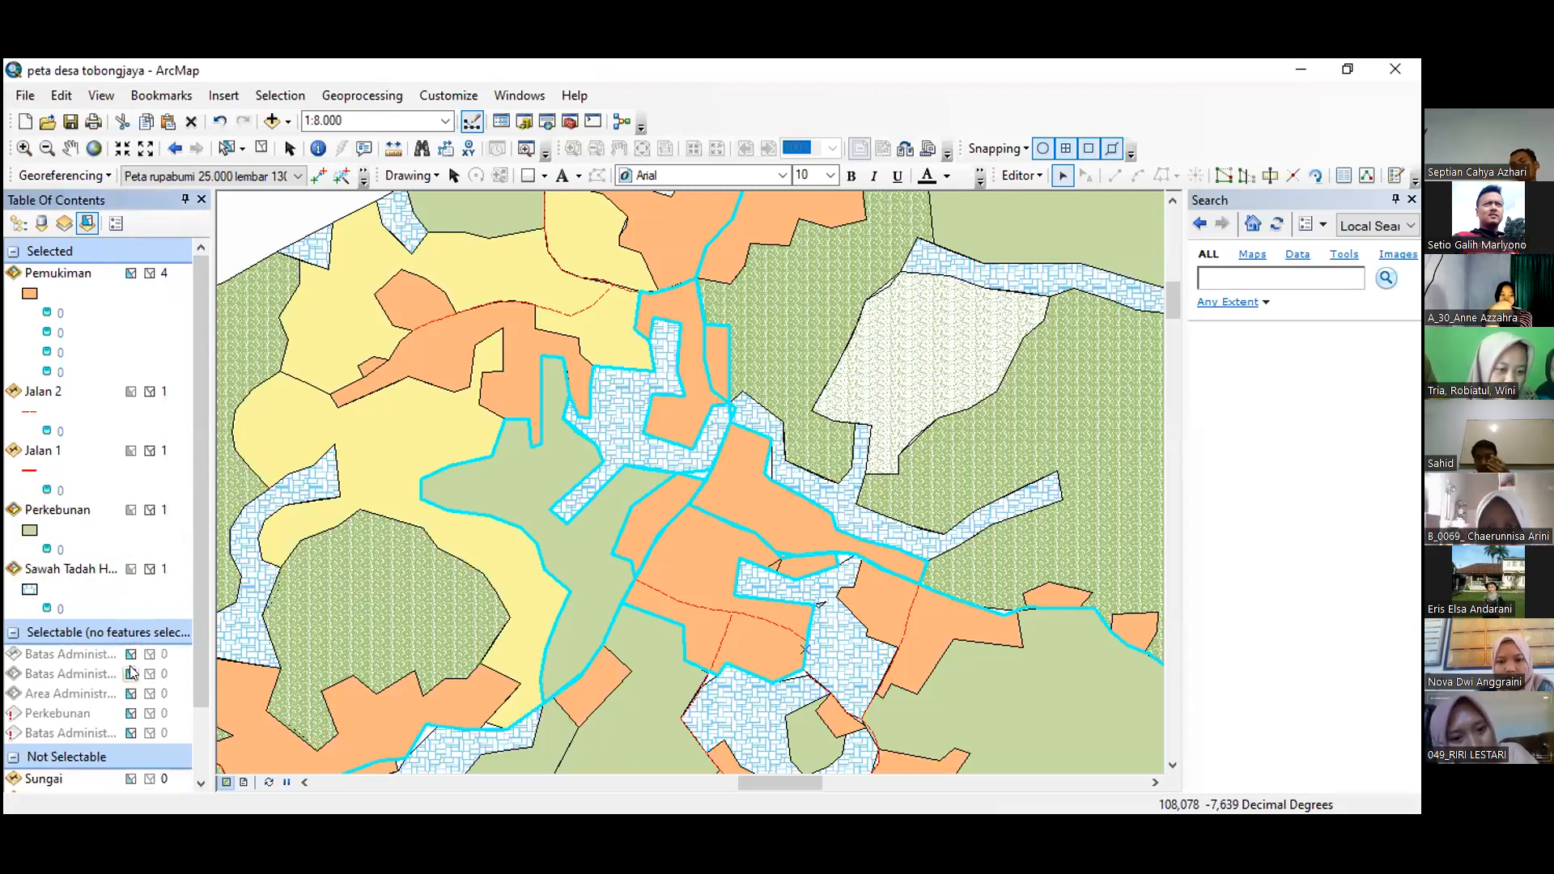
Step: Make the remaining administrative boundary, administrative area and unavailable Perkebunan layers non-selectable so only Pemukiman can be selected
left_click(129, 658)
left_click(129, 658)
left_click(129, 657)
left_click(130, 658)
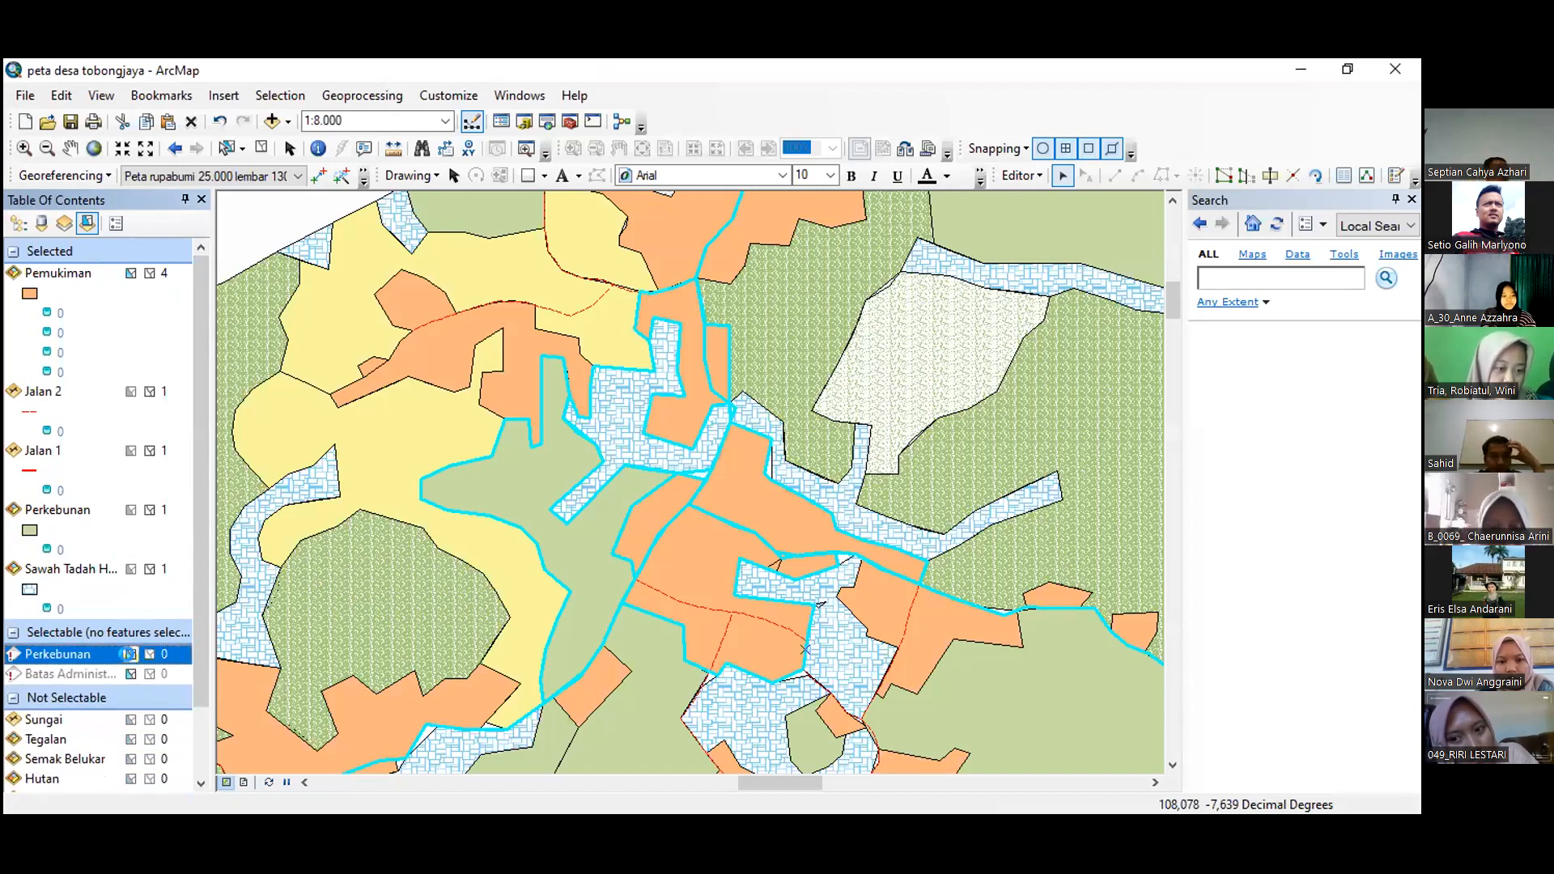
left_click(130, 657)
left_click(131, 655)
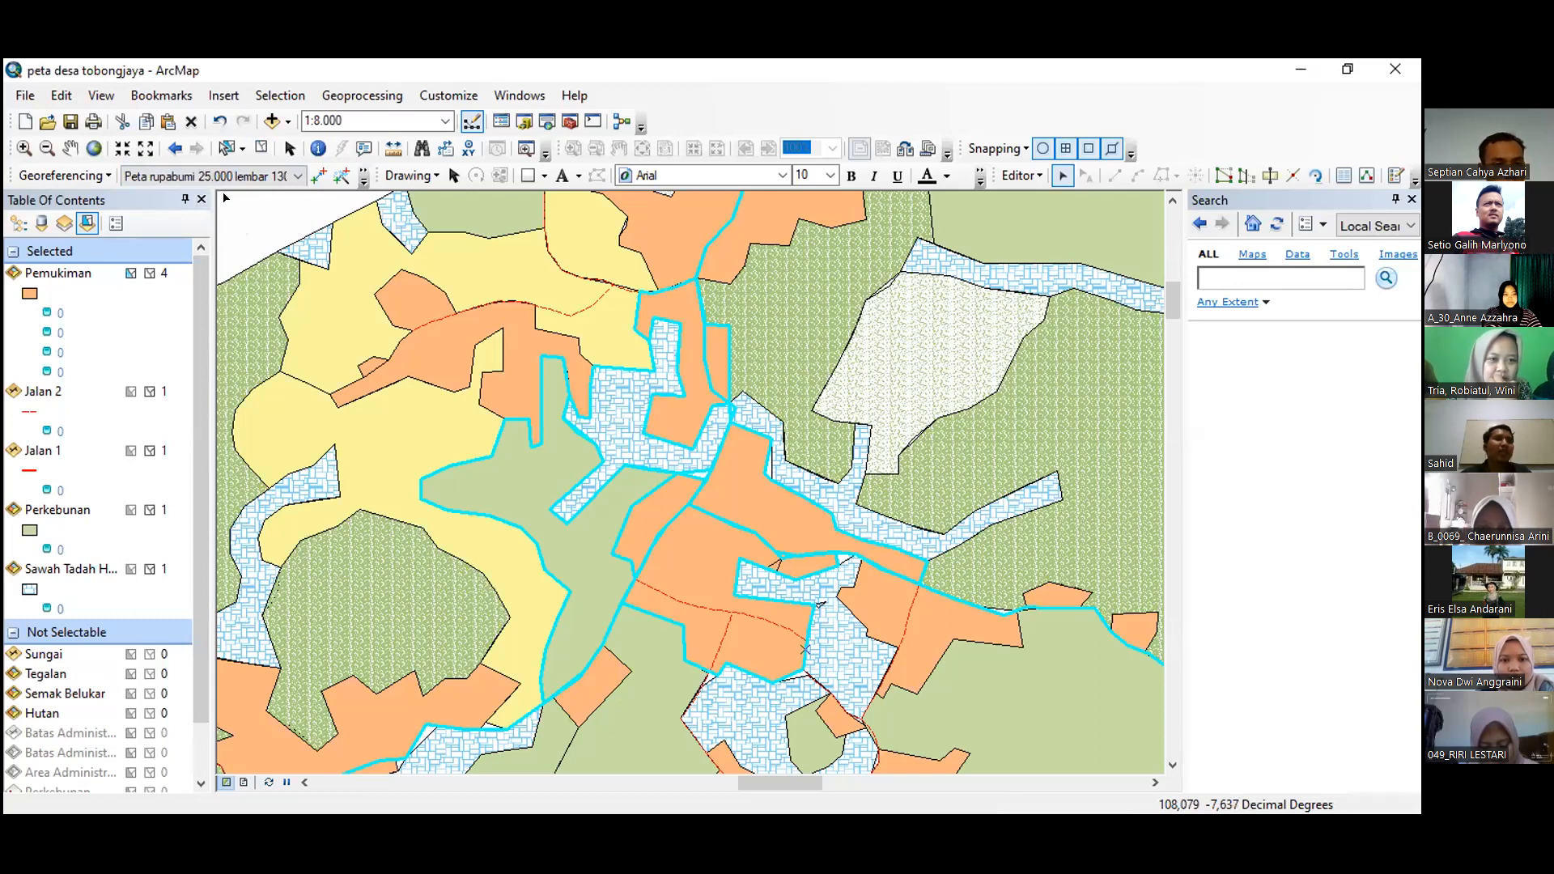
Step: Test the selection limit on individual Pemukiman polygons around the road junction and clear the selection on a neighbouring land-use area
left_click(447, 379)
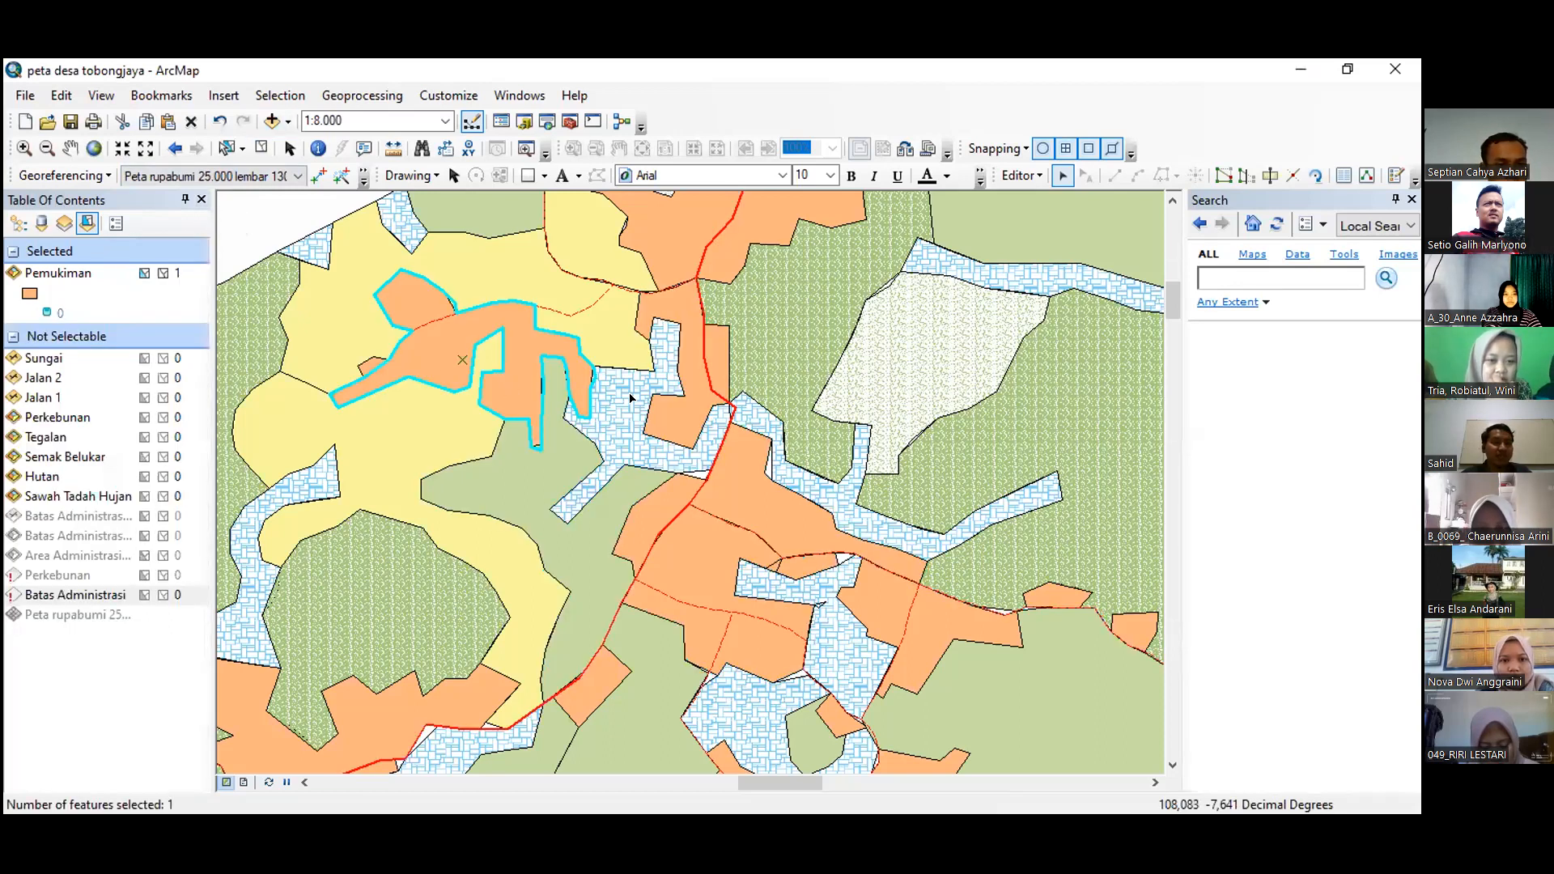
left_click(693, 477)
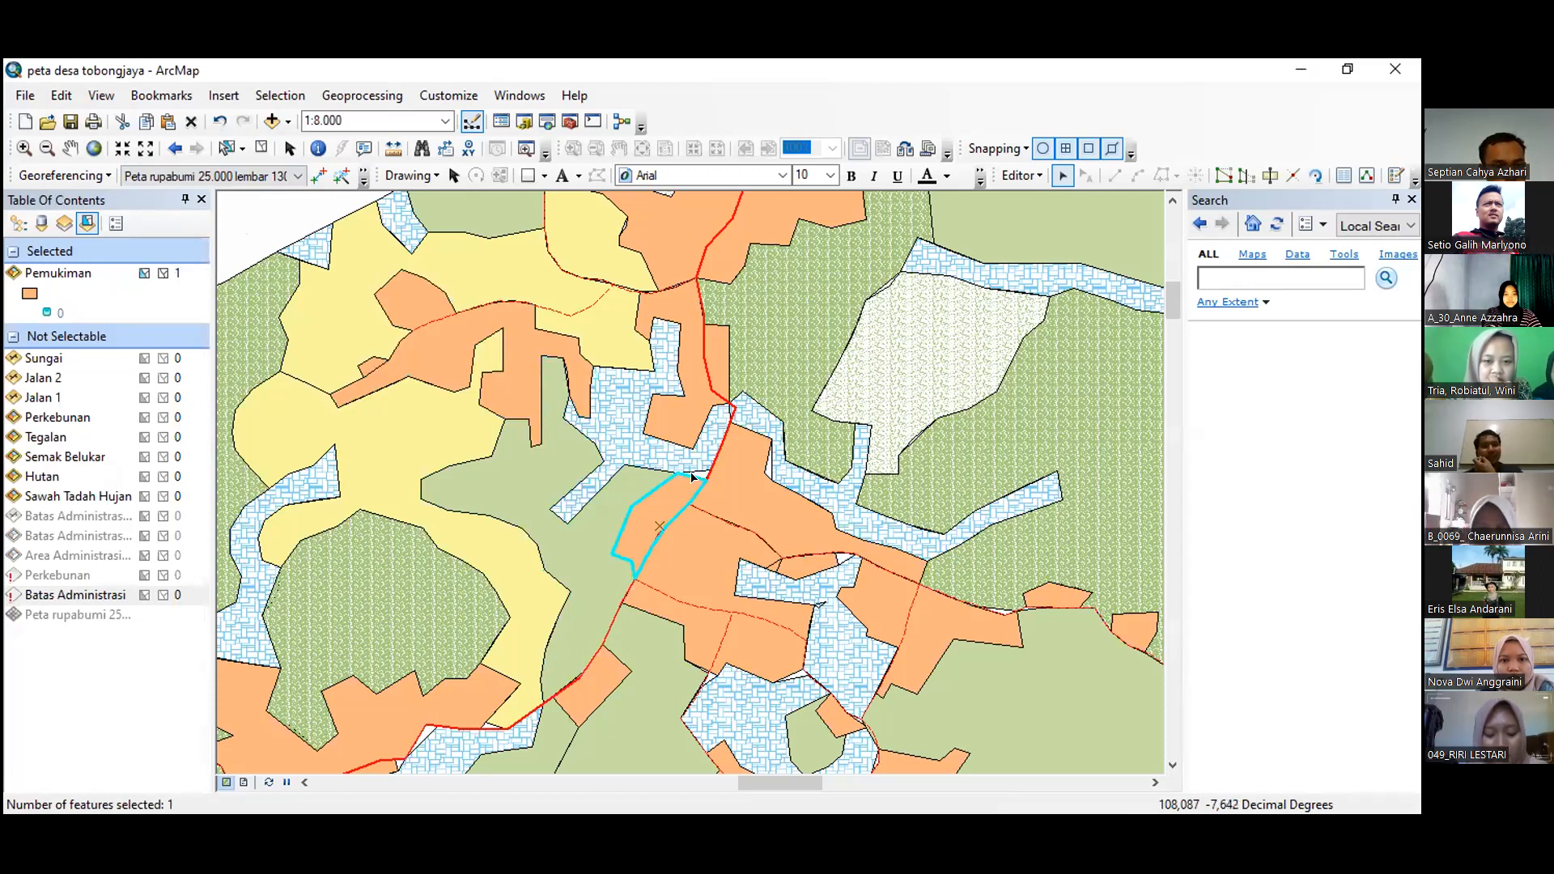
left_click(696, 463)
left_click(686, 481)
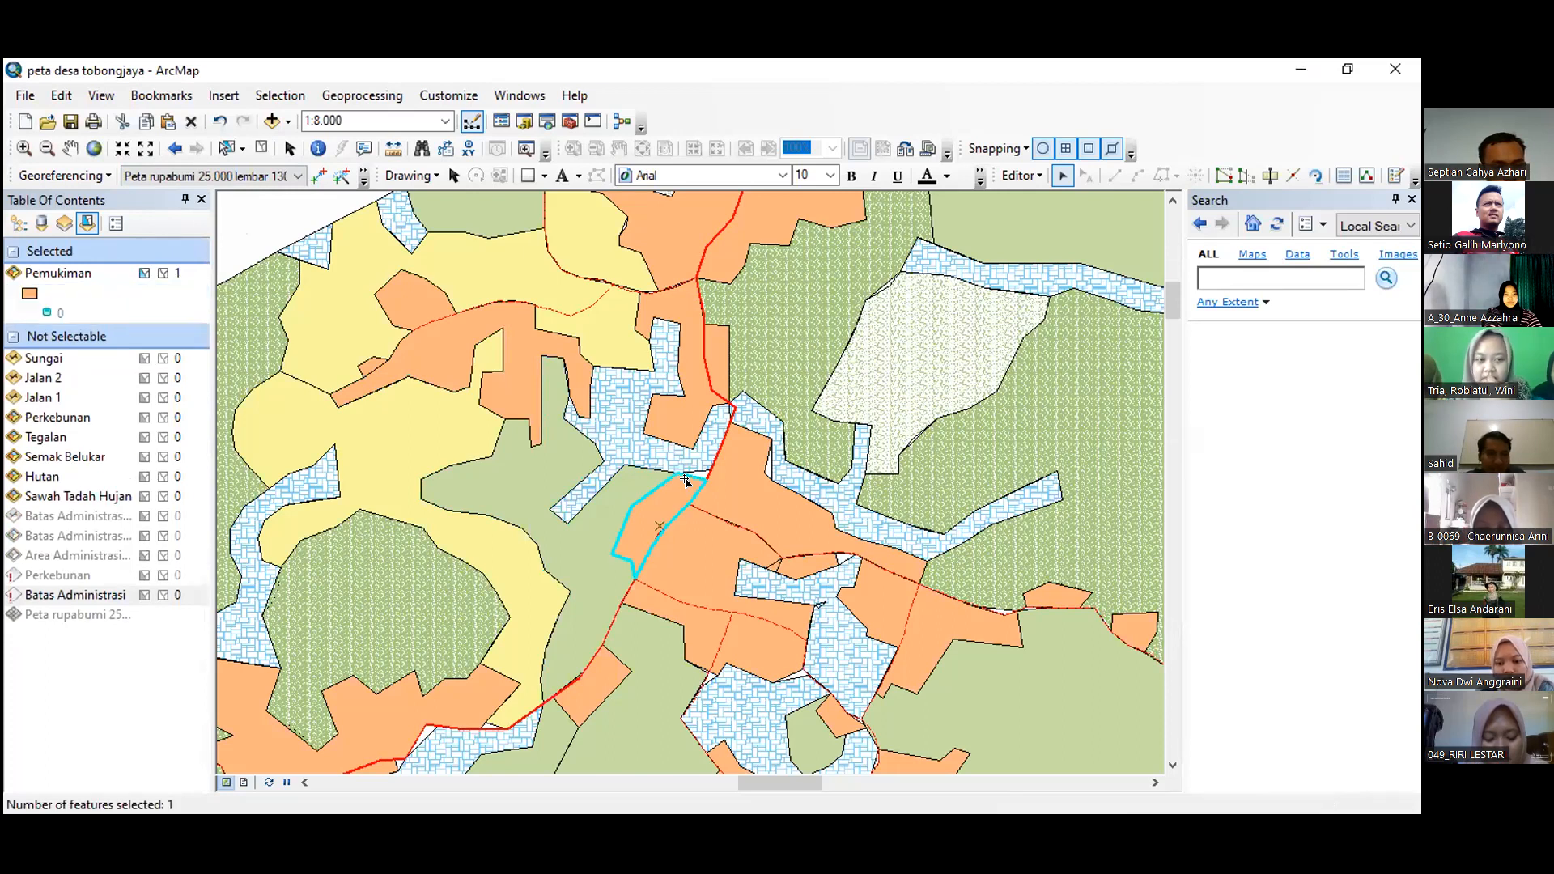
left_click(751, 442)
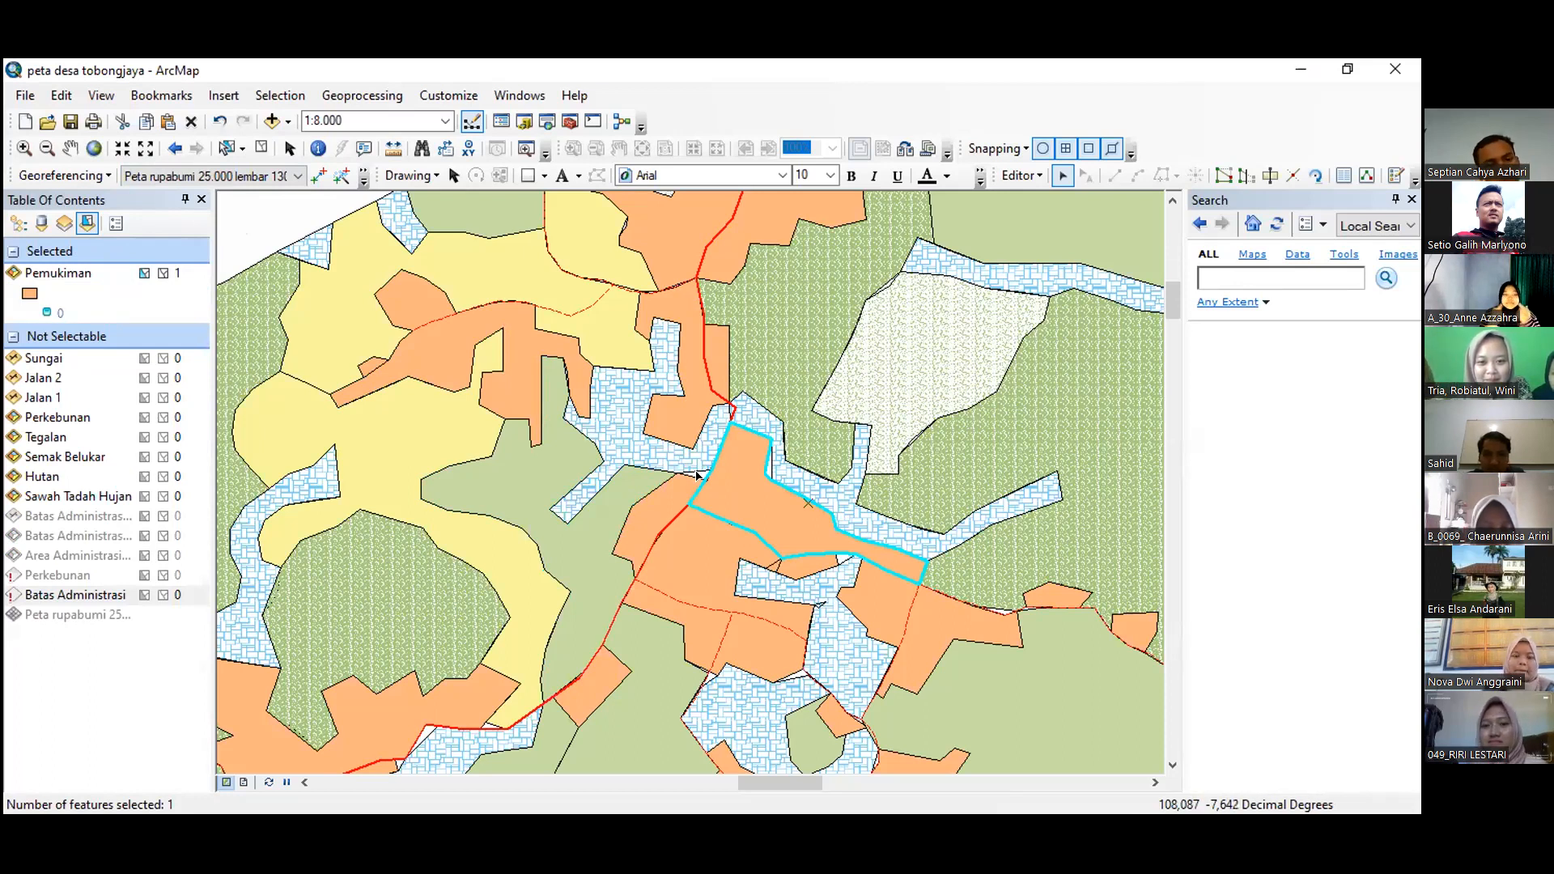
left_click(831, 450)
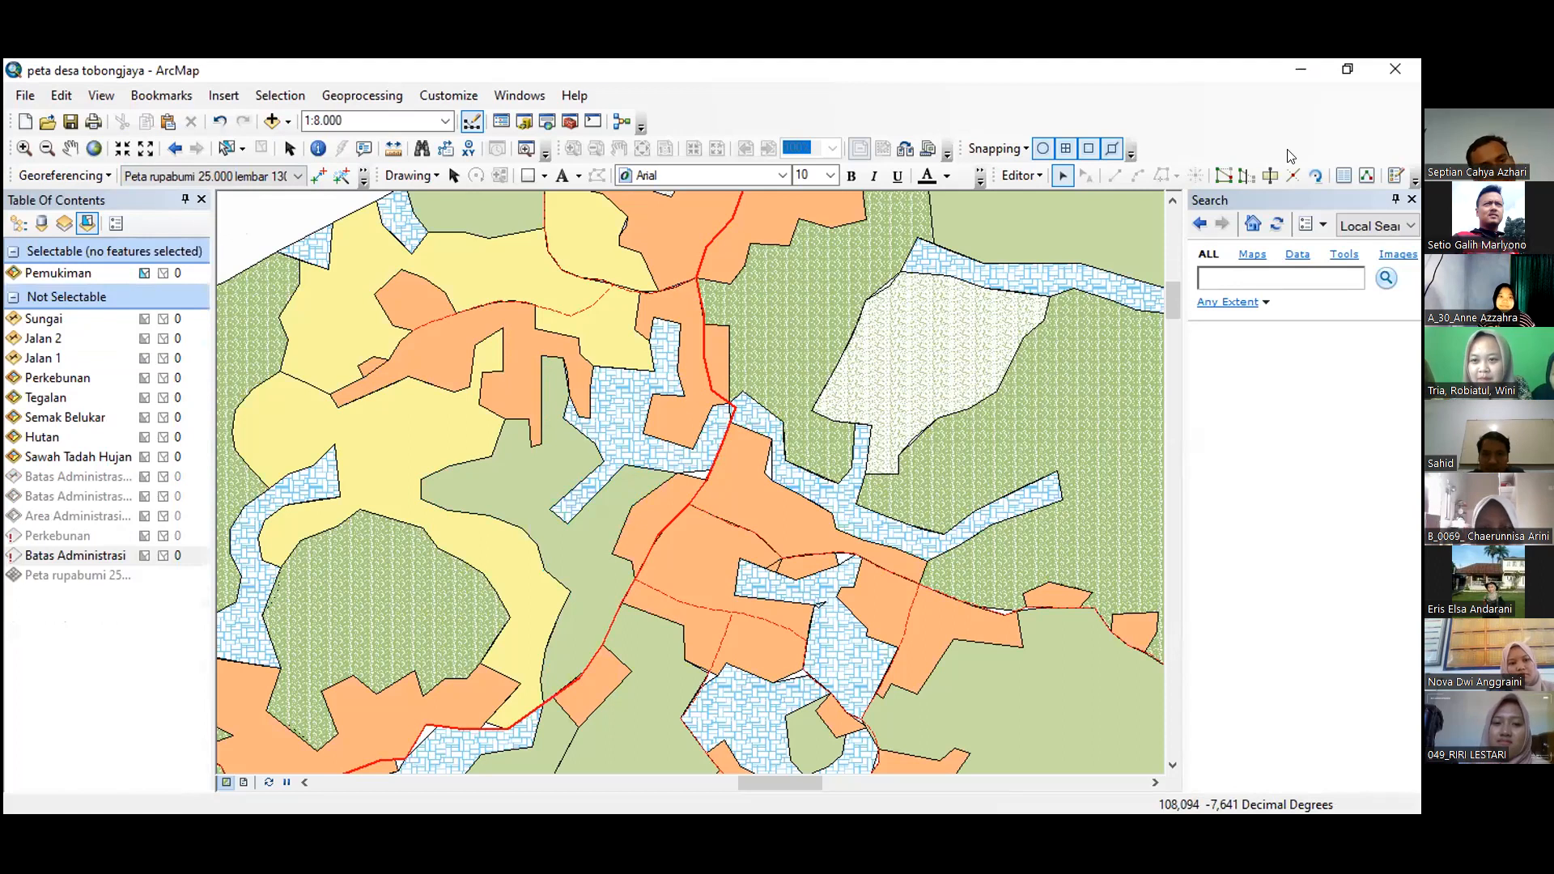
Step: Select the small Pemukiman polygon just southwest of the road junction and activate the Cut Polygons tool for it
left_click(690, 482)
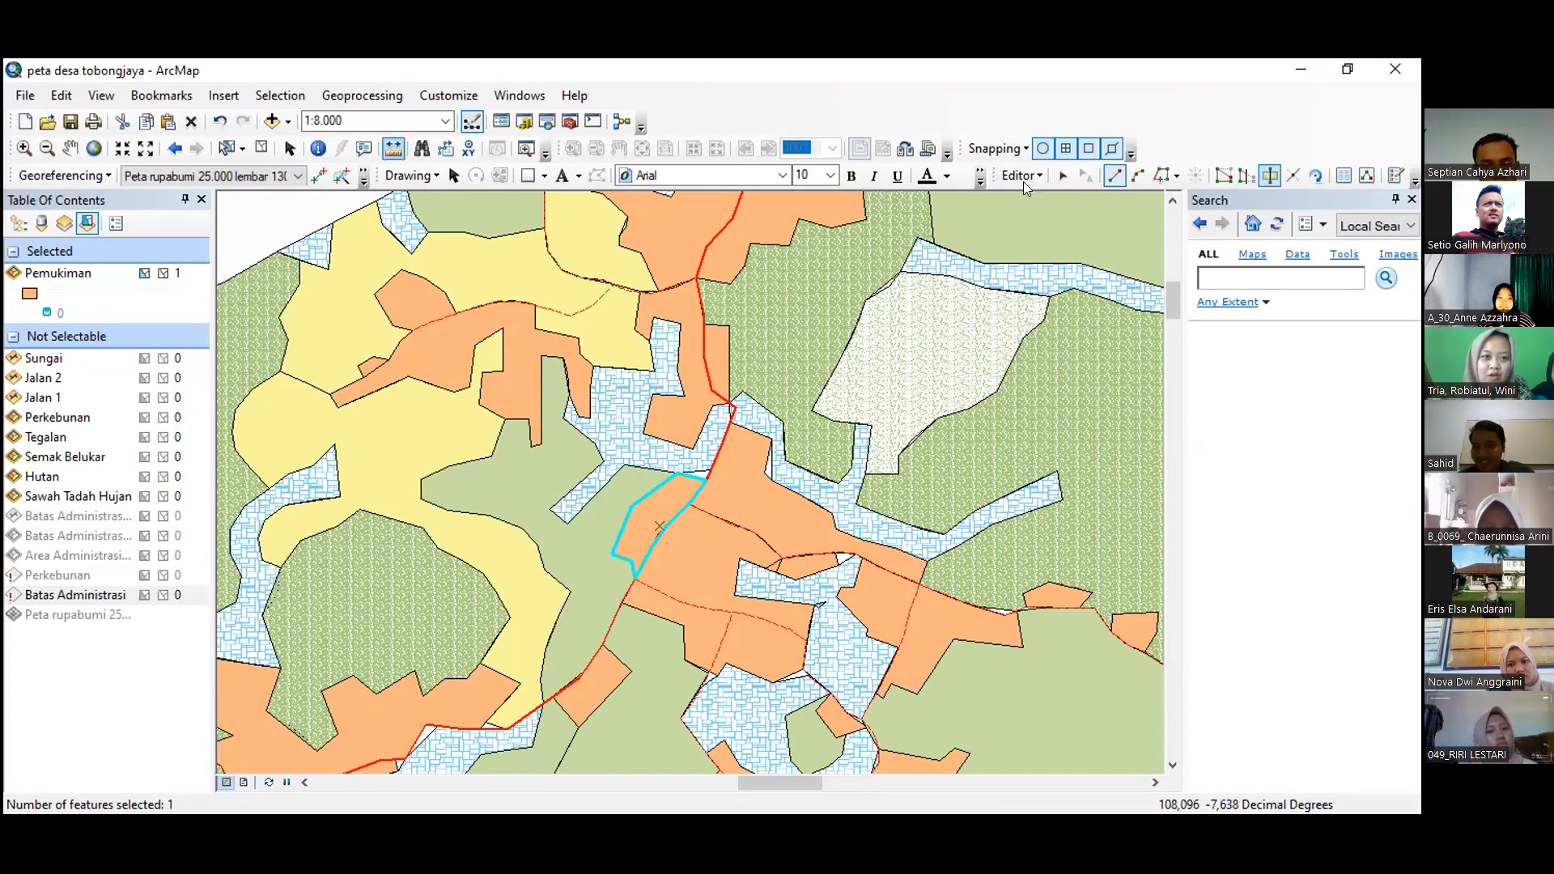
left_click(238, 60)
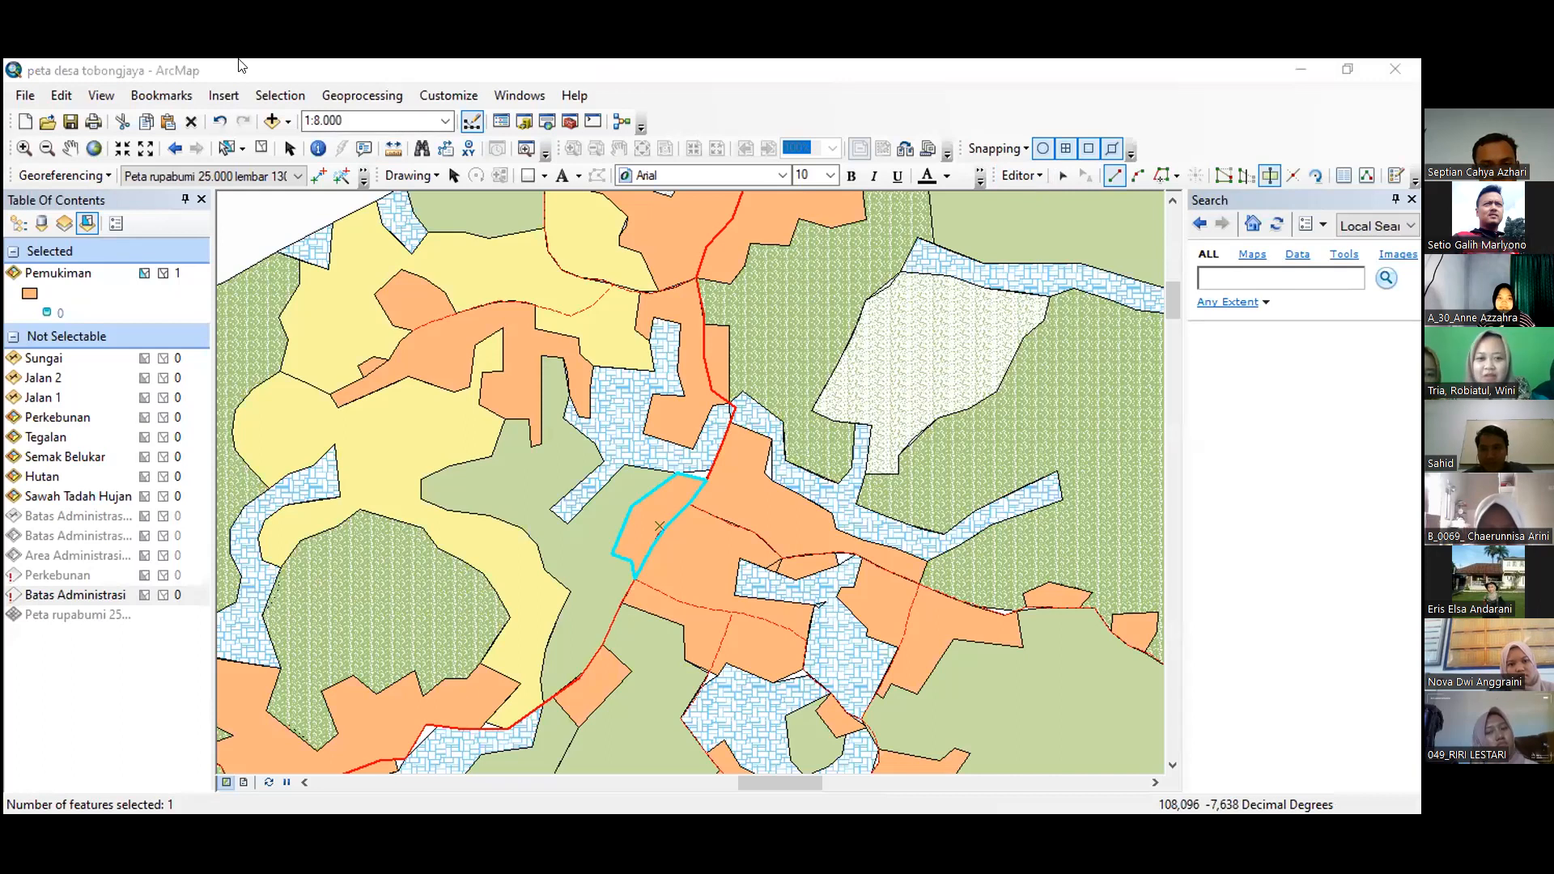
left_click(1271, 173)
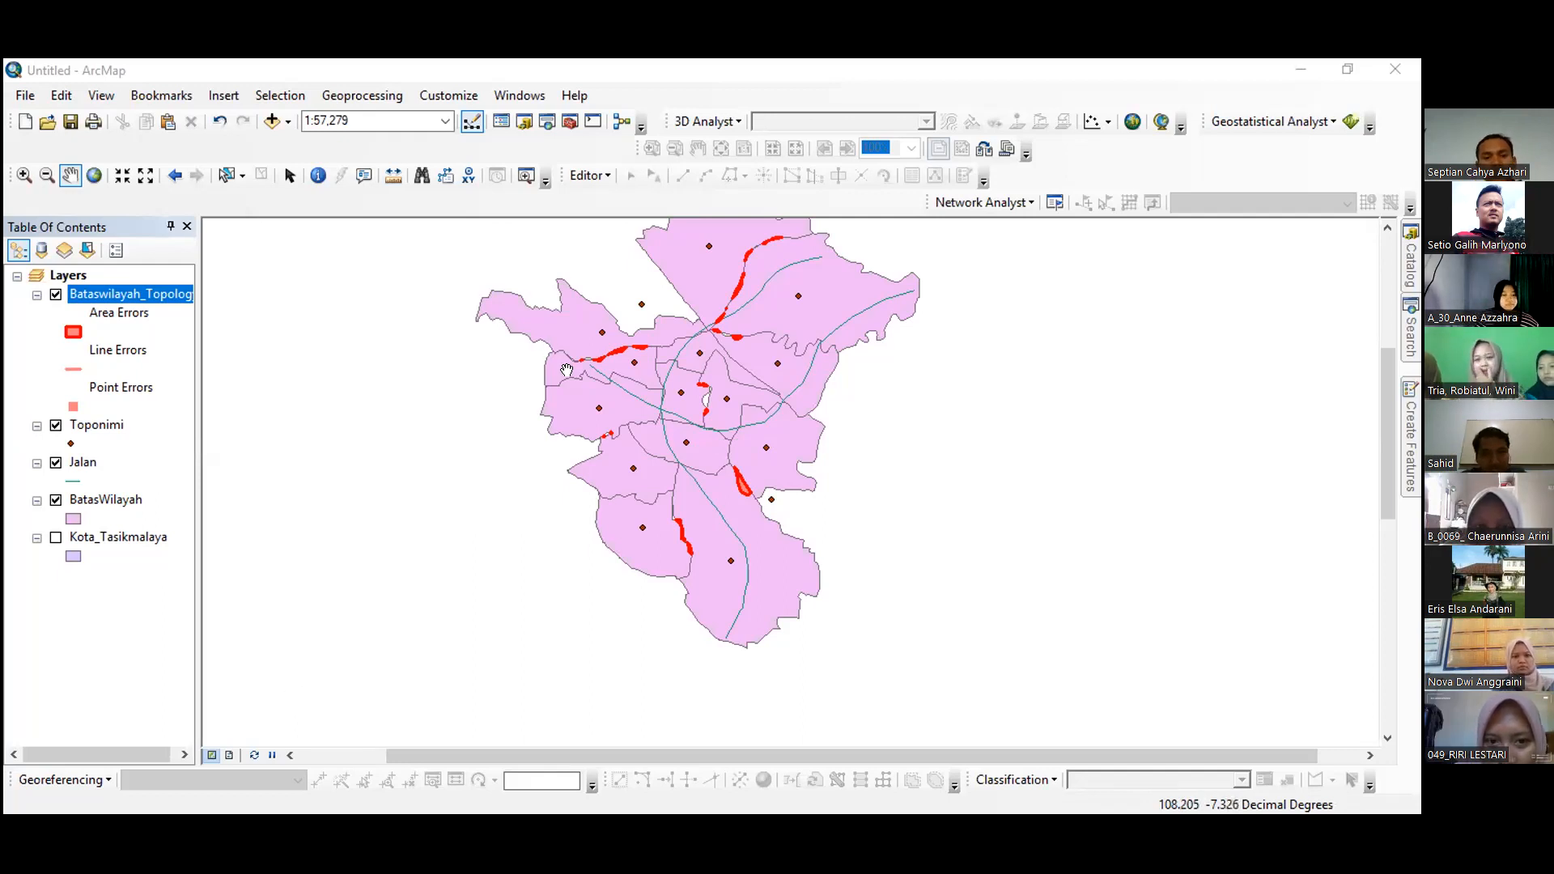
Step: Add the BatasWilayah feature class from the Bataswilayah dataset of ContohTopologi.gdb to the untitled map
left_click_drag(567, 368, 556, 435)
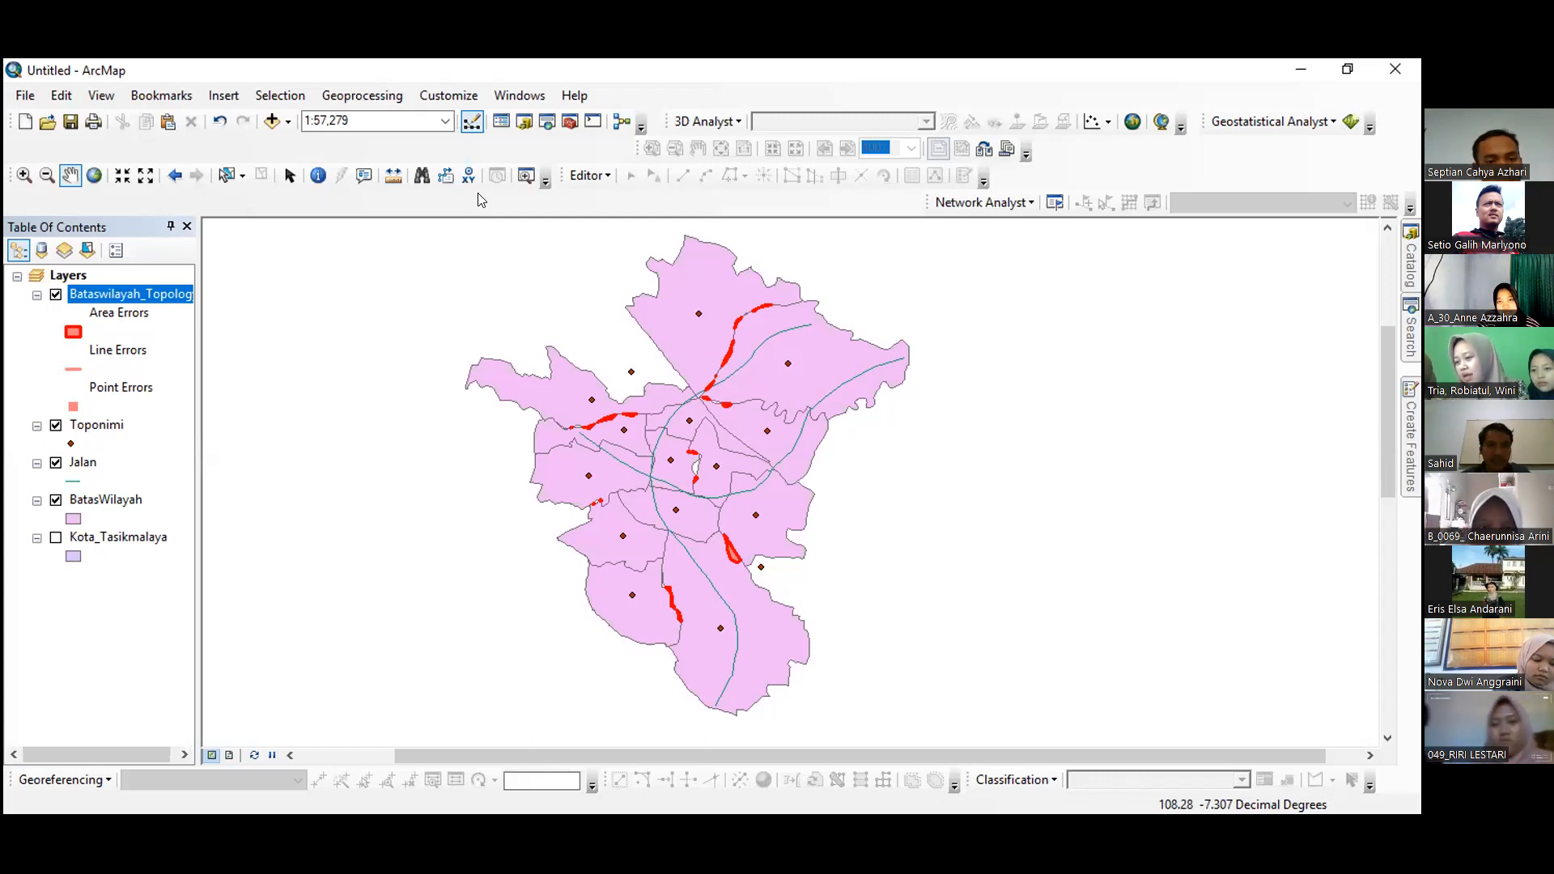
left_click(1411, 271)
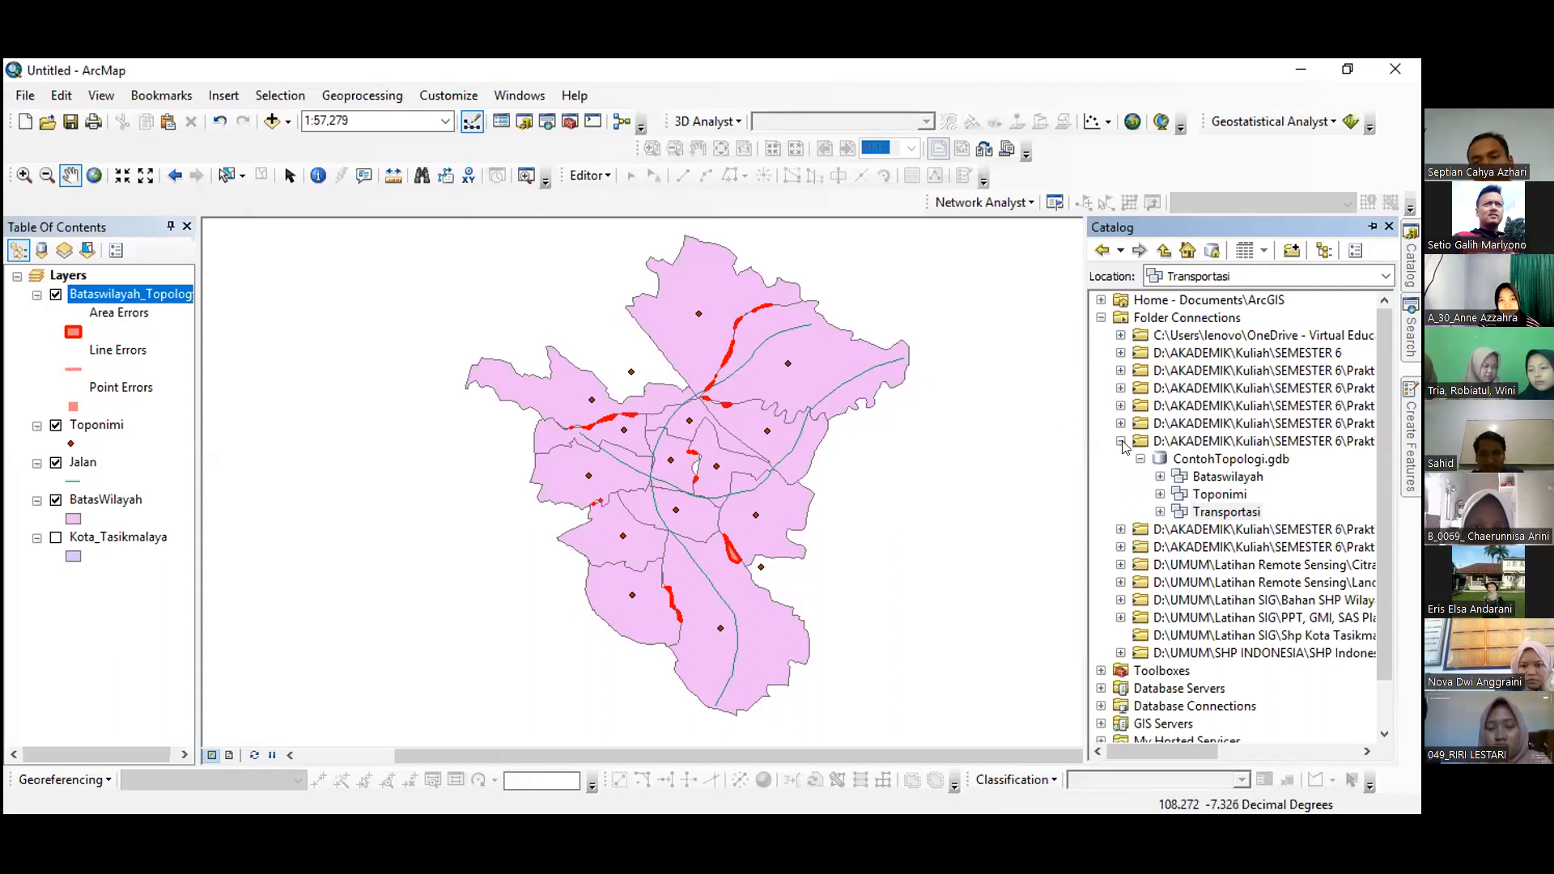
left_click(1160, 476)
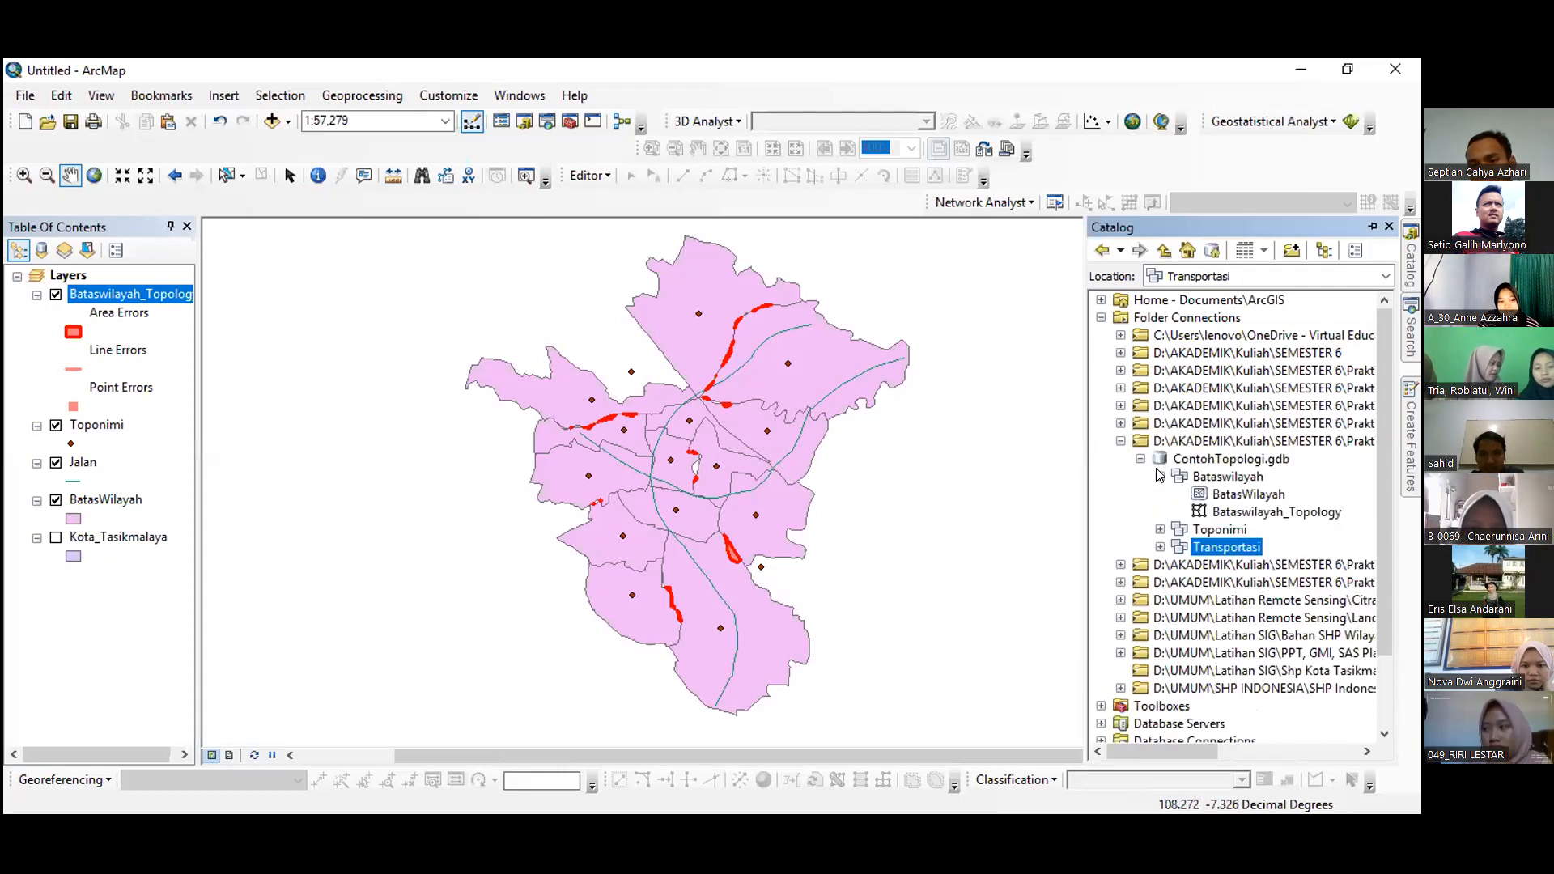
left_click(1217, 495)
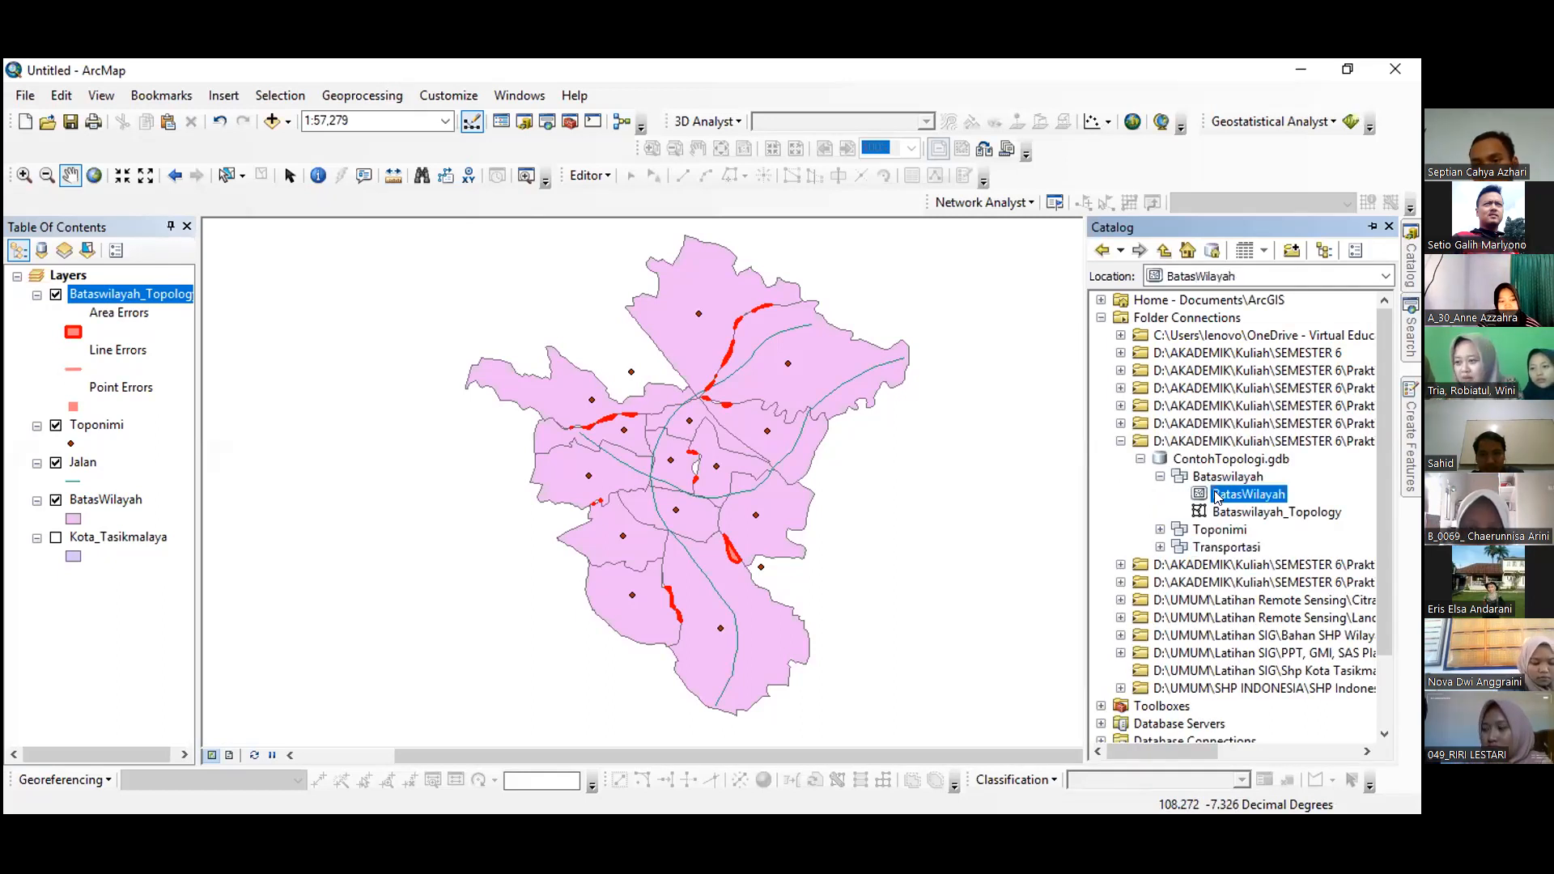
left_click(1160, 529)
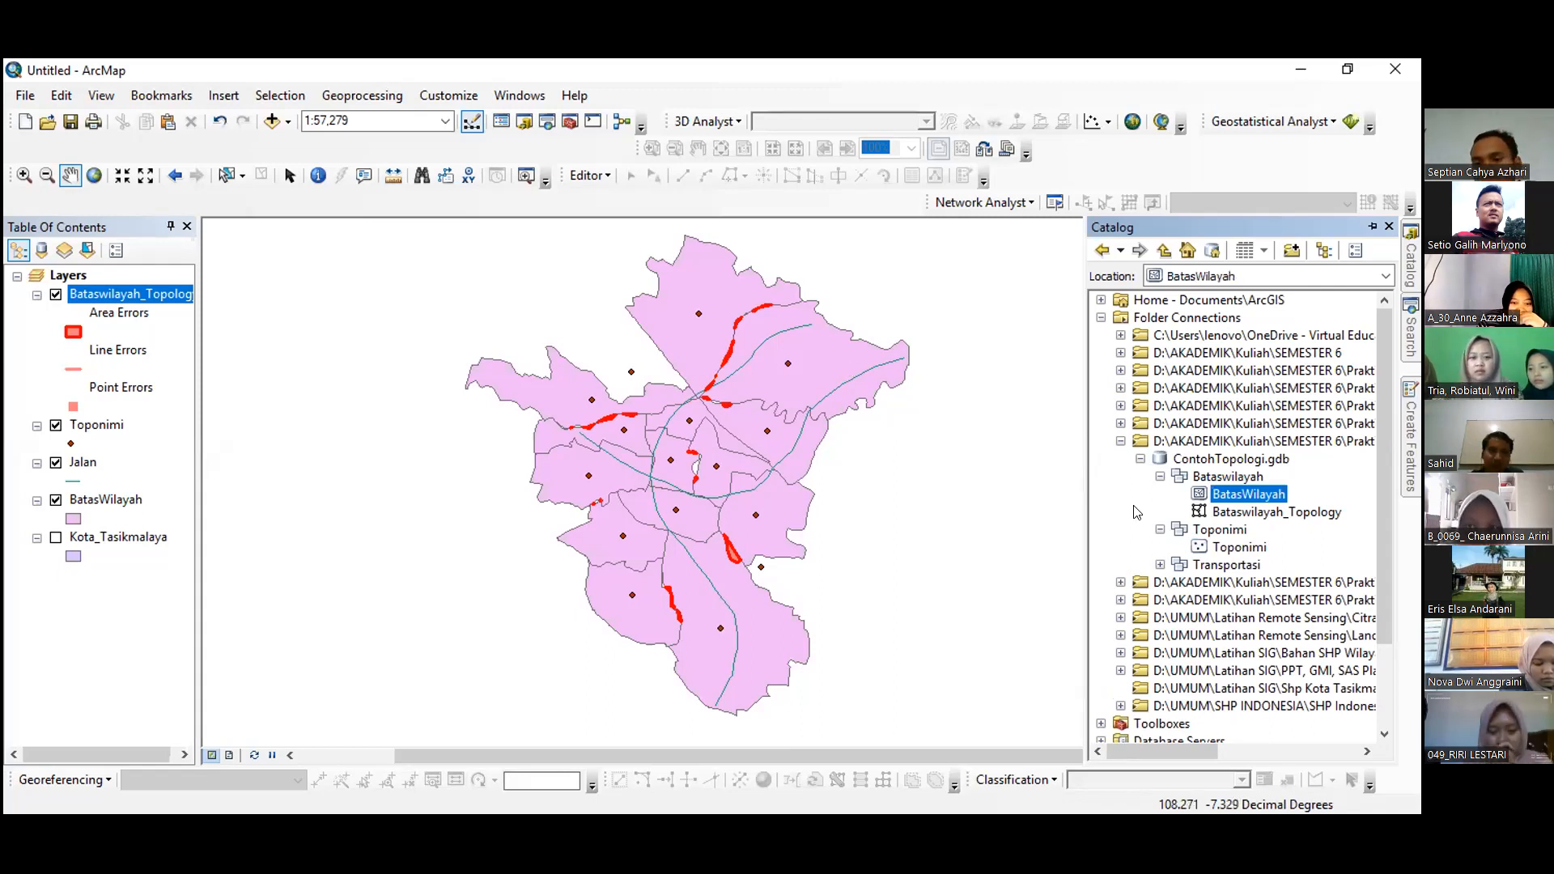
left_click_drag(1208, 496, 834, 419)
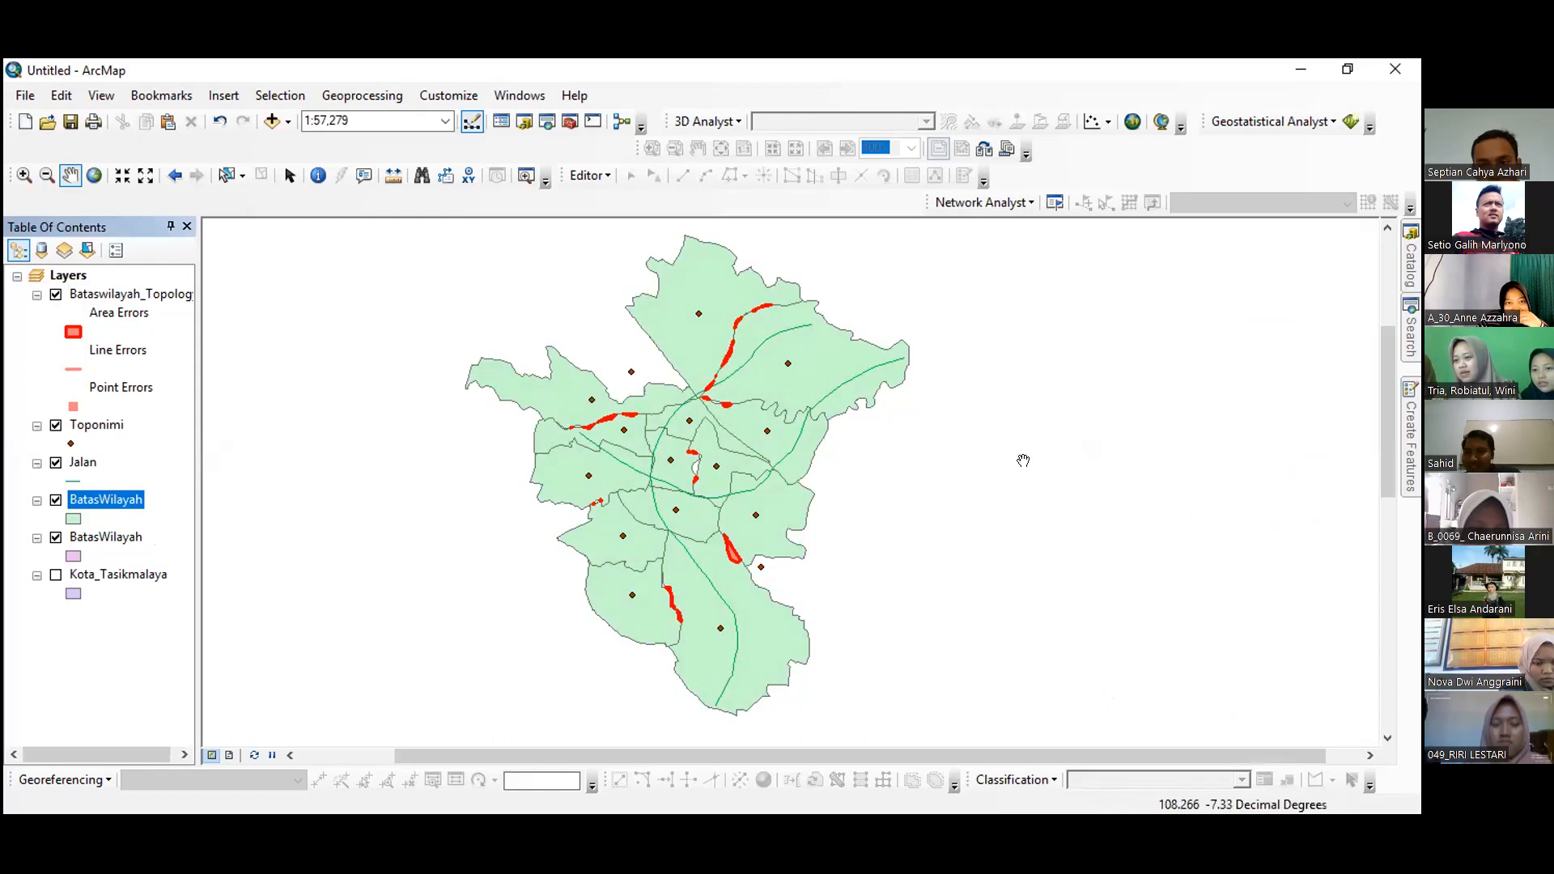
Step: Open the rule list in the properties of Bataswilayah_Topology in ContohTopologi.gdb
left_click(1410, 268)
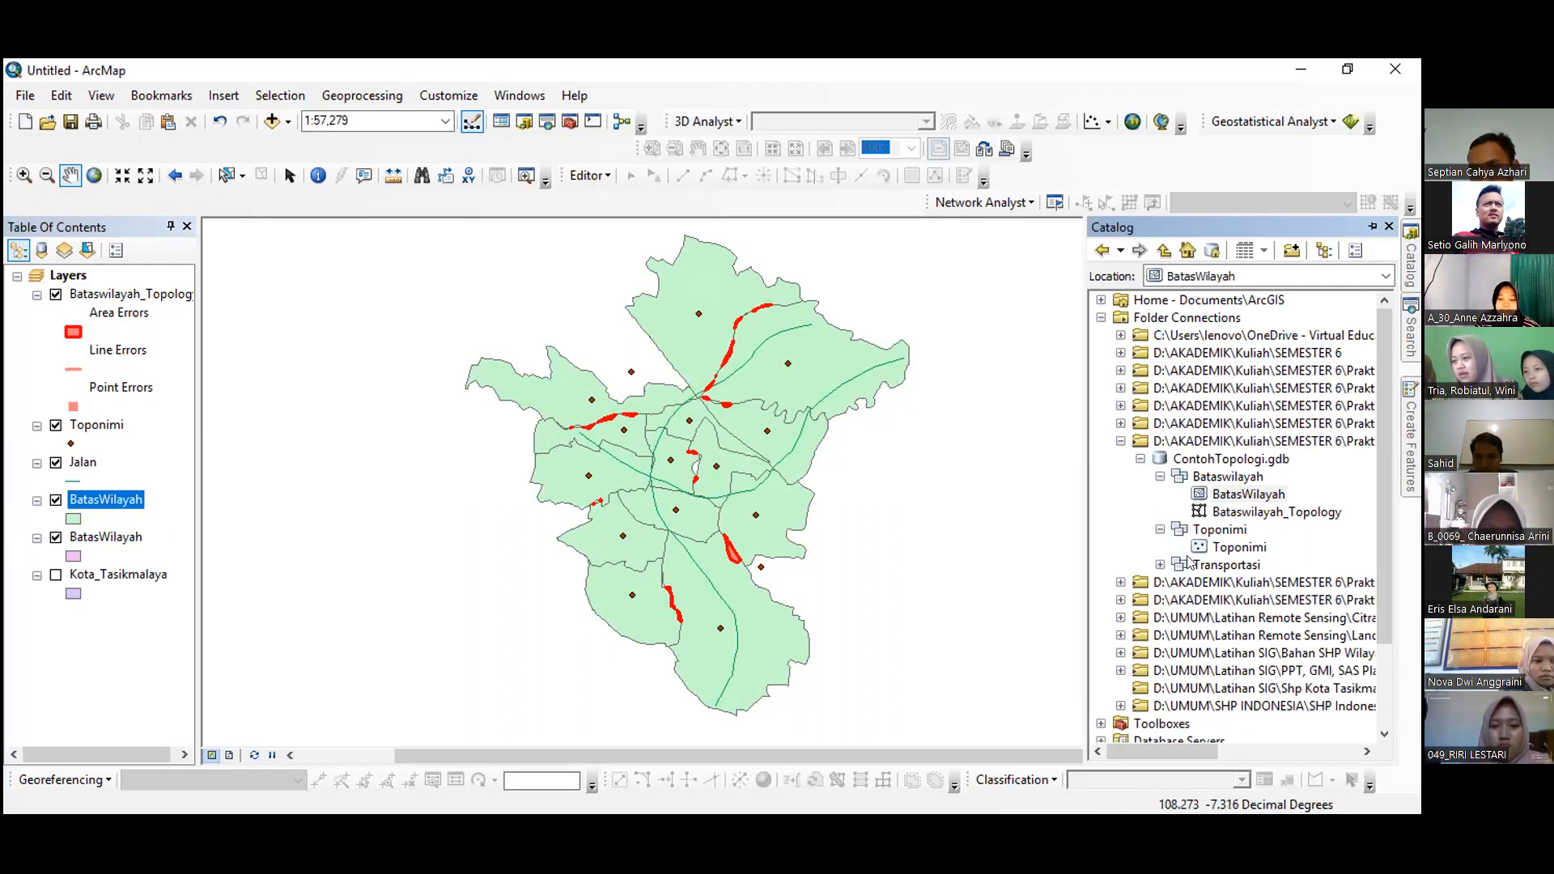
left_click(1208, 515)
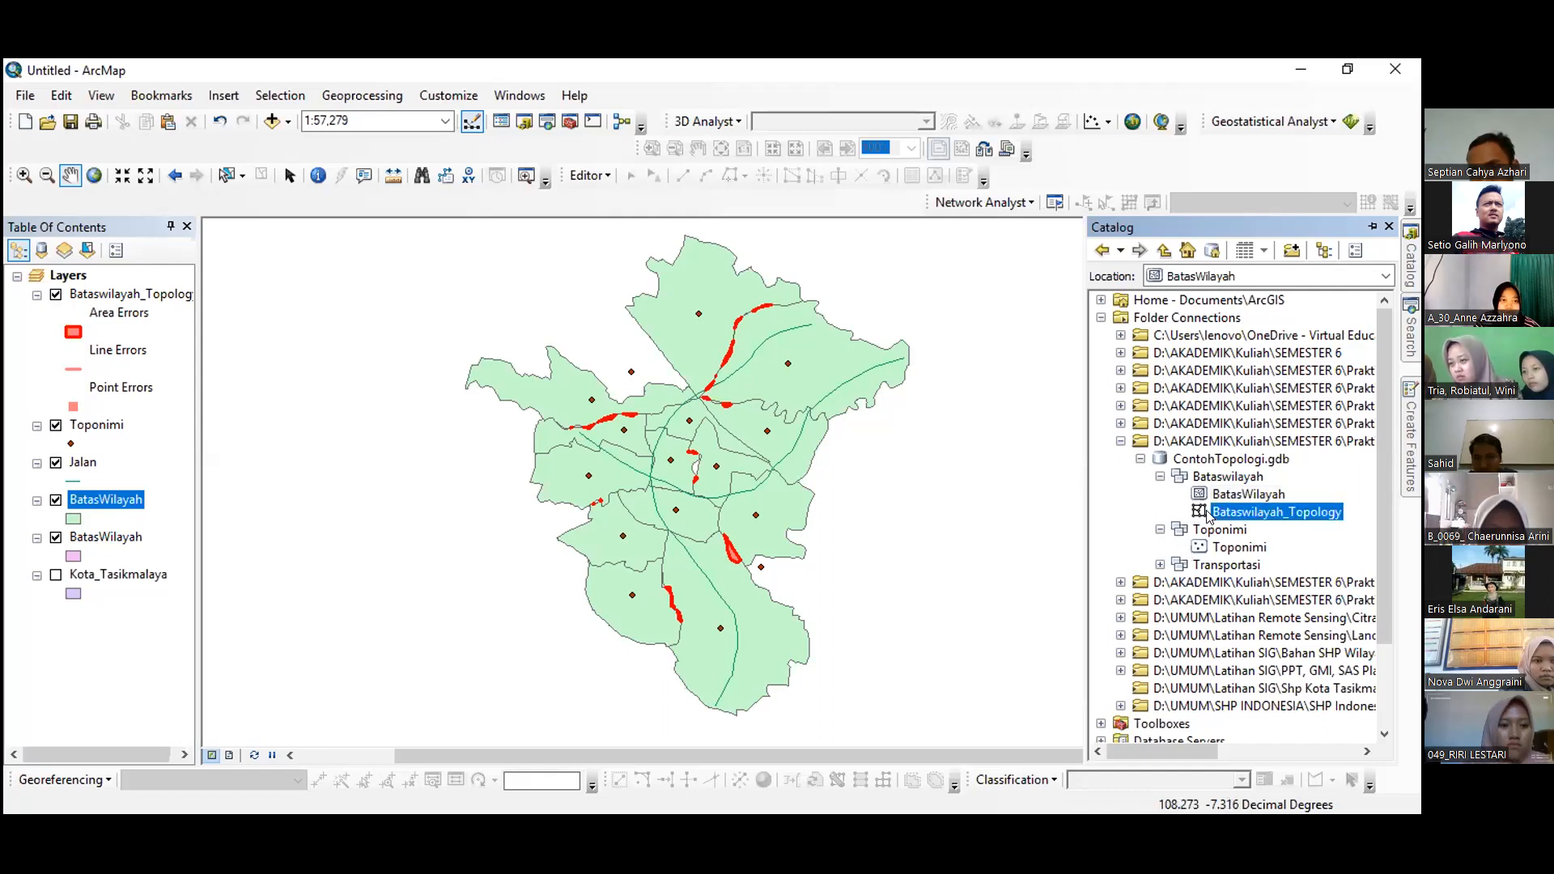
right_click(1208, 514)
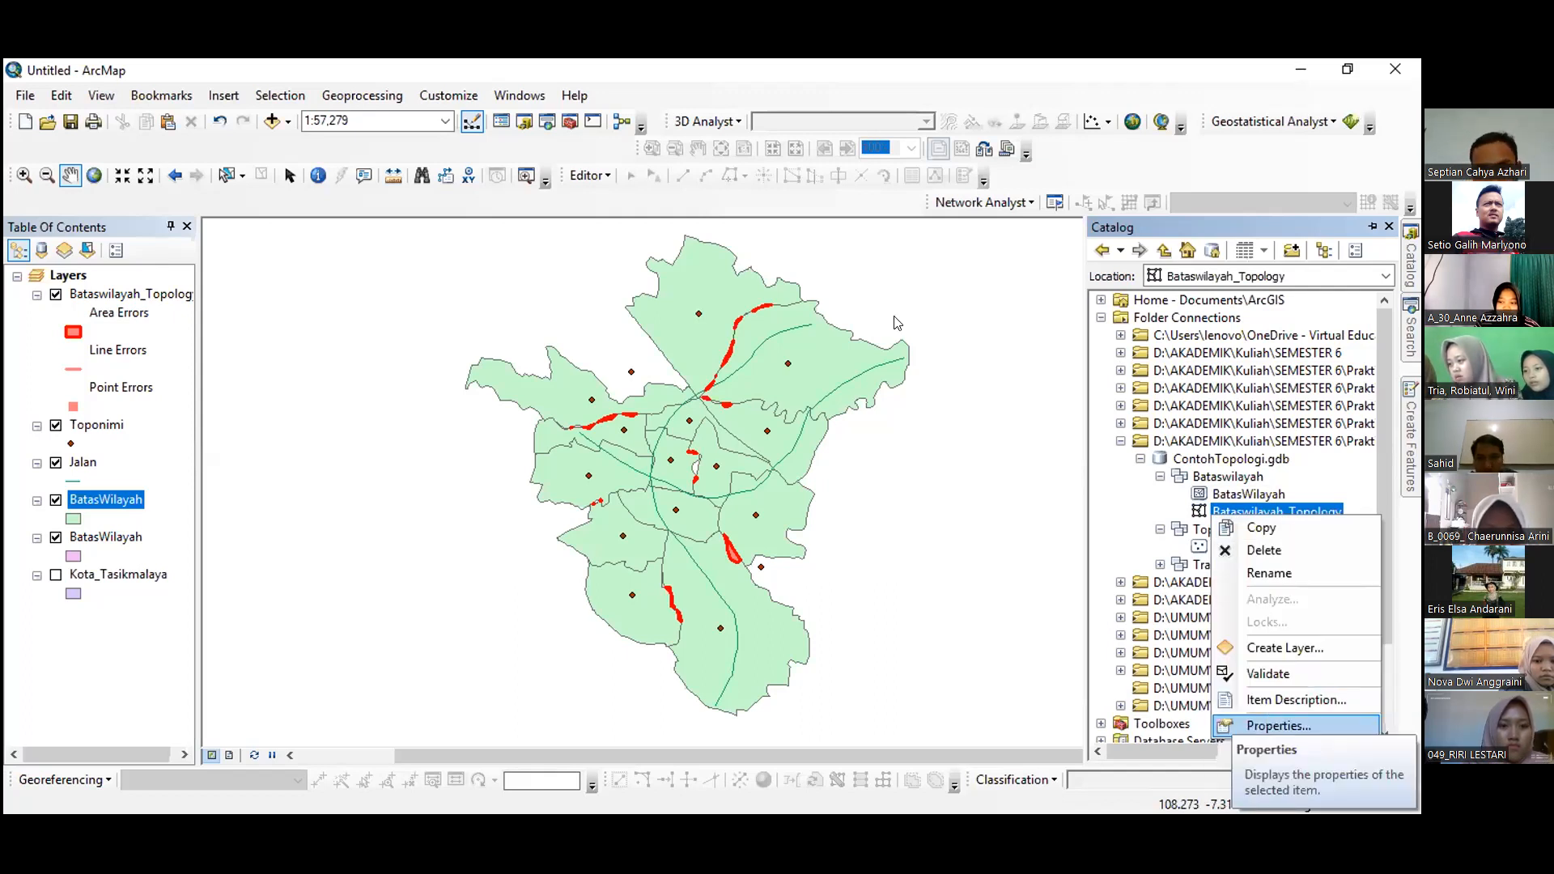
left_click(1268, 723)
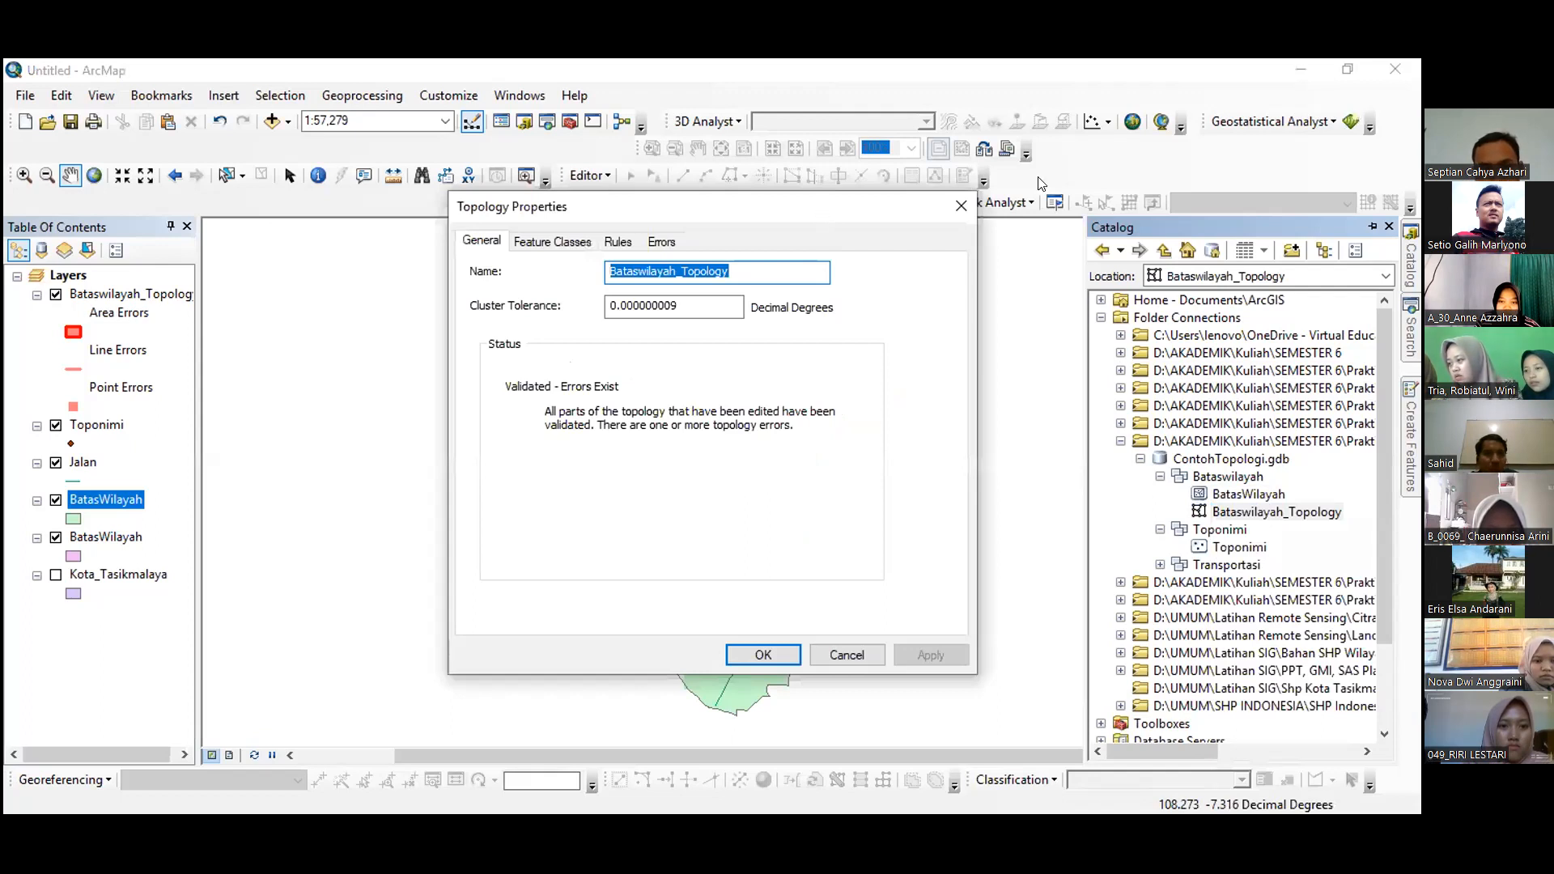
left_click_drag(817, 207, 1042, 182)
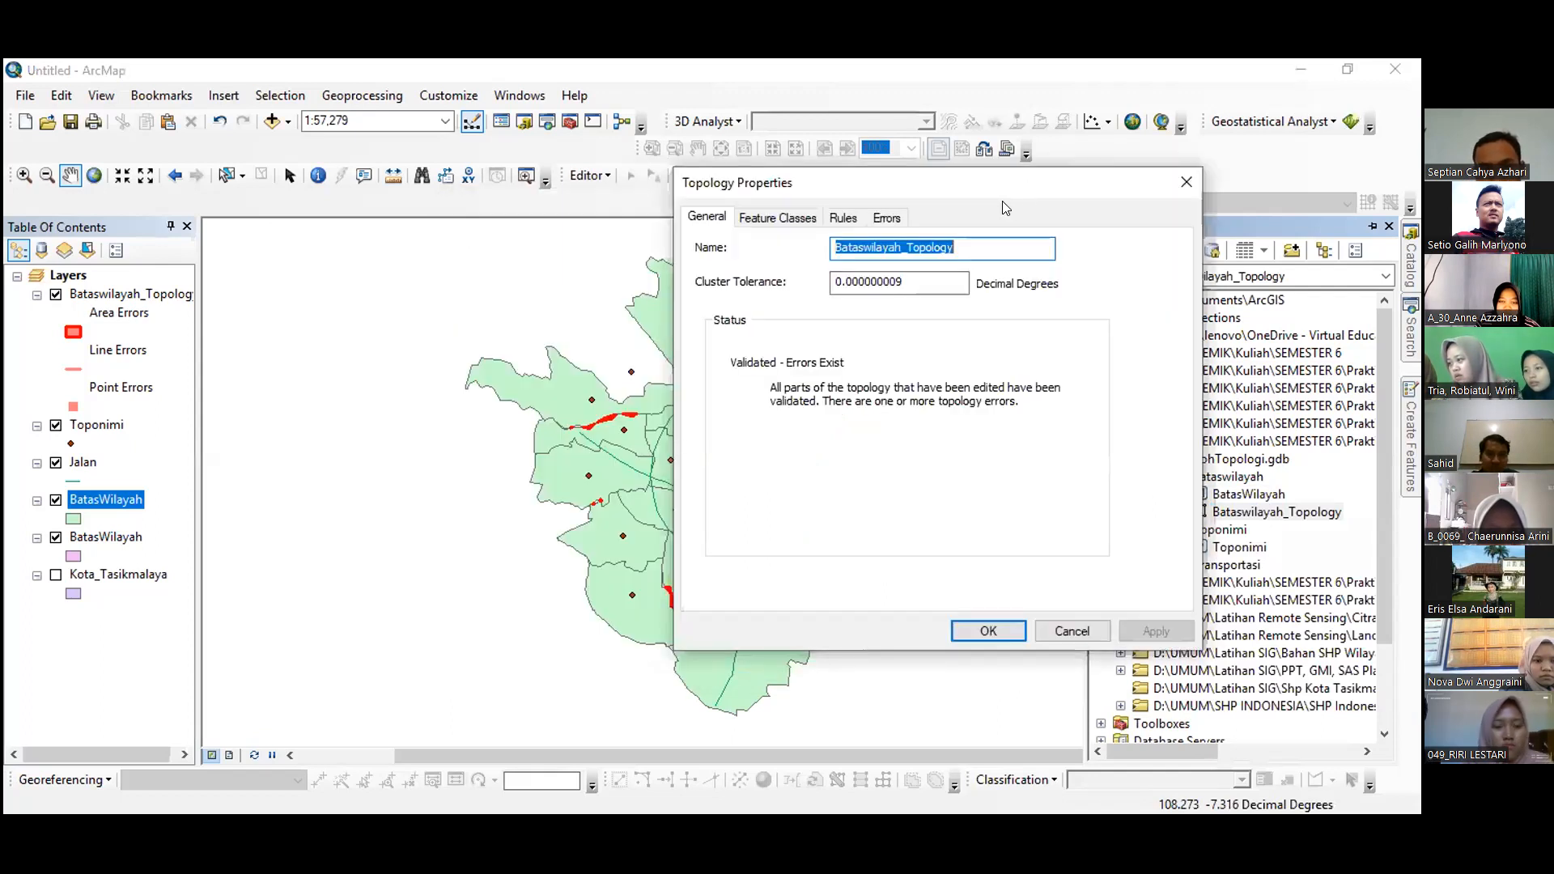
left_click(843, 217)
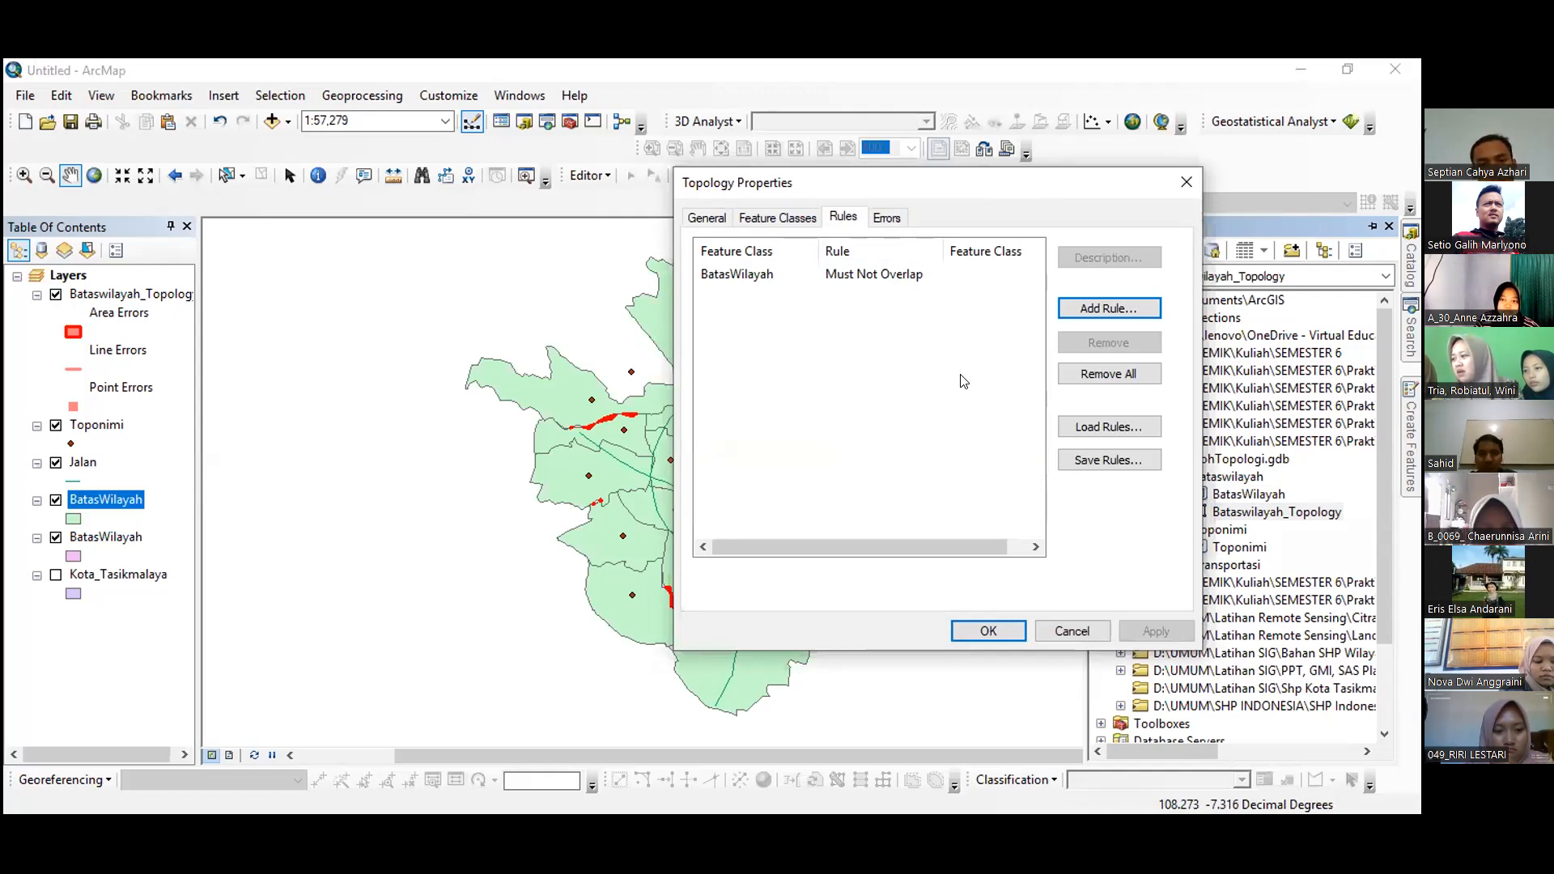
Step: Add a Must Not Have Gaps rule for the BatasWilayah feature class with Show Errors enabled
left_click(1095, 312)
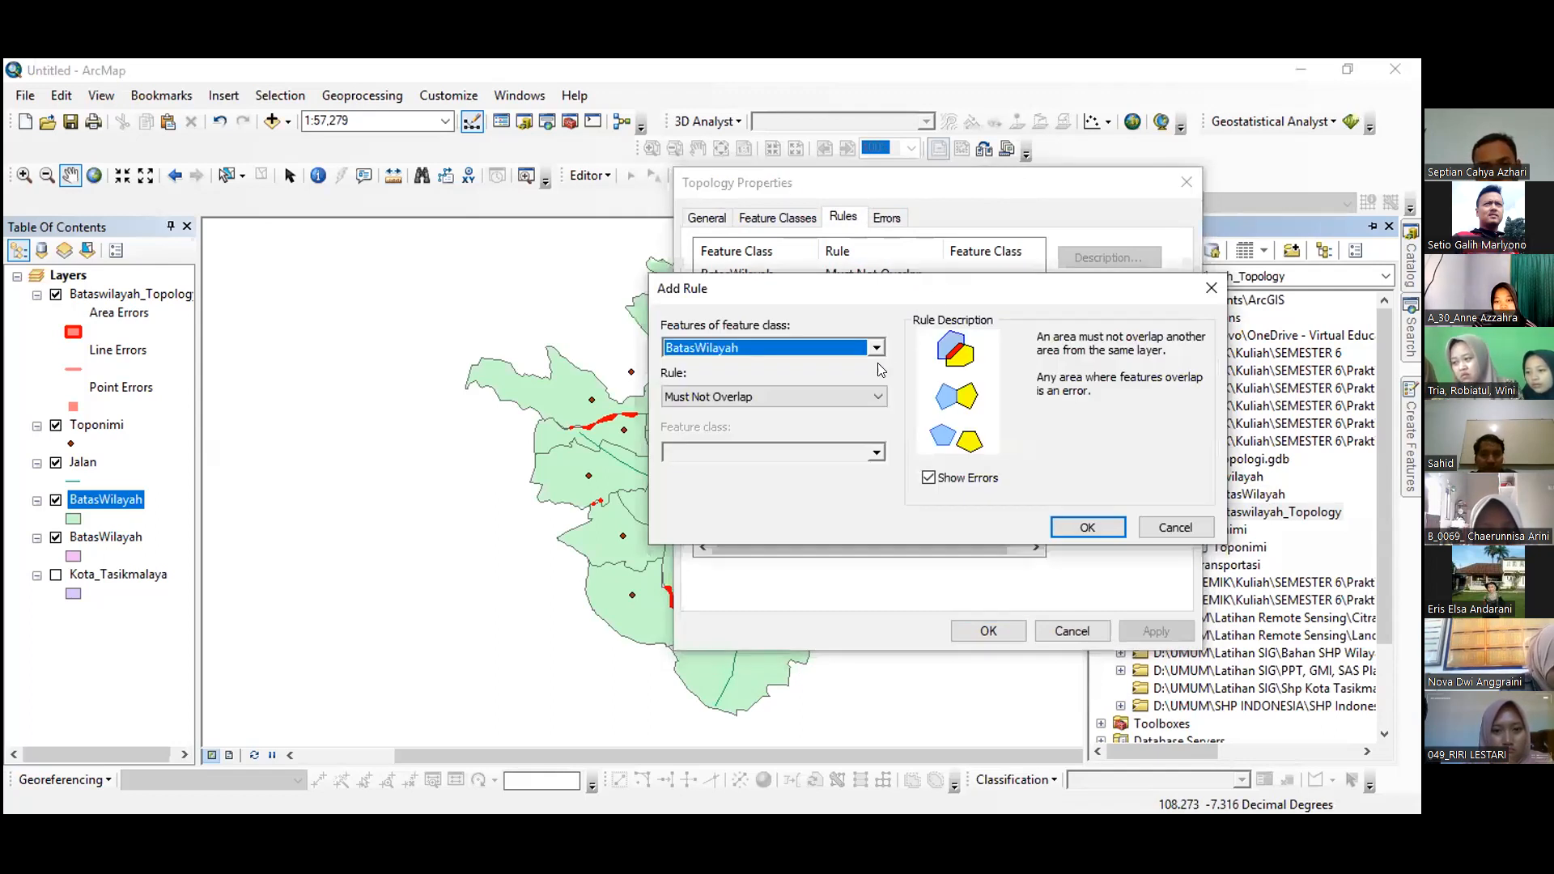
left_click(869, 383)
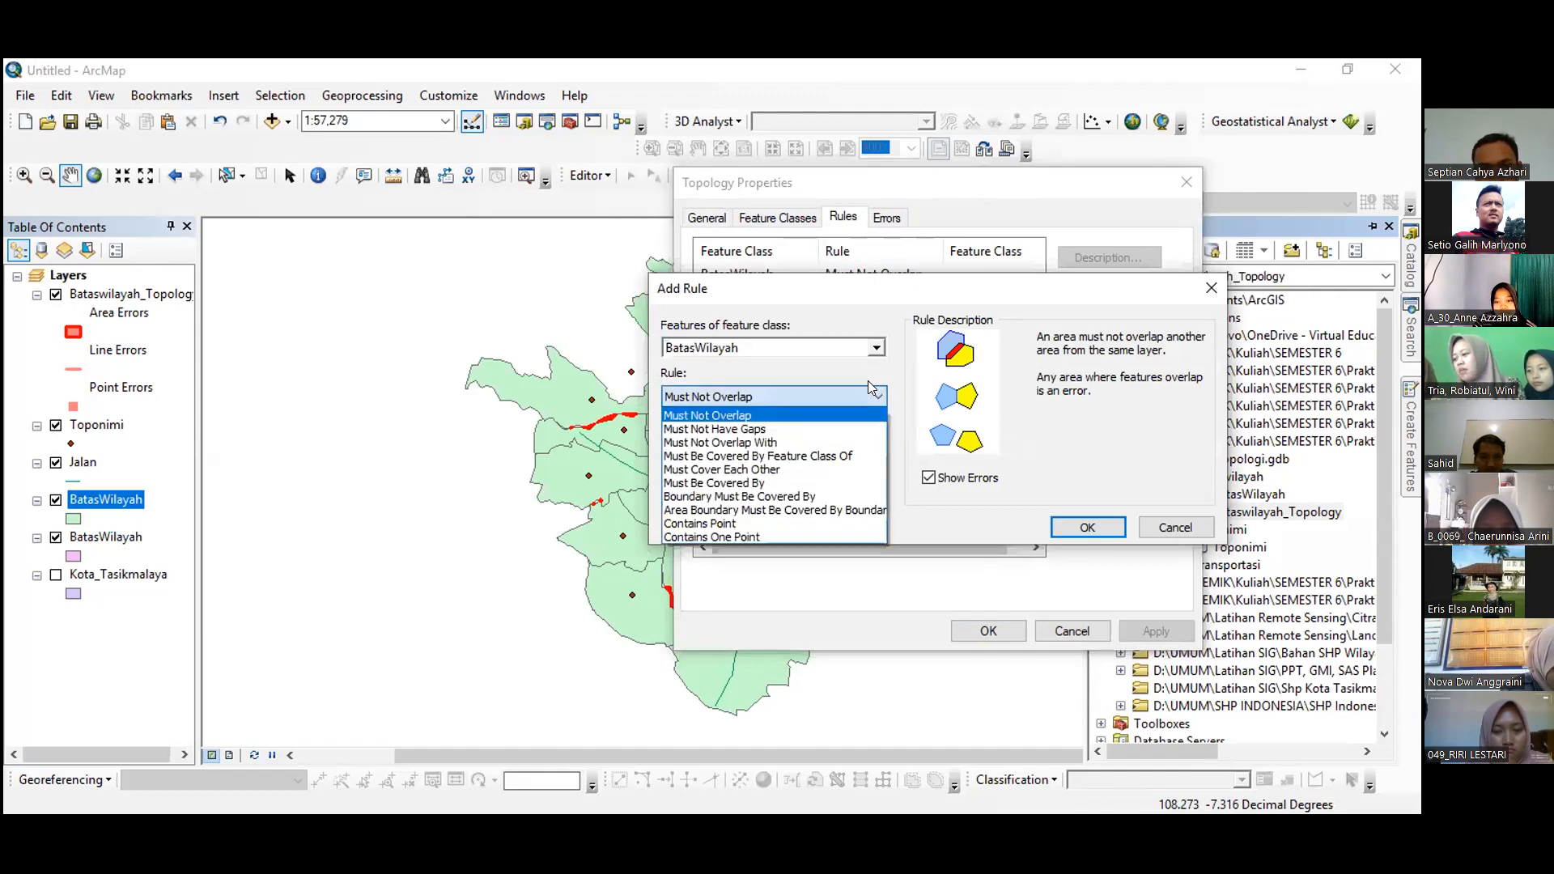
left_click(868, 380)
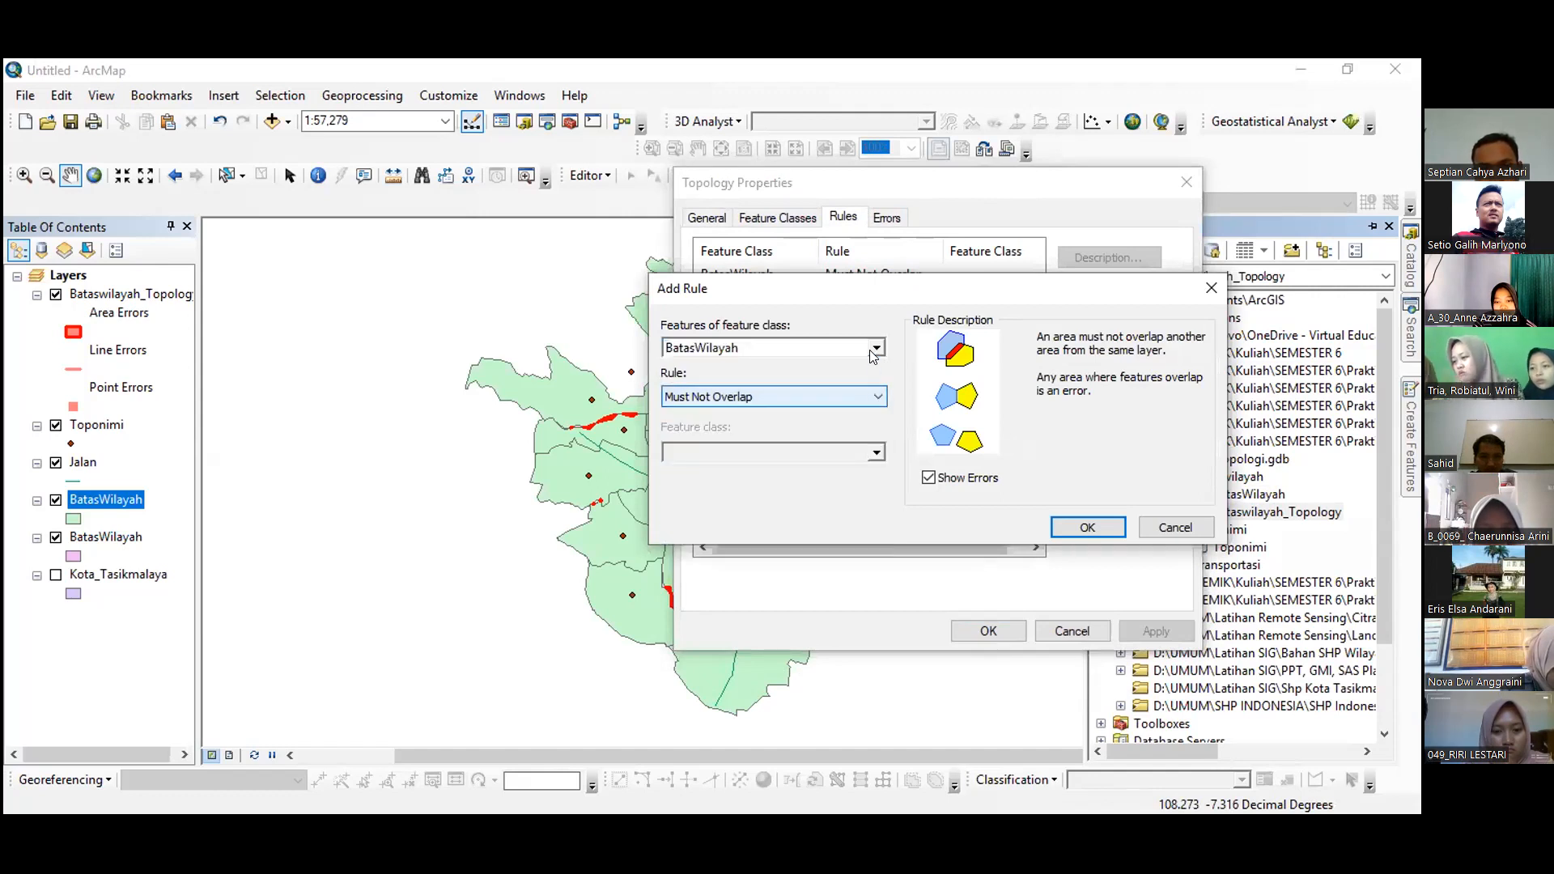
left_click(866, 401)
left_click(788, 425)
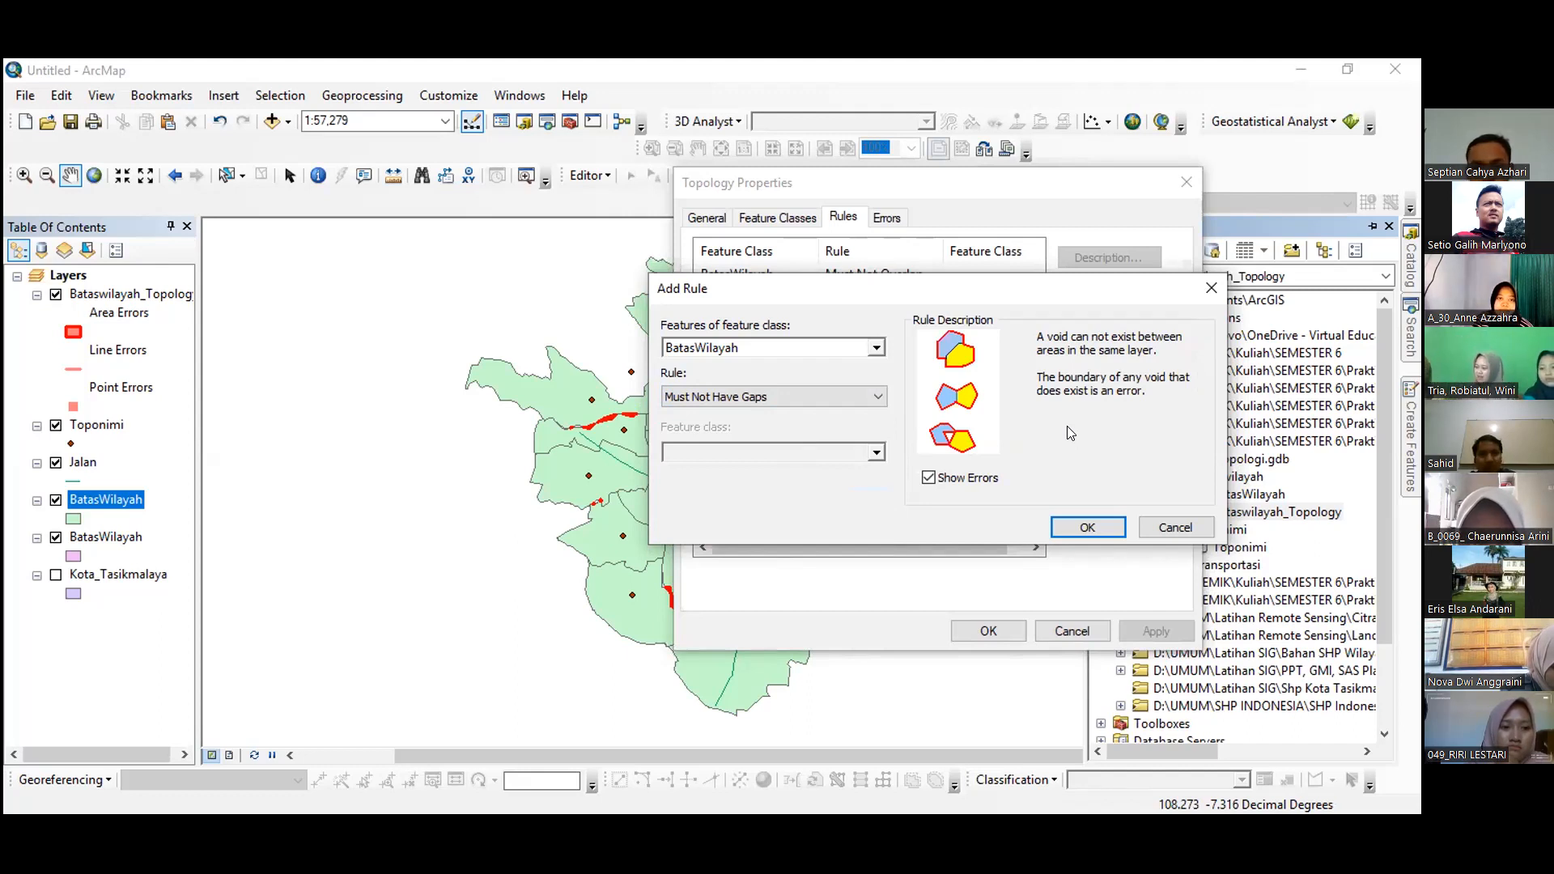
left_click(1088, 527)
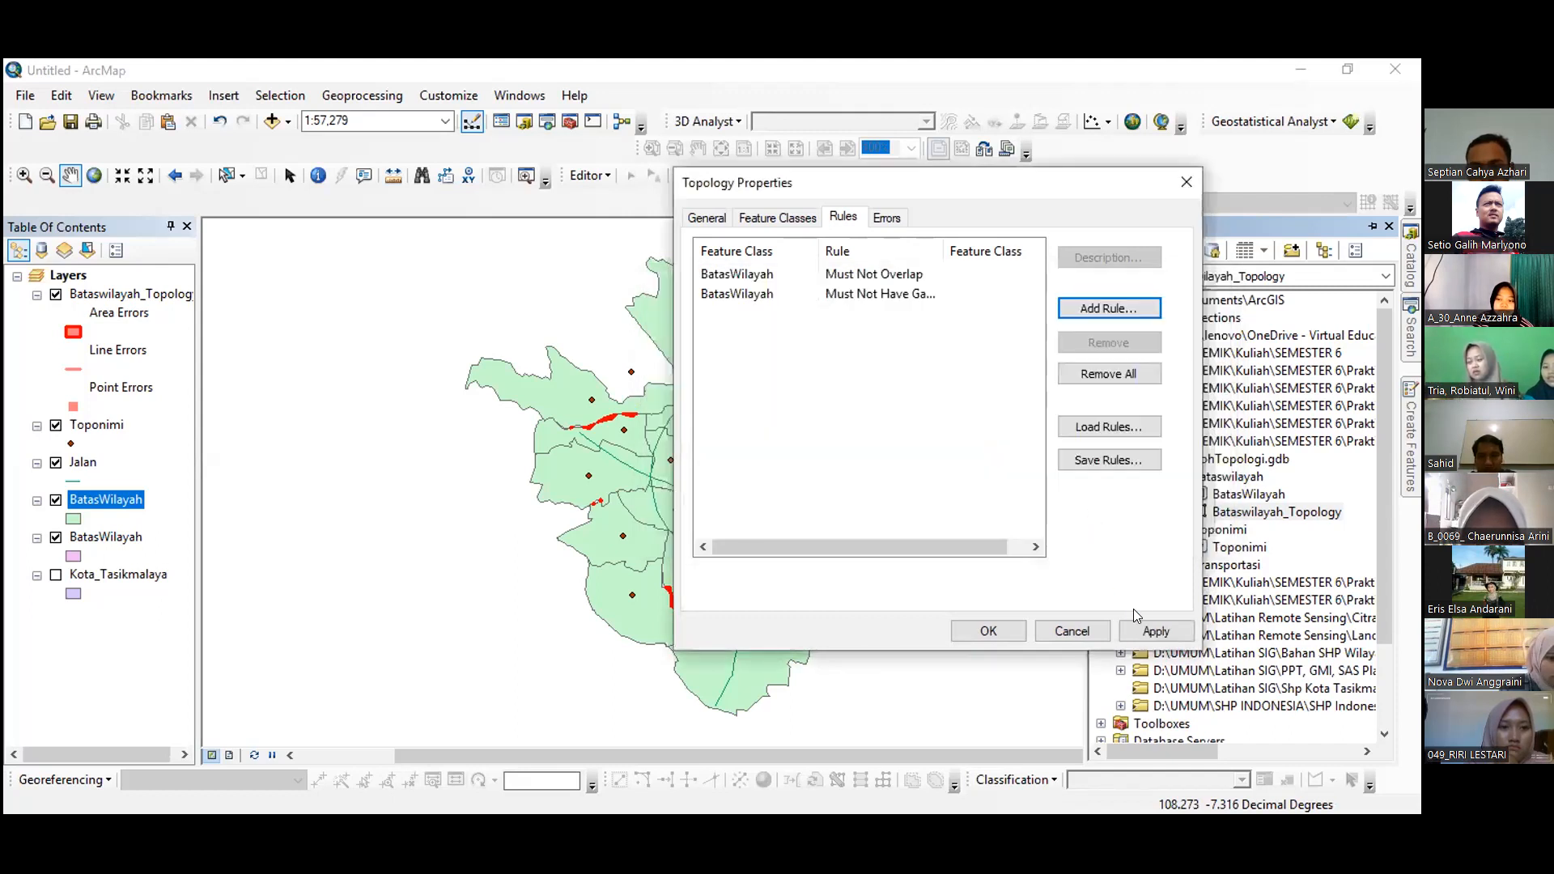
Step: Apply the rules of Bataswilayah_Topology and close its properties
left_click(1153, 629)
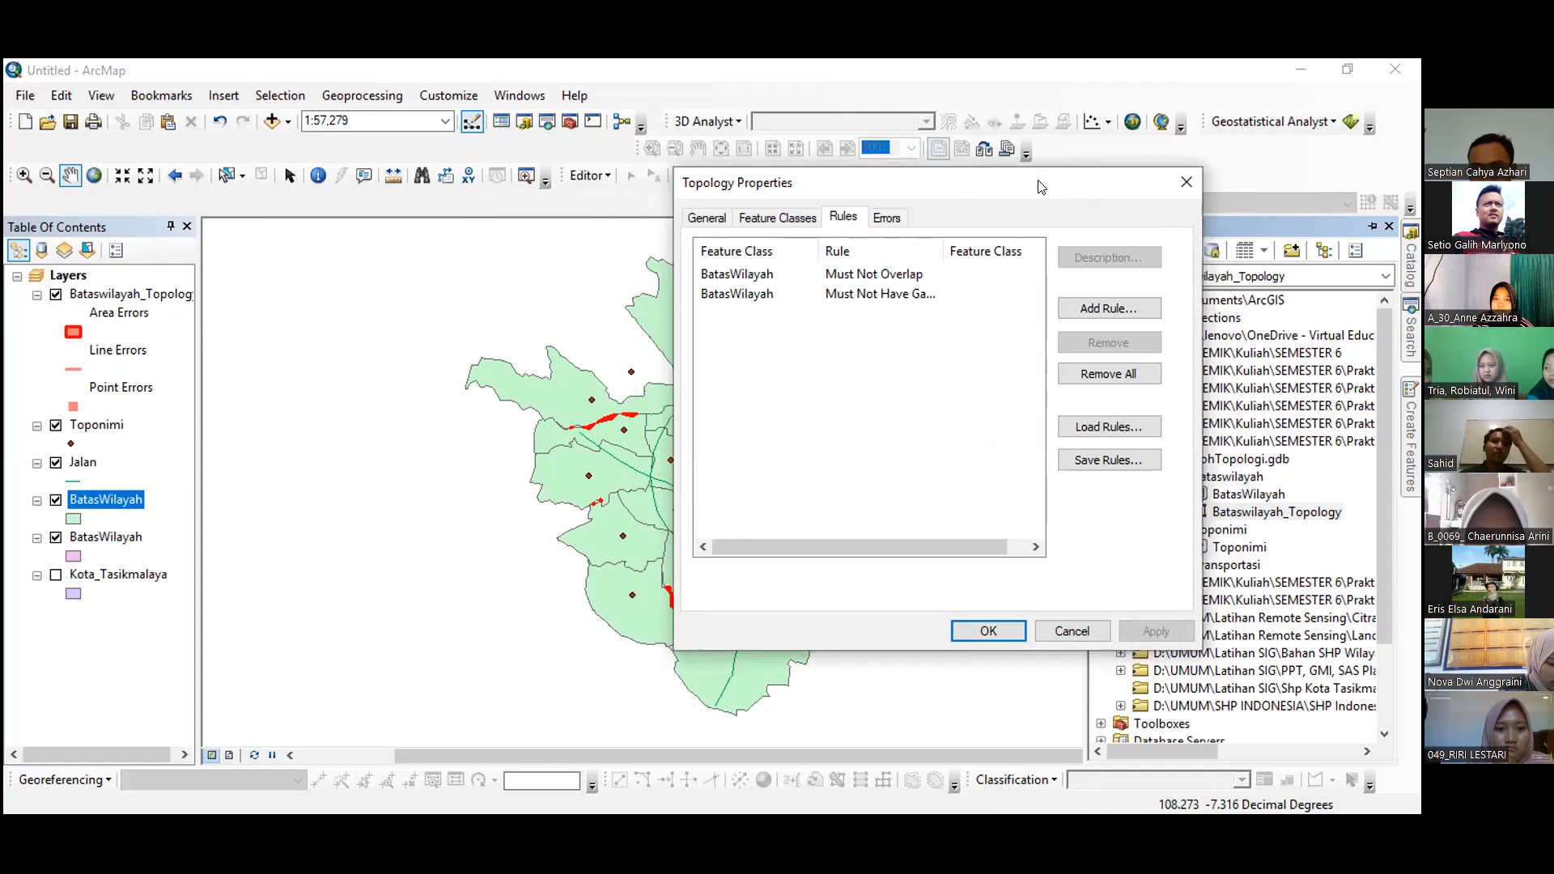
left_click_drag(1041, 187, 1241, 195)
left_click(1187, 640)
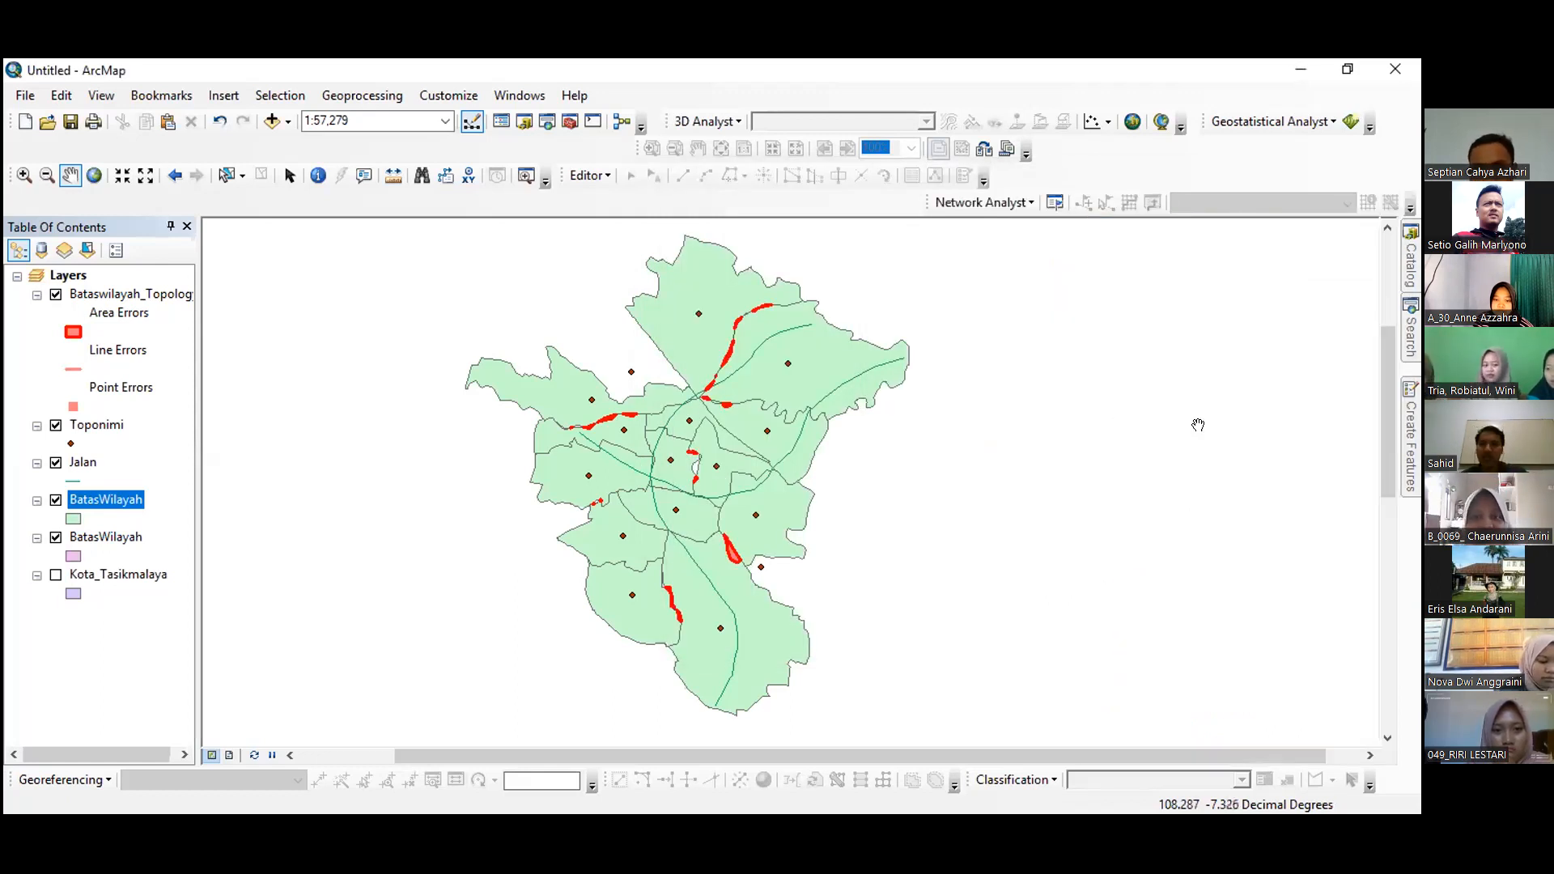
left_click(1412, 255)
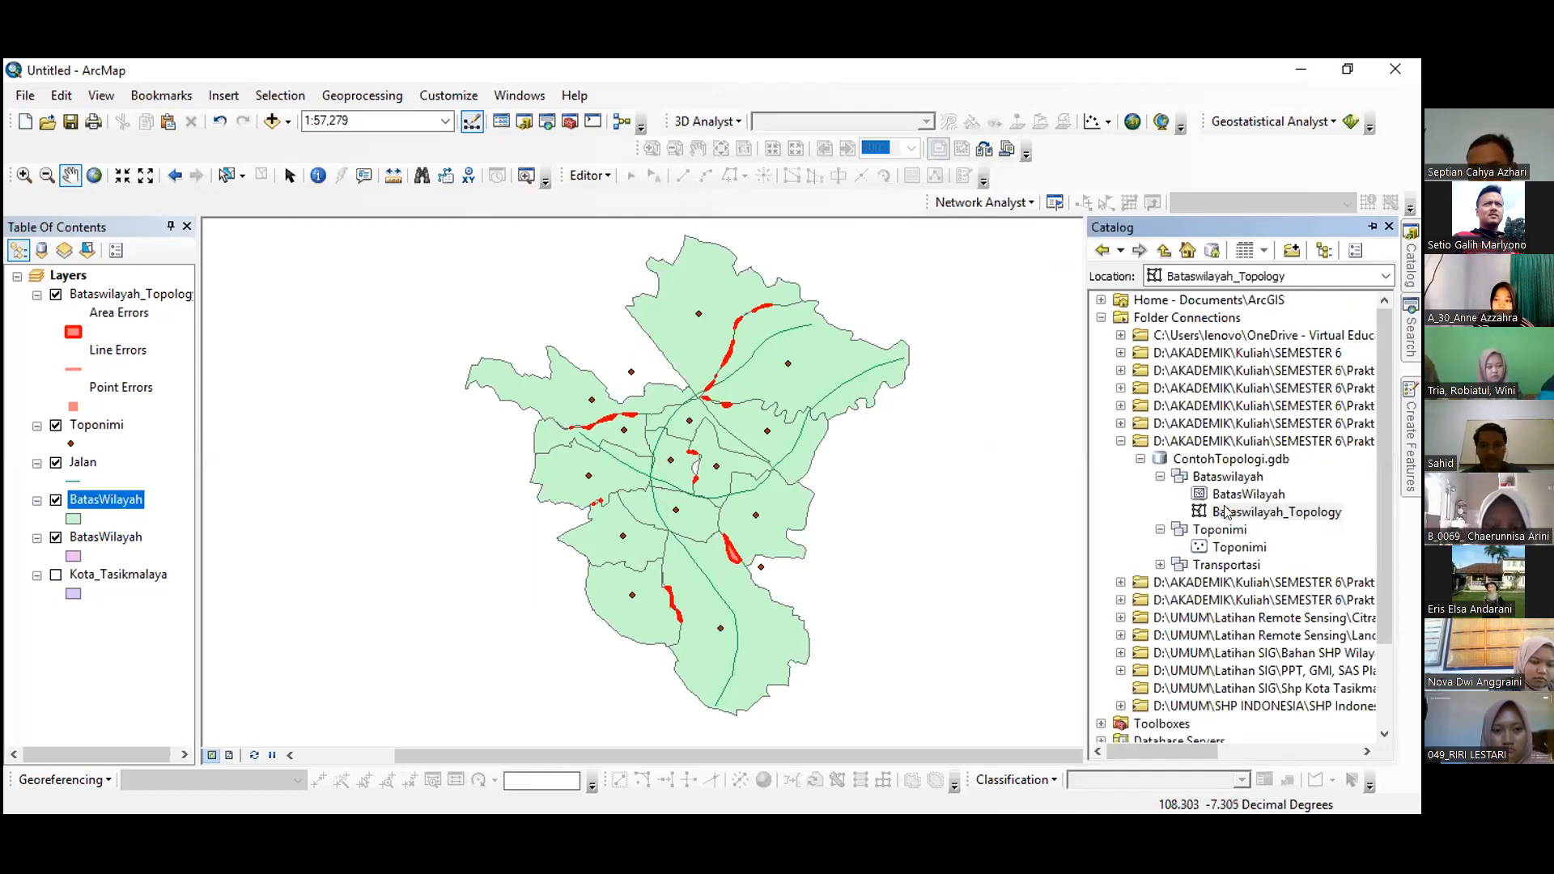
left_click(1227, 510)
right_click(1227, 510)
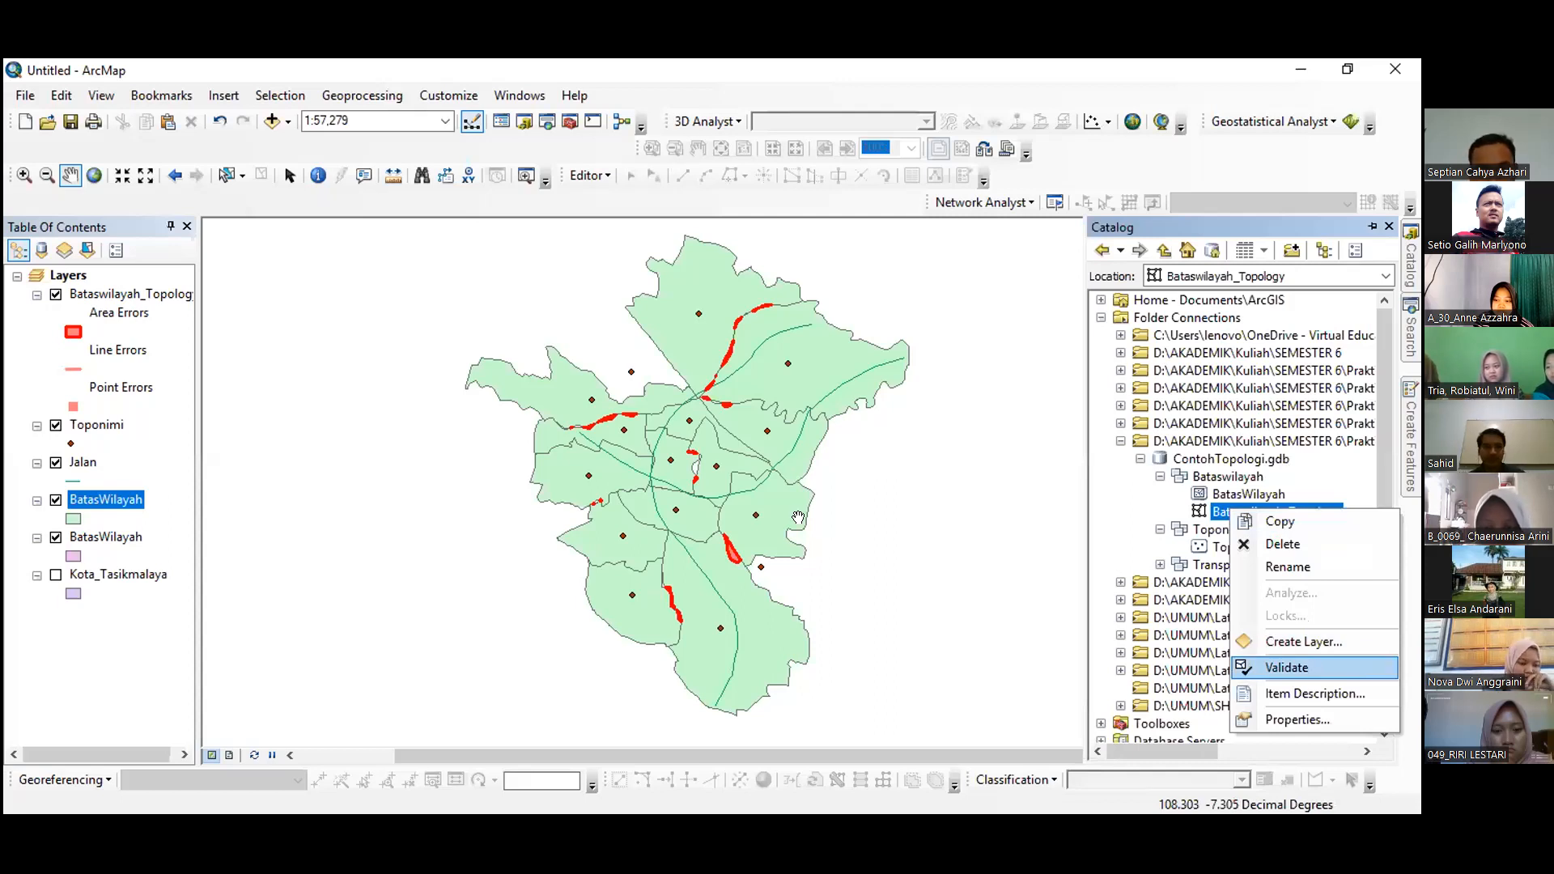
left_click(1012, 424)
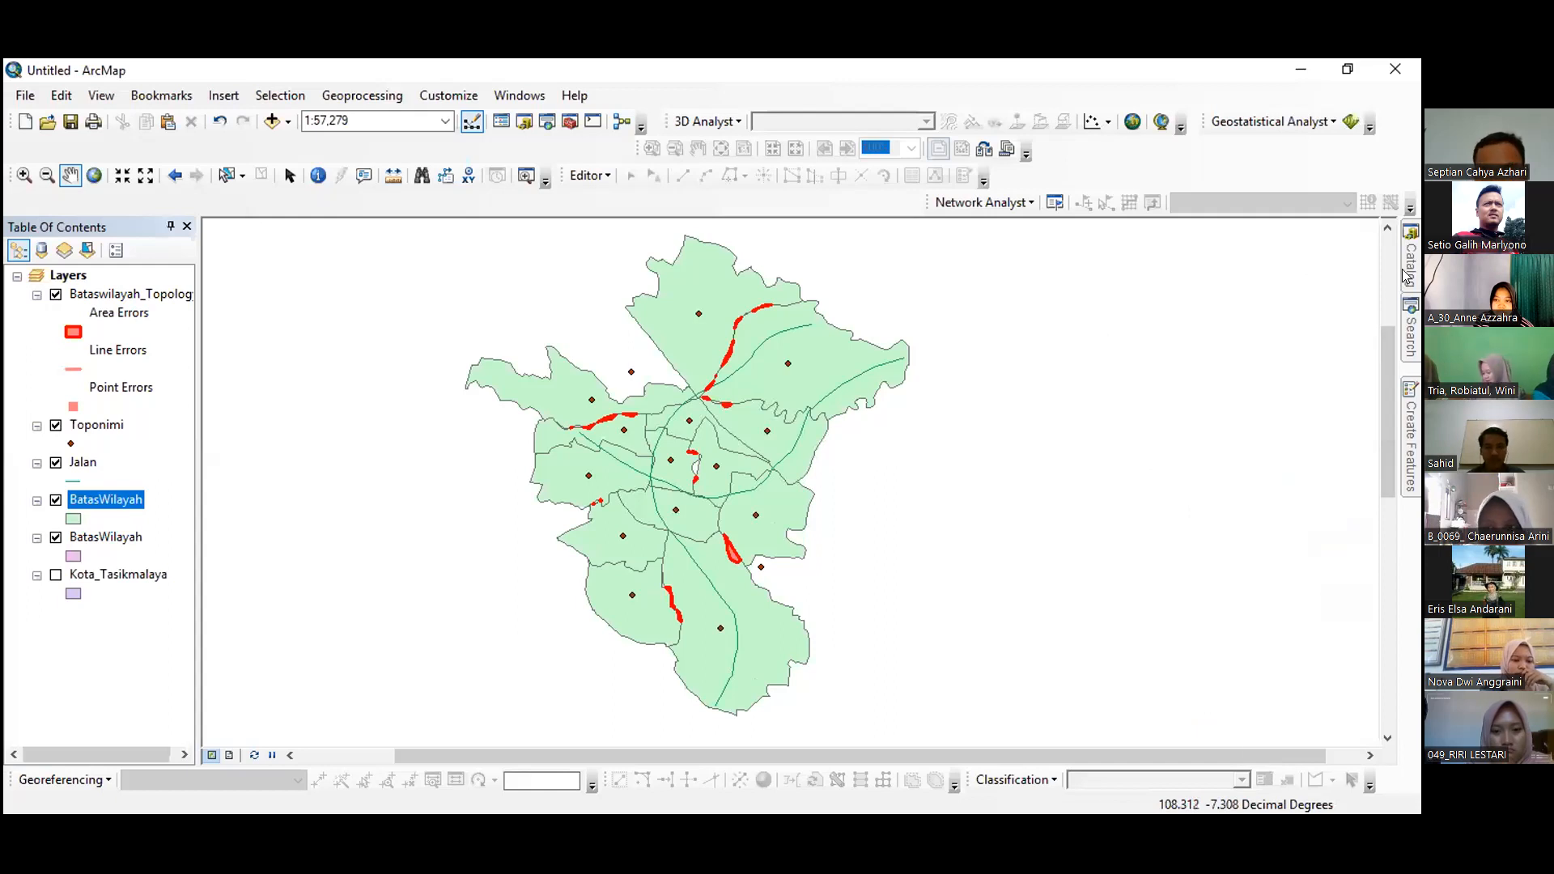
mouse_move(1405, 277)
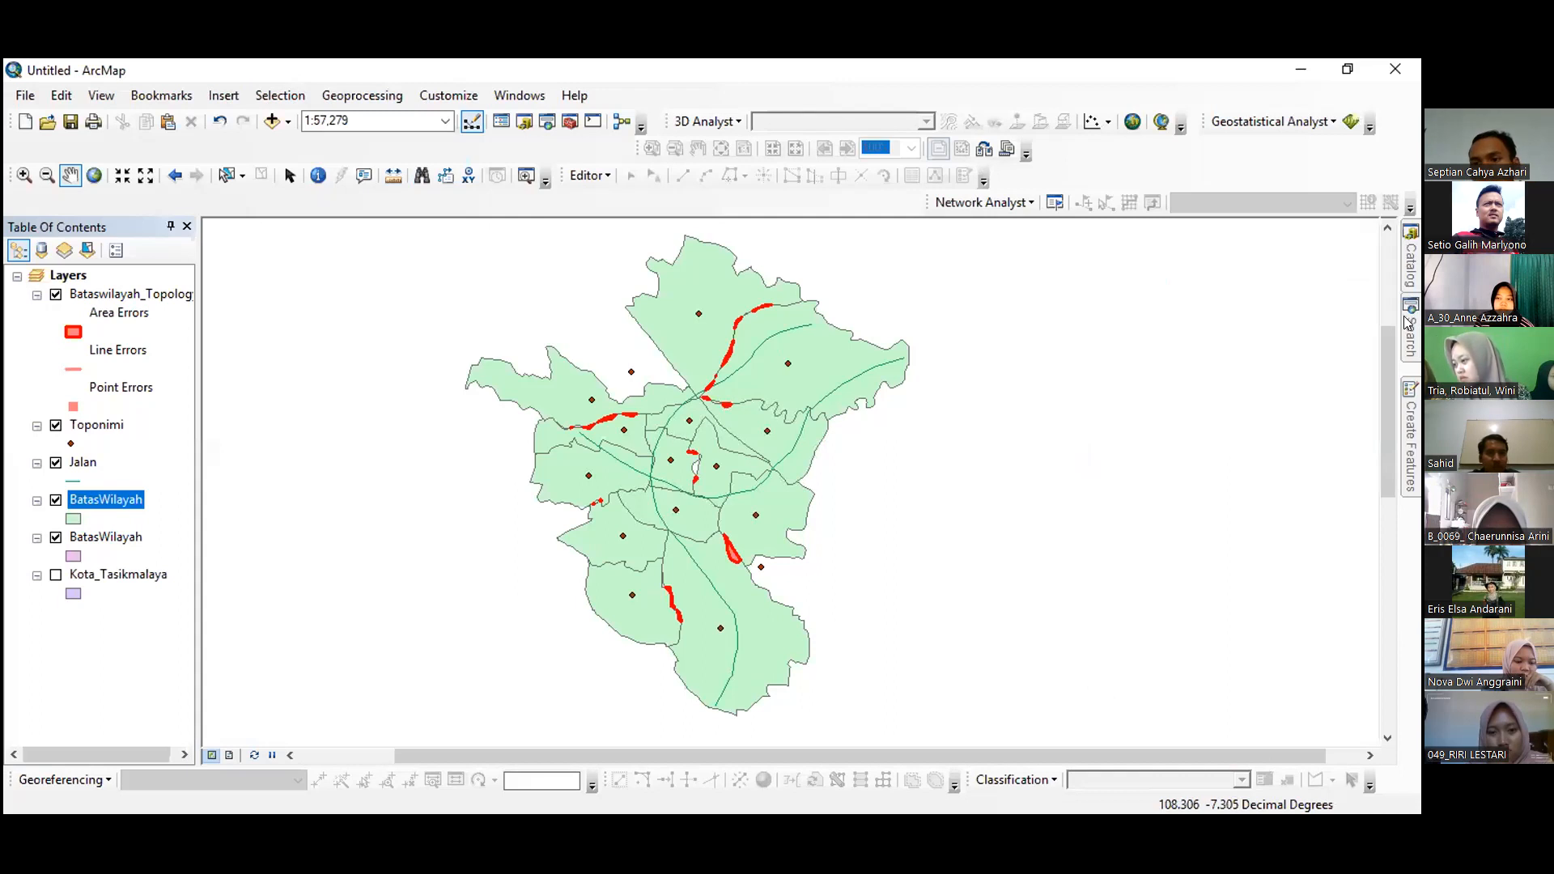
mouse_move(1410, 323)
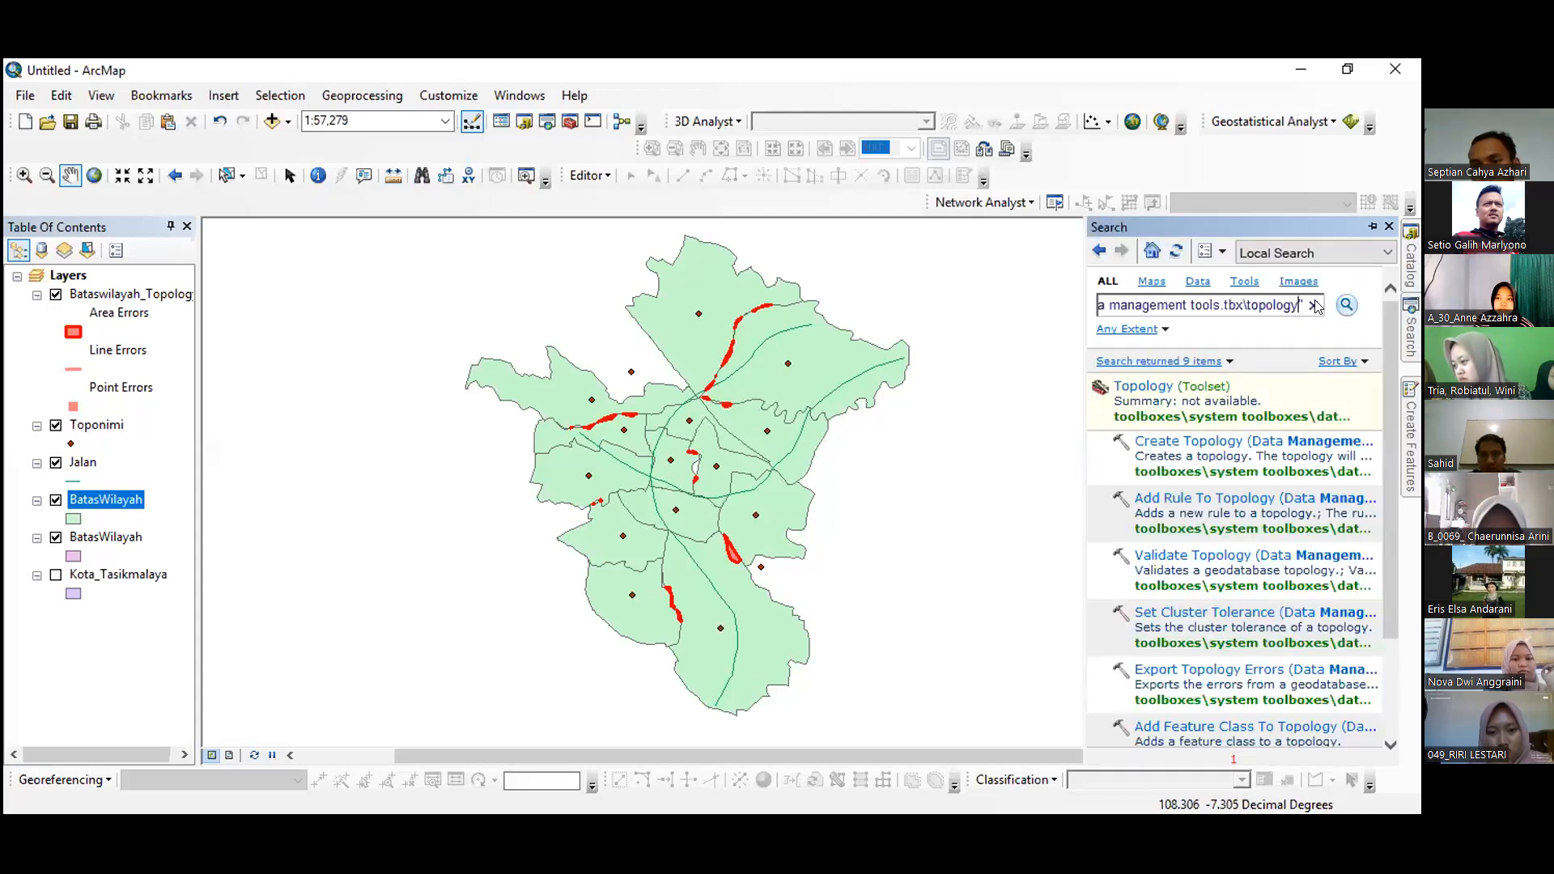
key("BackSpace")
key("BackSpace")
key("BackSpace")
type("gy'")
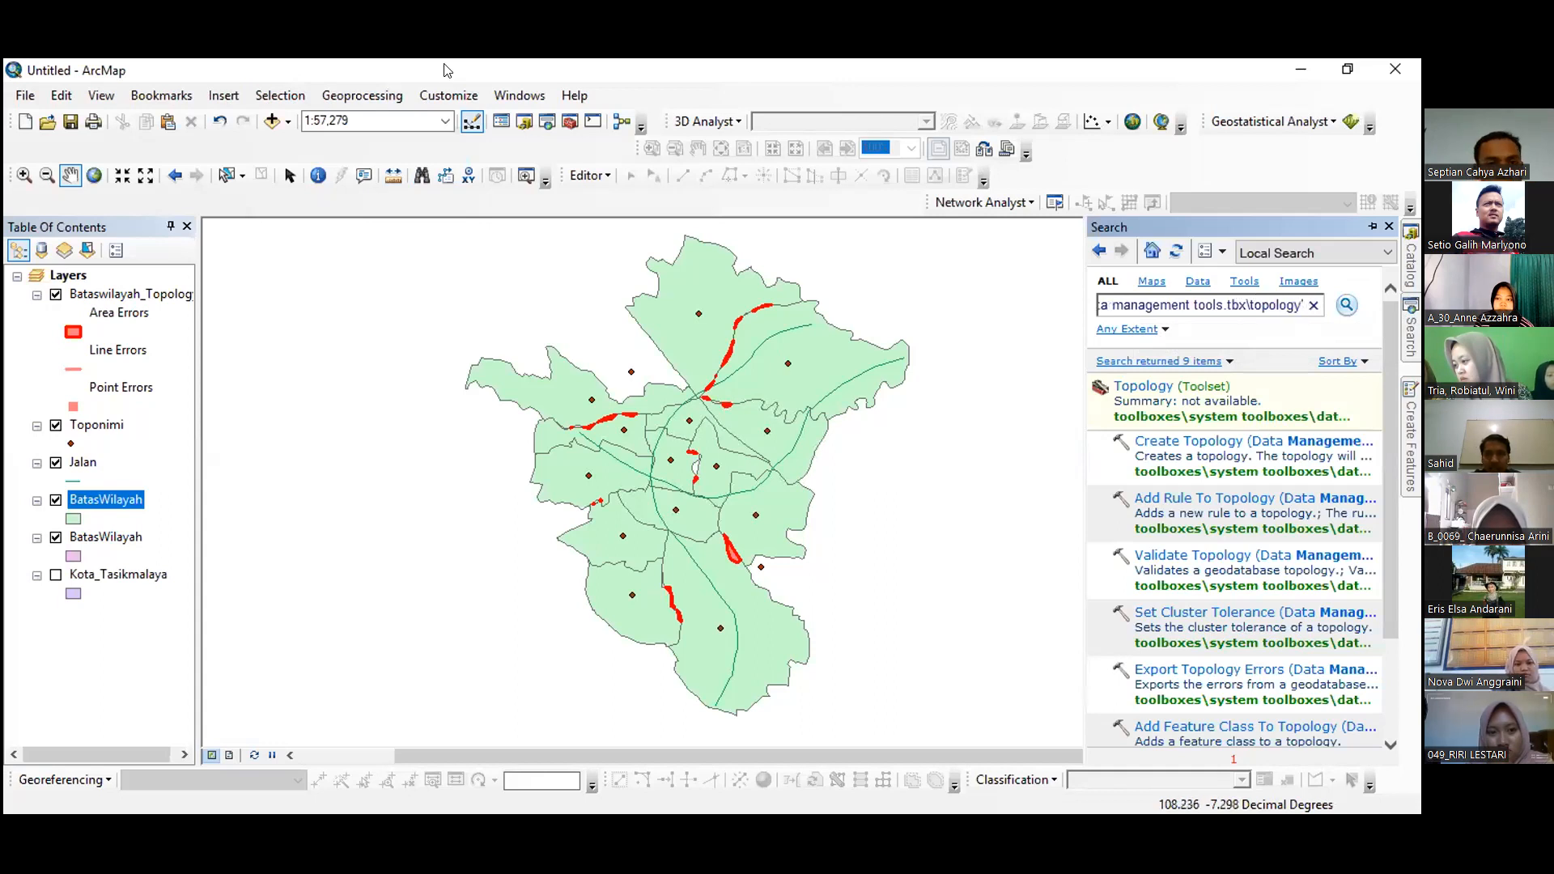
left_click(335, 286)
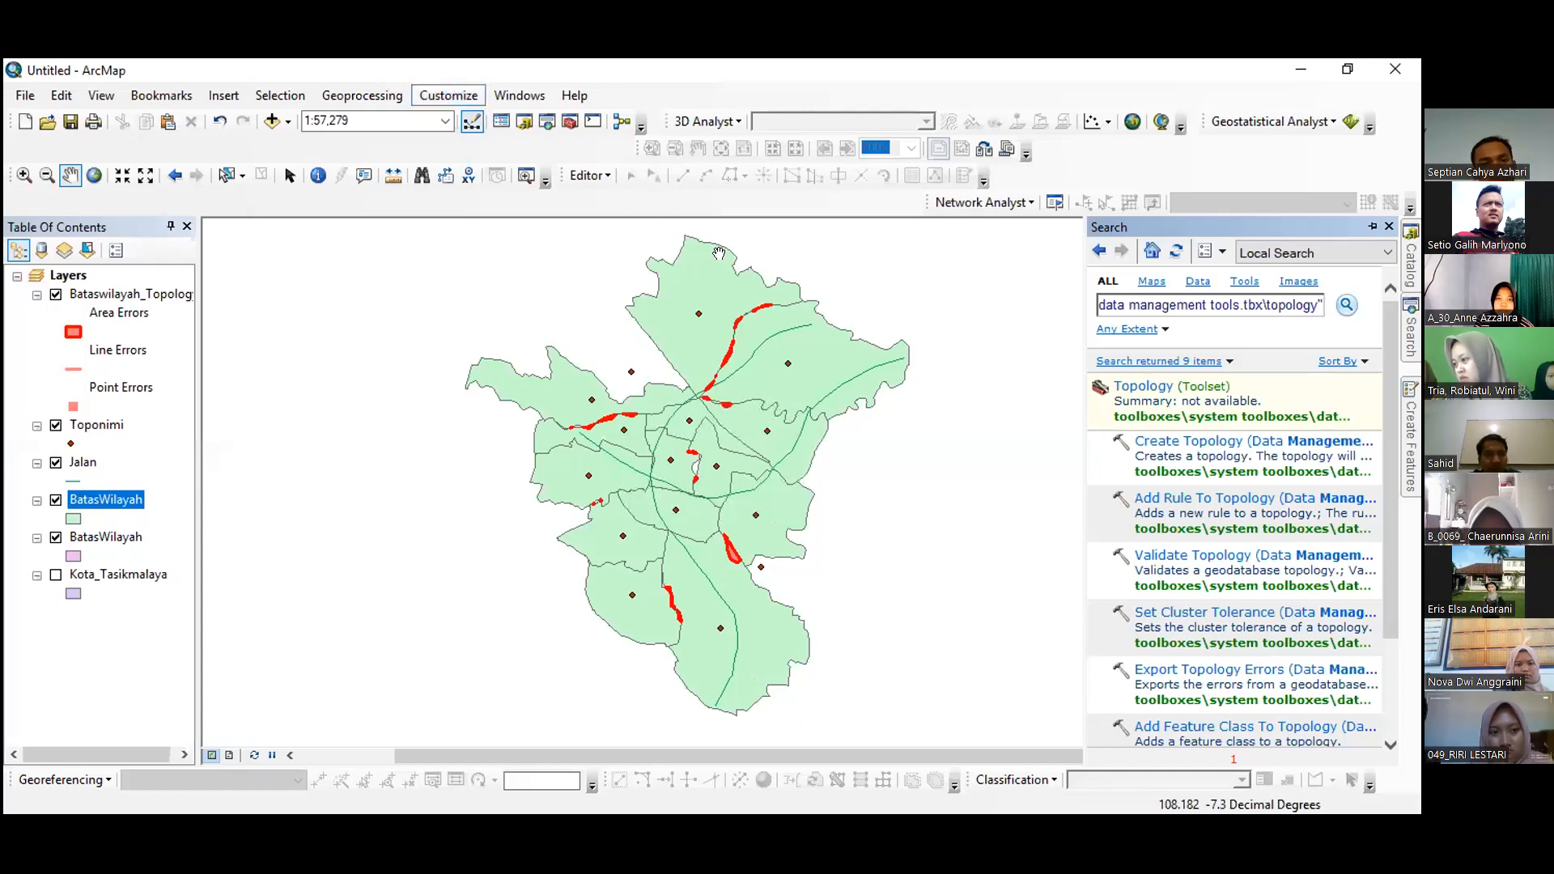
Step: Show the Topology toolbar in the map window
left_click(449, 95)
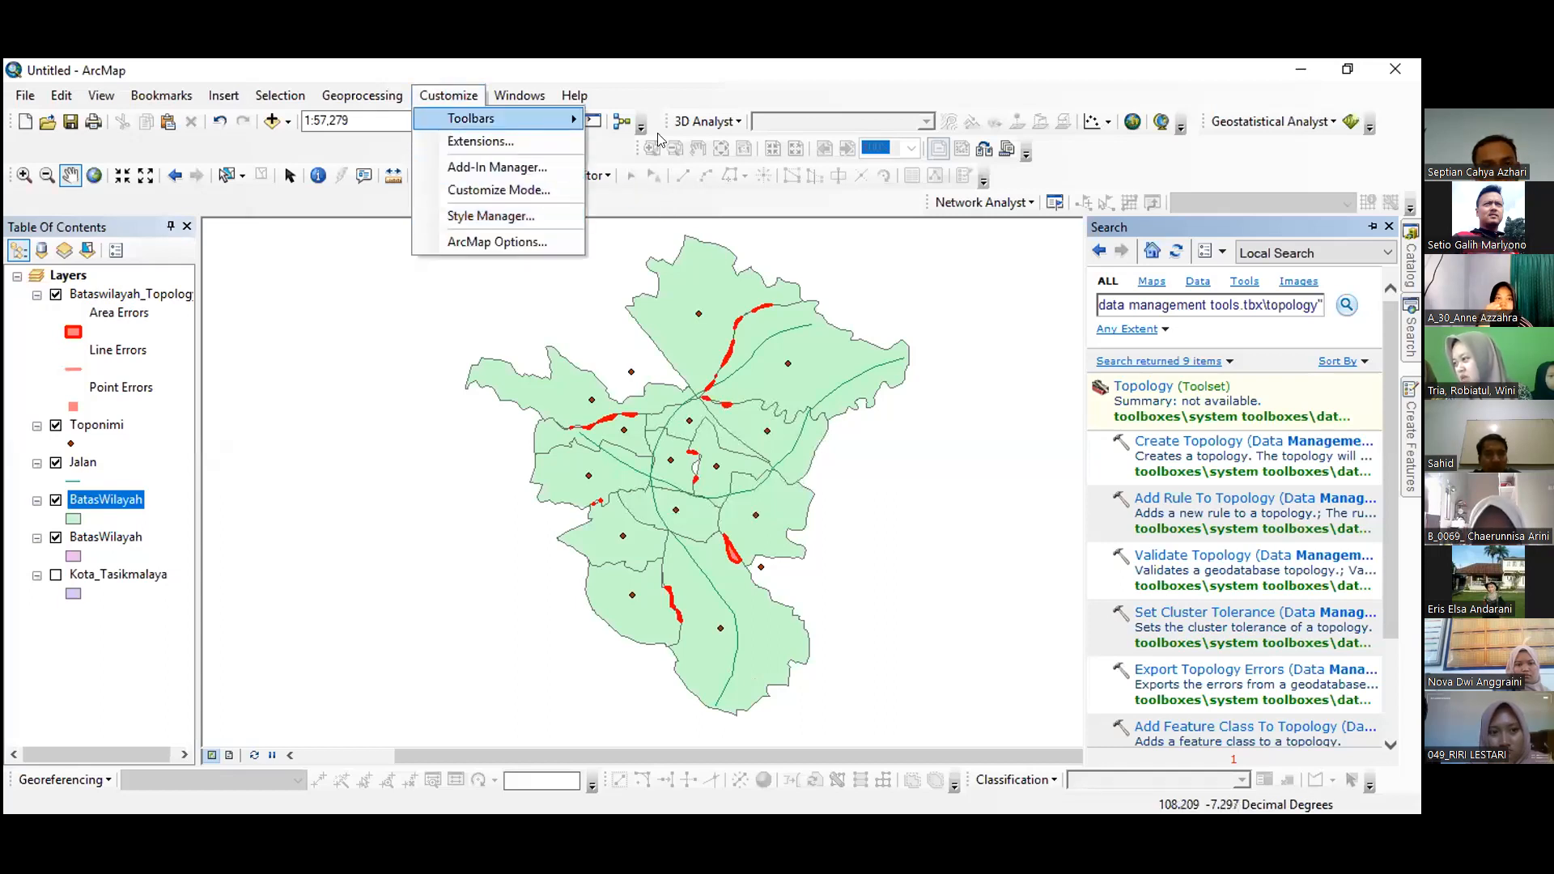
mouse_move(558, 134)
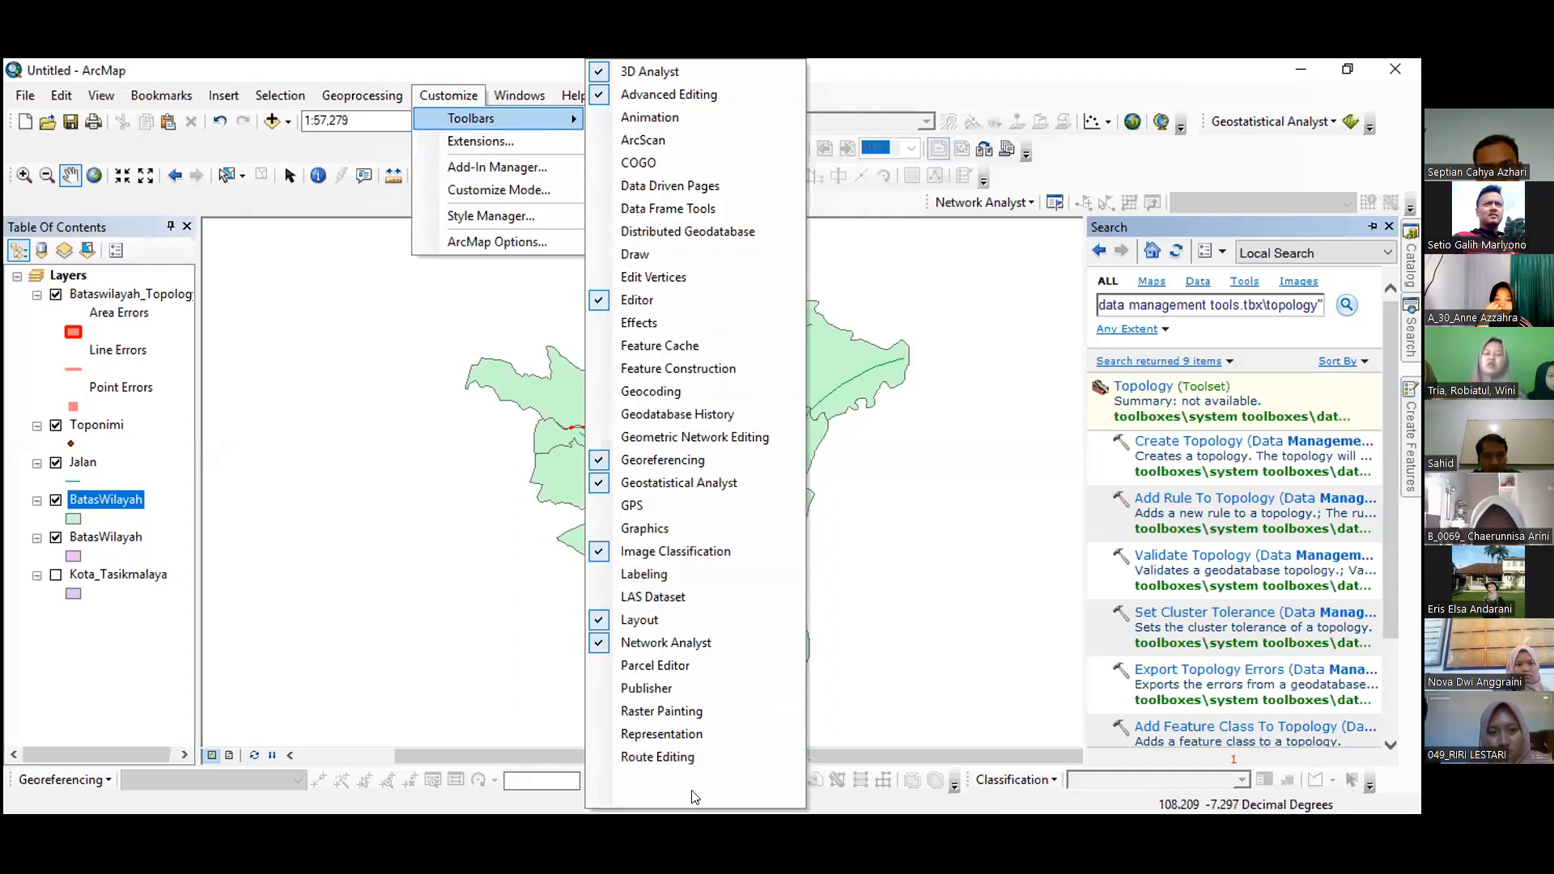
mouse_move(695, 799)
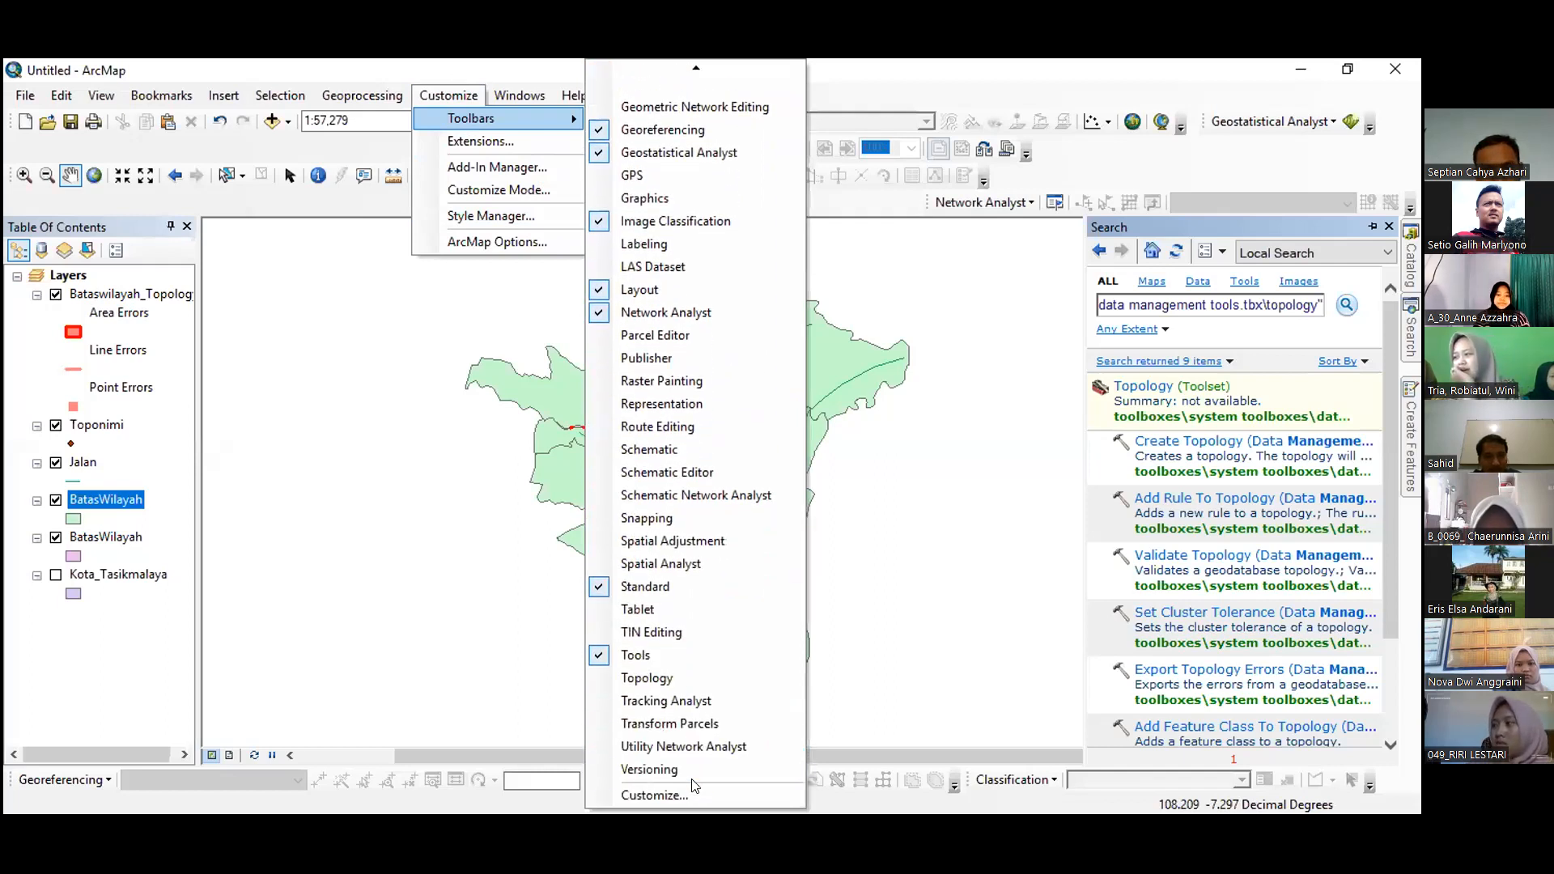
left_click(662, 684)
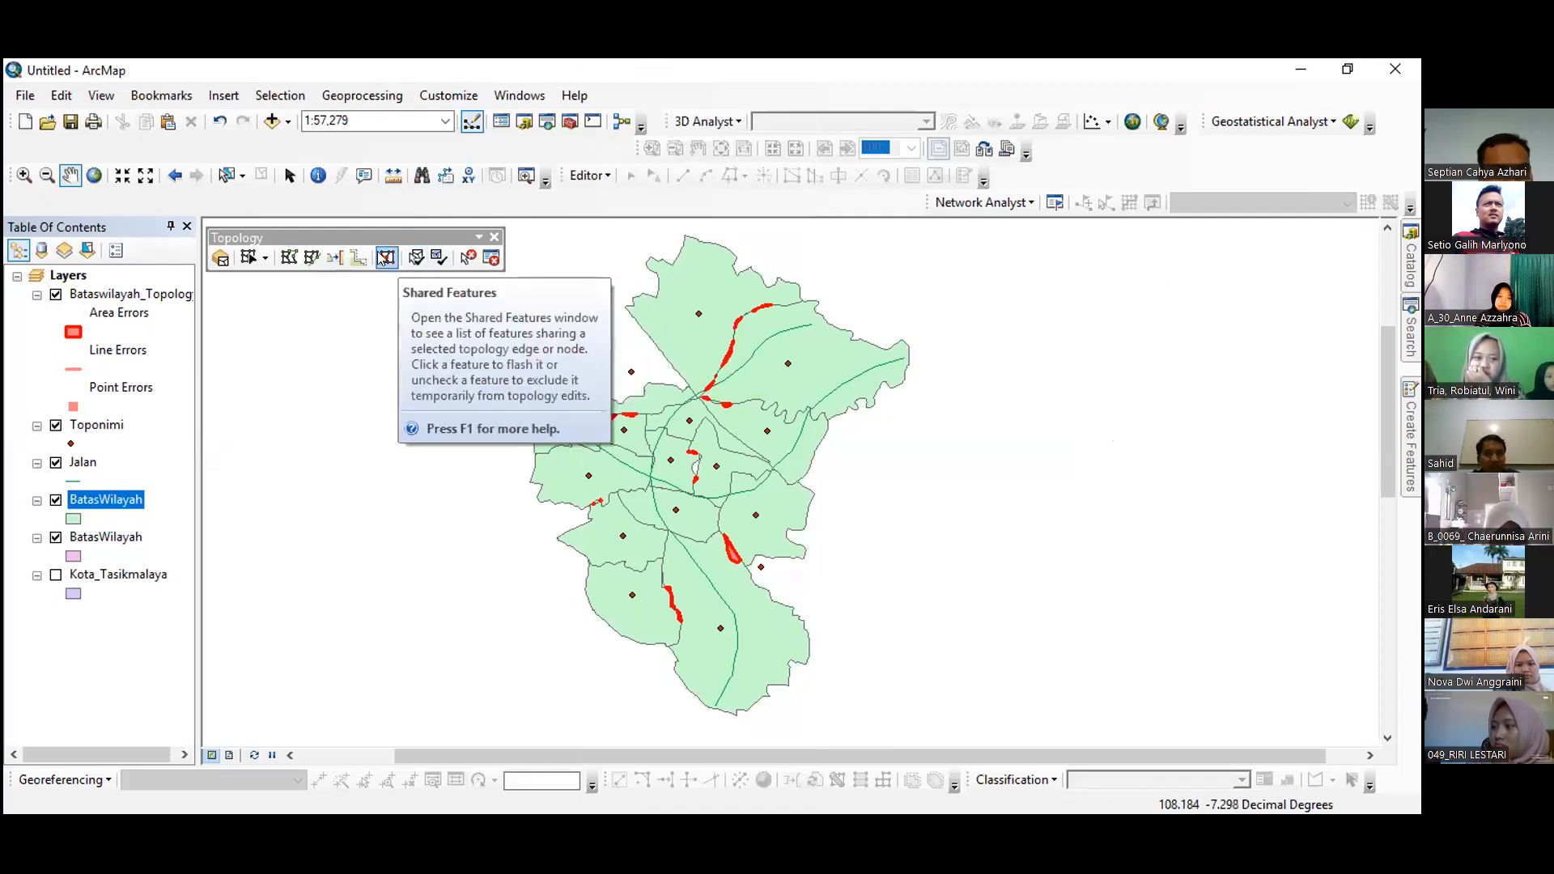
left_click(418, 258)
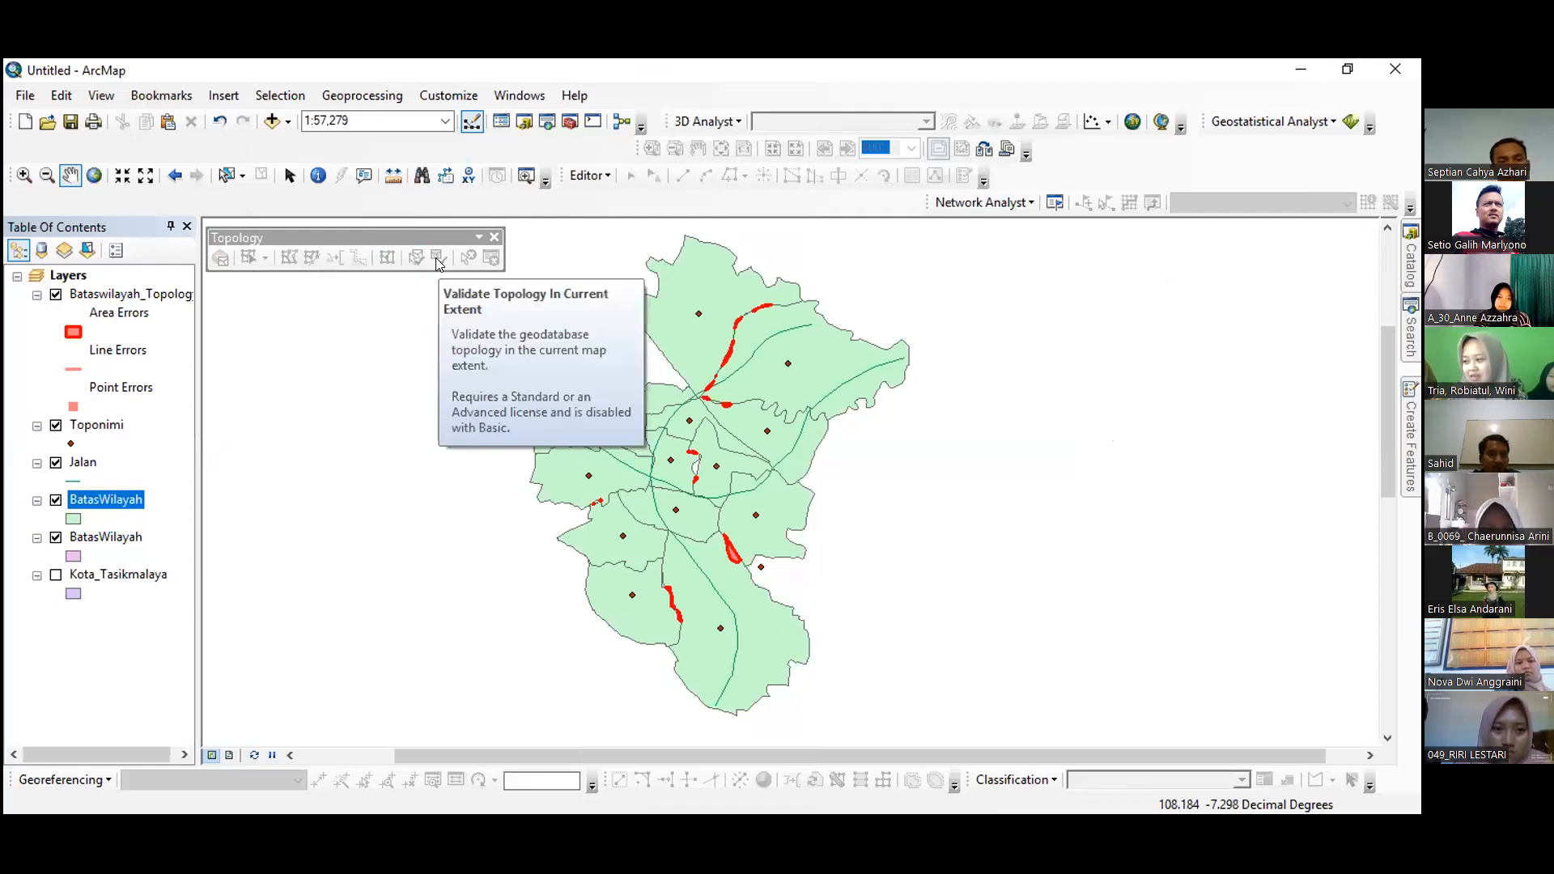
Step: Start an edit session on the BatasWilayah layer and validate the topology in the current map extent
left_click(593, 176)
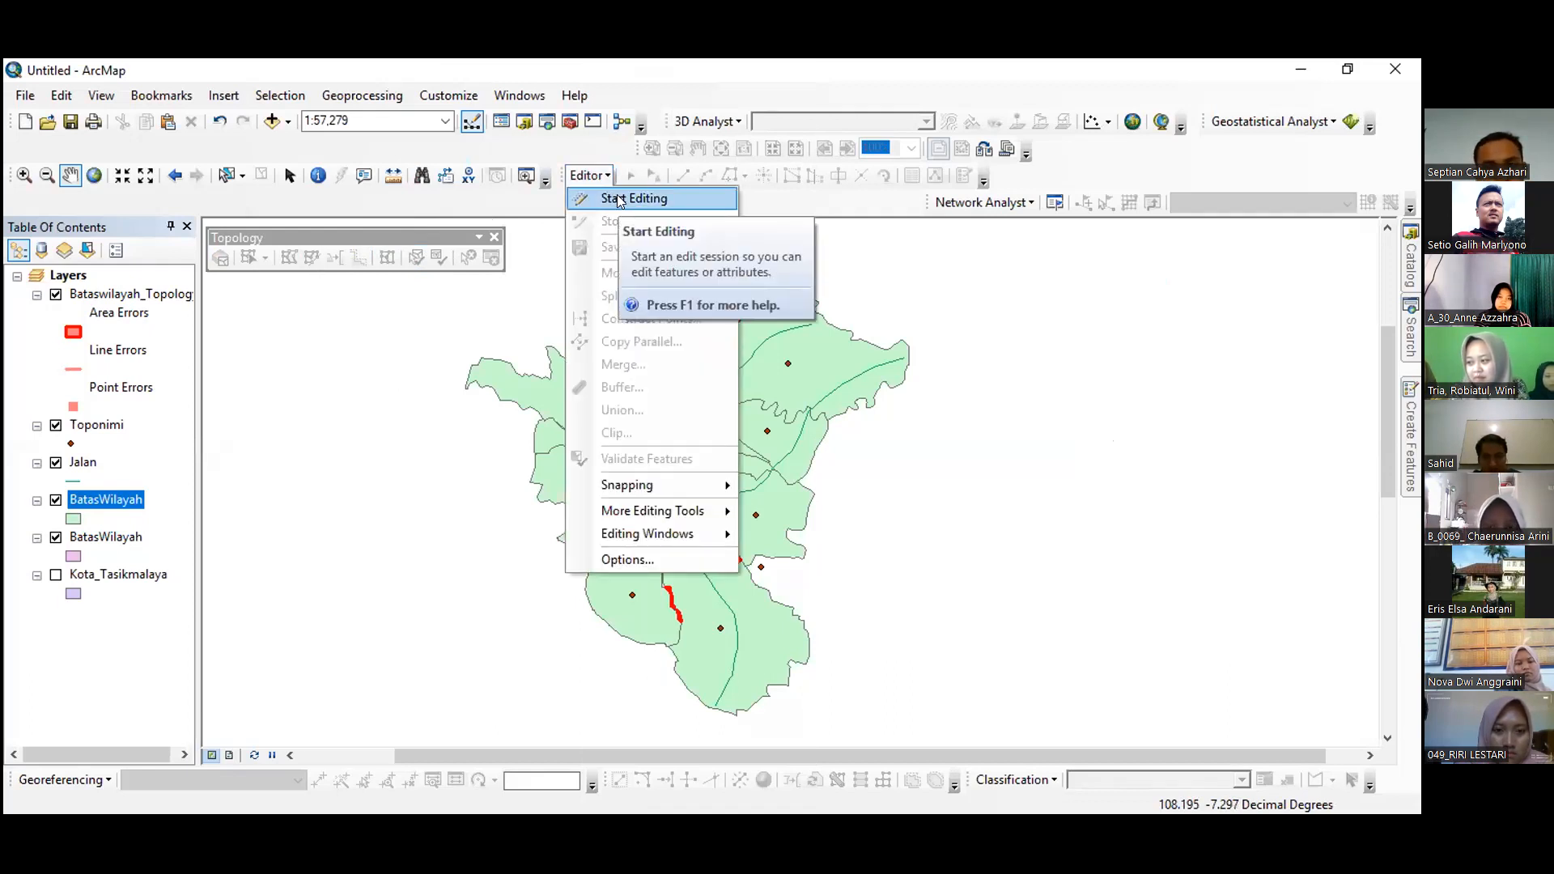
left_click(619, 200)
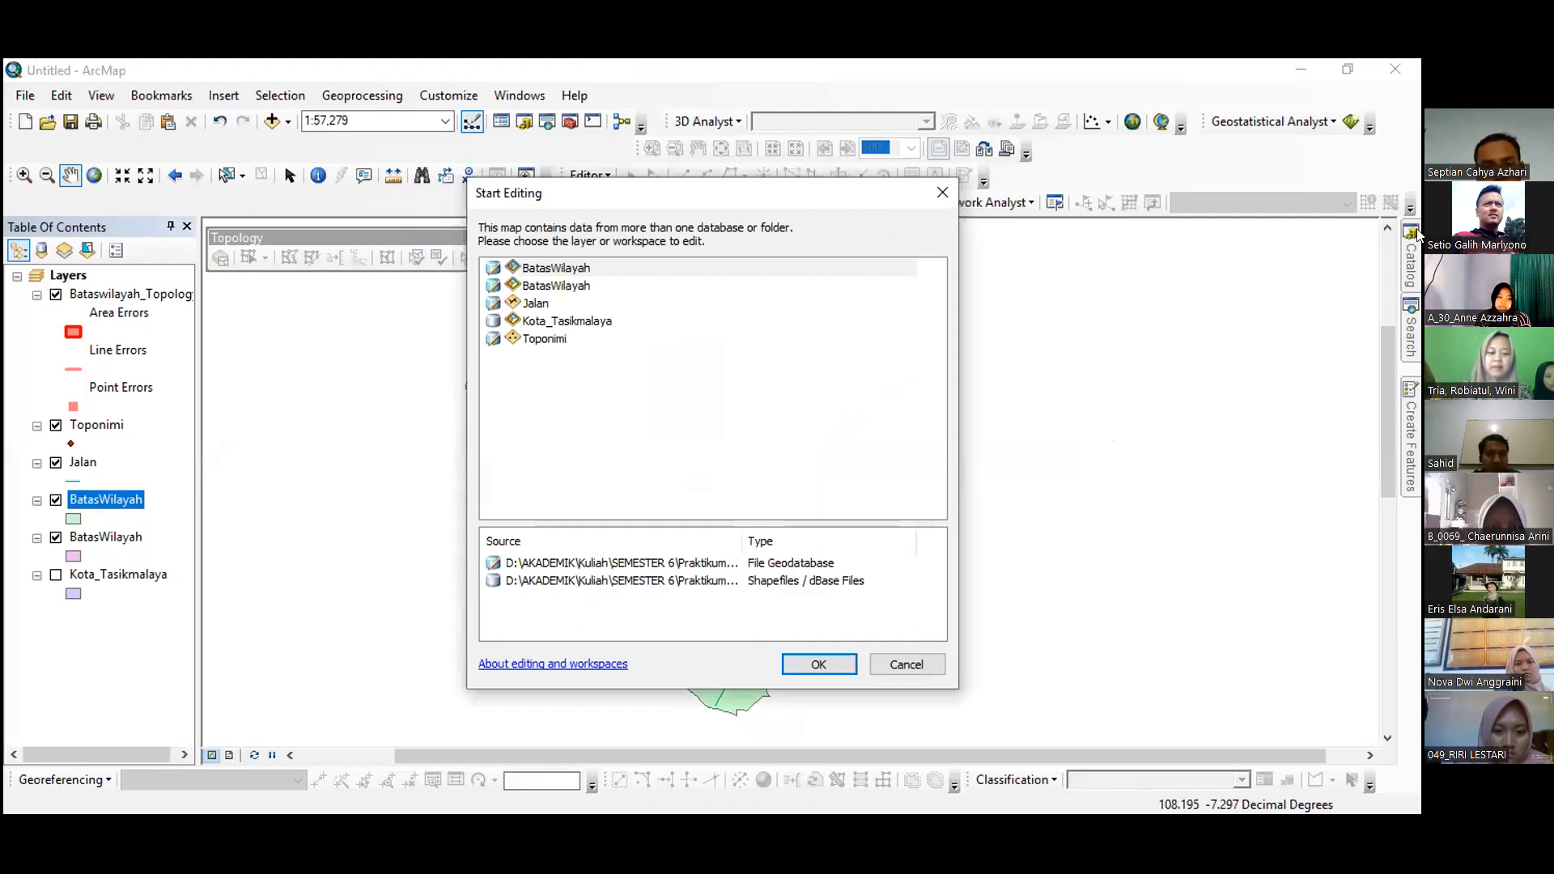
left_click(820, 665)
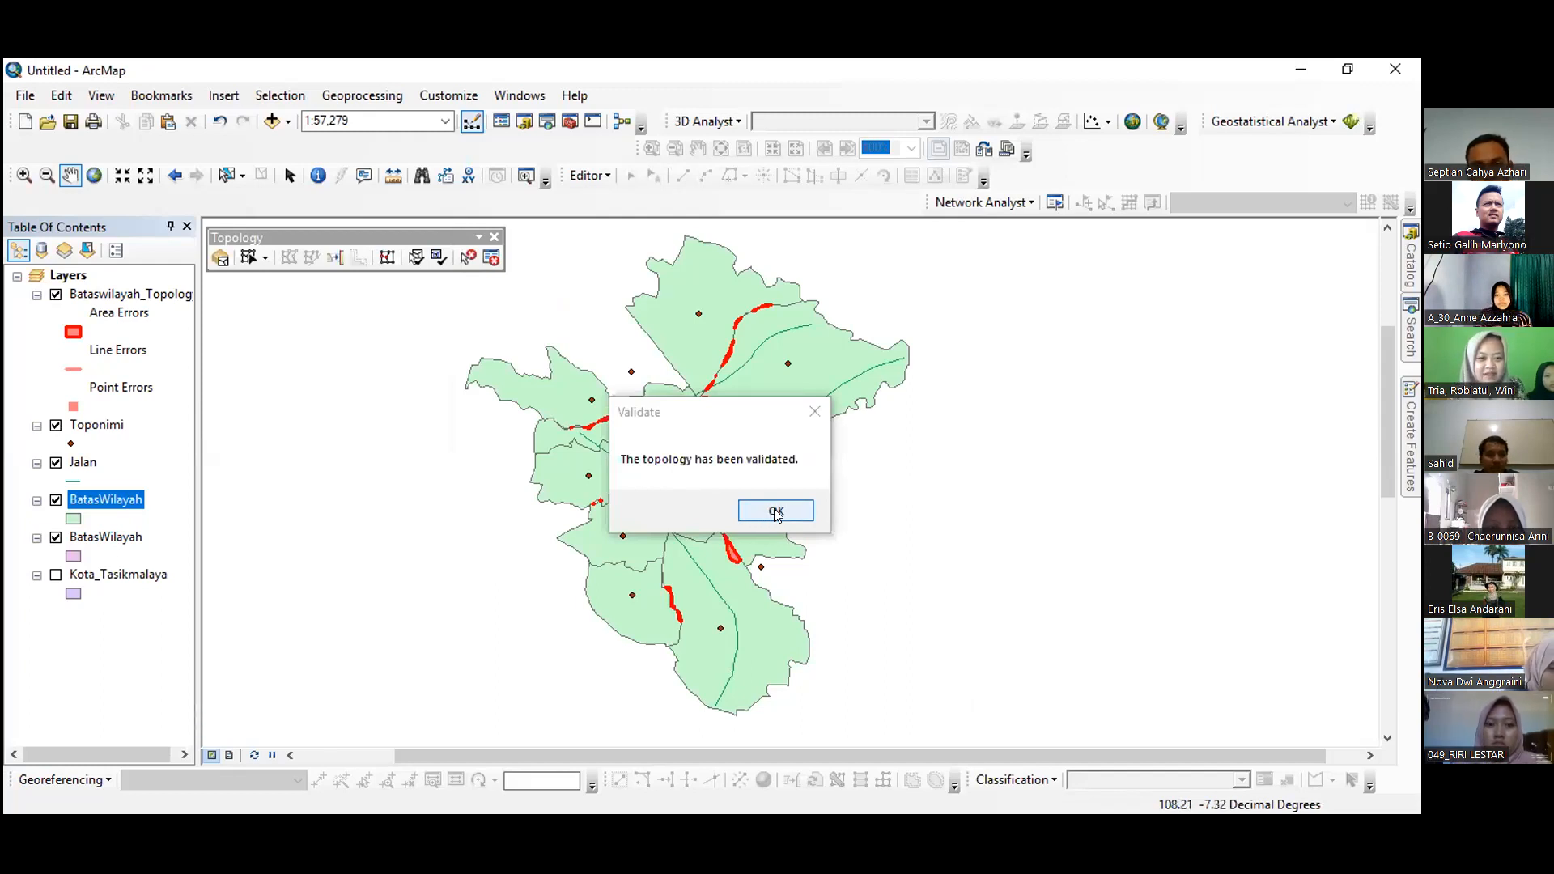
key("Return")
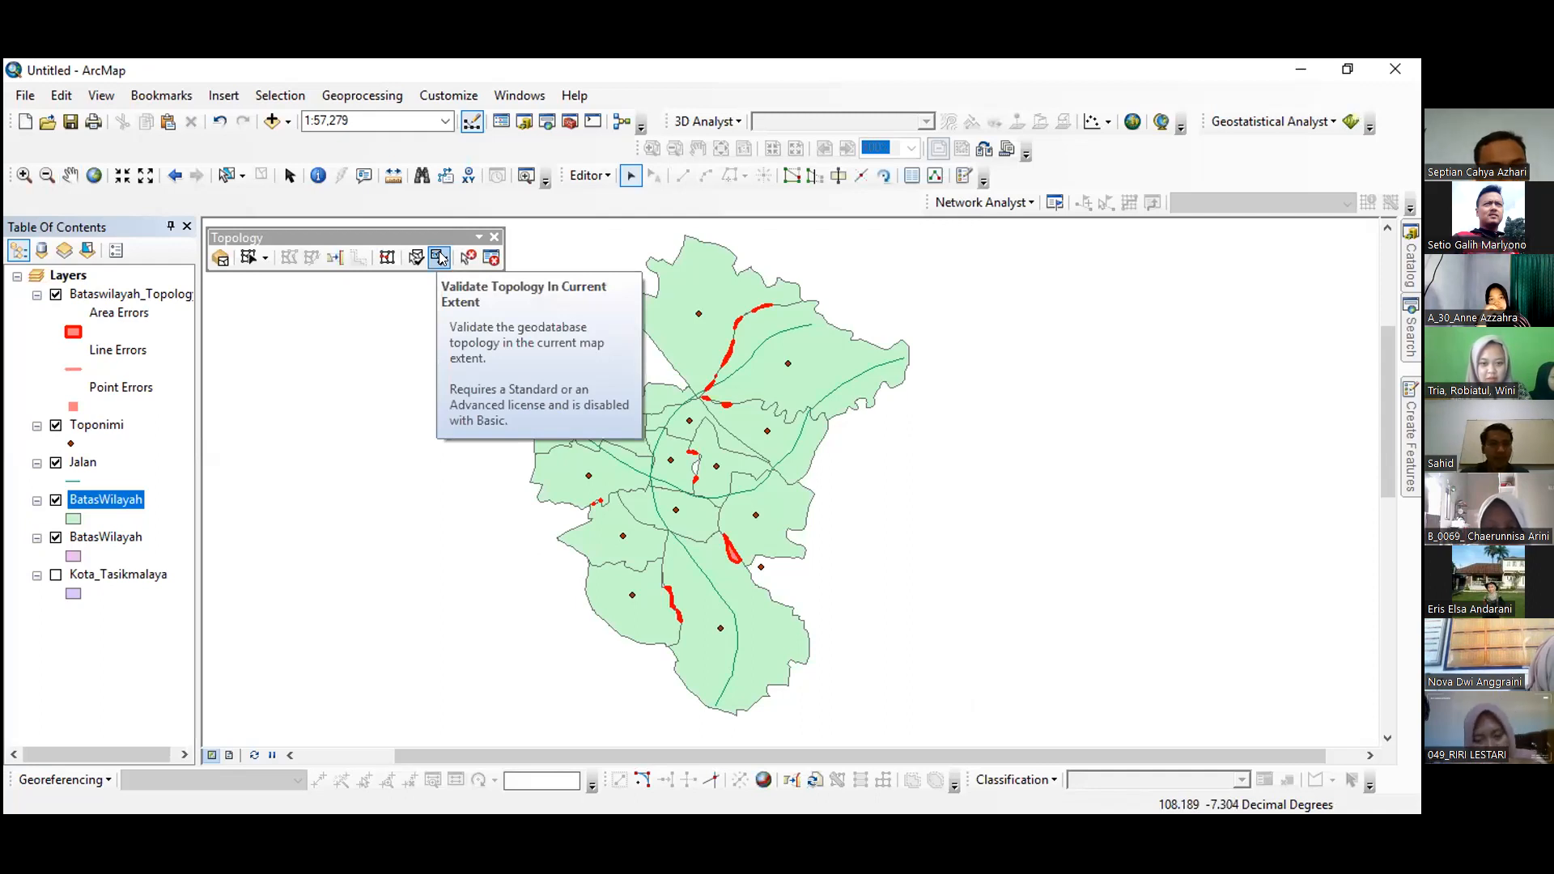
left_click(440, 258)
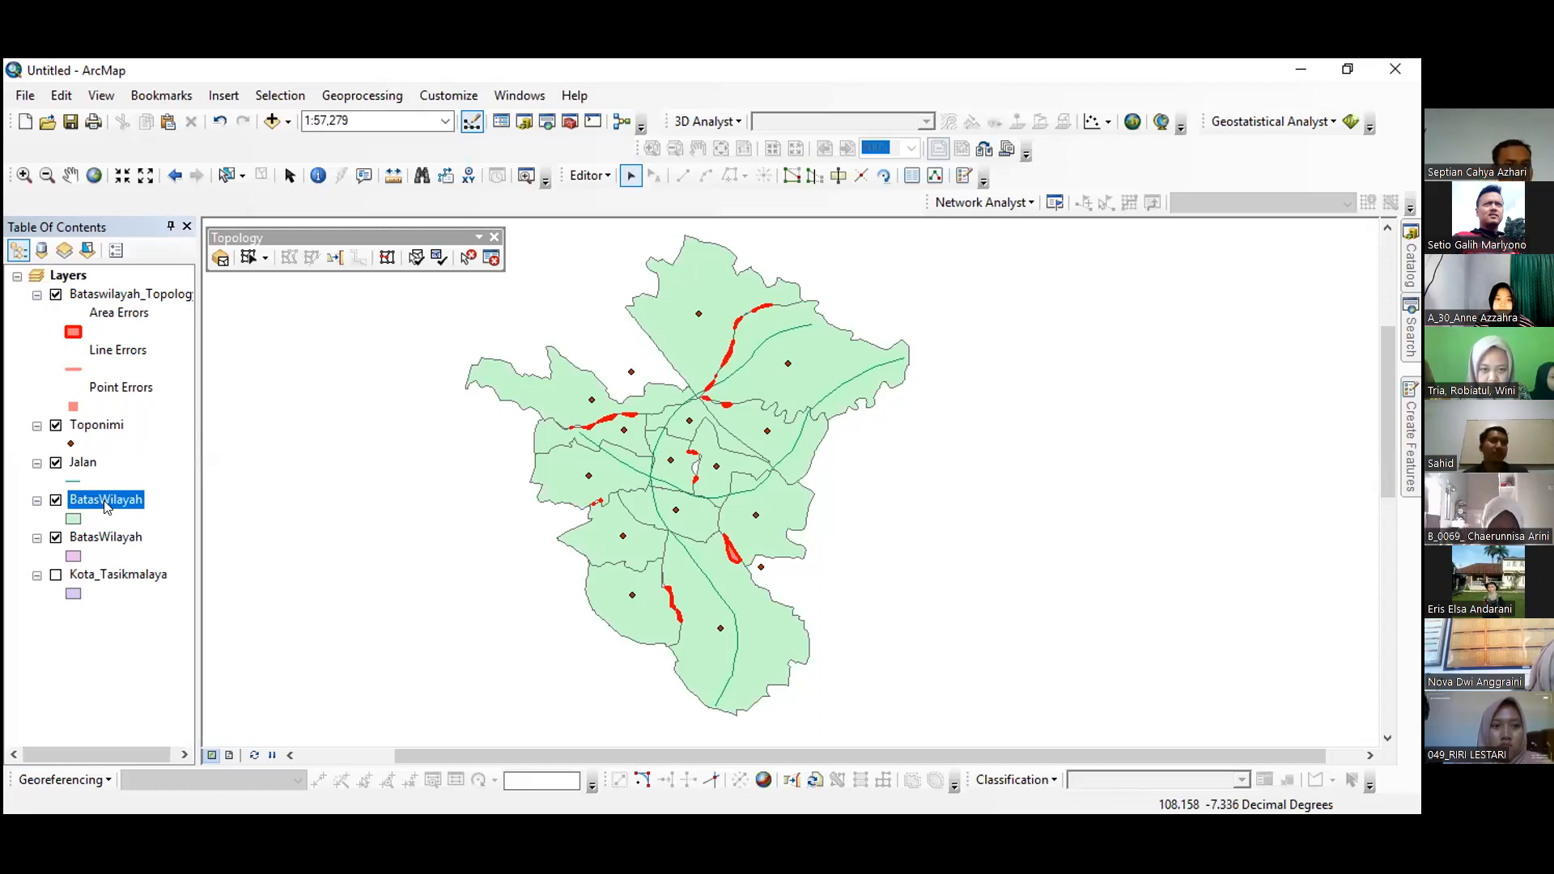
Step: Remove the Bataswilayah_Topology layer from the map
left_click(37, 296)
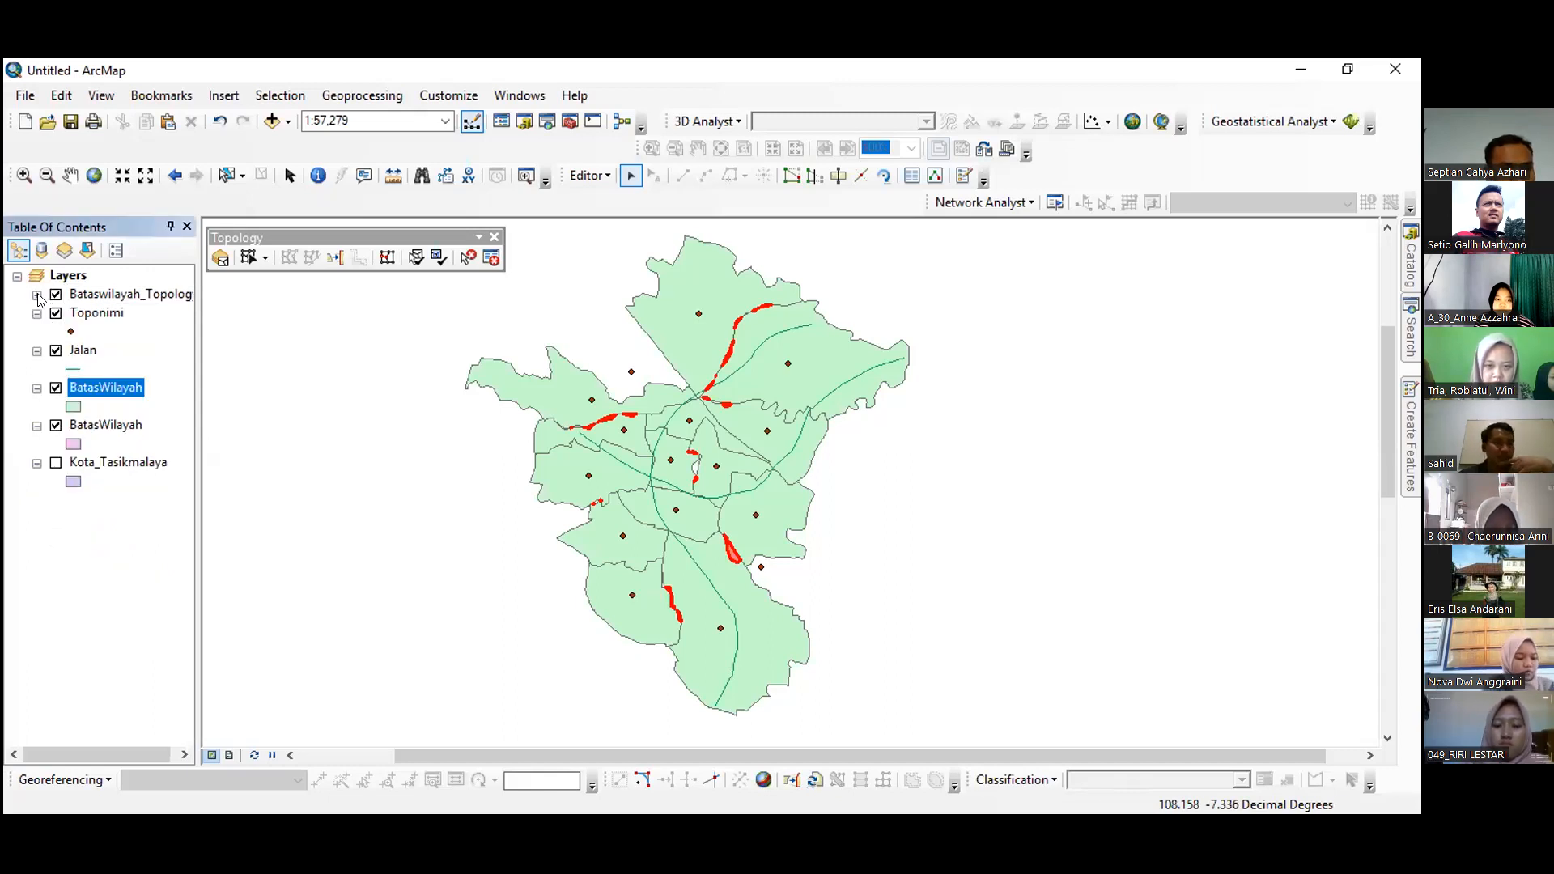
left_click(95, 298)
right_click(98, 295)
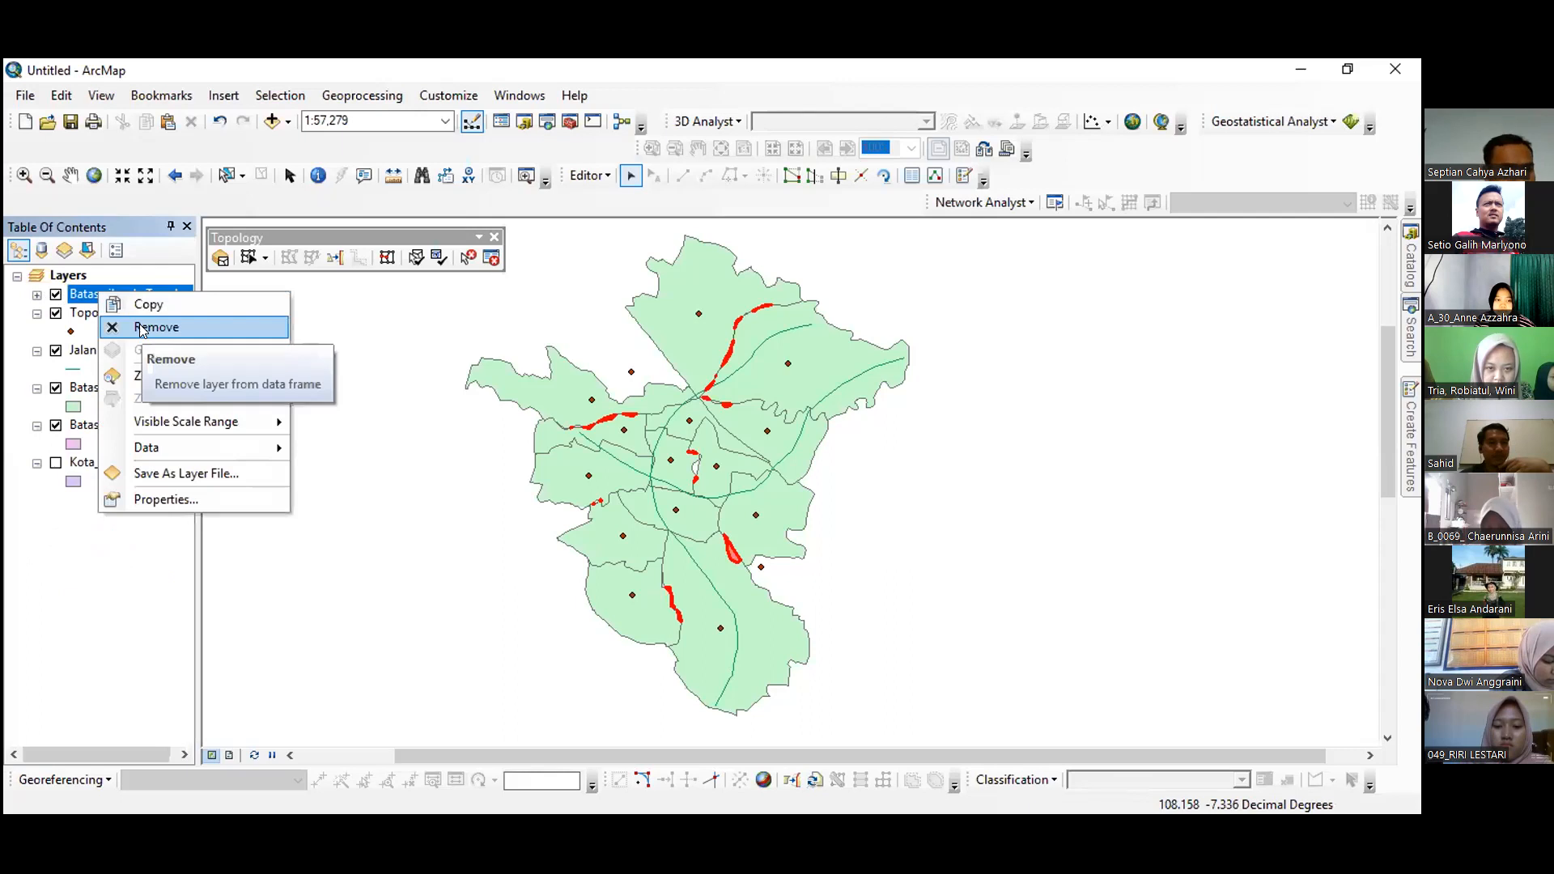
left_click(139, 324)
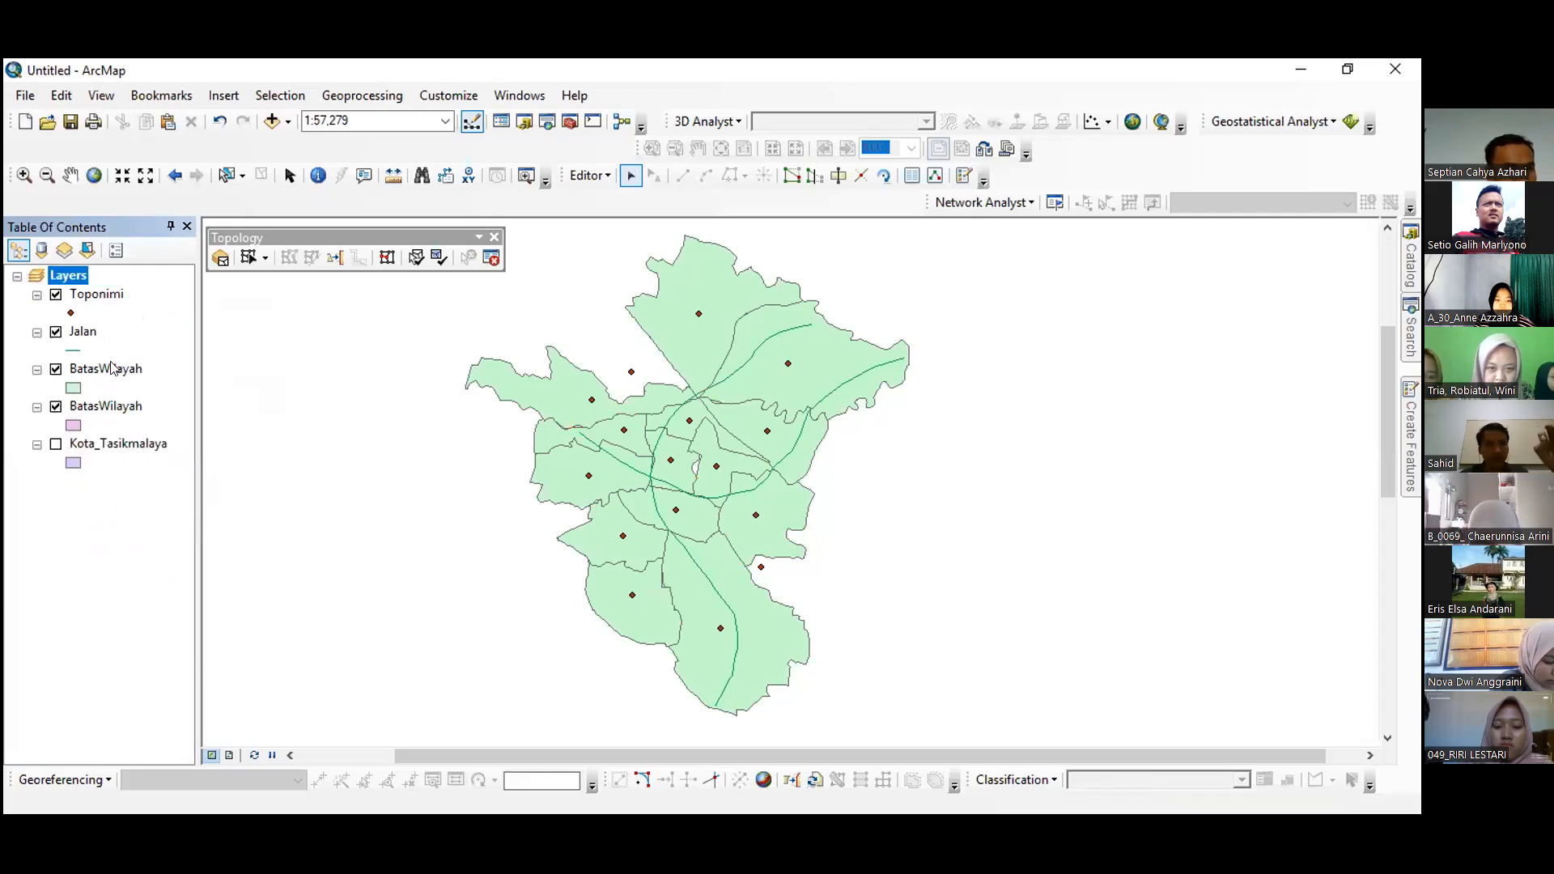
left_click(94, 294)
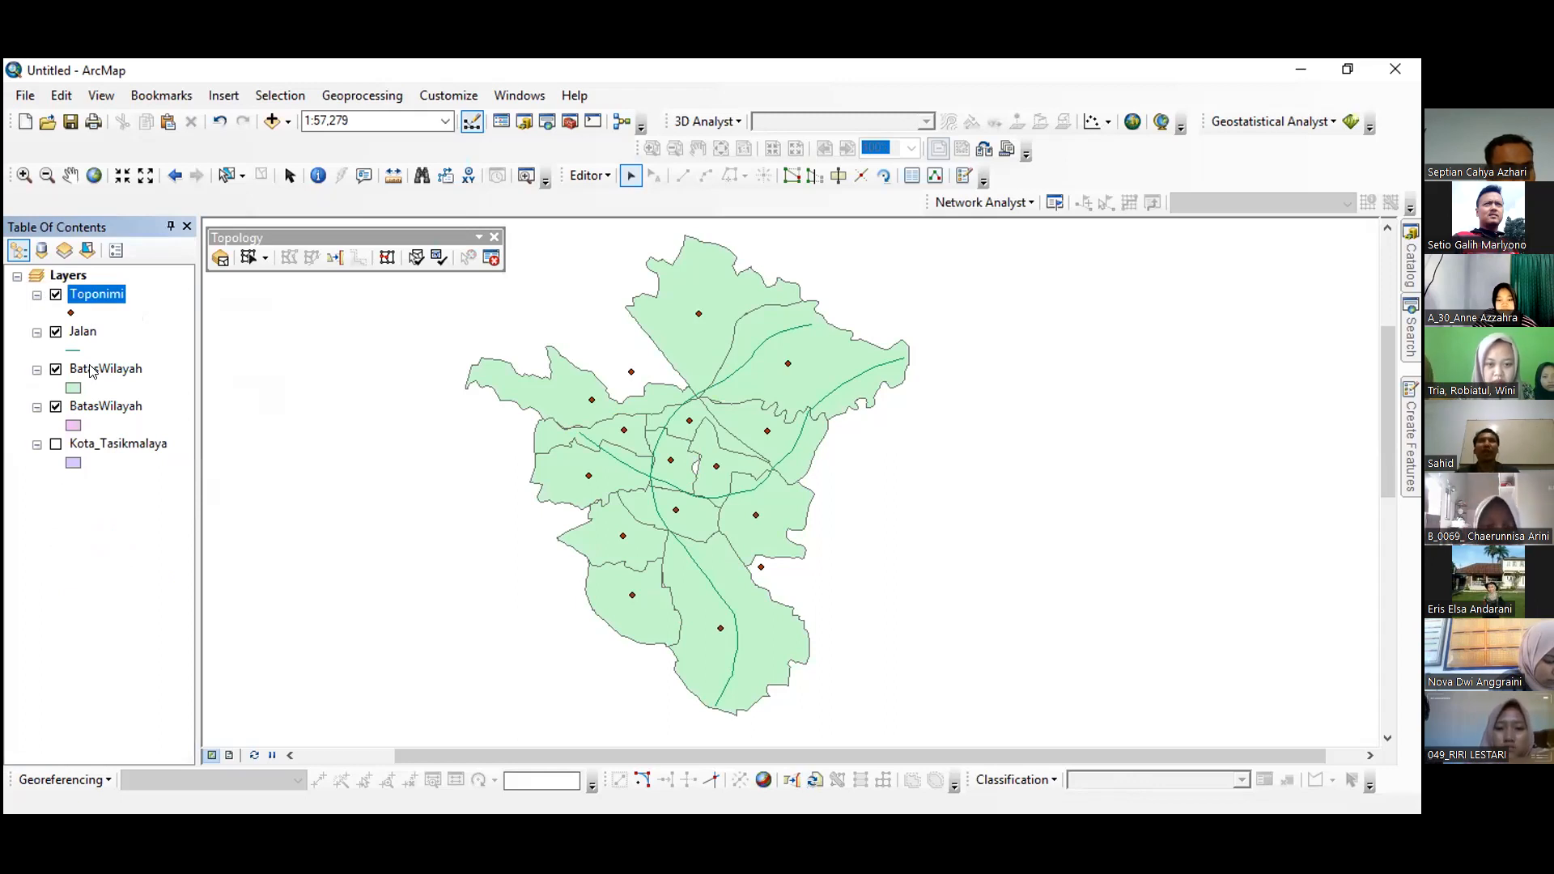
left_click(92, 371)
left_click(80, 298)
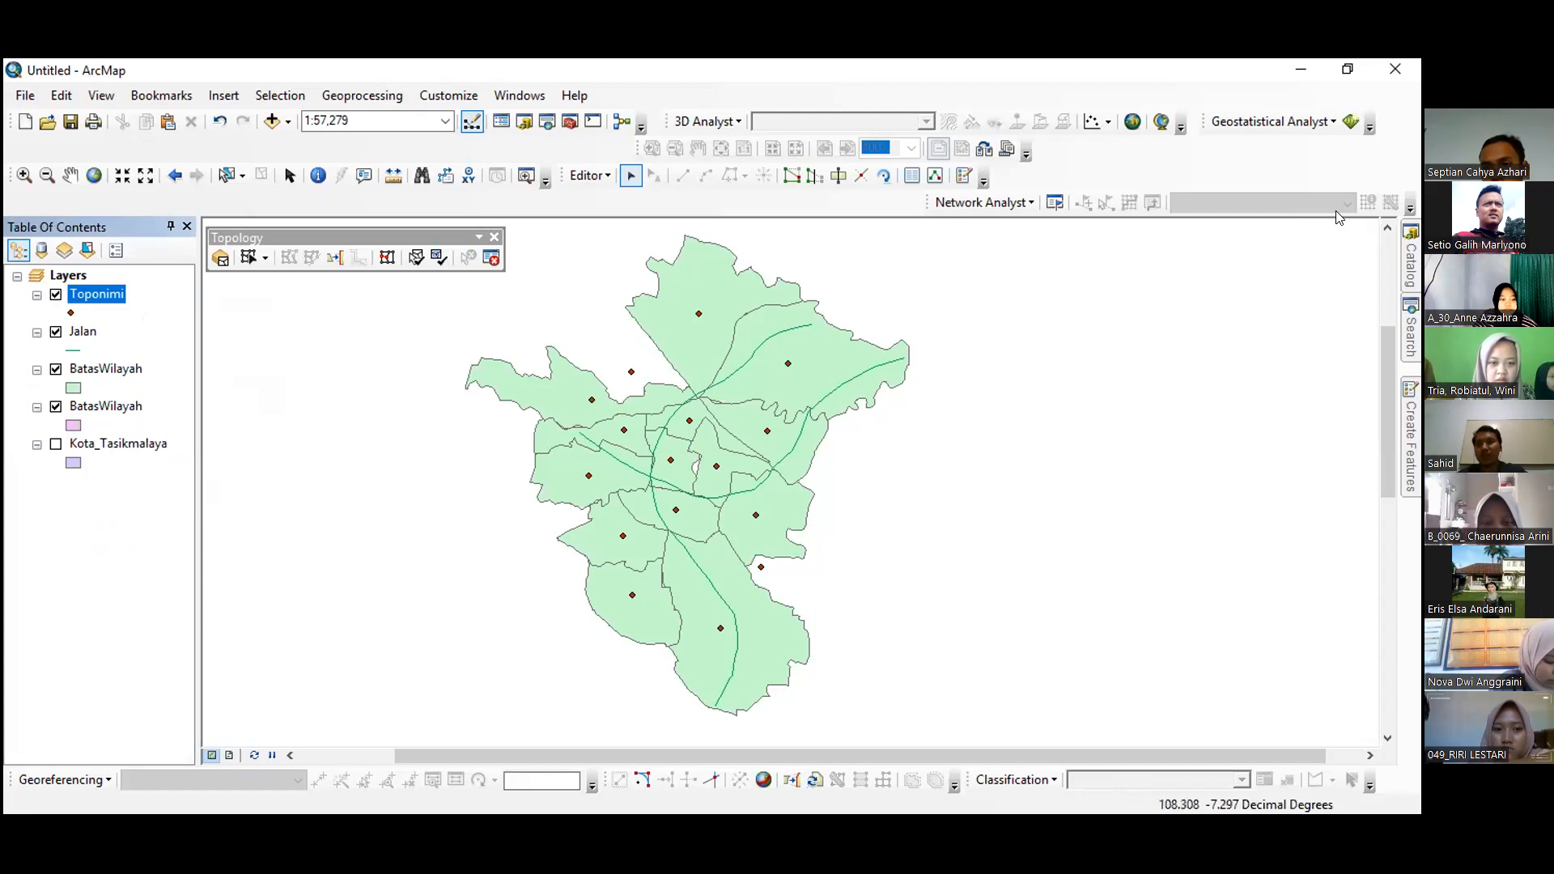
Step: Add Bataswilayah_Topology from ContohTopologi.gdb to the map together with all feature classes that participate in it
left_click(1410, 258)
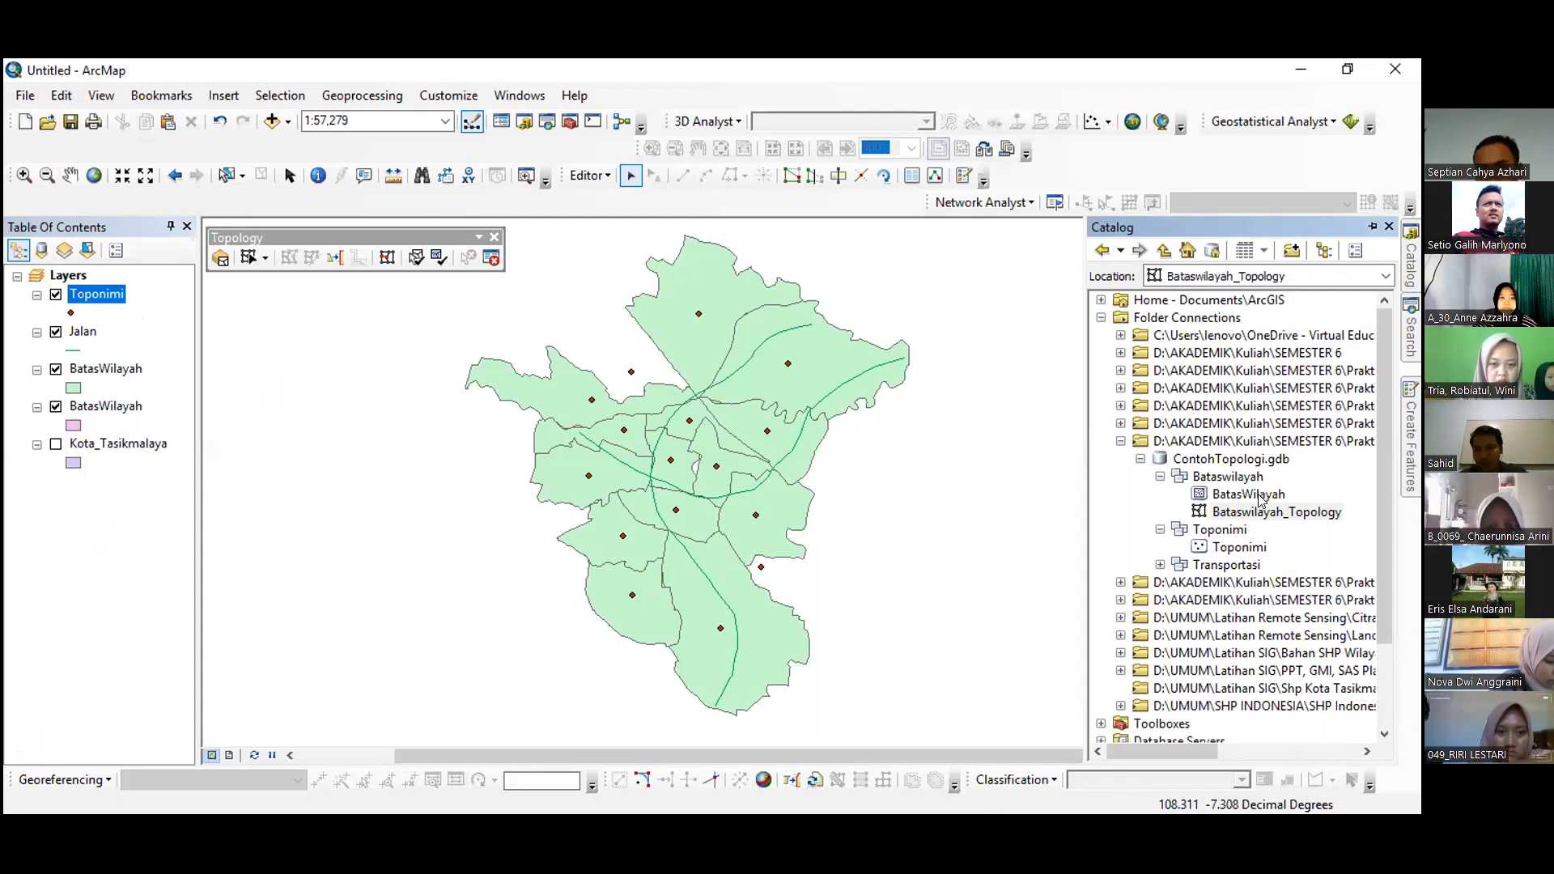
left_click_drag(1251, 508, 605, 455)
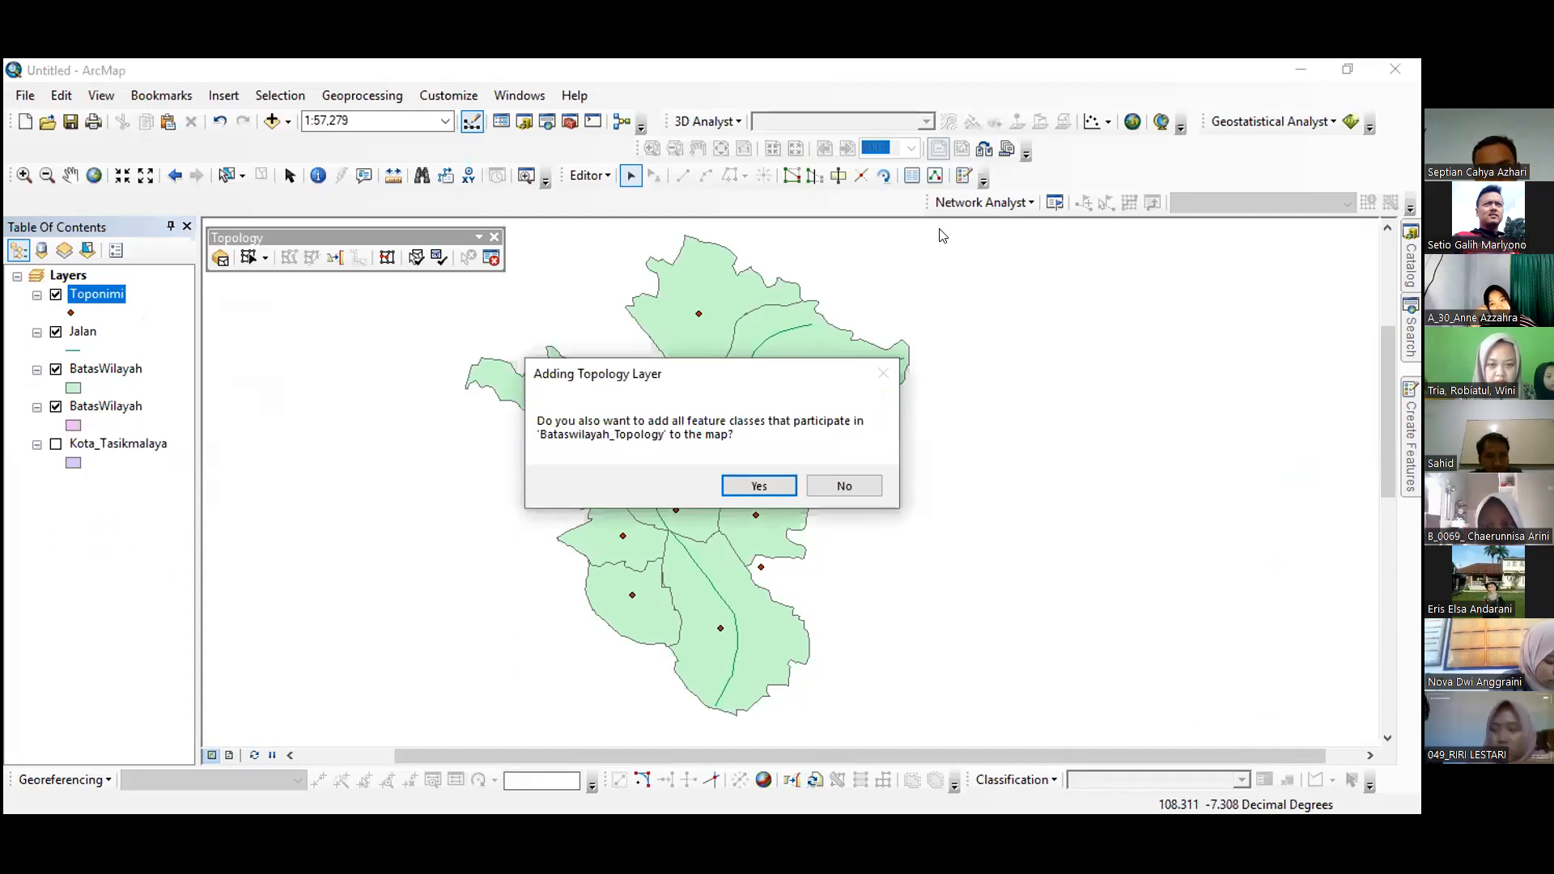
left_click(755, 483)
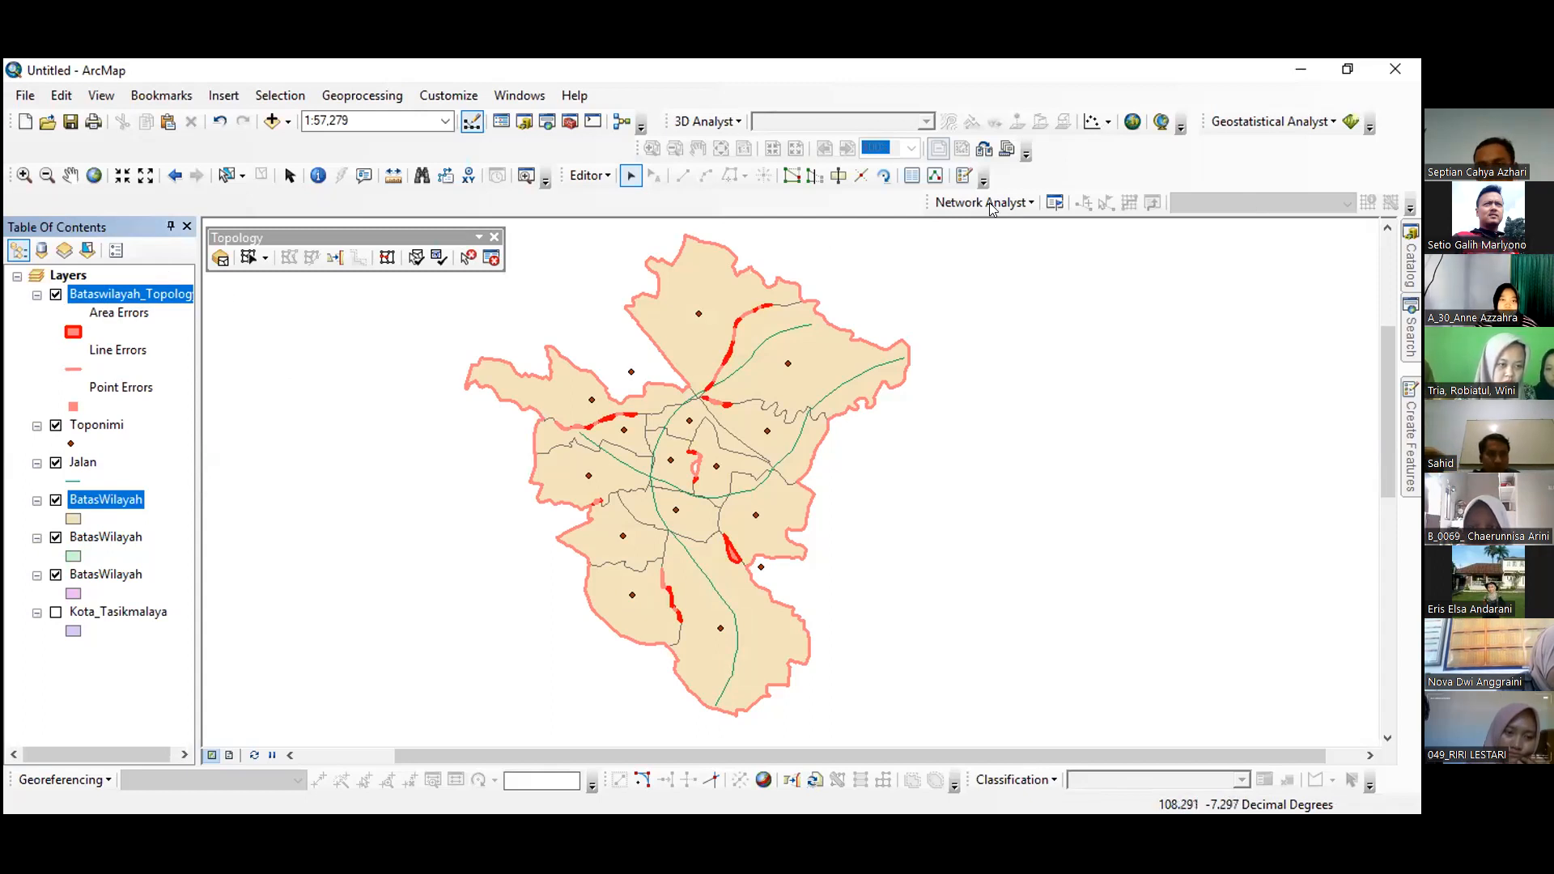
left_click(1411, 263)
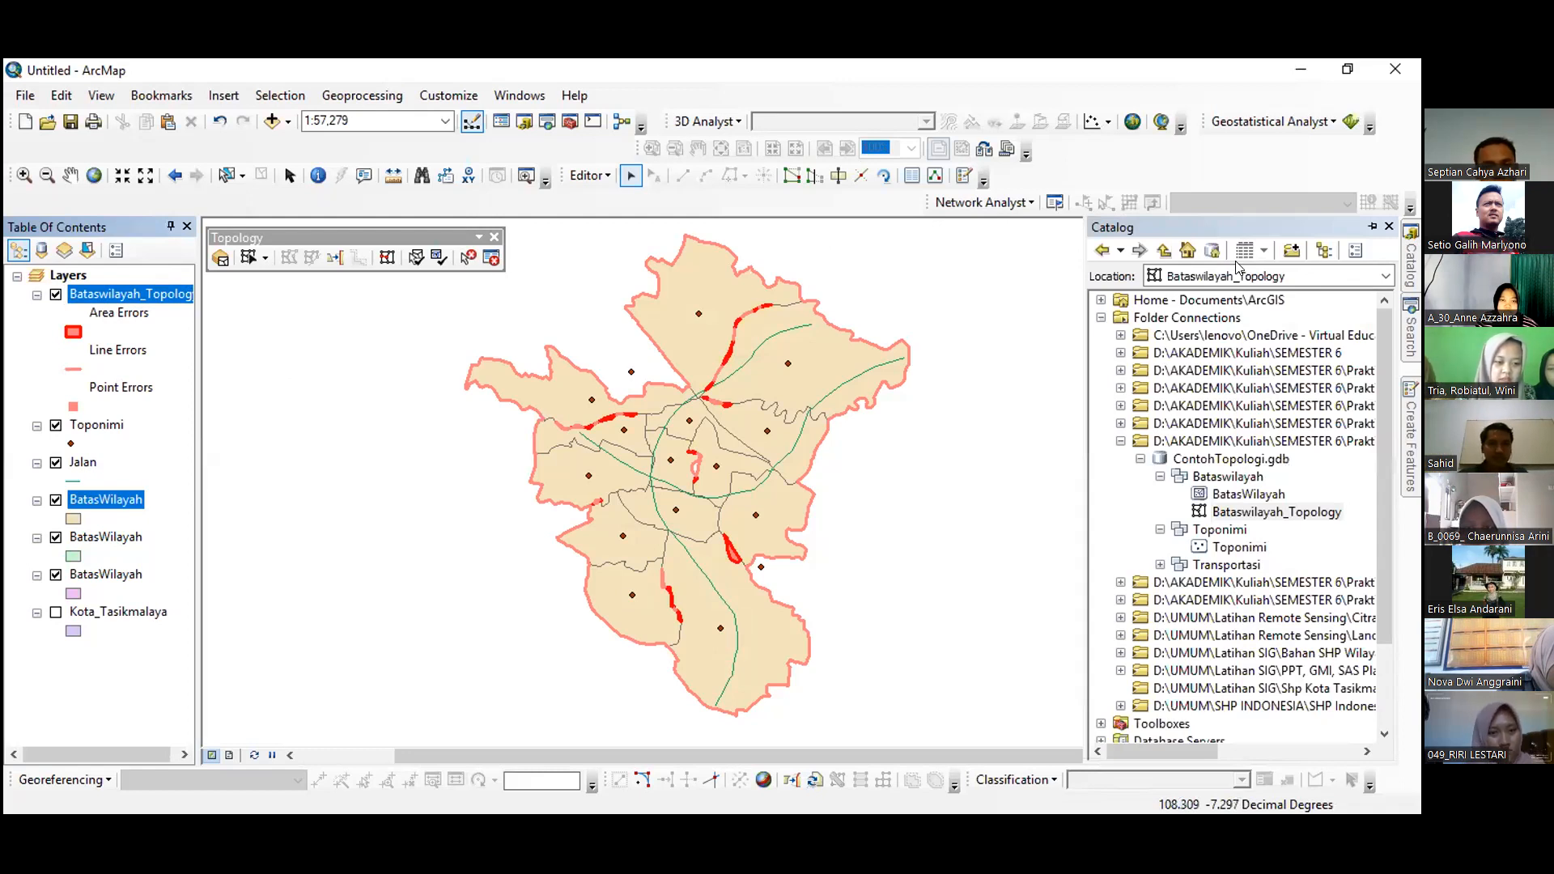
left_click(111, 295, "ctrl")
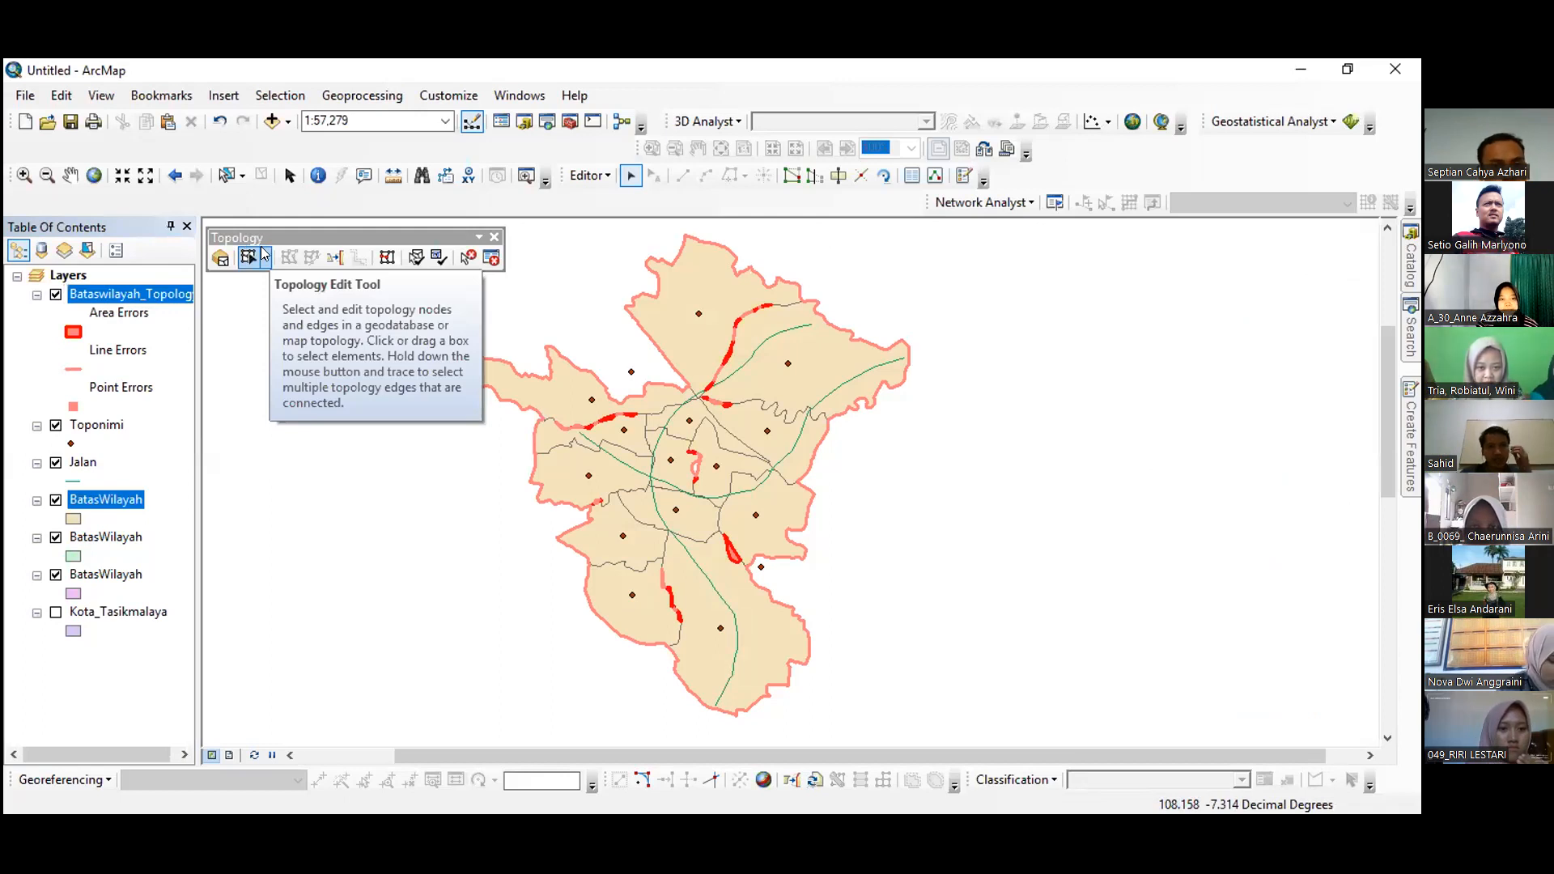
Step: Activate the Fix Topology Error tool and list the errors from all rules in the Error Inspector, without restricting them to the visible extent
left_click(469, 259)
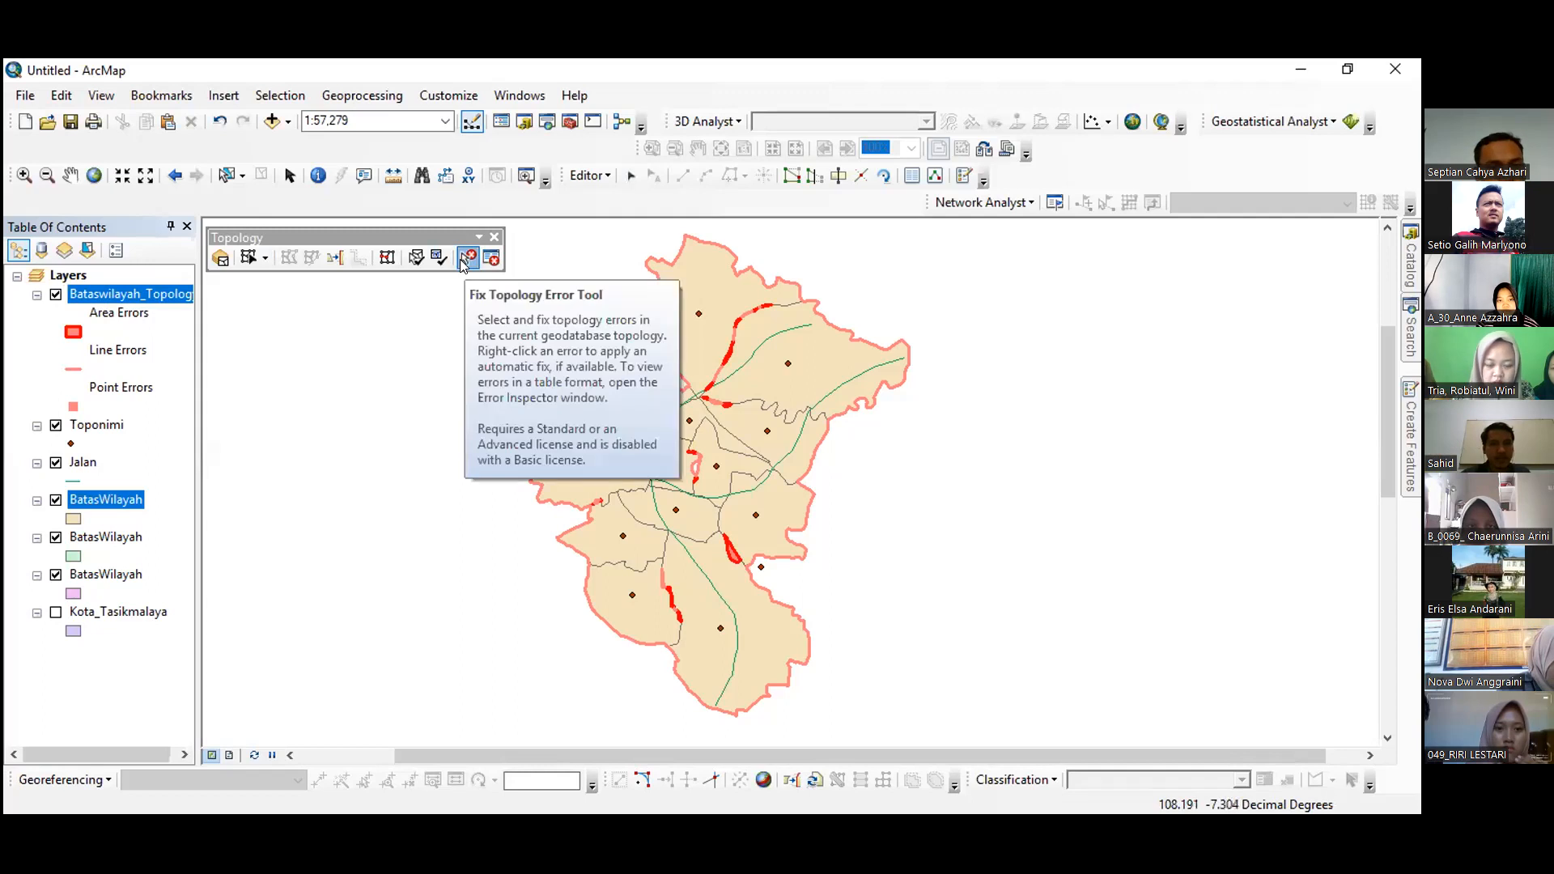
left_click(491, 258)
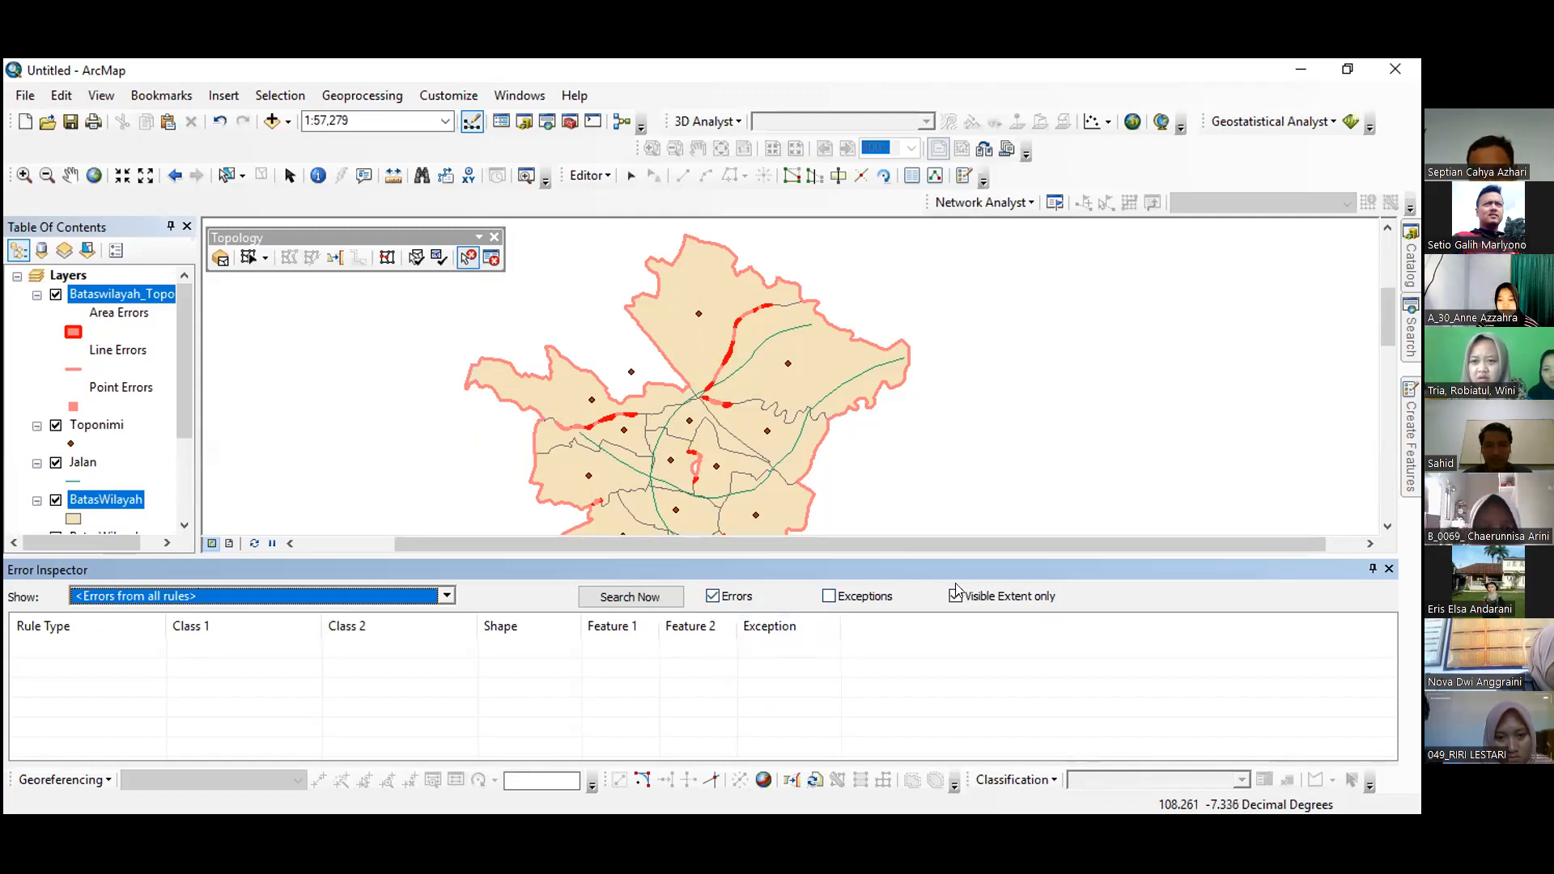
left_click(956, 597)
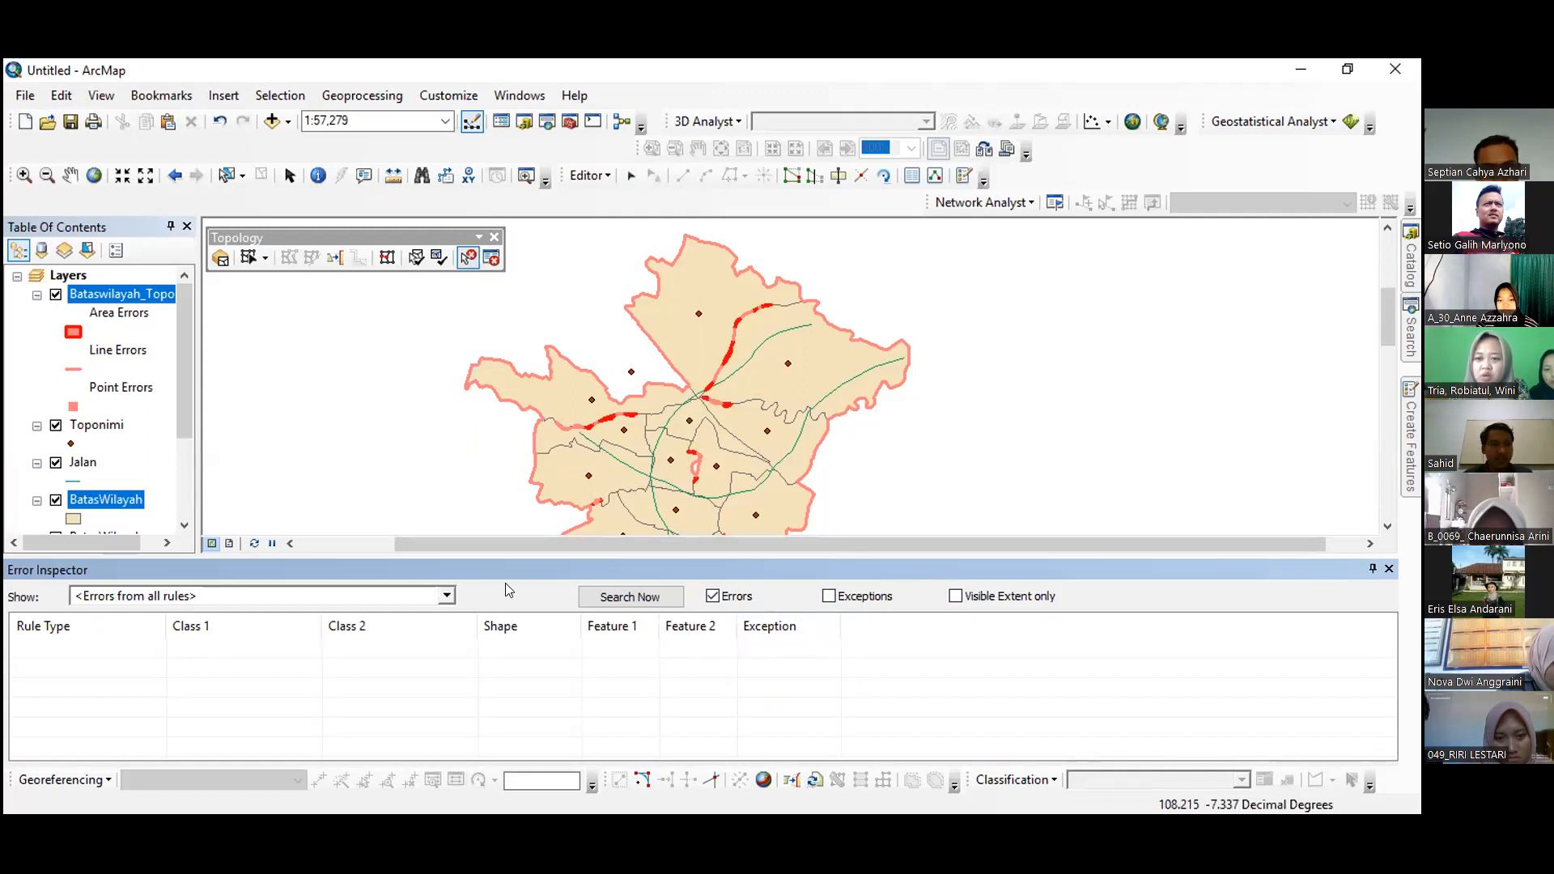
left_click(630, 596)
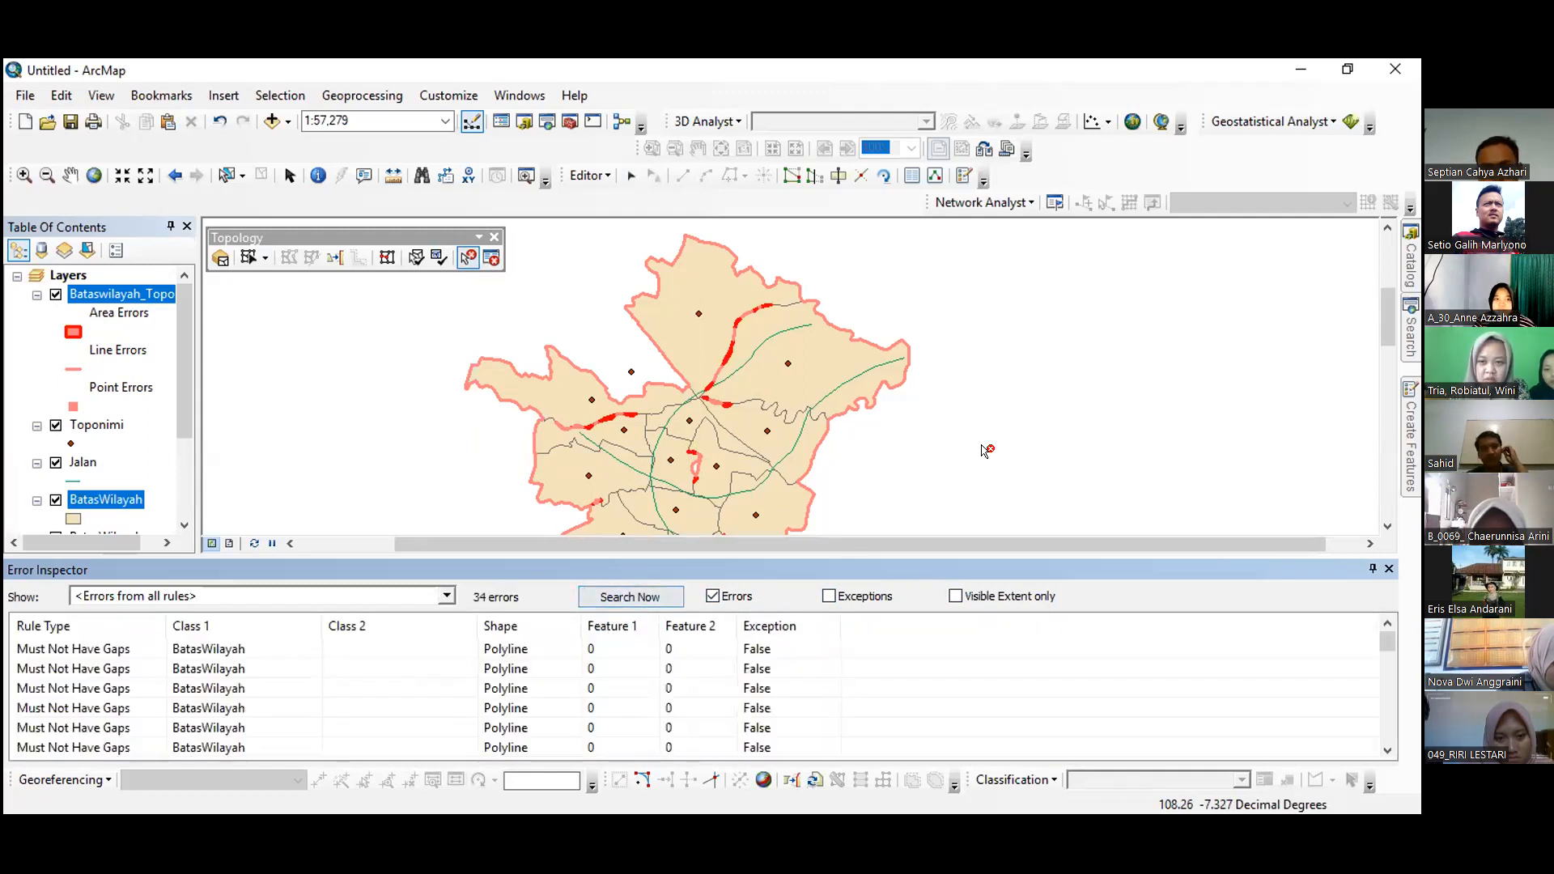
scroll(938, 629, "down", 9)
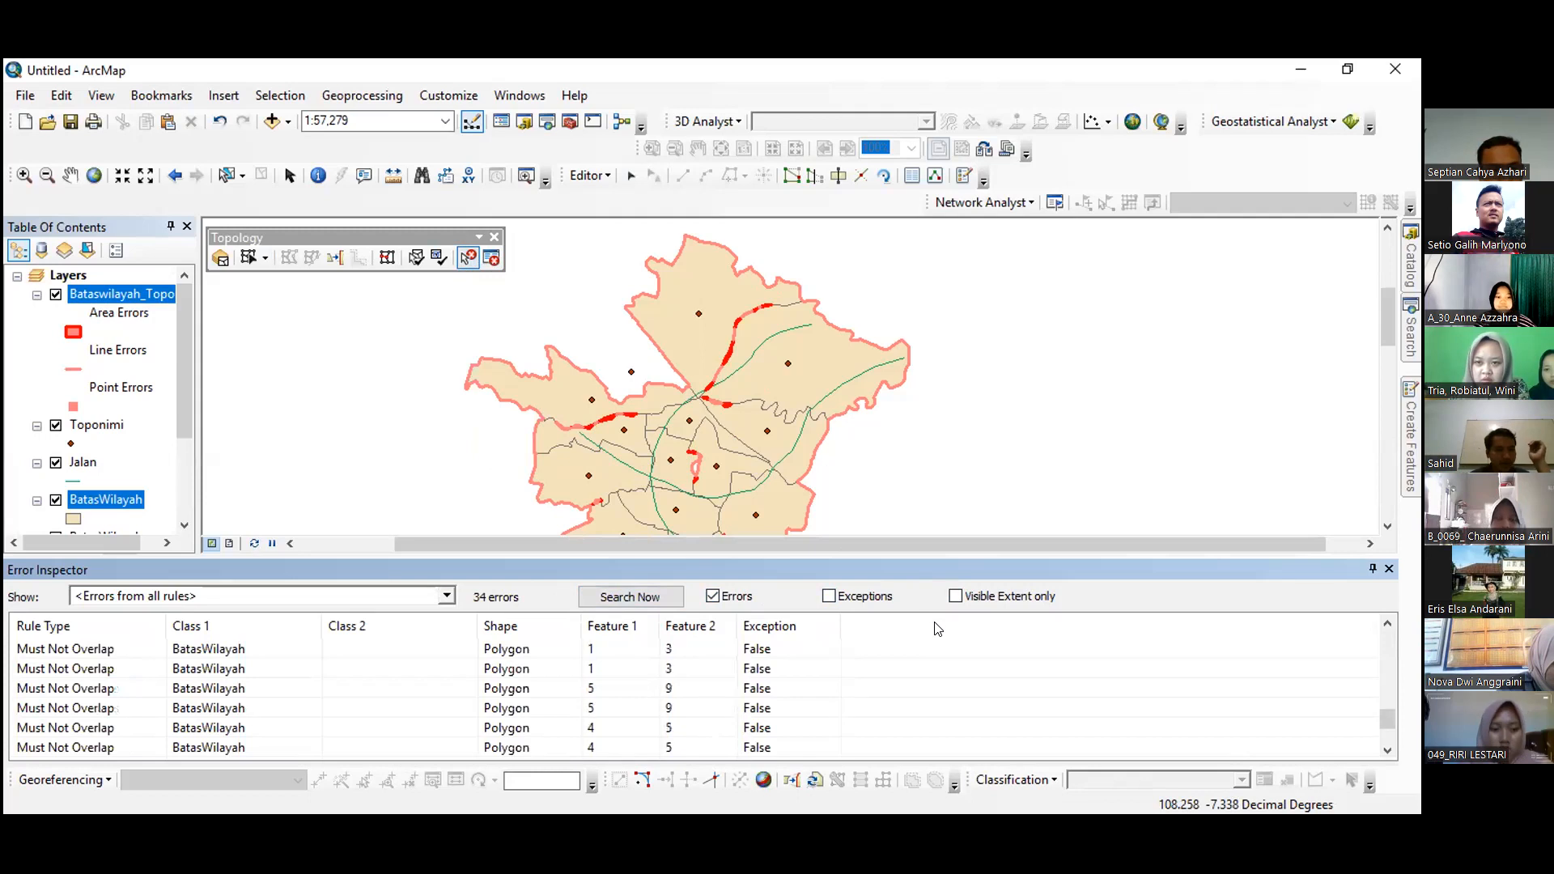
scroll(938, 629, "up", 9)
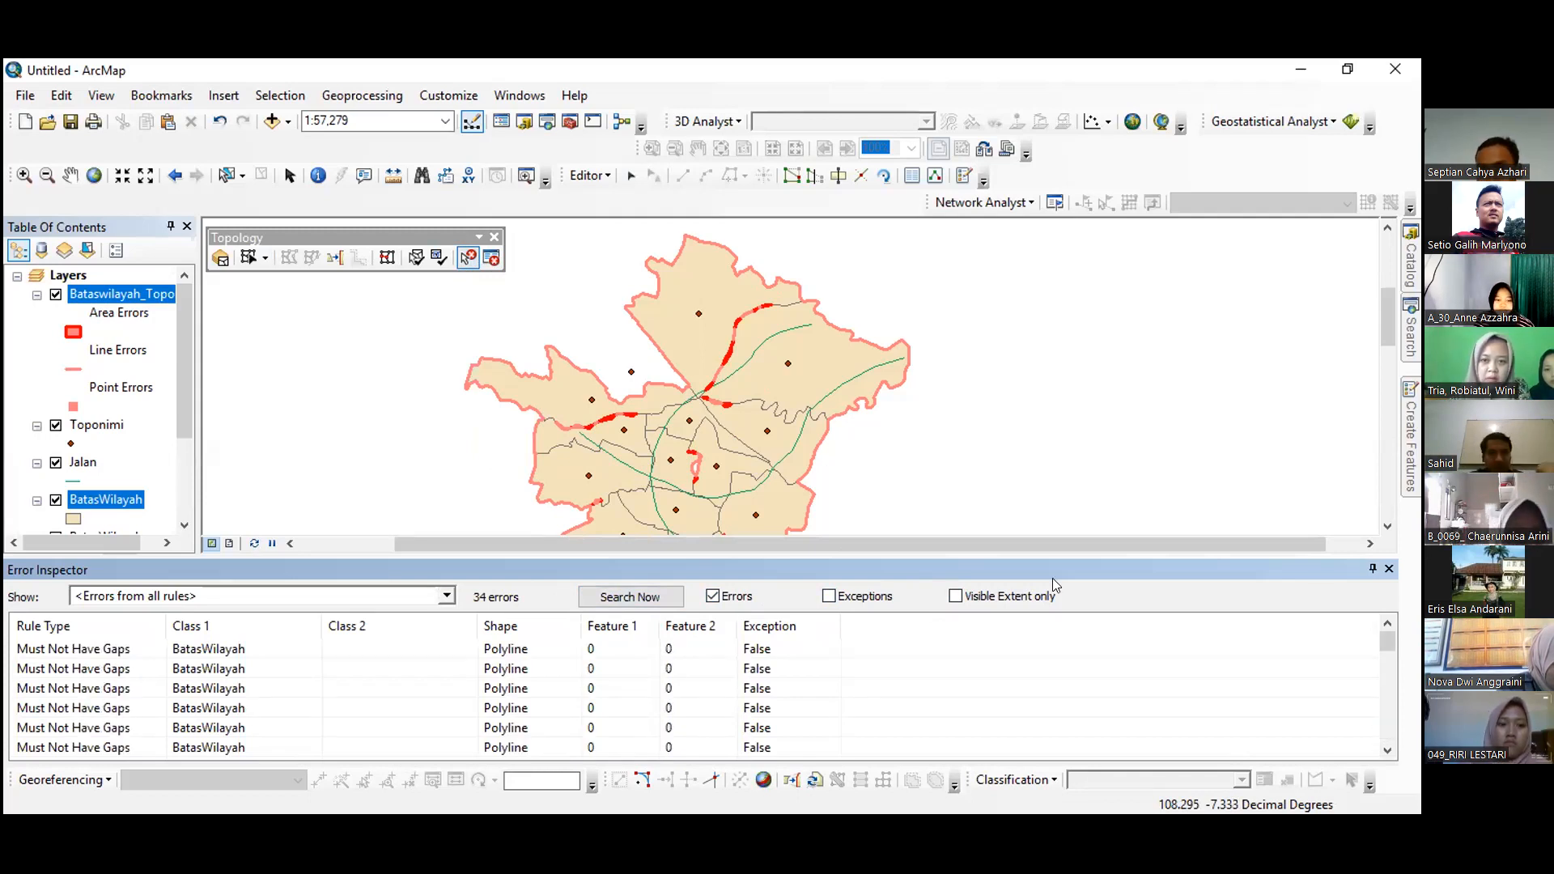
Step: Examine the gap and overlap errors listed in the Error Inspector and where they lie across the whole BatasWilayah map
scroll(741, 654, "down", 6)
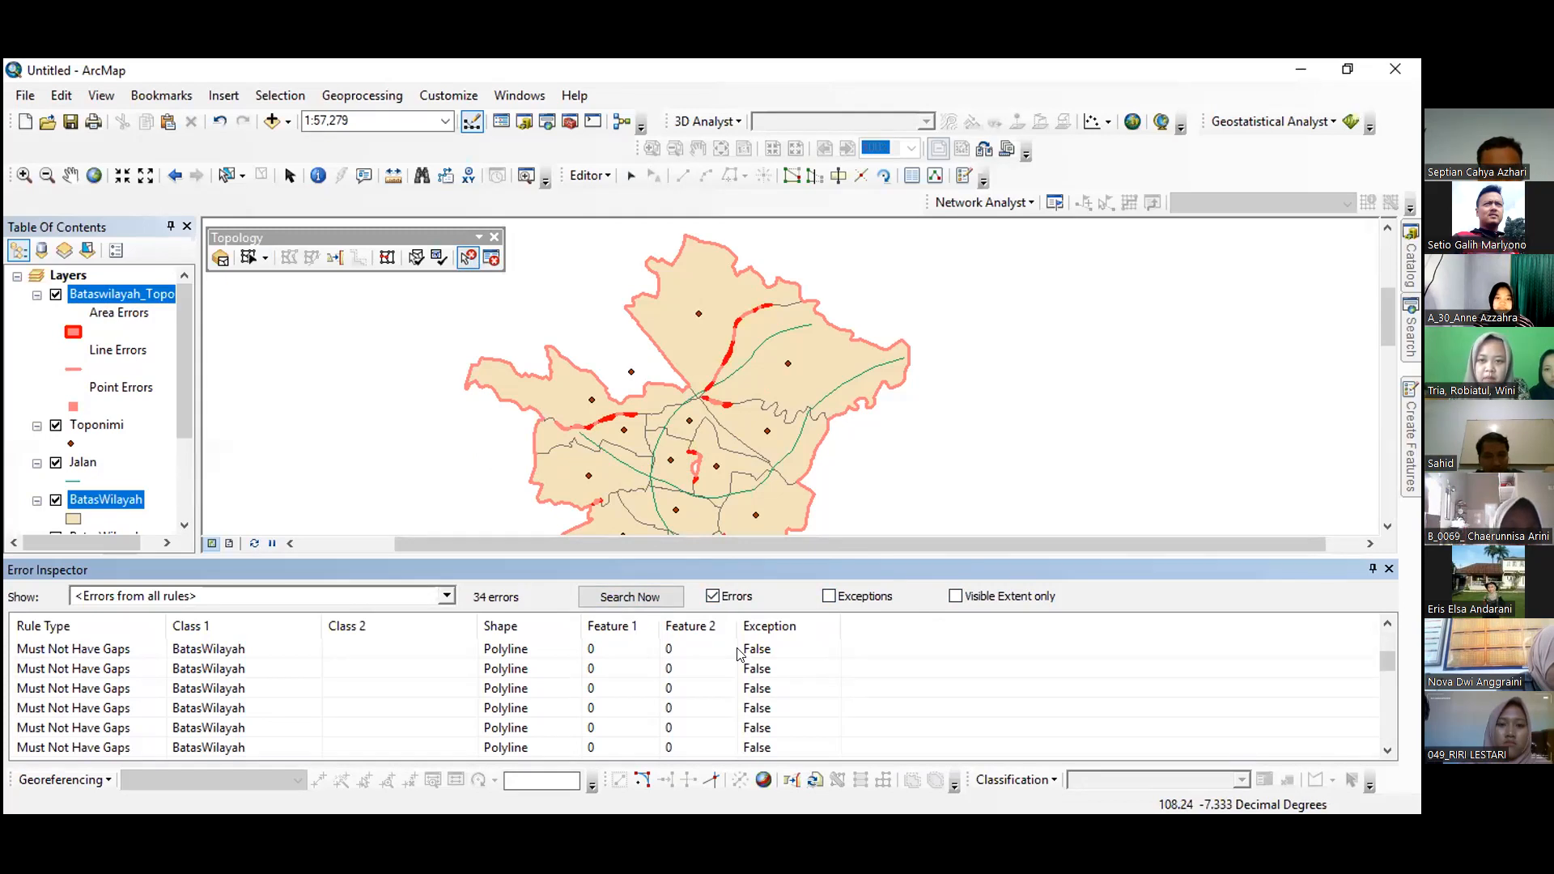
scroll(741, 654, "up", 6)
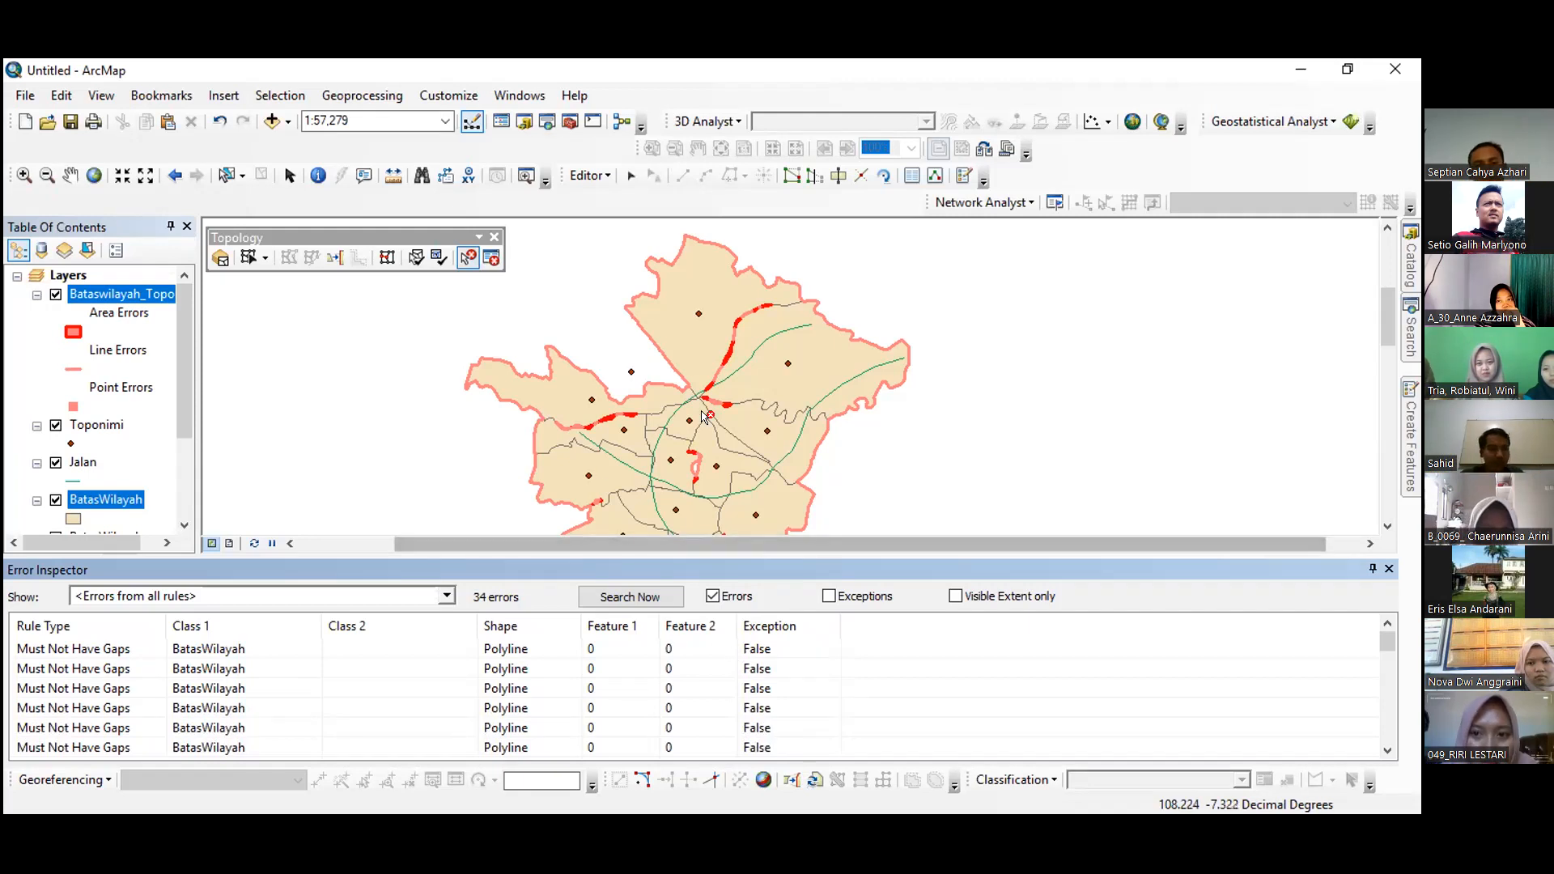
scroll(716, 419, "down", 2)
scroll(715, 418, "up", 4)
scroll(715, 419, "down", 1)
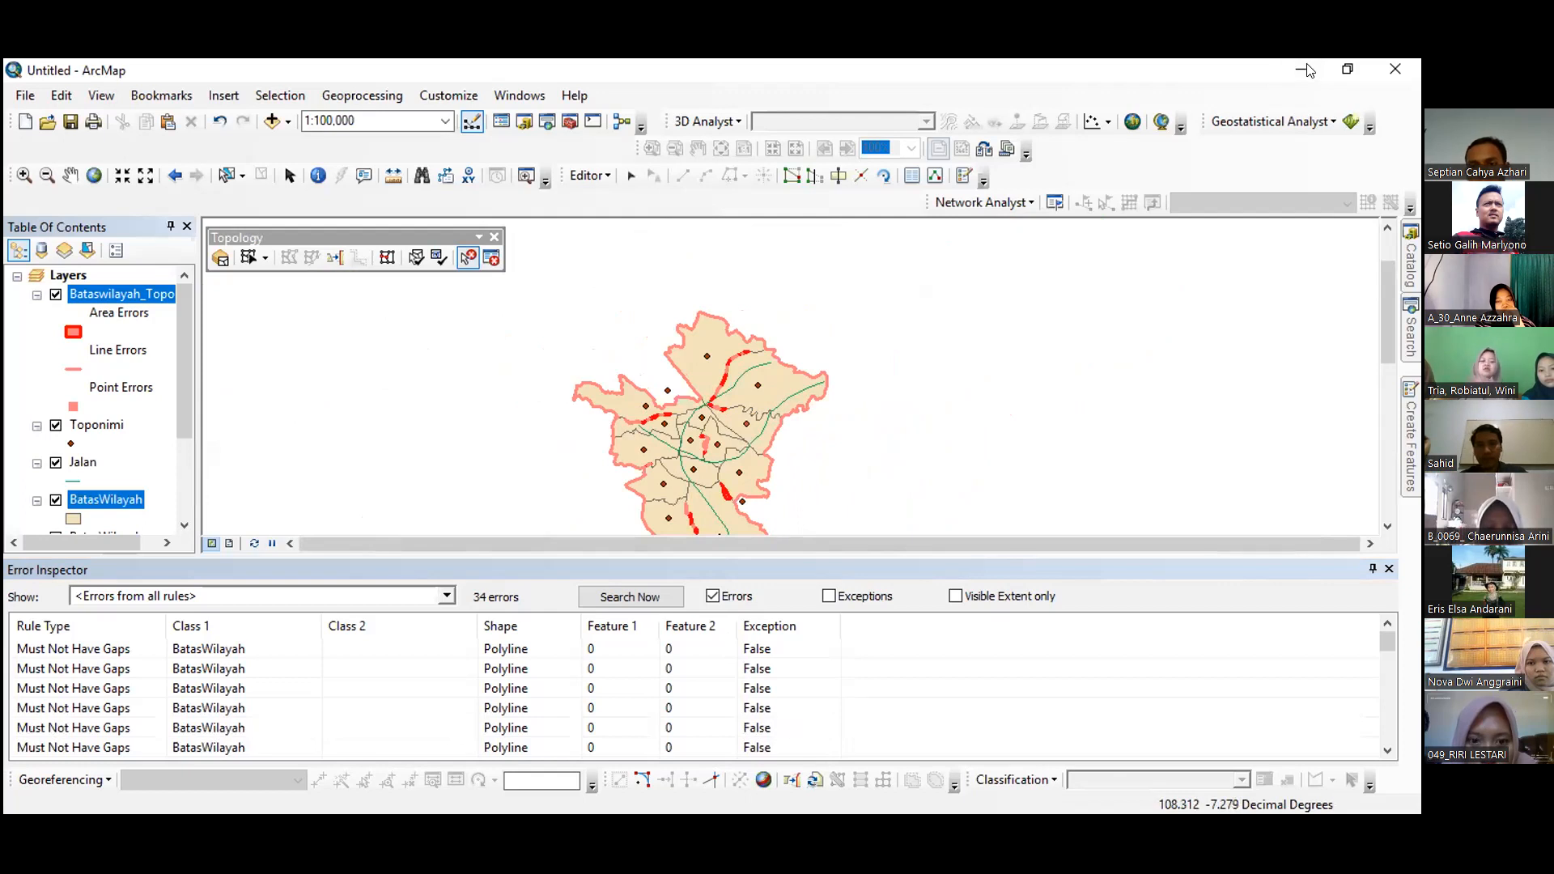
left_click_drag(1384, 314, 1386, 329)
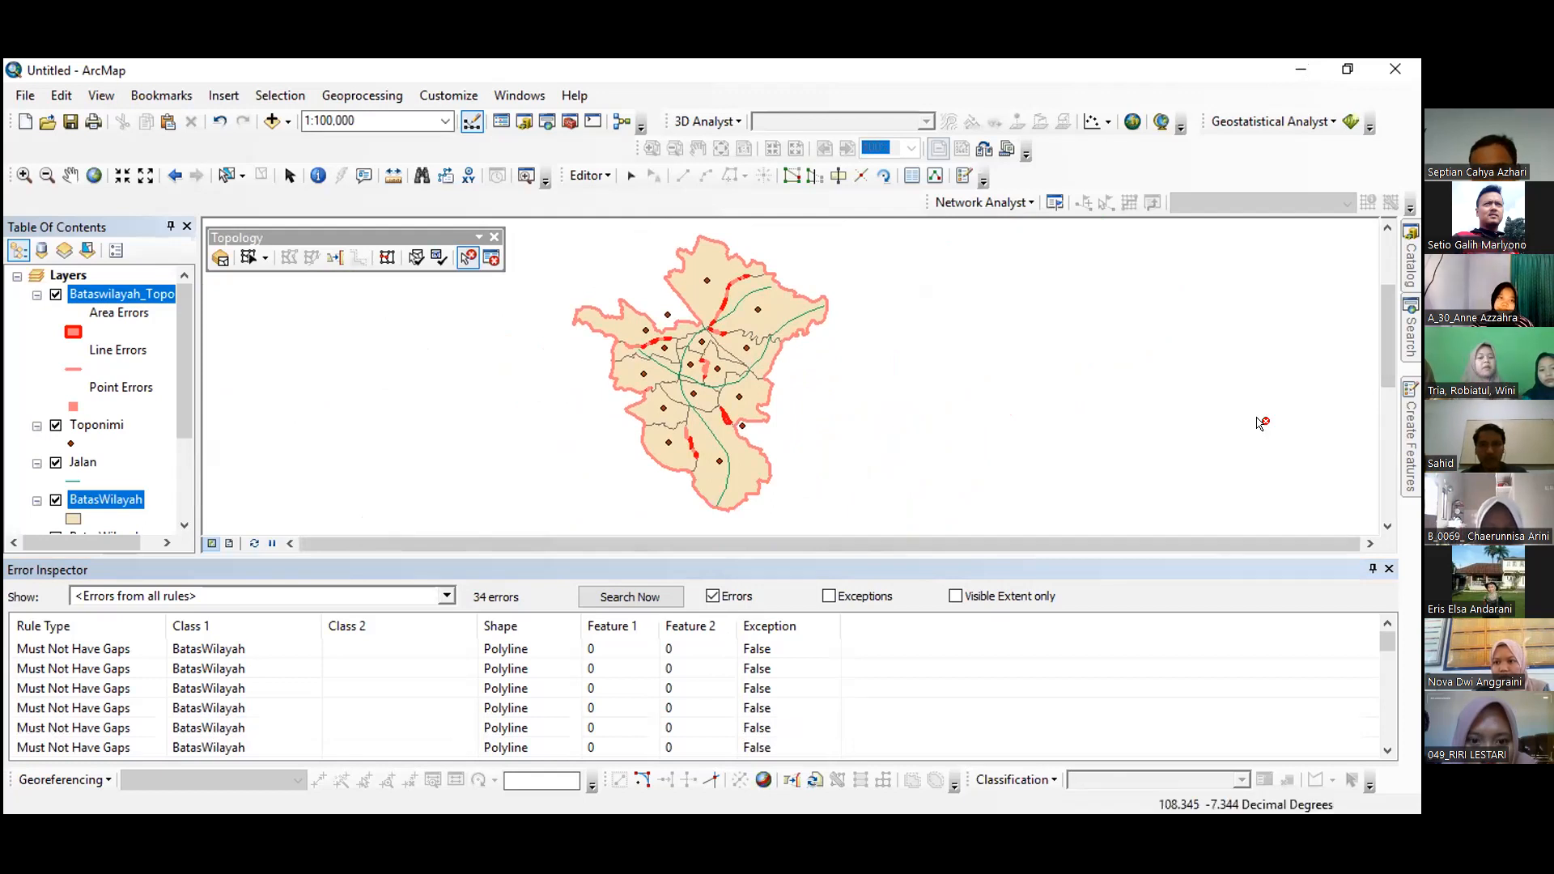
scroll(891, 678, "down", 2)
scroll(891, 679, "down", 5)
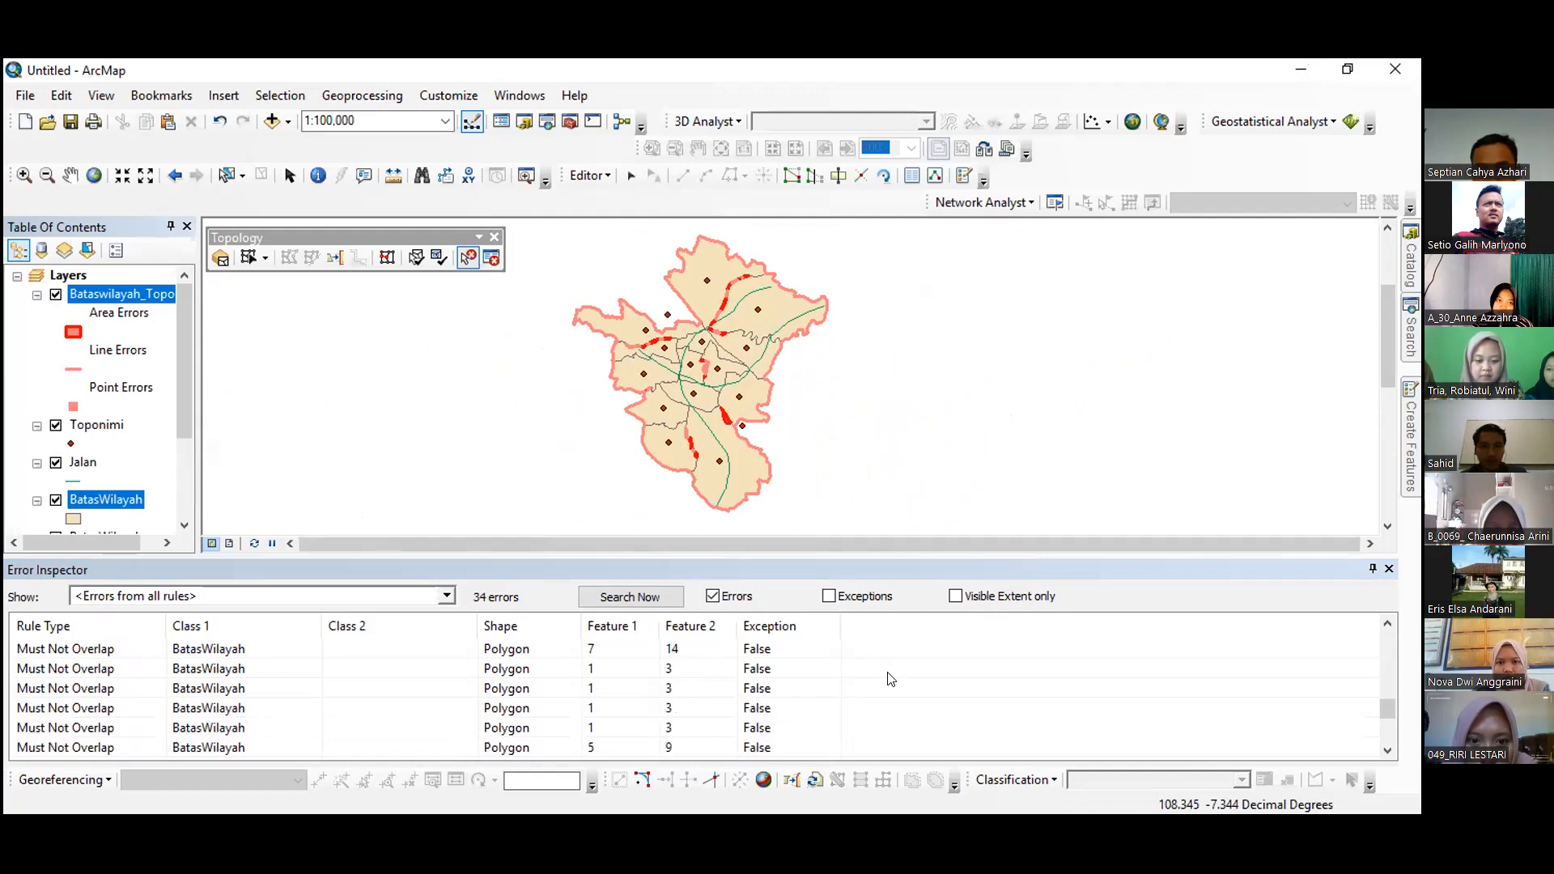
scroll(891, 678, "down", 3)
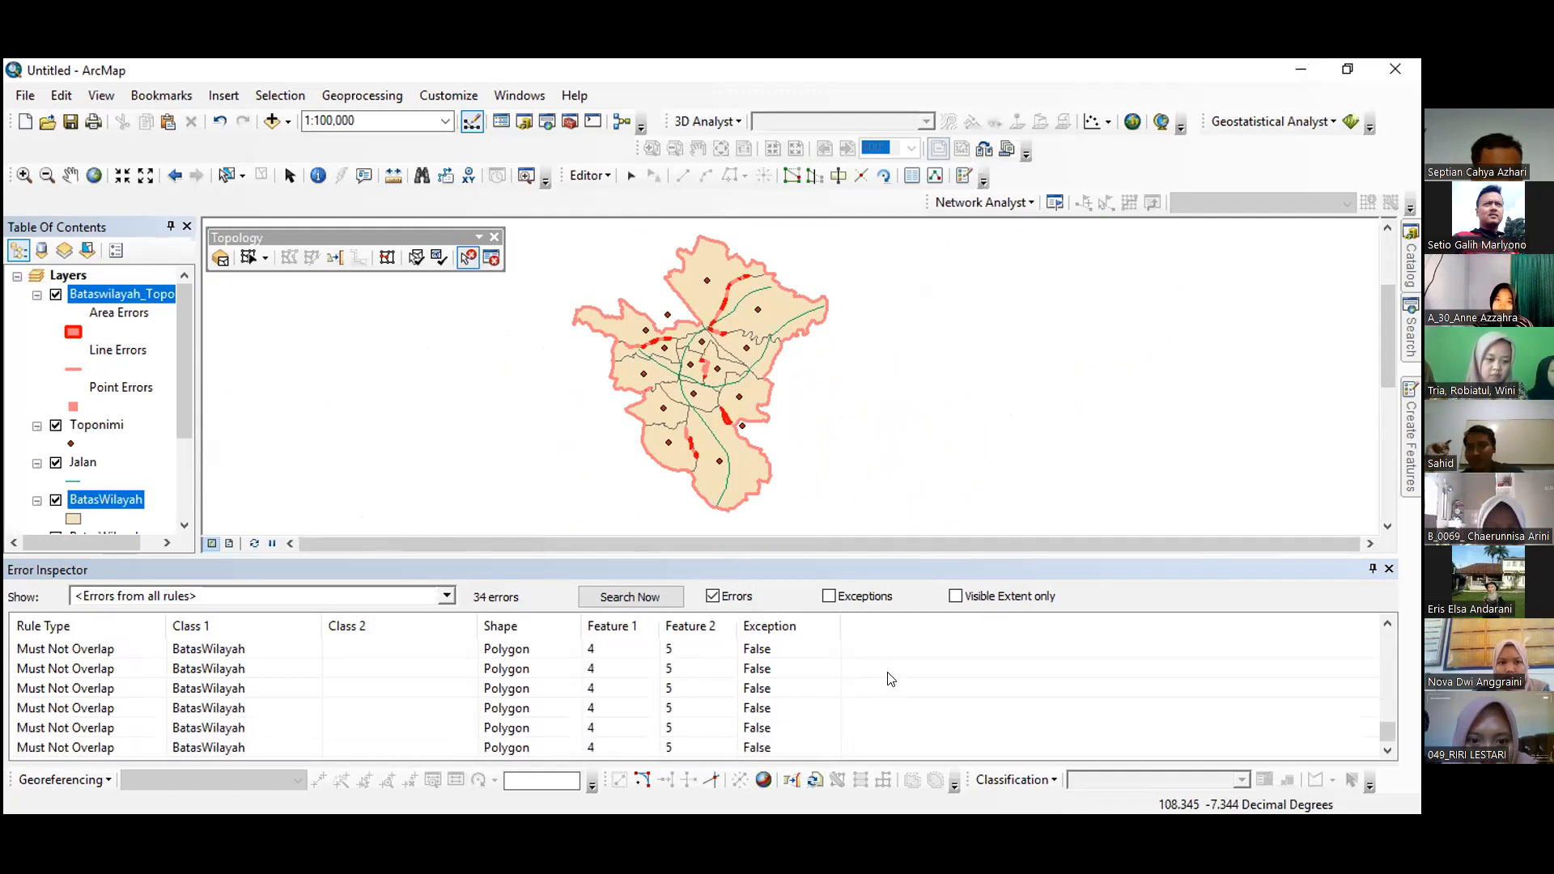
scroll(890, 678, "up", 4)
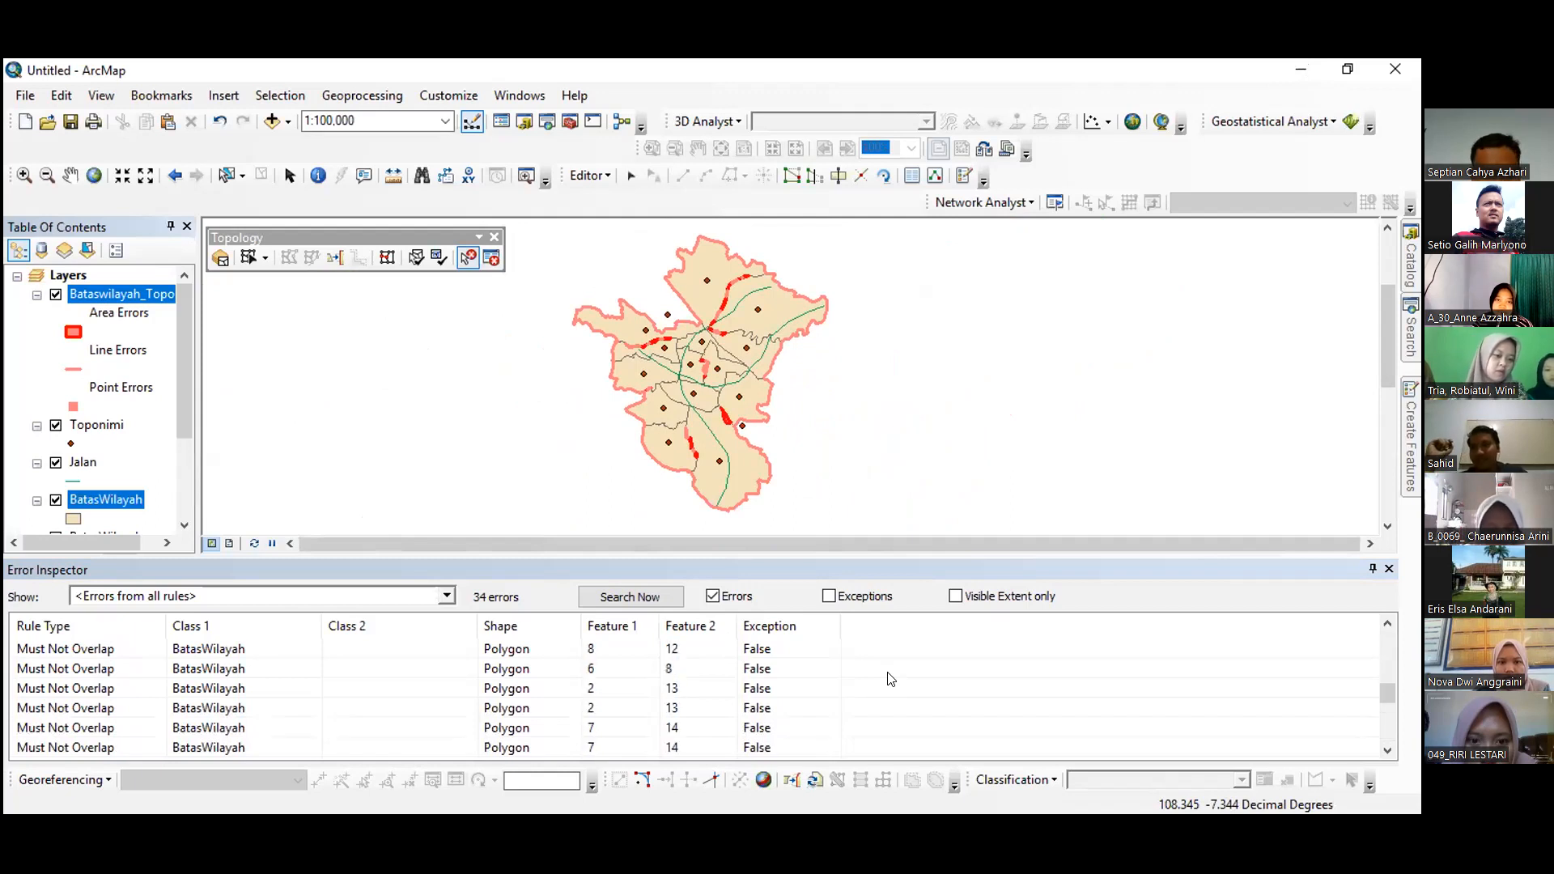
scroll(891, 678, "up", 5)
scroll(891, 679, "up", 2)
scroll(891, 679, "down", 2)
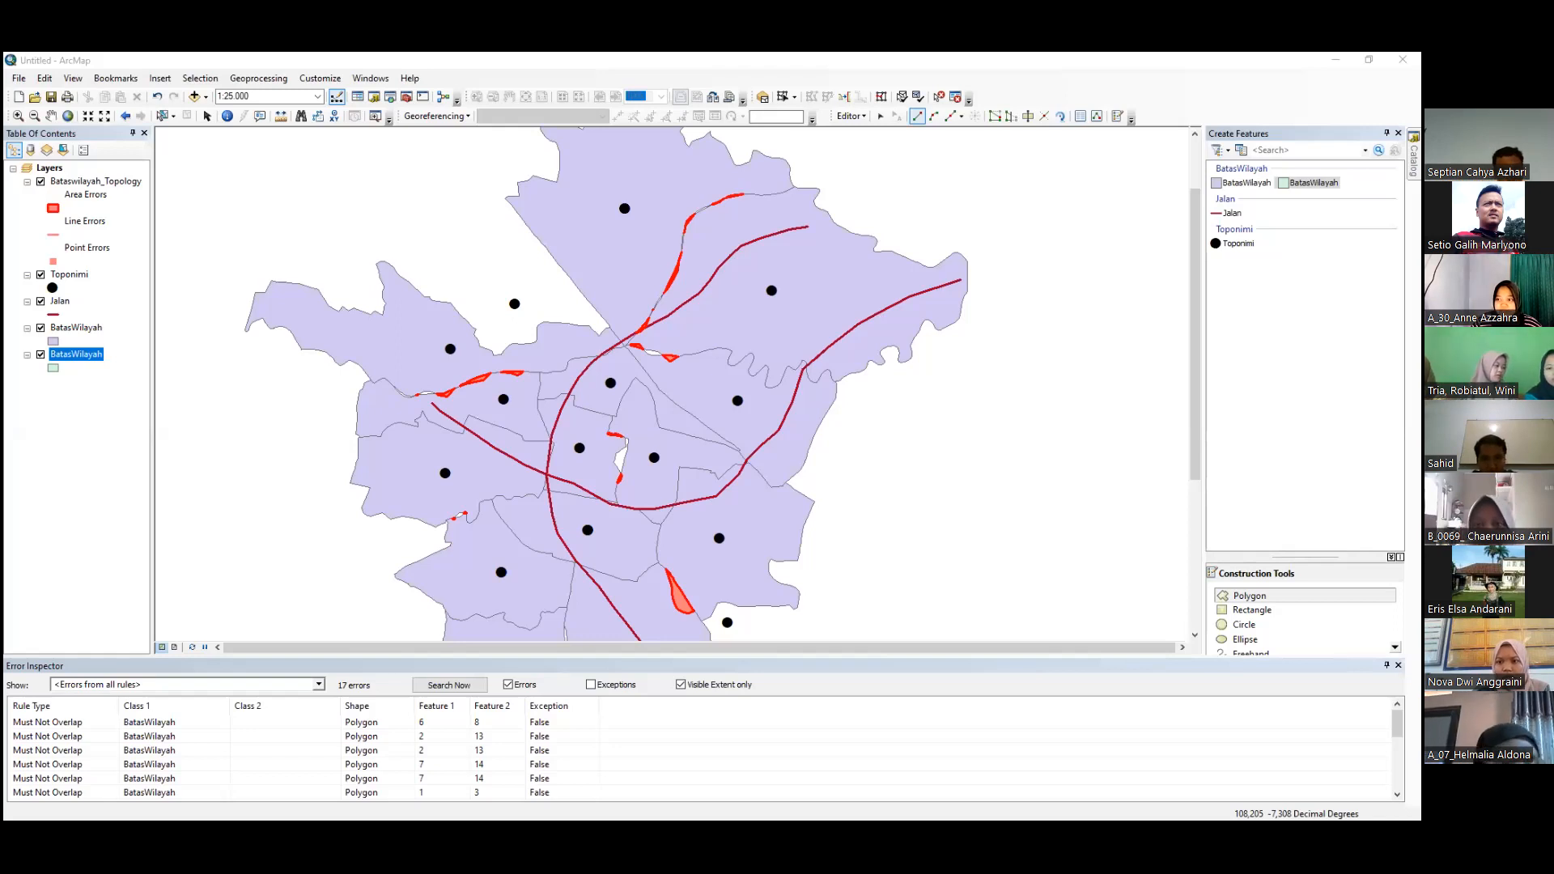
left_click(1415, 159)
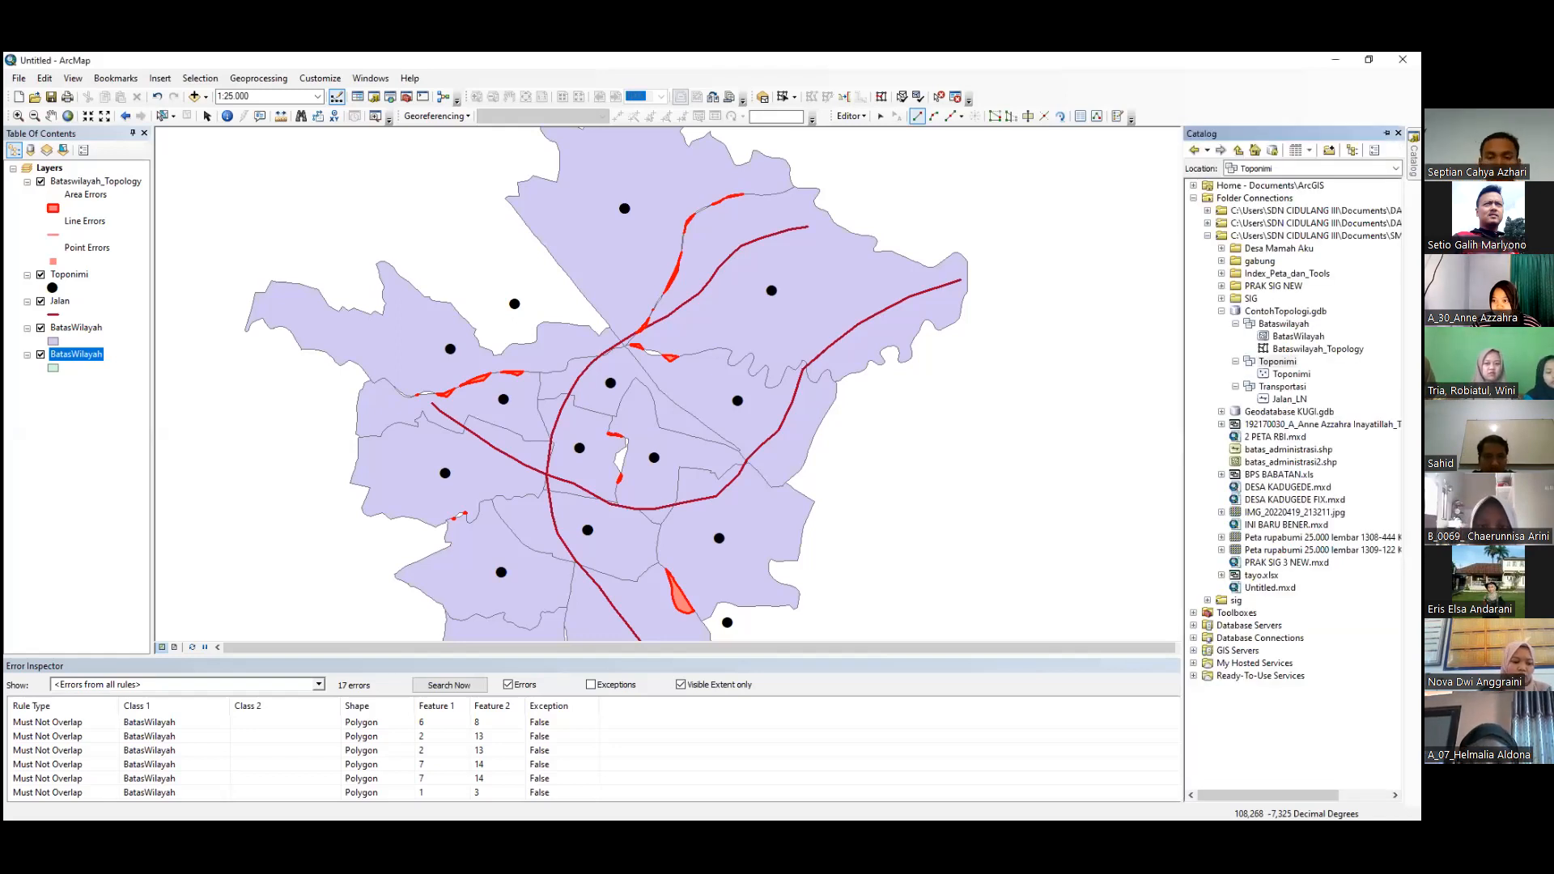
left_click(1318, 349)
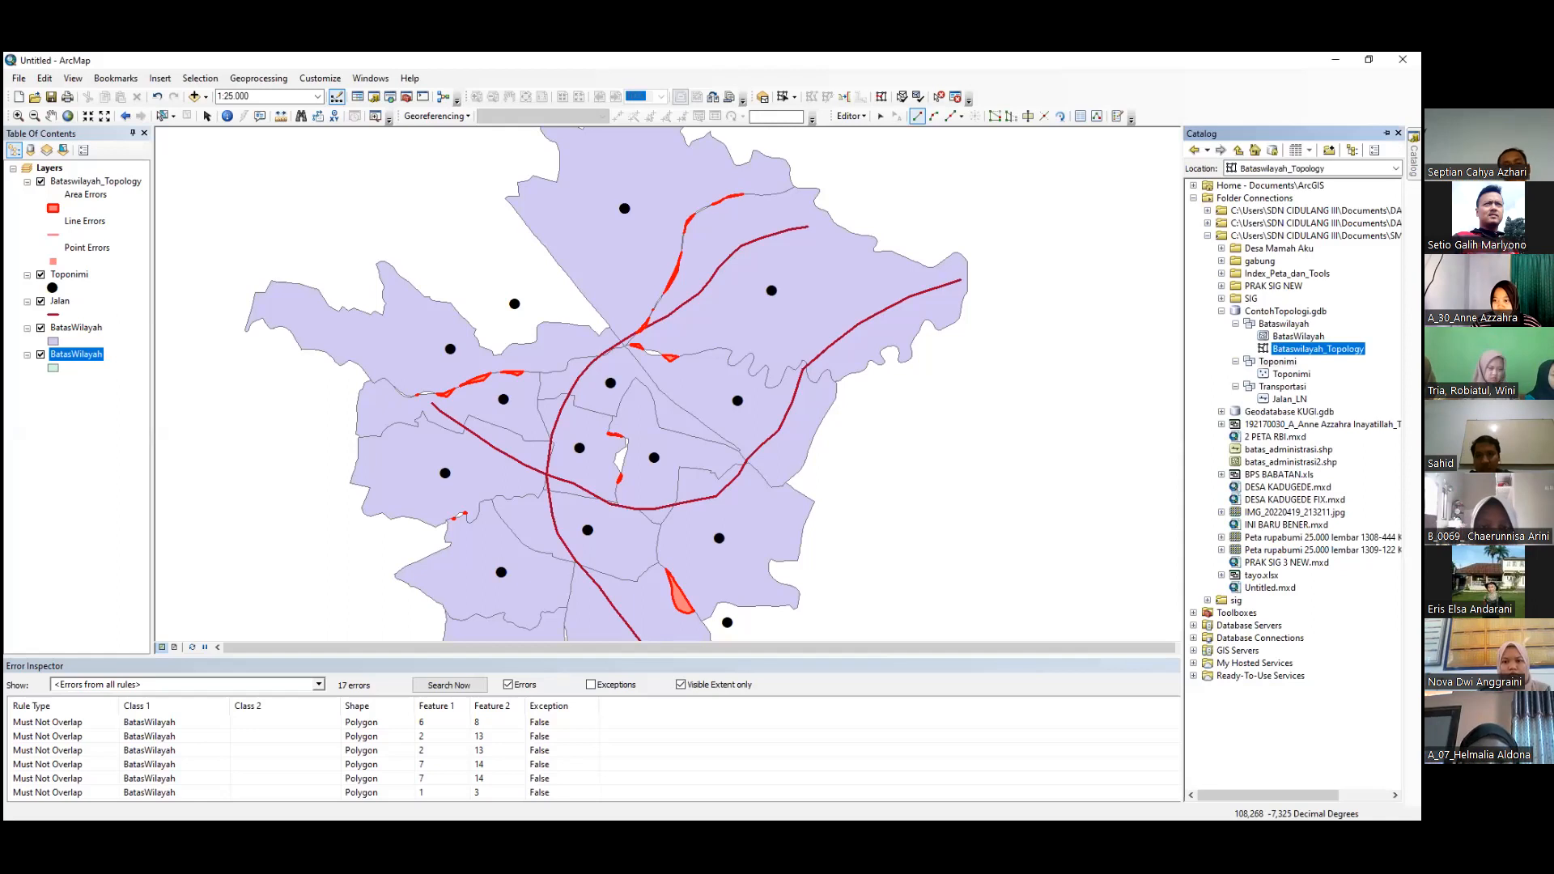
right_click(1298, 349)
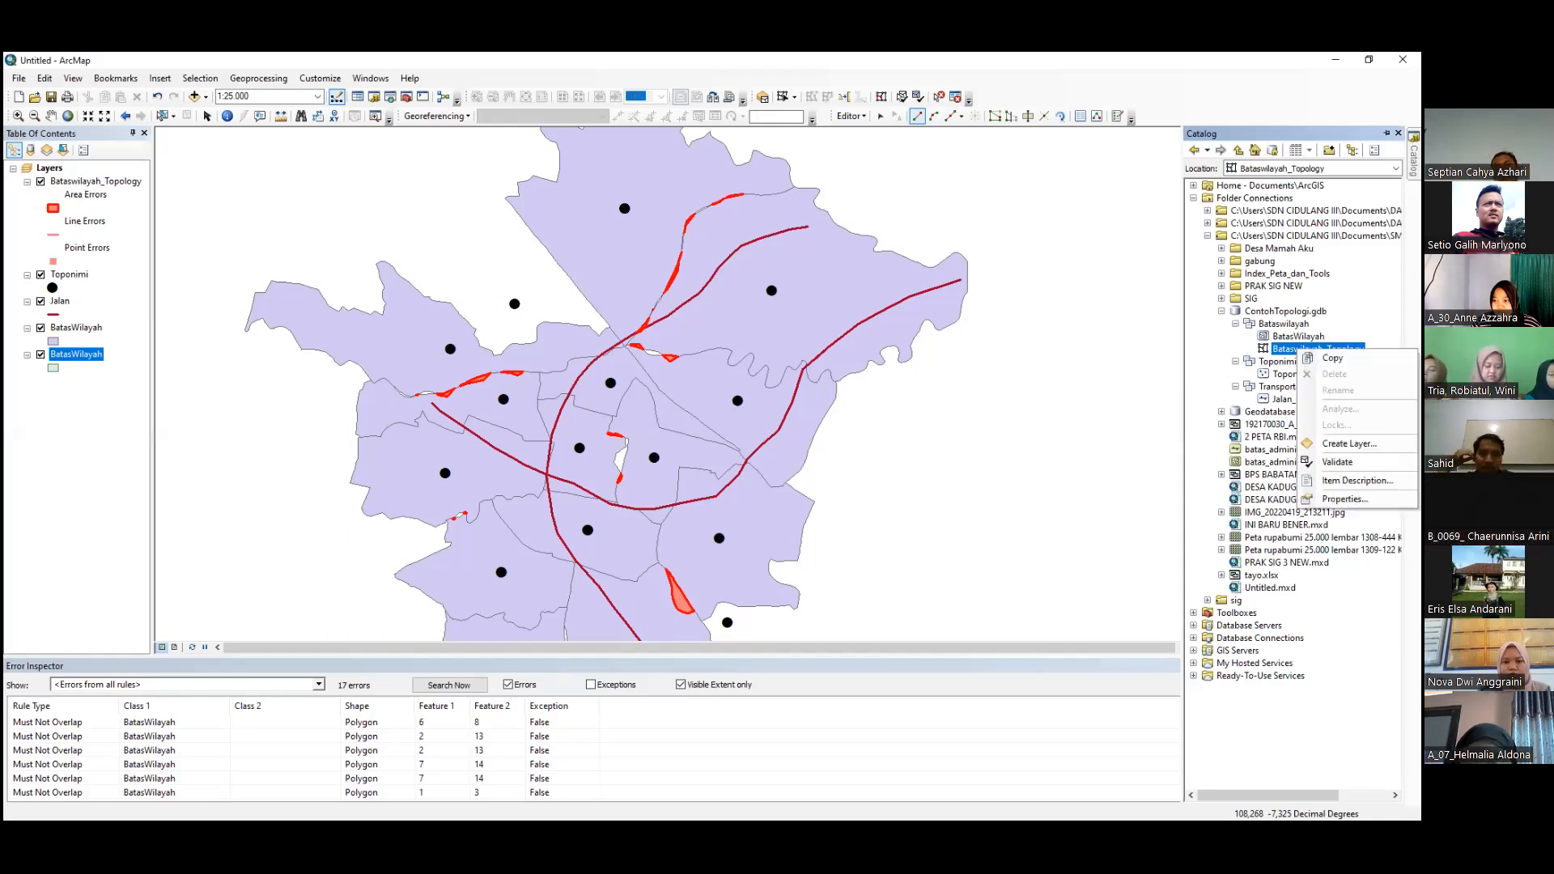
left_click(1283, 399)
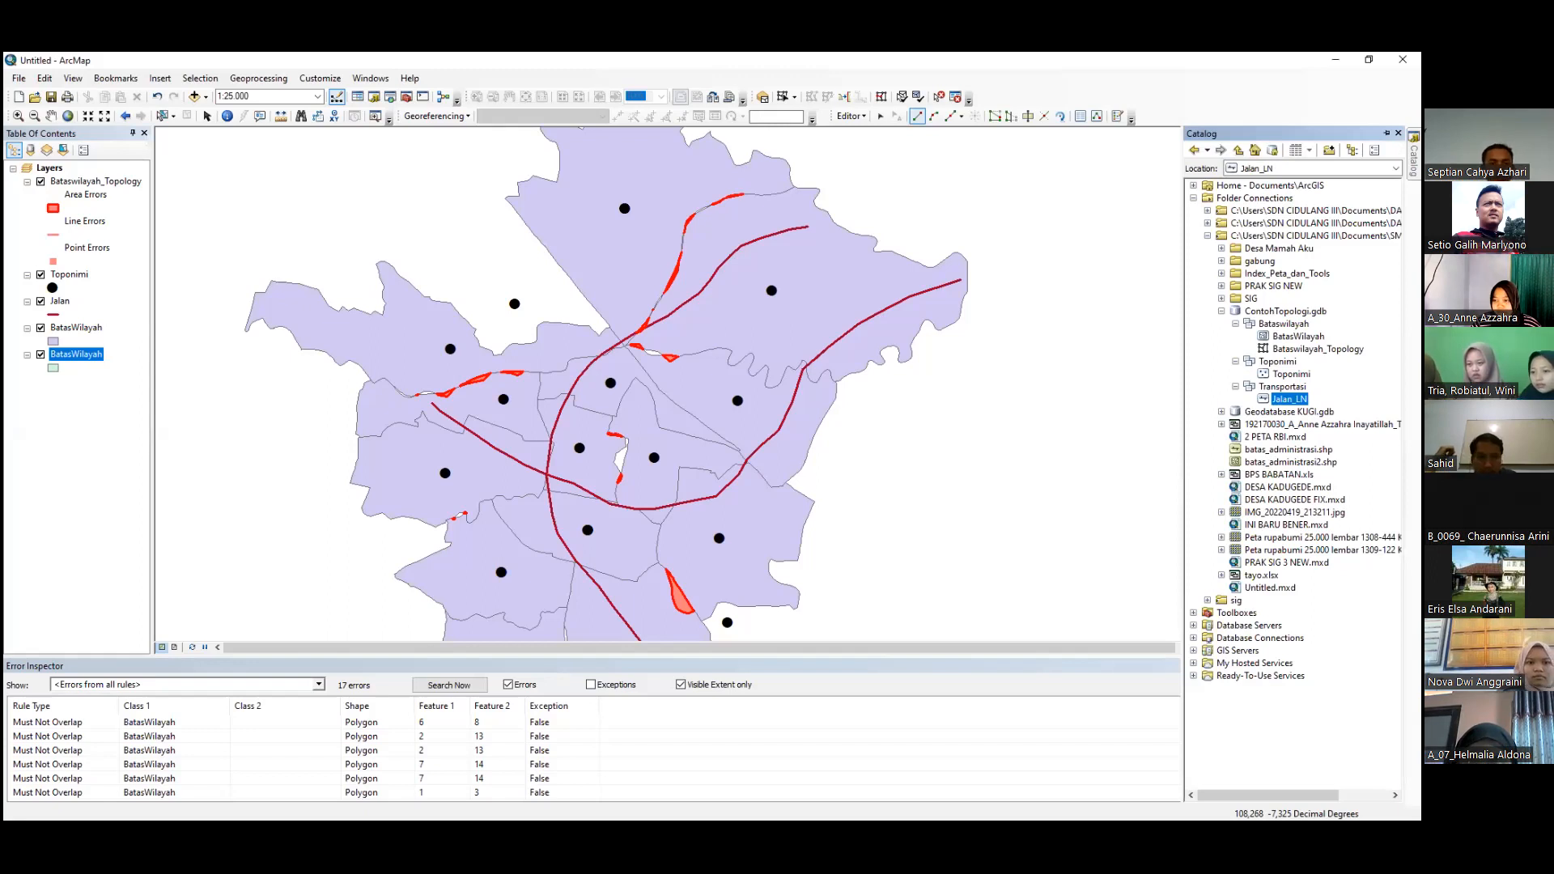
right_click(1260, 400)
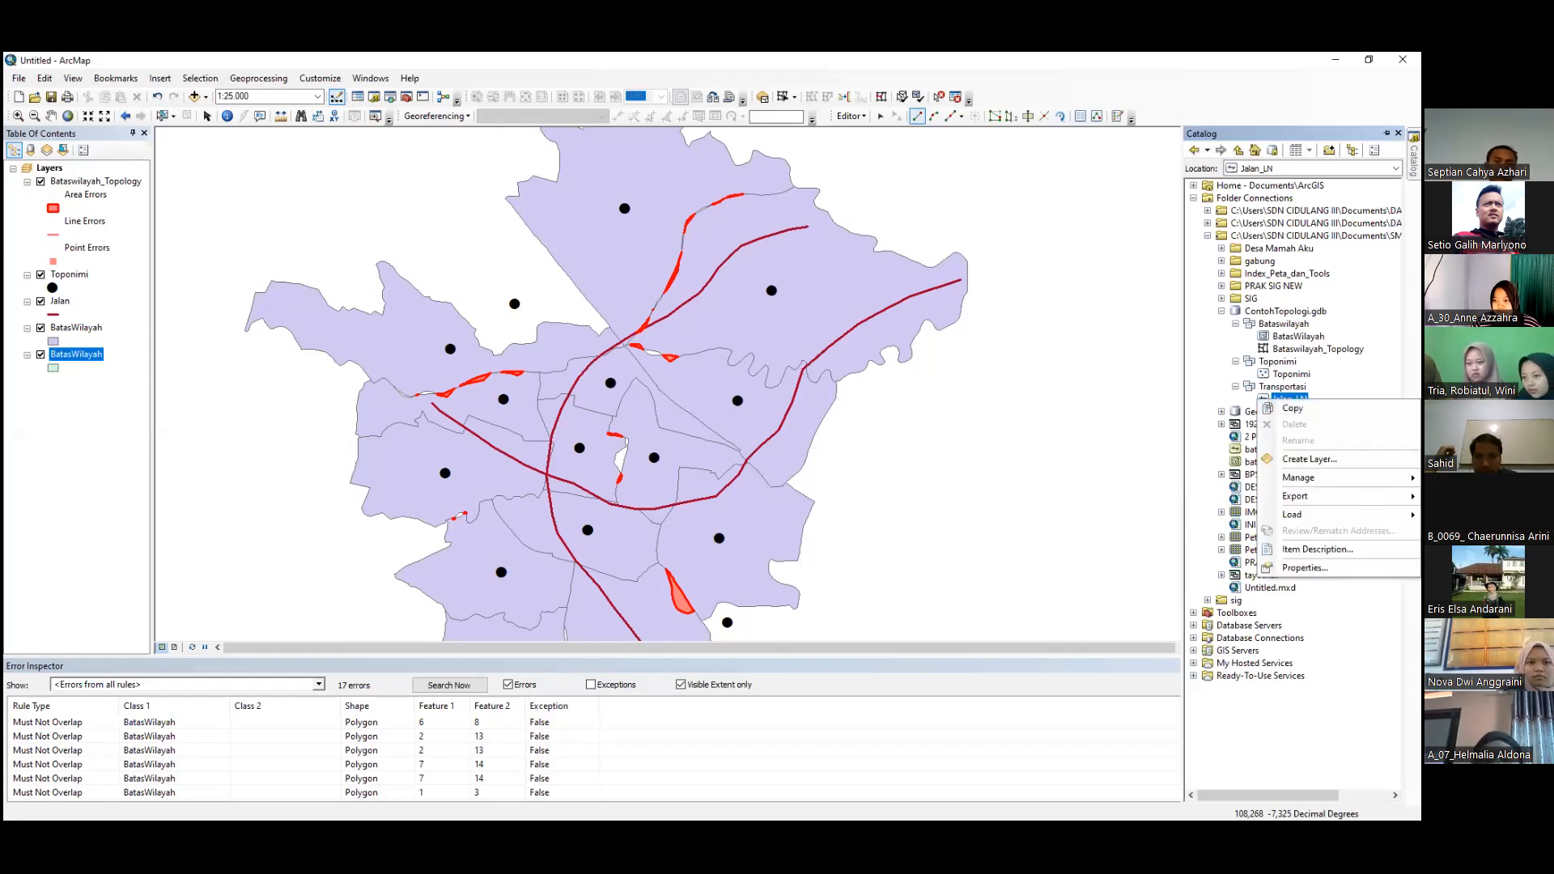
left_click(1289, 398)
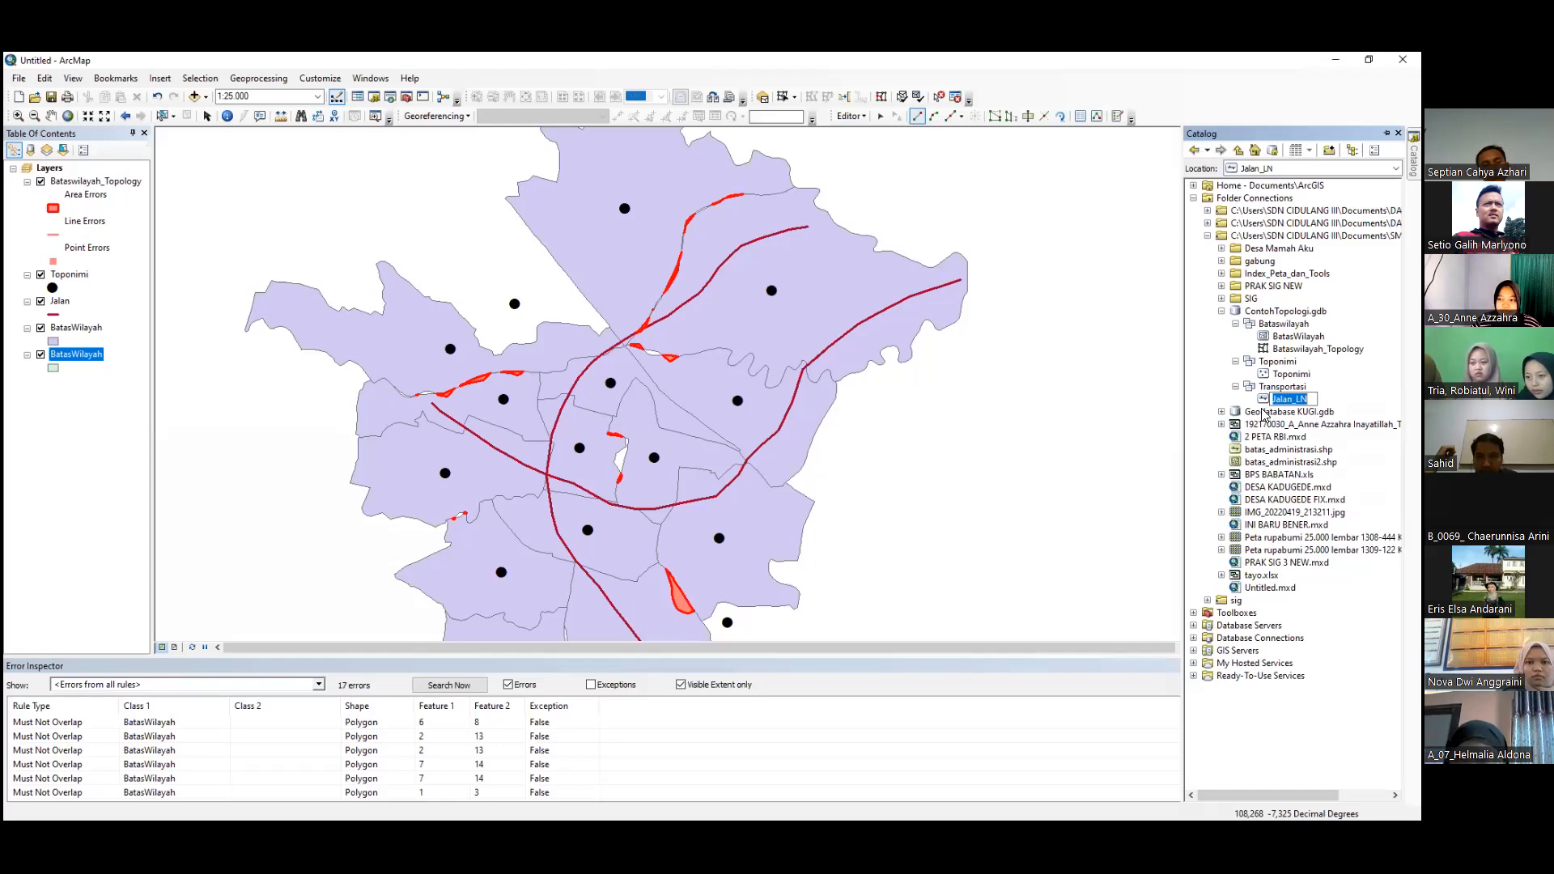
left_click(1138, 415)
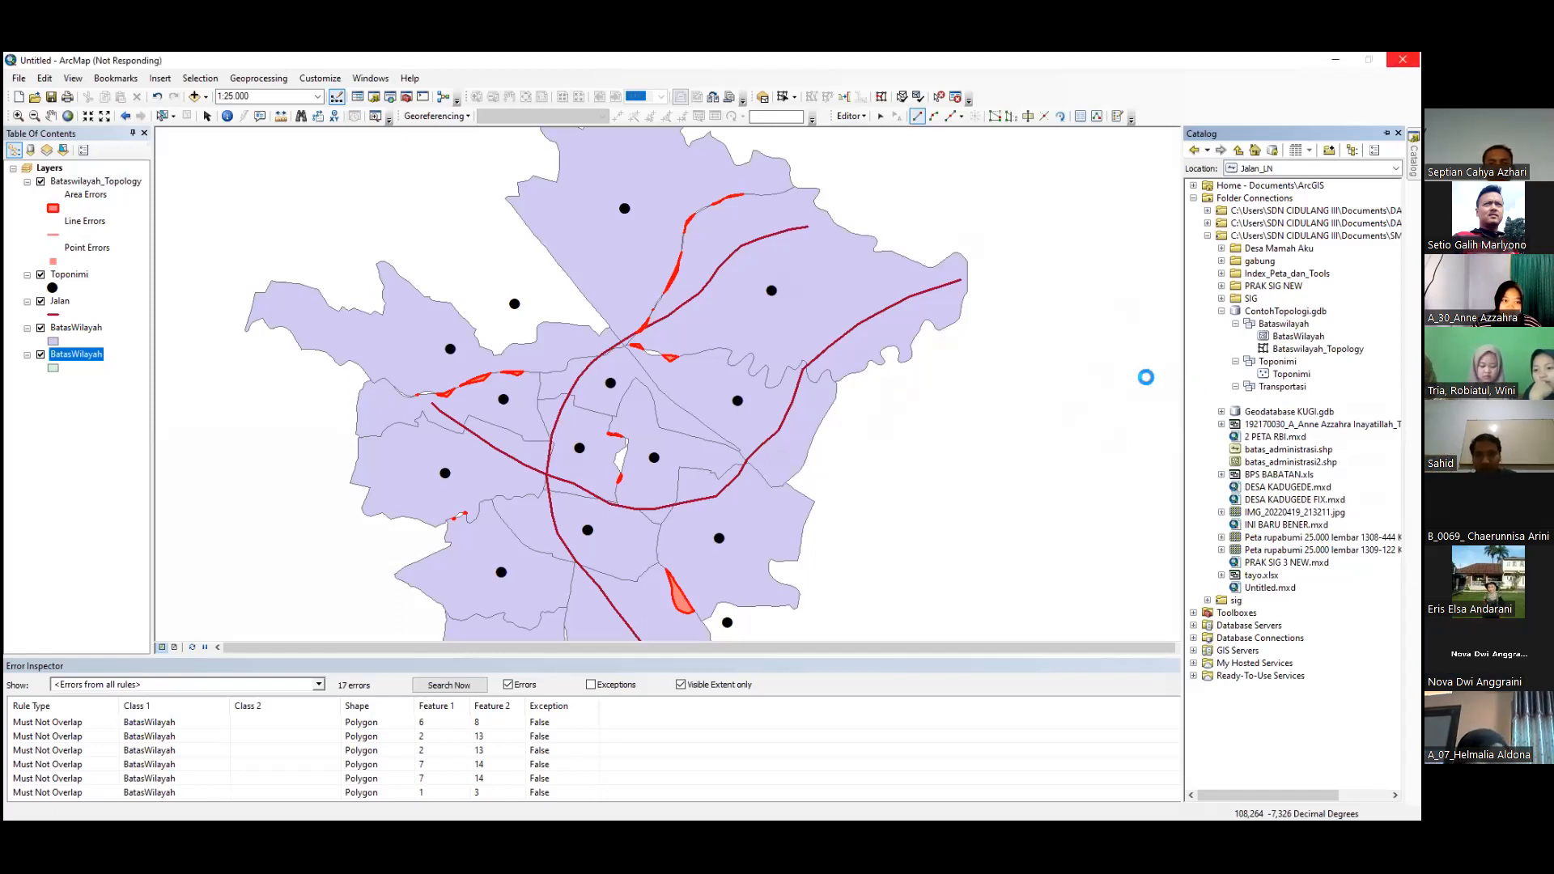
left_click(1137, 414)
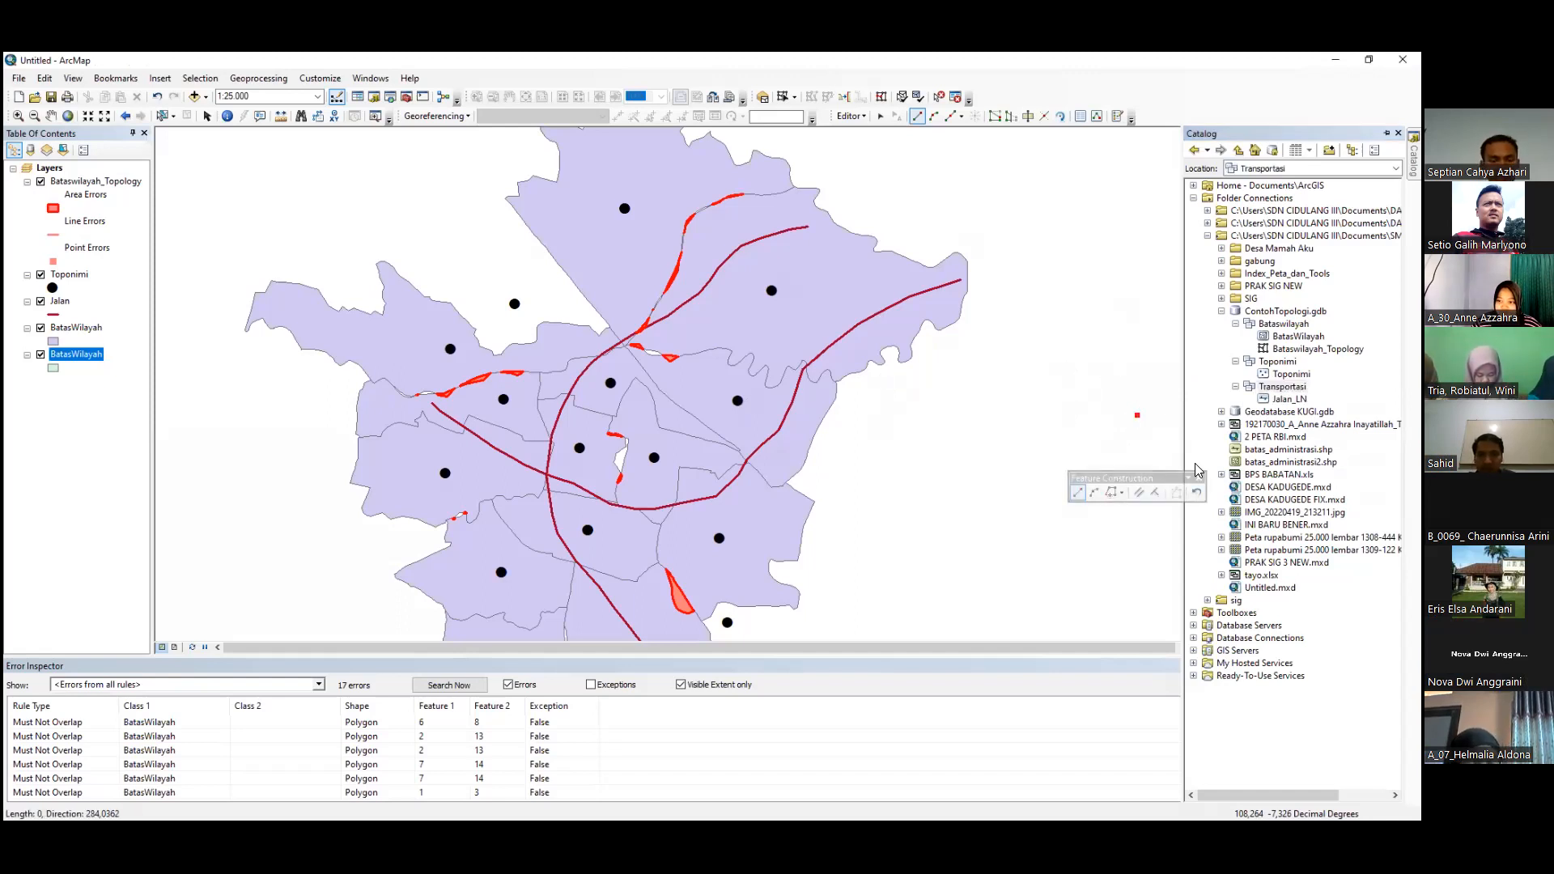
right_click(1138, 415)
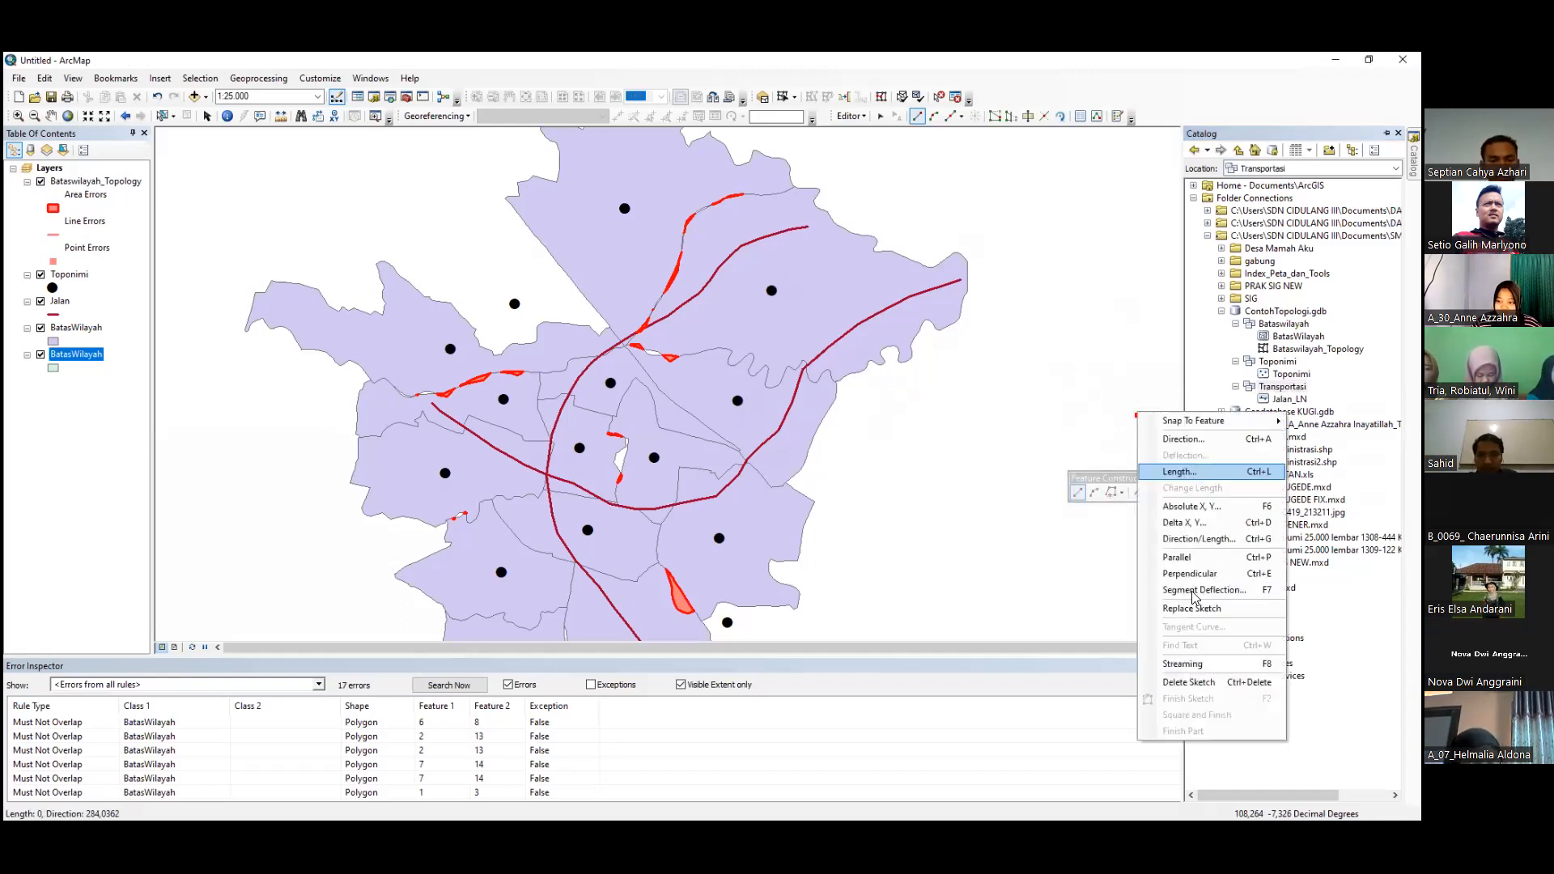
left_click(1191, 681)
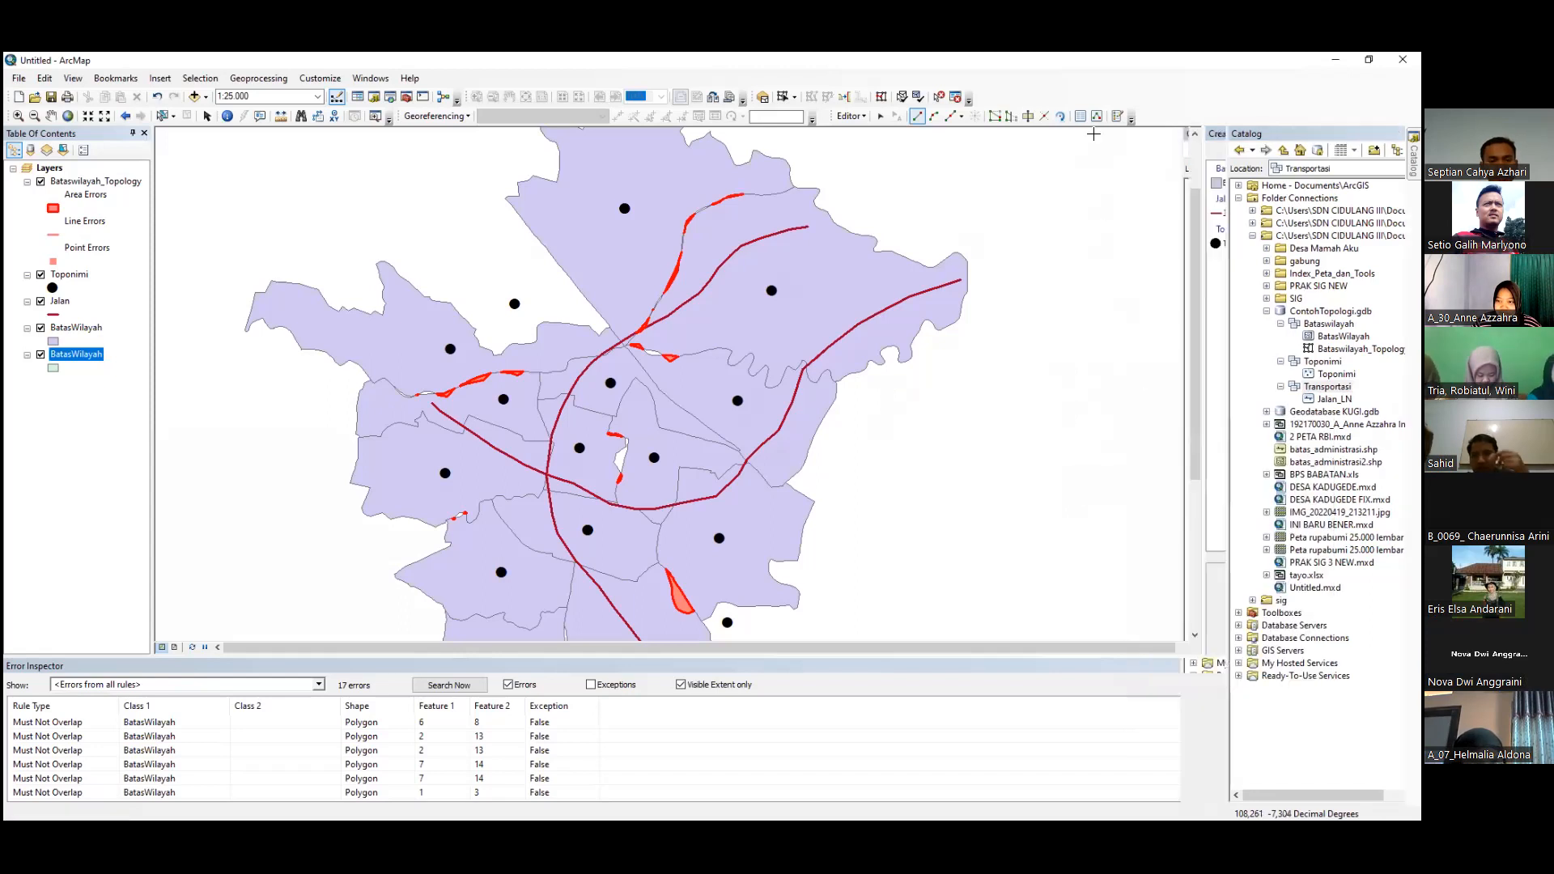
Step: Stop the edit session and add the Jalan_LN feature class from the Transportasi dataset to the map
left_click(868, 143)
mouse_move(1413, 159)
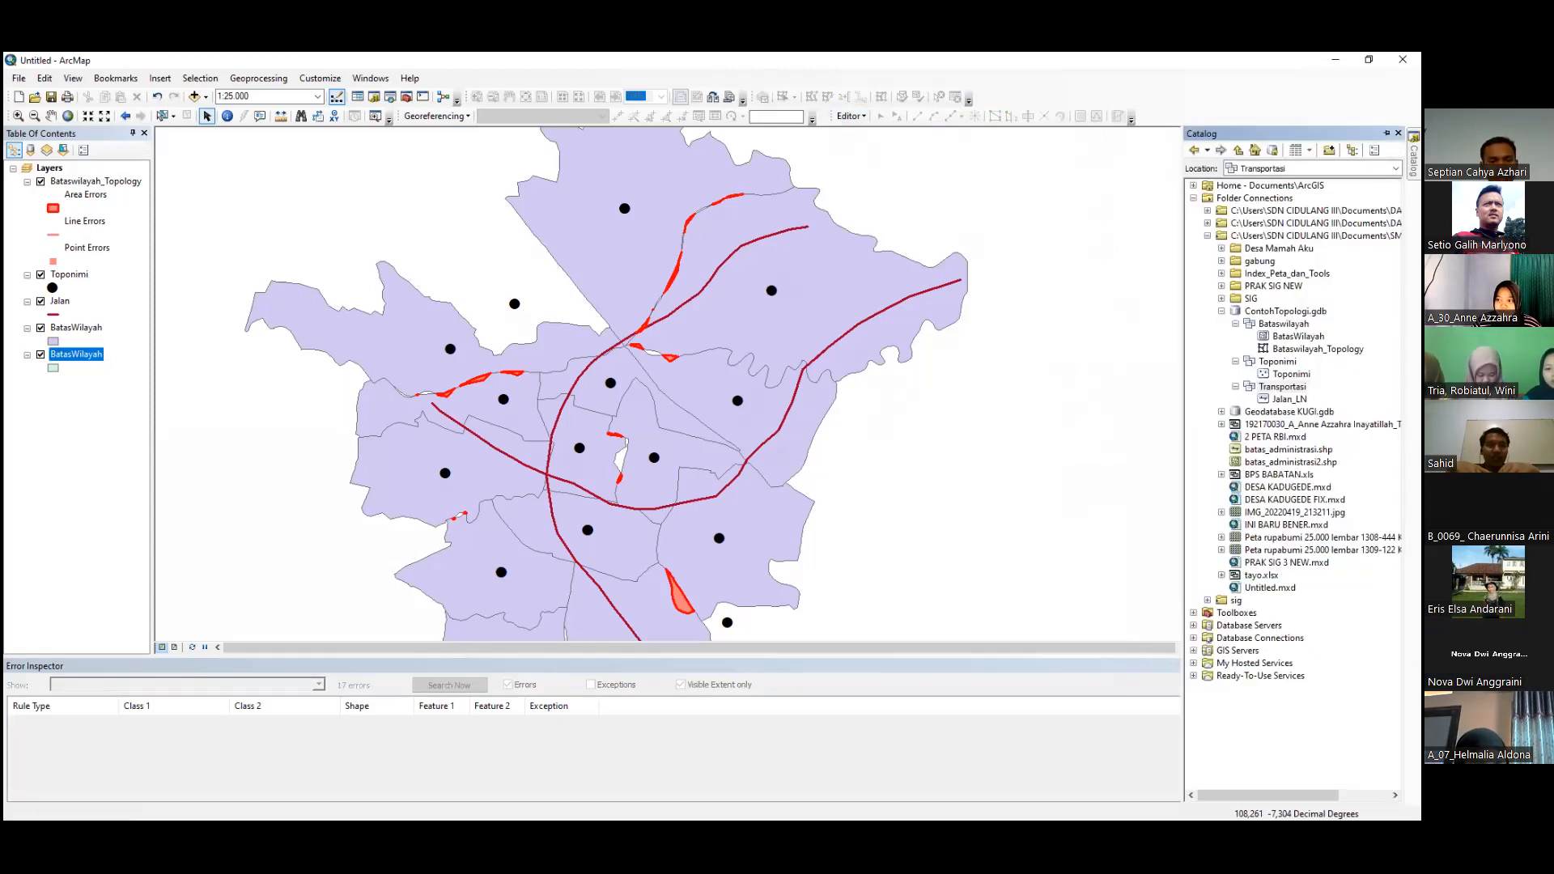
left_click(1289, 400)
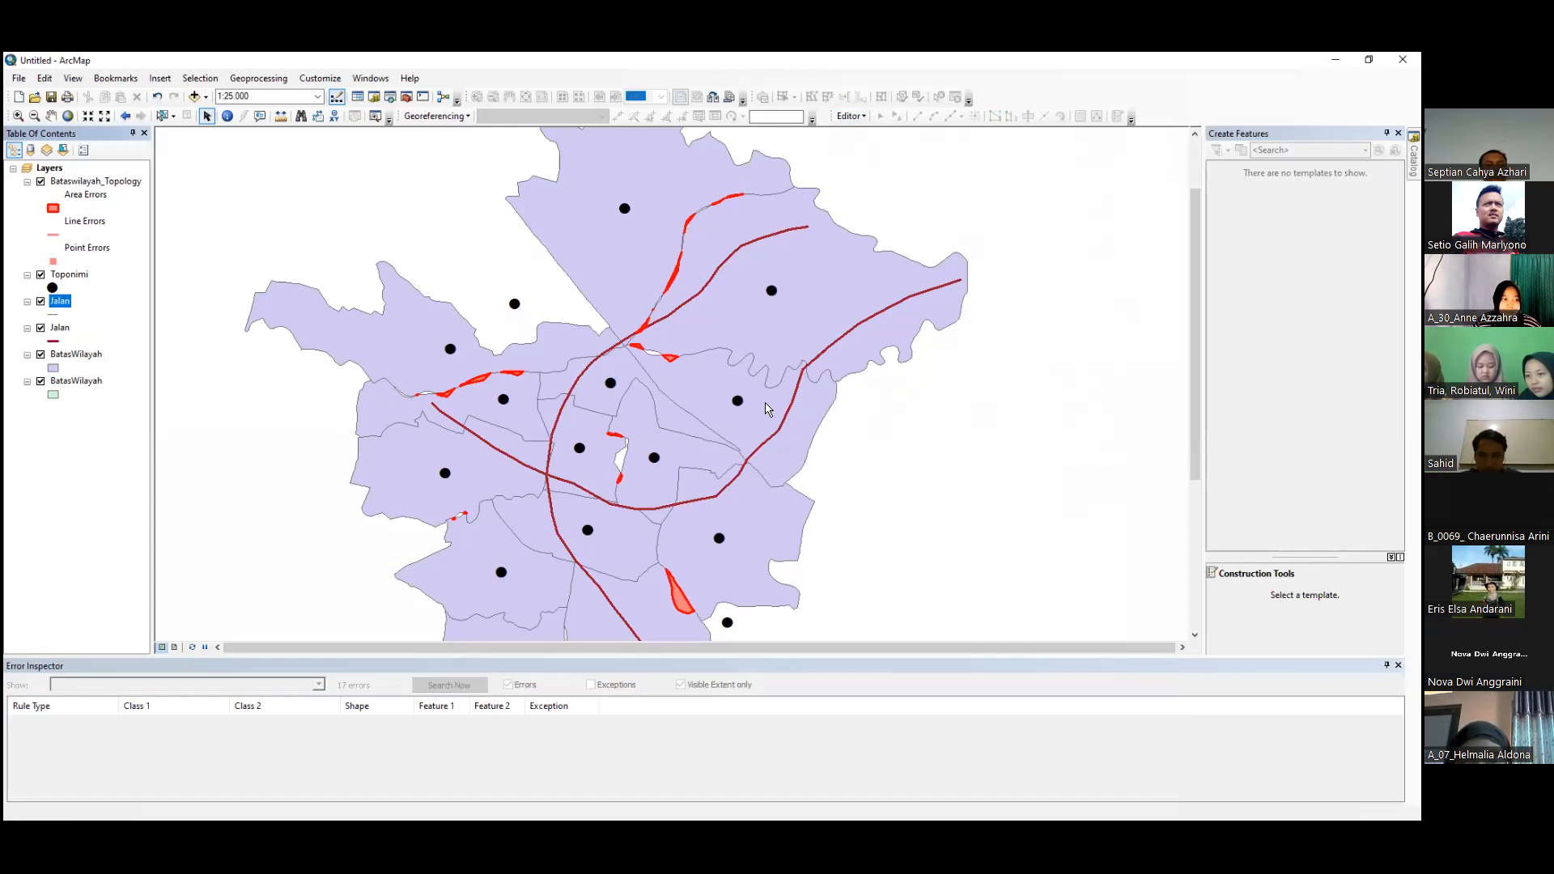
Step: Start an edit session on the newly added Jalan layer and select its line feature template
right_click(67, 306)
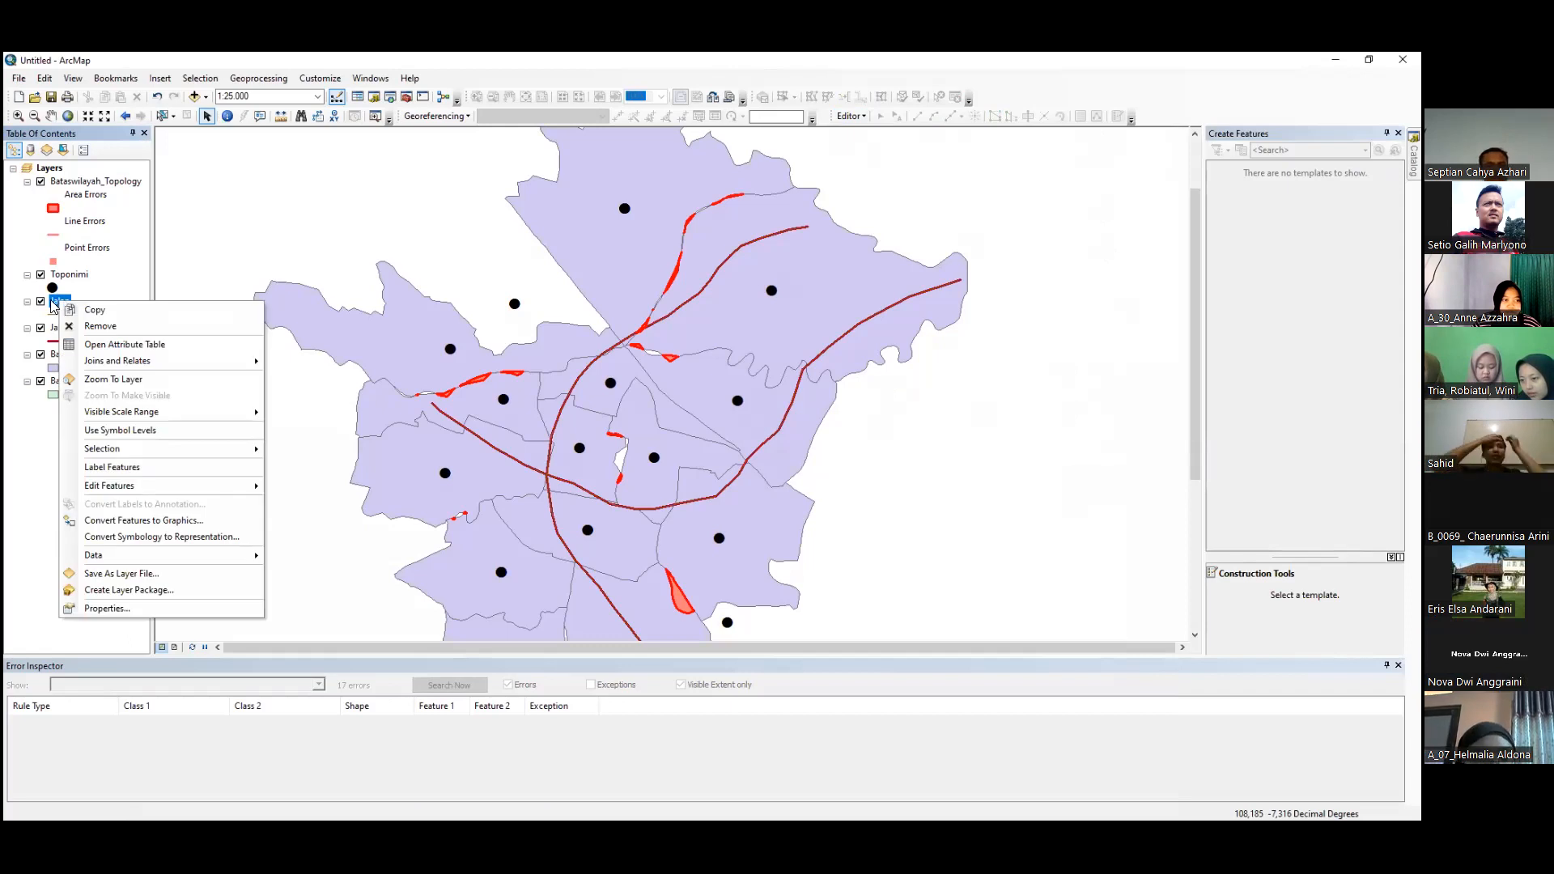
left_click(68, 304)
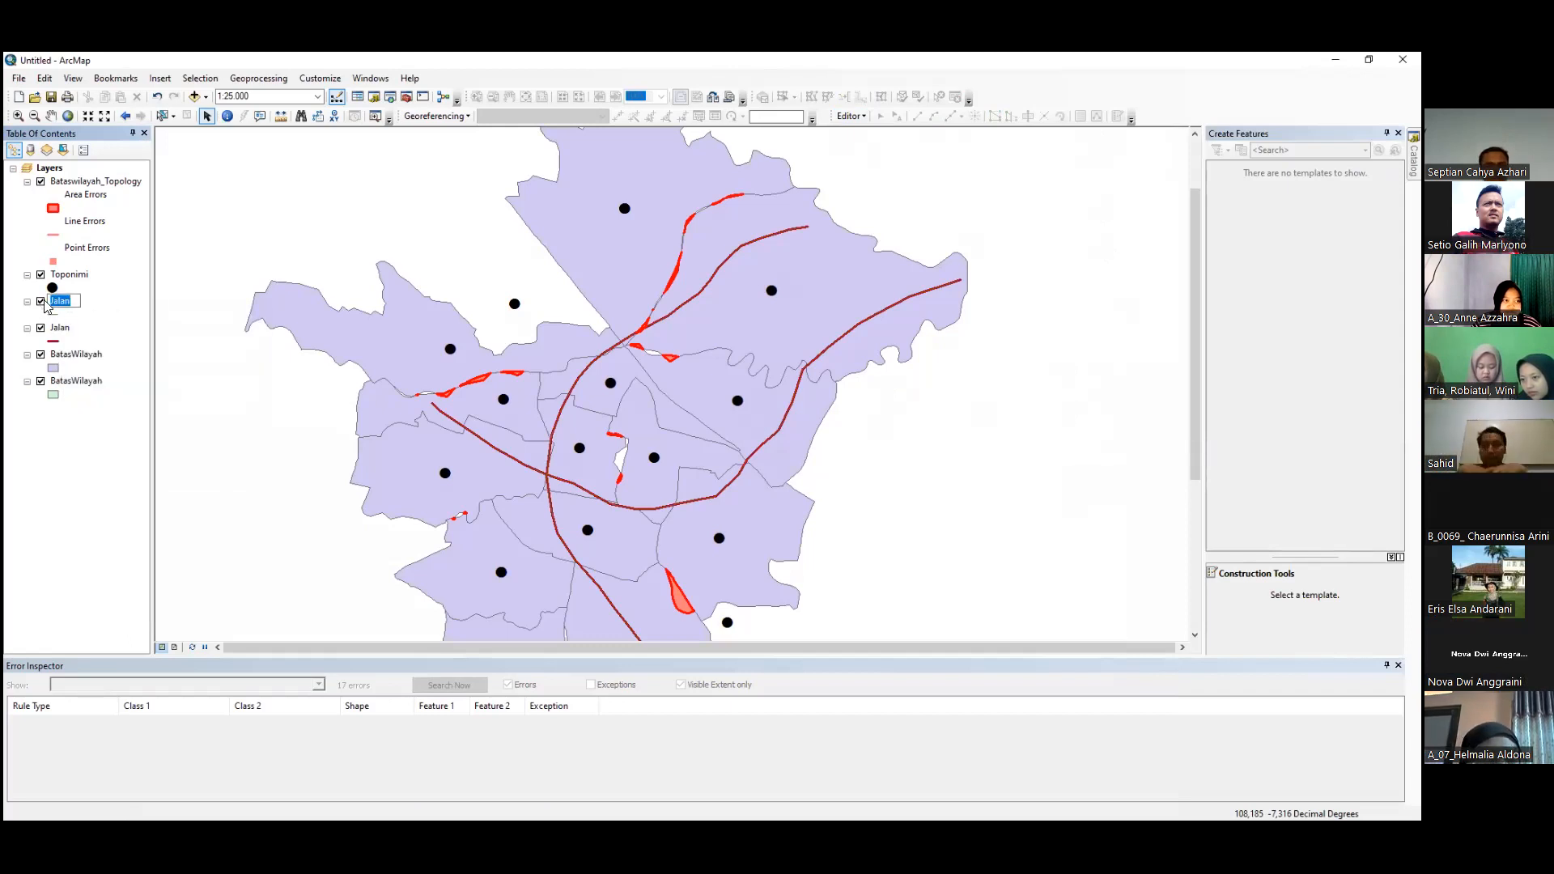
key("Return")
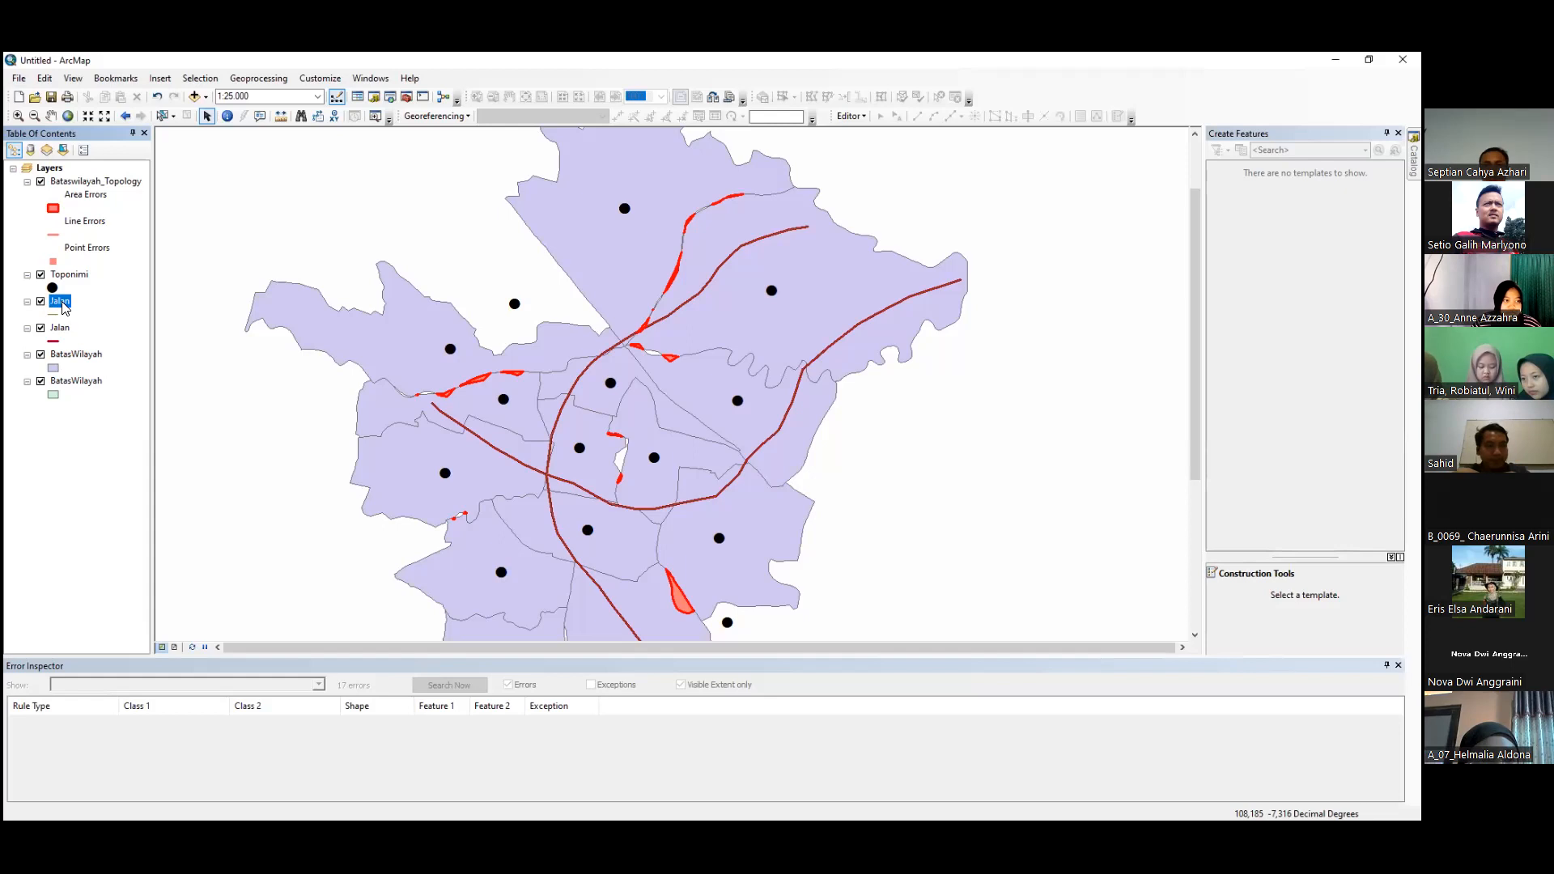
right_click(63, 302)
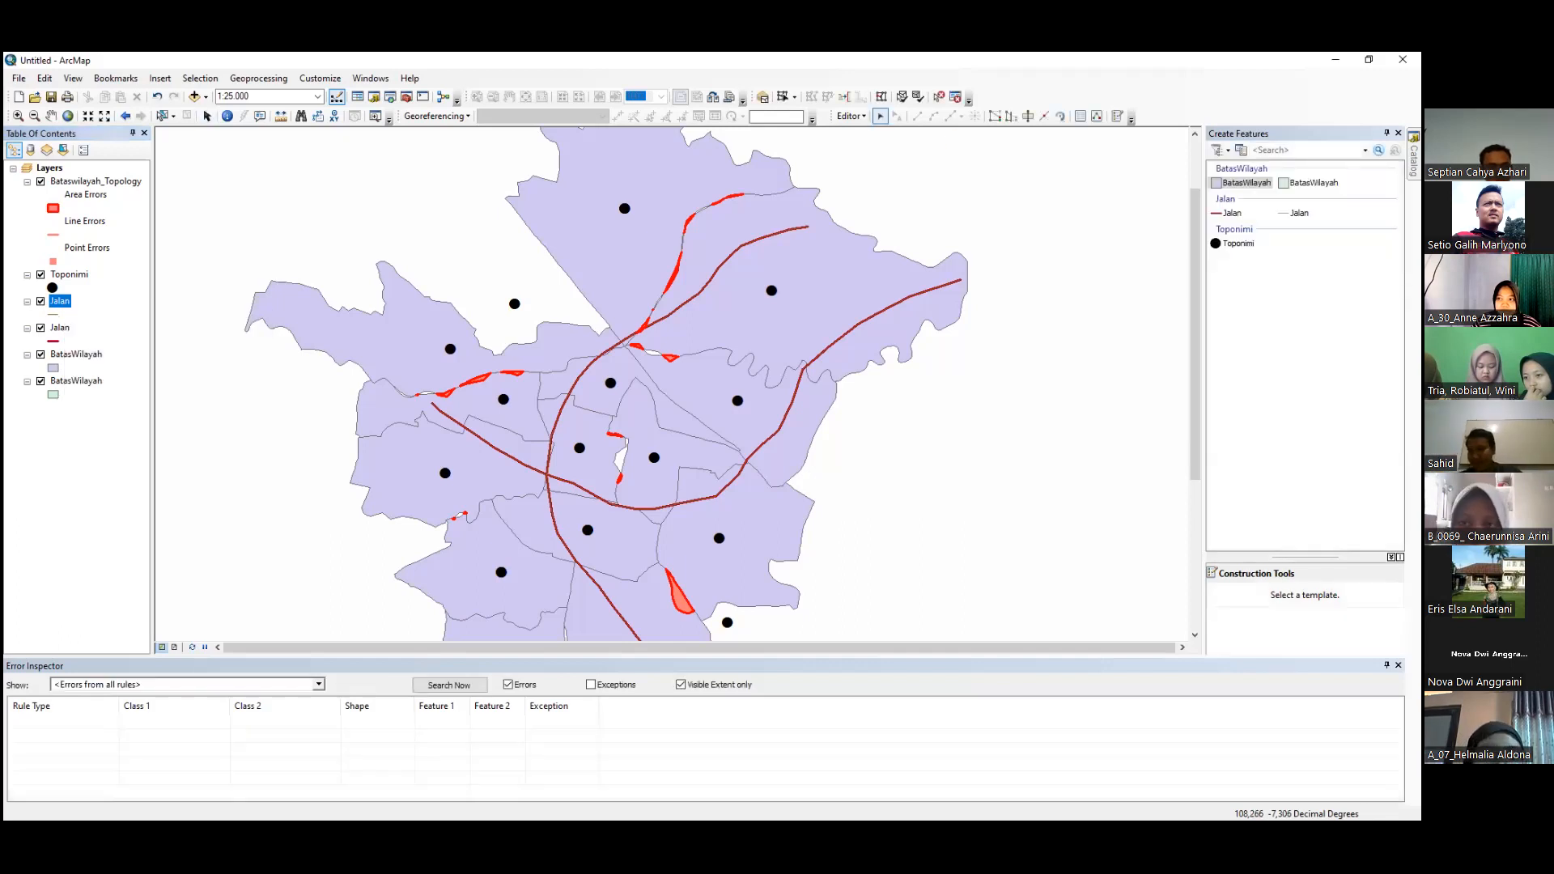
left_click(1299, 214)
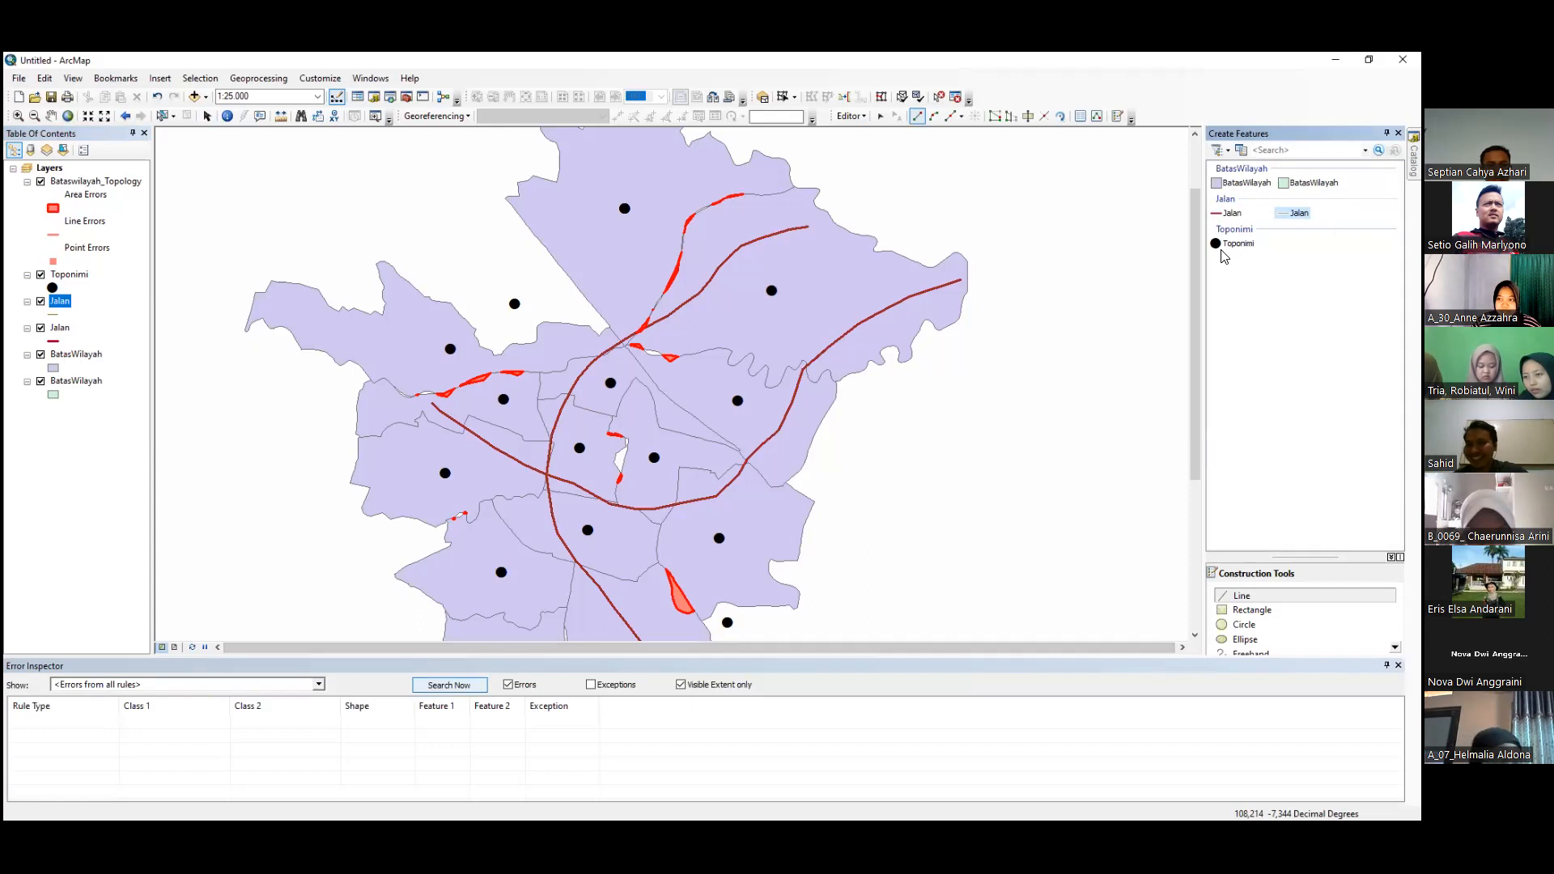
Step: Look at the general properties of the Jalan_LN feature class and of the Transportasi feature dataset in ContohTopologi.gdb
mouse_move(1414, 160)
right_click(1289, 399)
left_click(1305, 564)
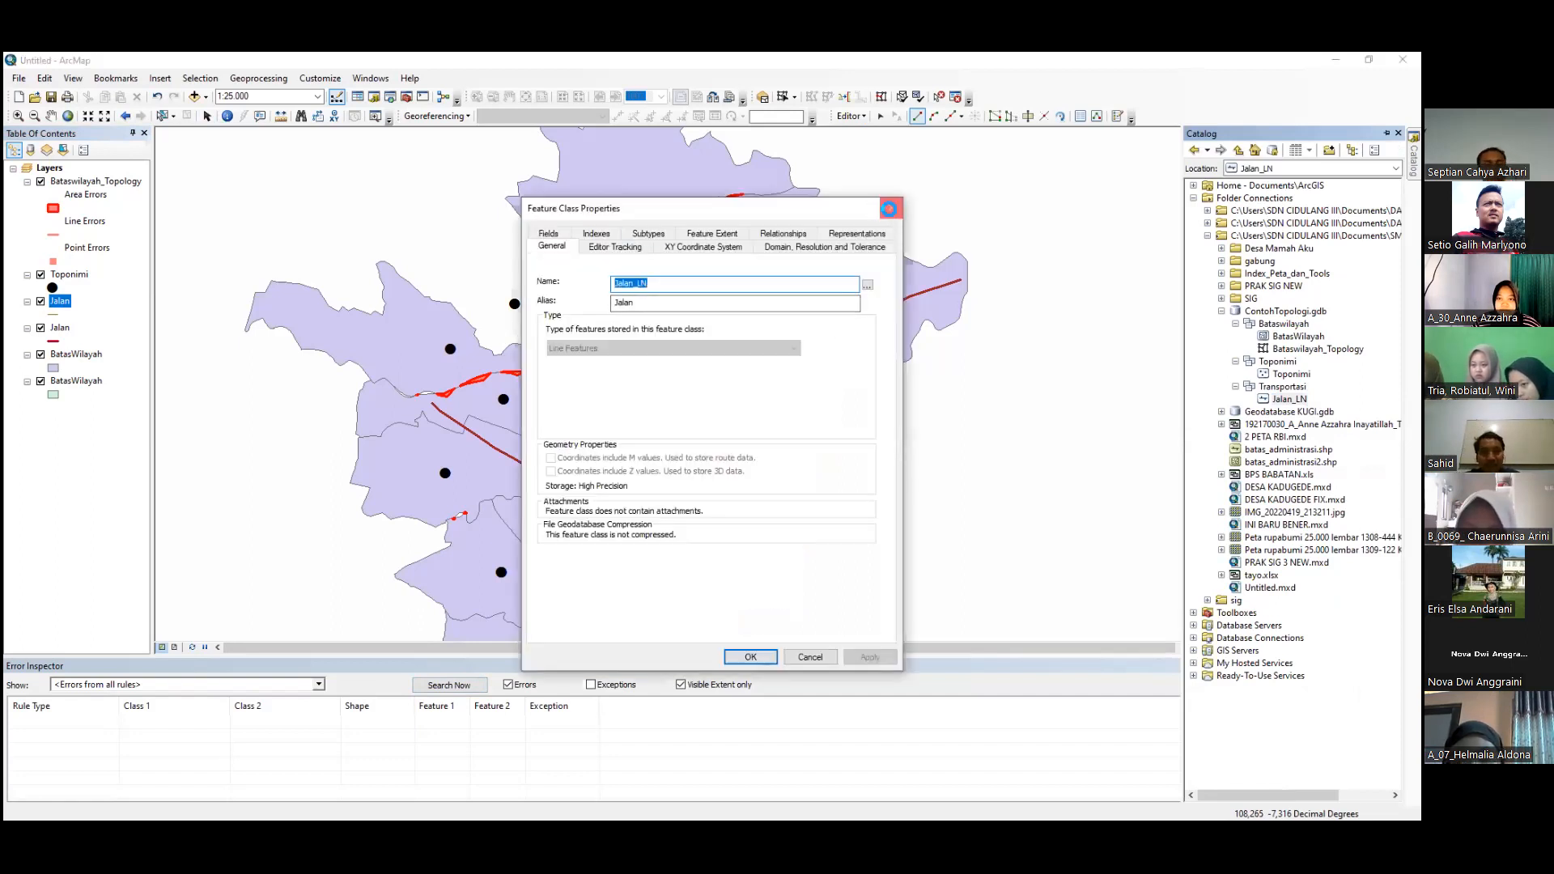
left_click(891, 210)
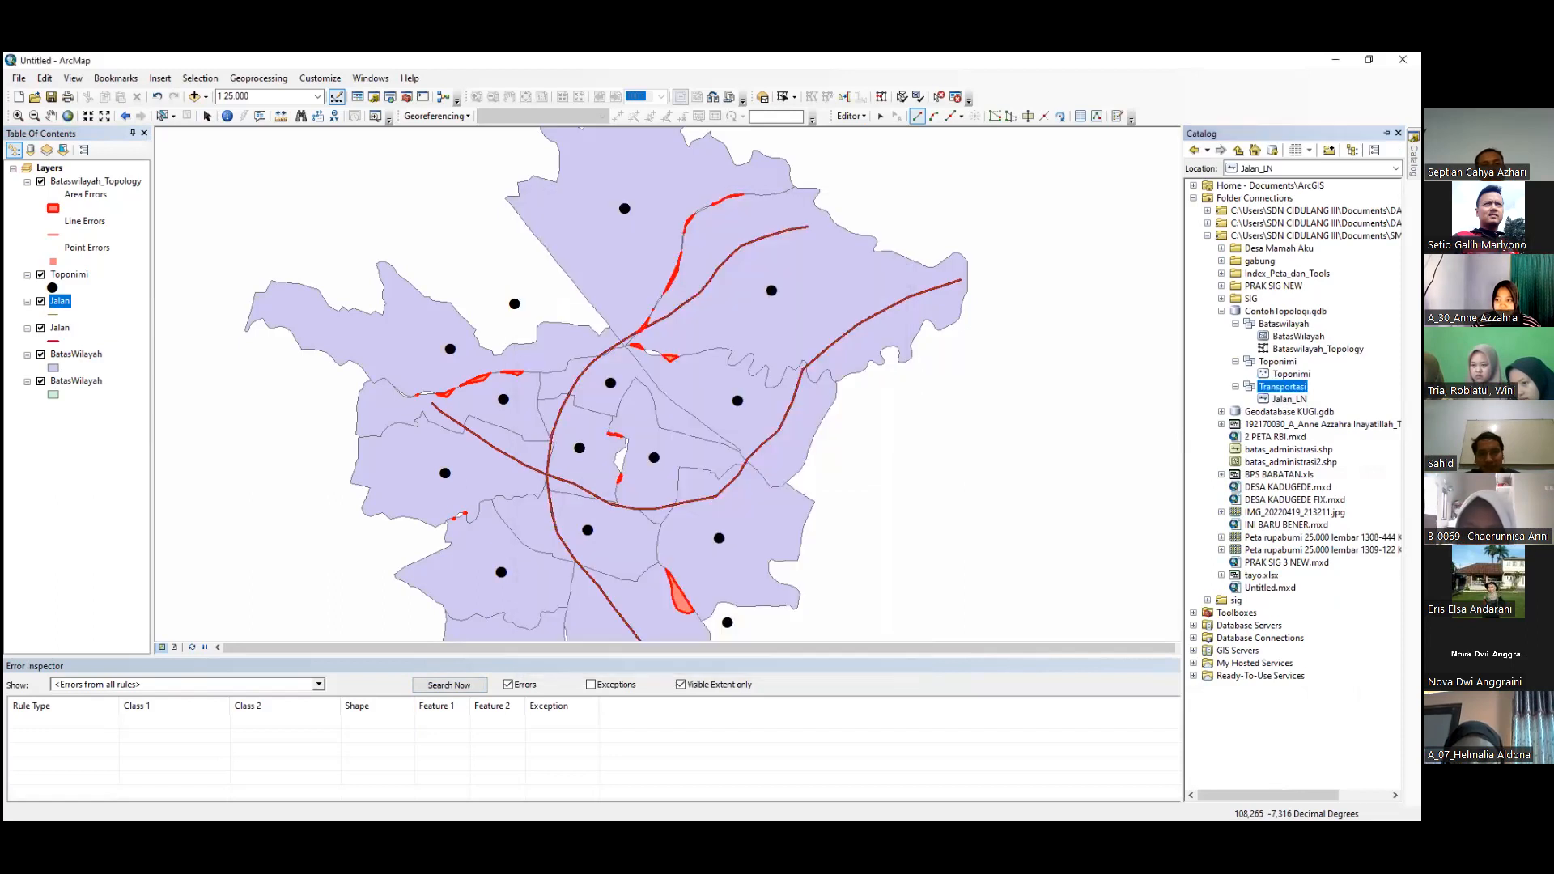
right_click(1294, 386)
left_click(1342, 566)
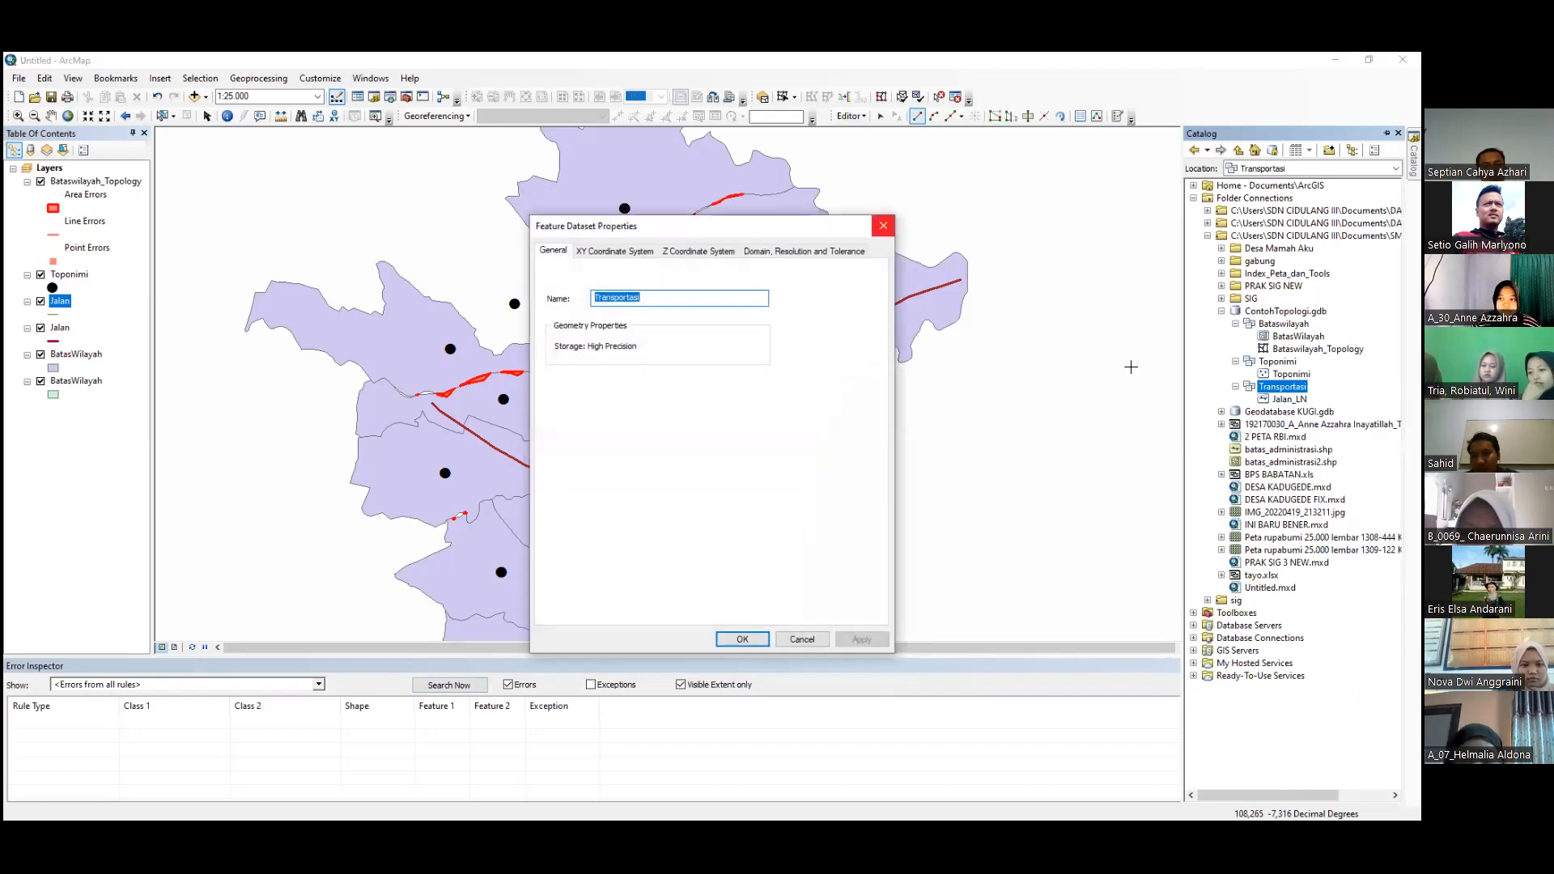
key("Escape")
Step: Try to create a new topology in the Transportasi feature dataset, and end the edit session
right_click(1279, 387)
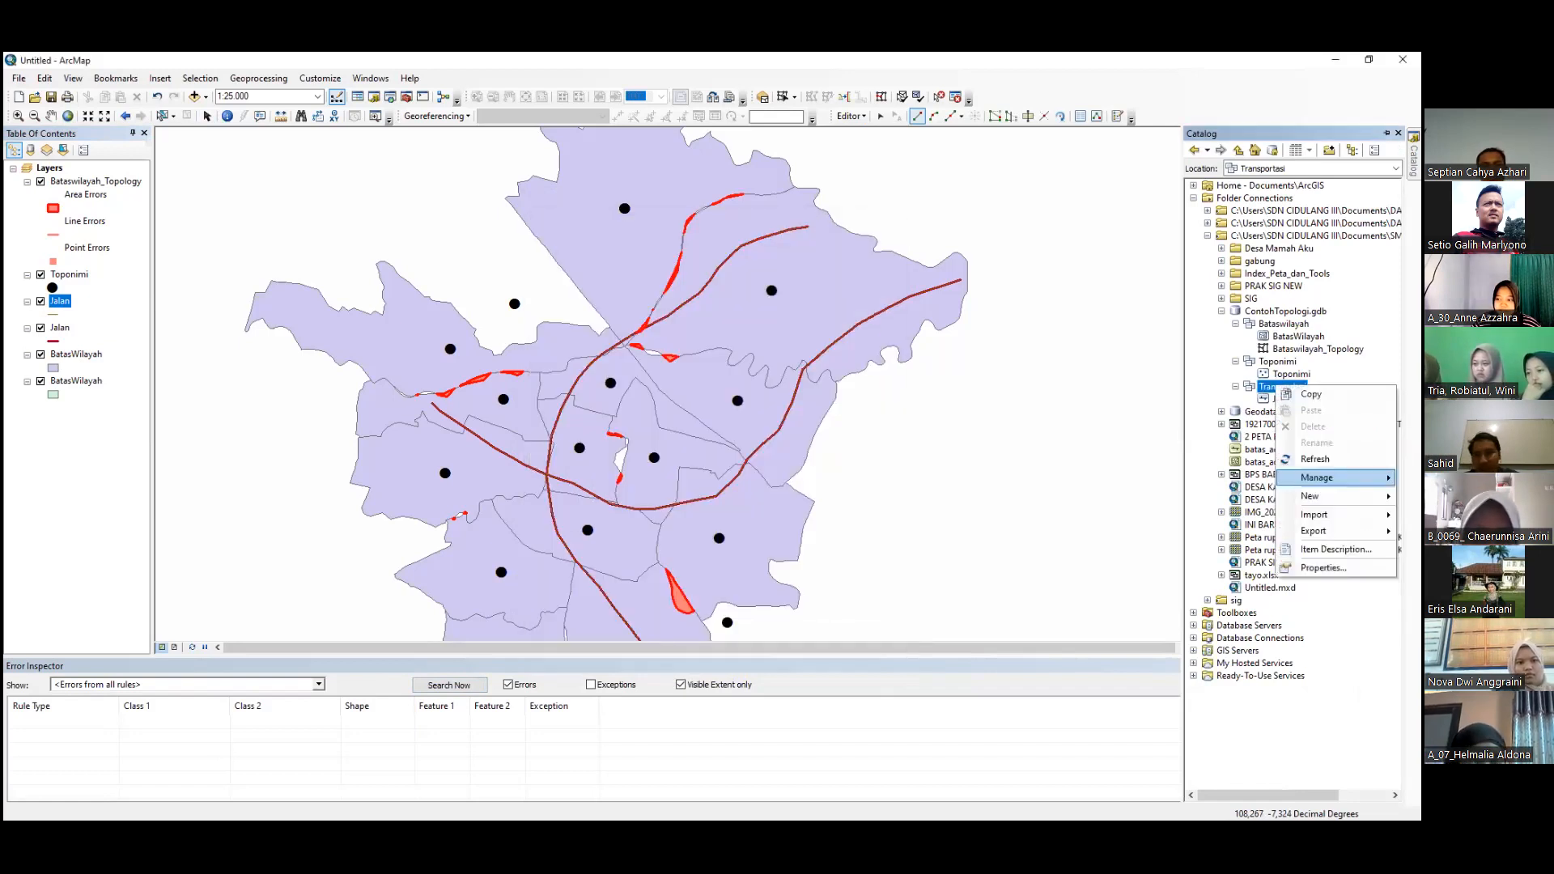
mouse_move(1328, 496)
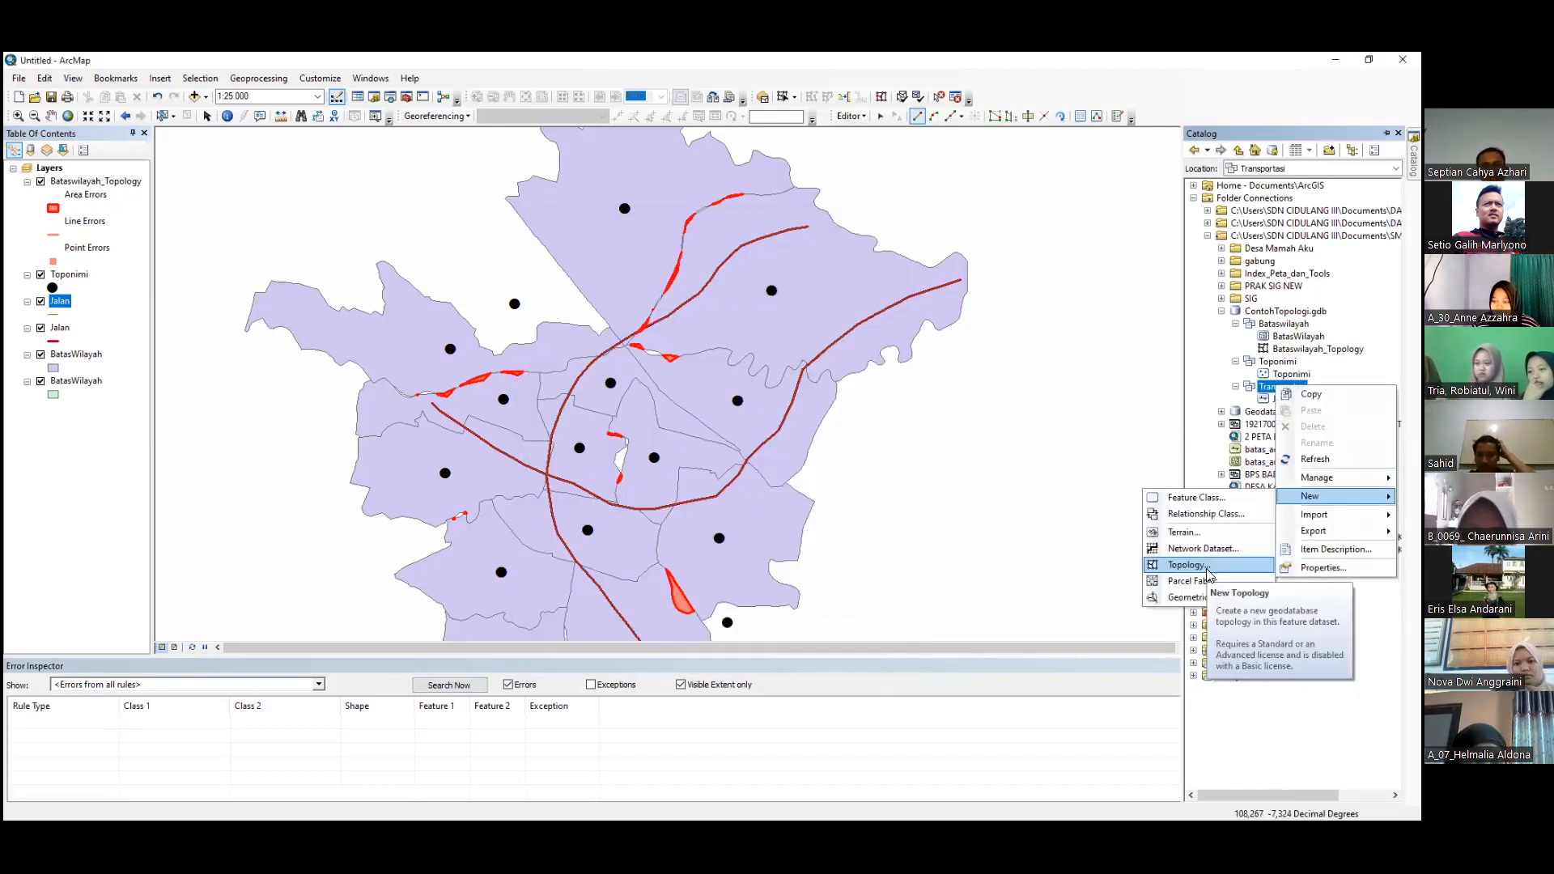
left_click(1205, 566)
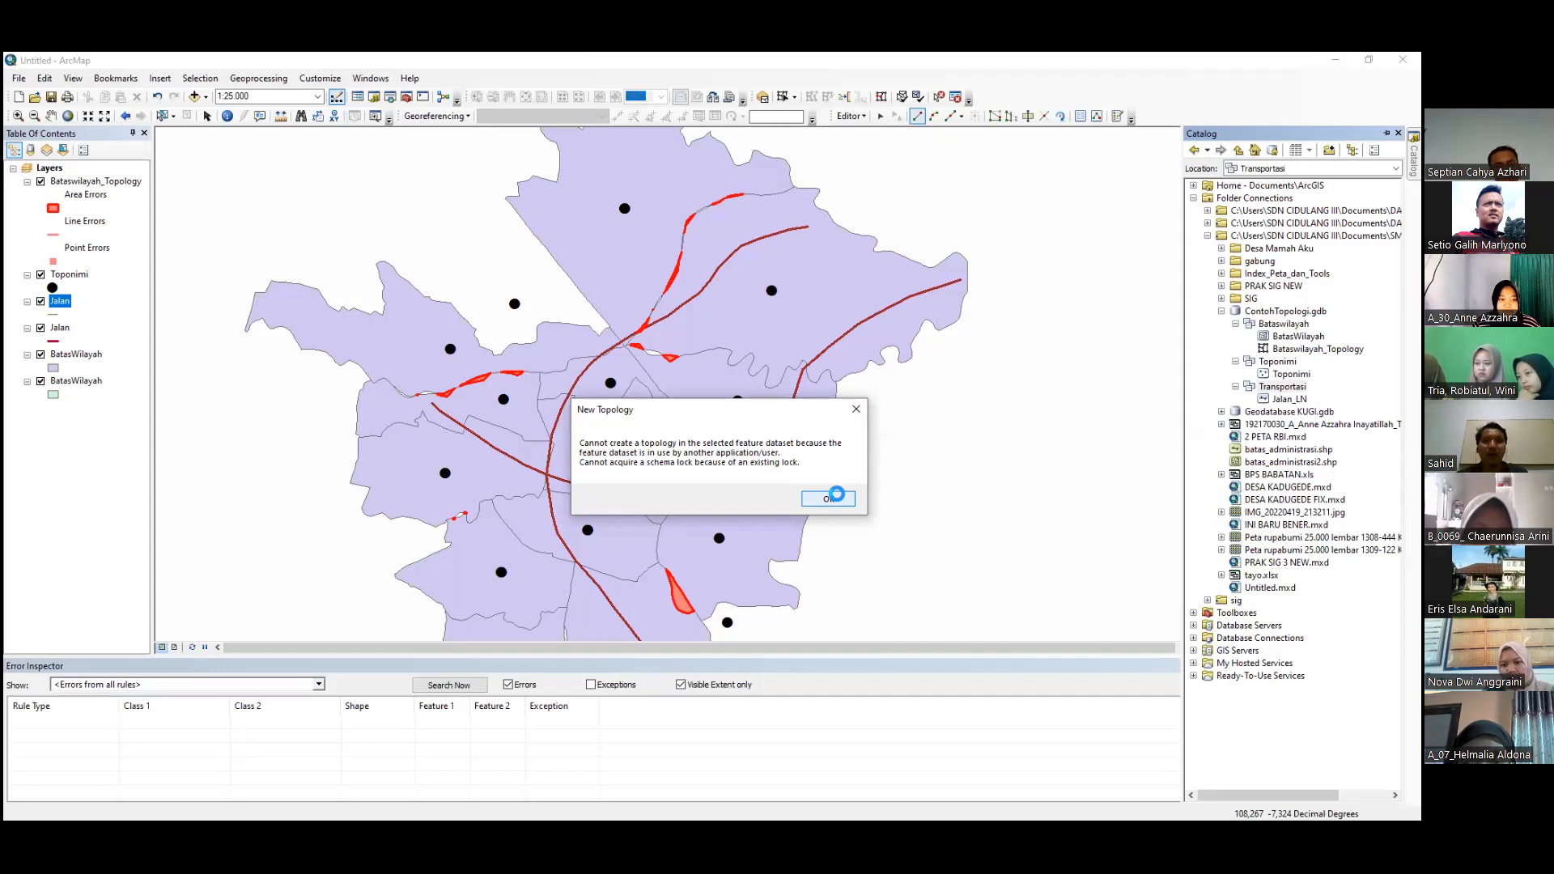
left_click(852, 406)
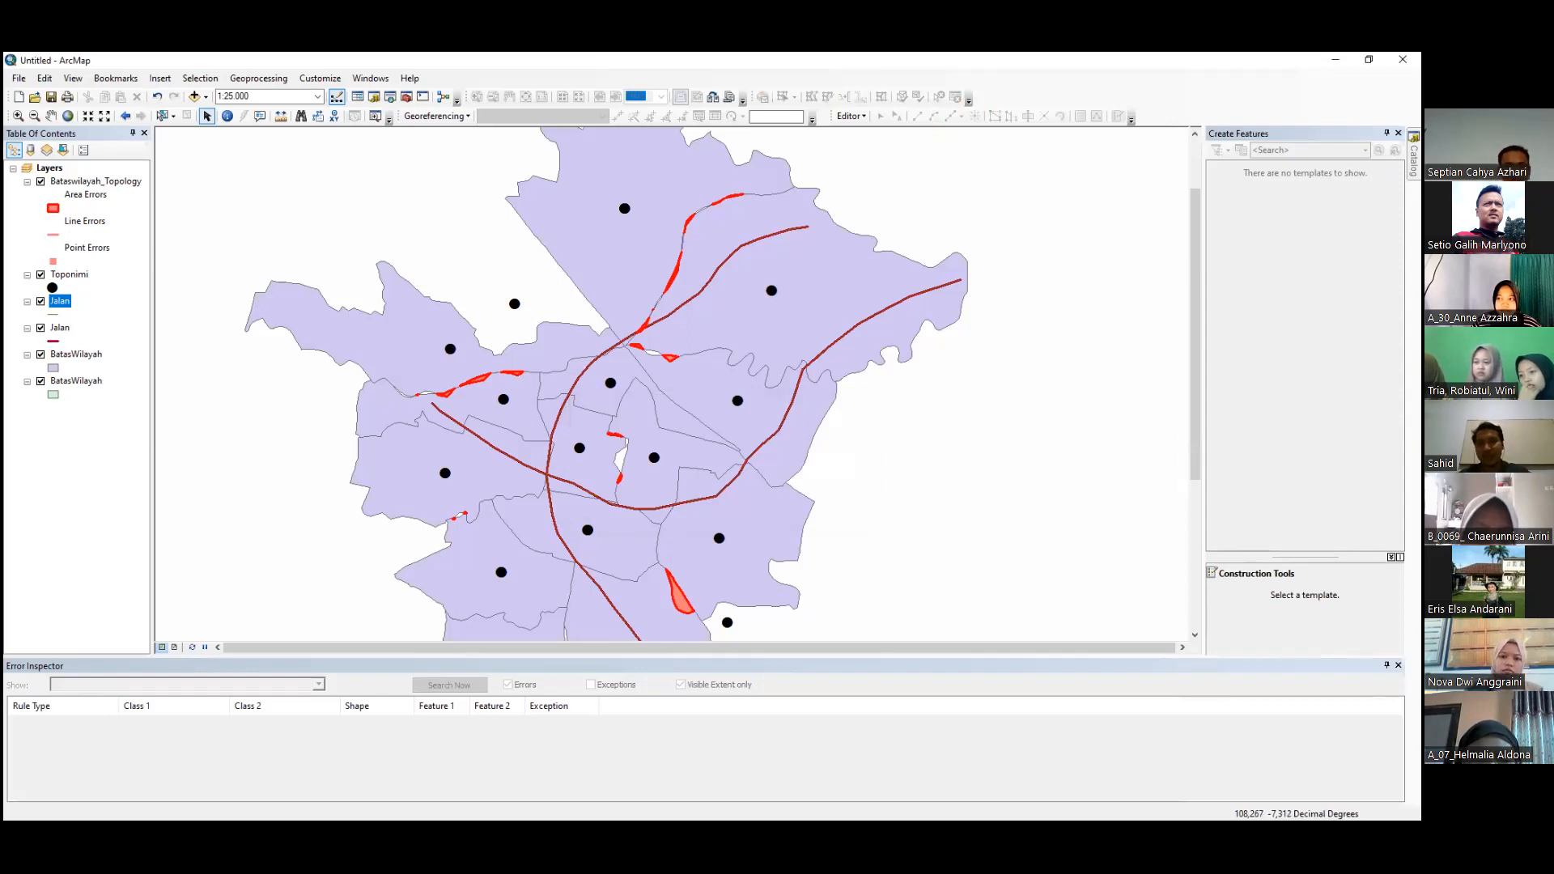
Step: Start a new topology named Transportasi_Topology in the Transportasi feature dataset, with Jalan_LN as the participating feature class and the default ranks
mouse_move(1414, 160)
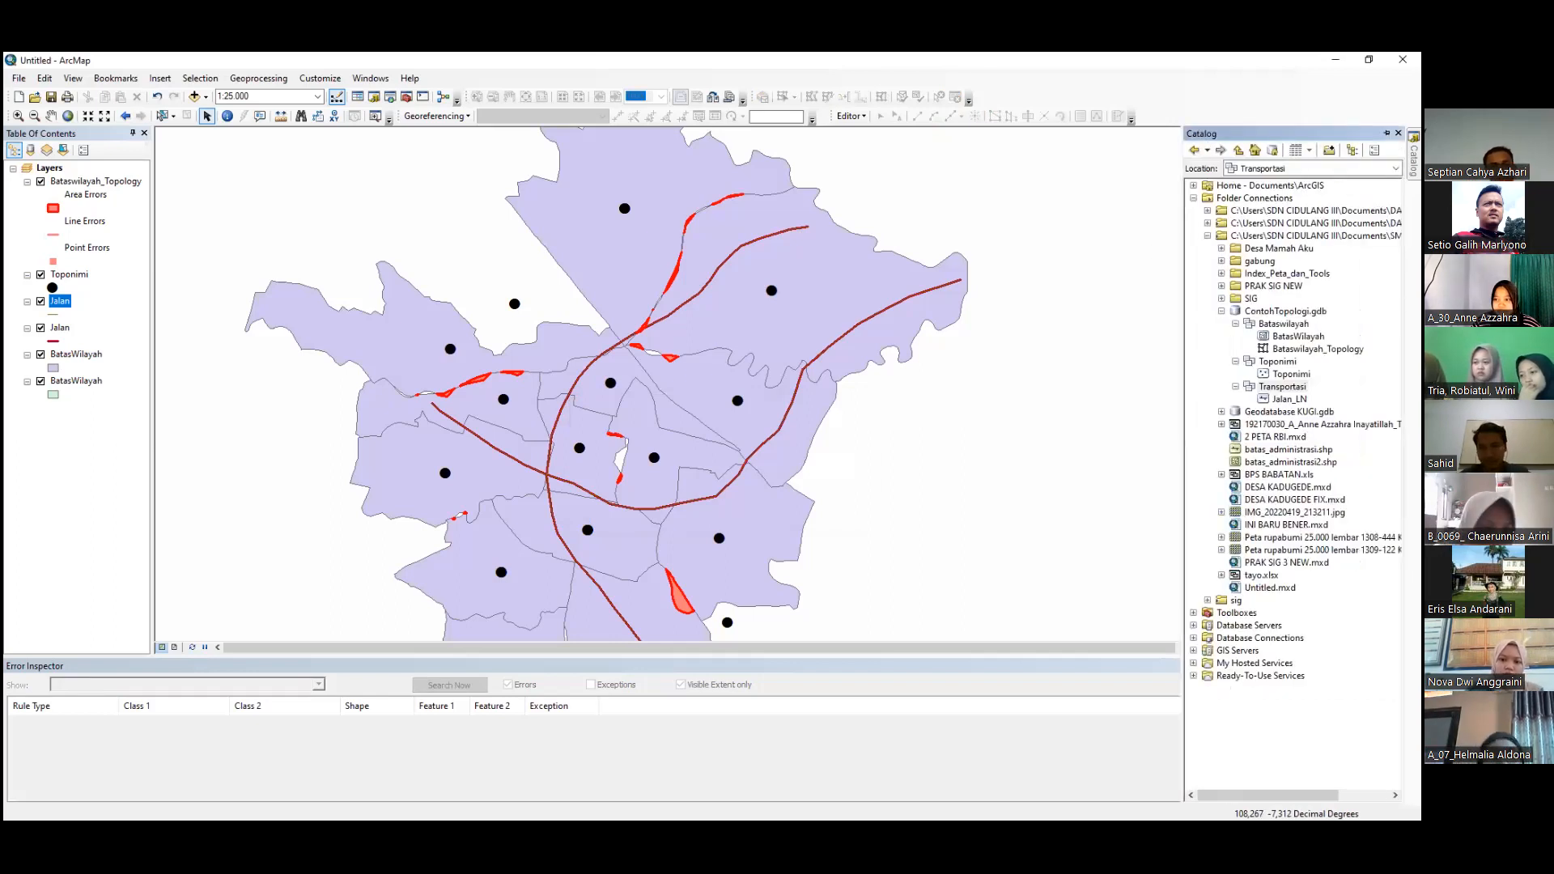
right_click(1286, 387)
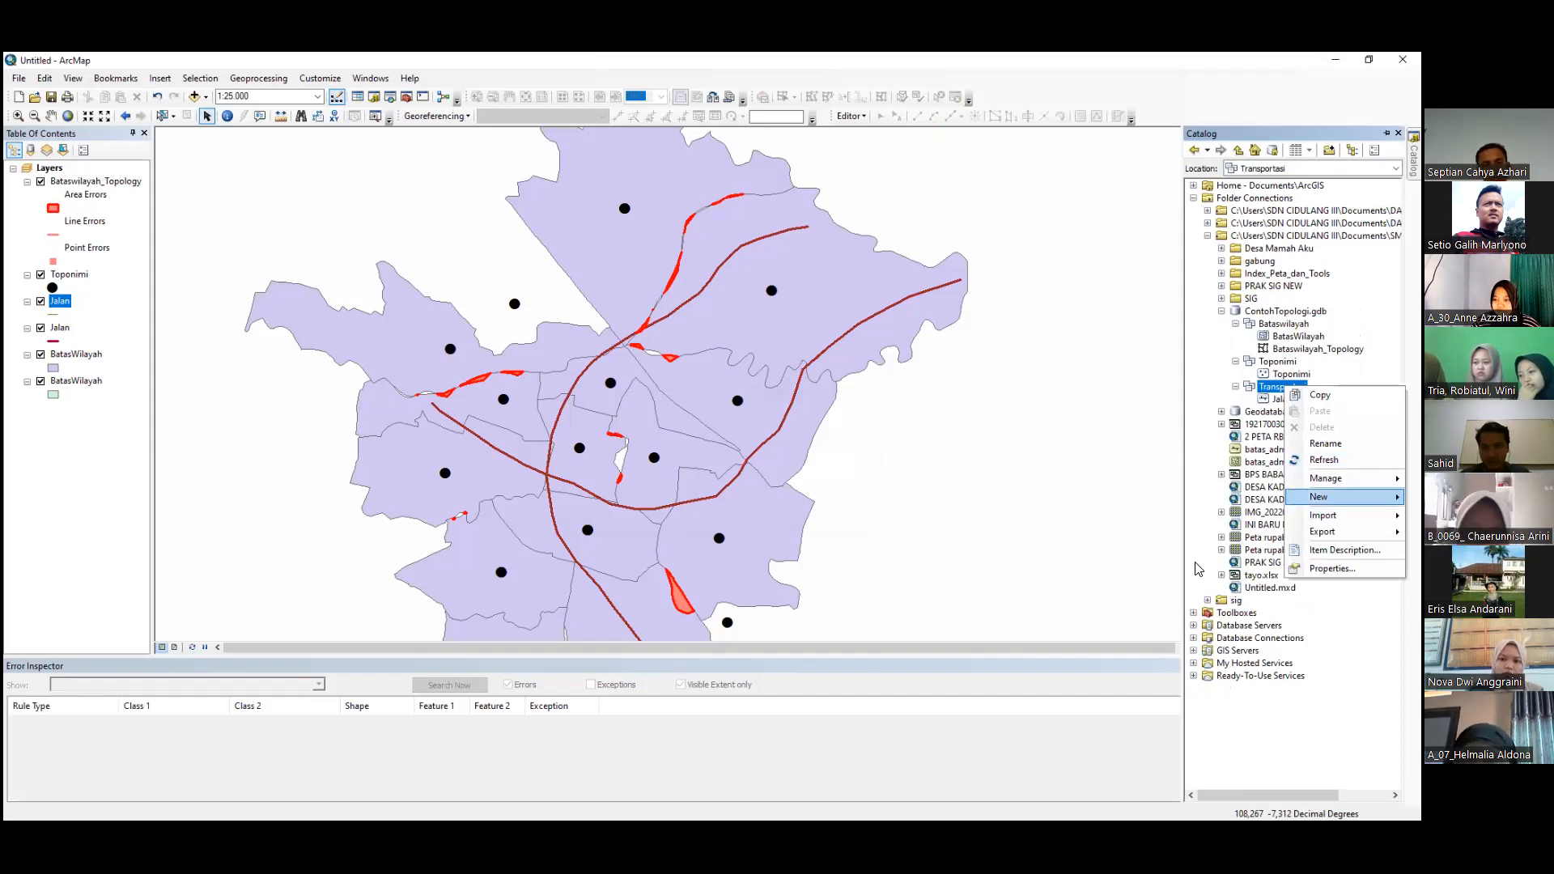
left_click(791, 563)
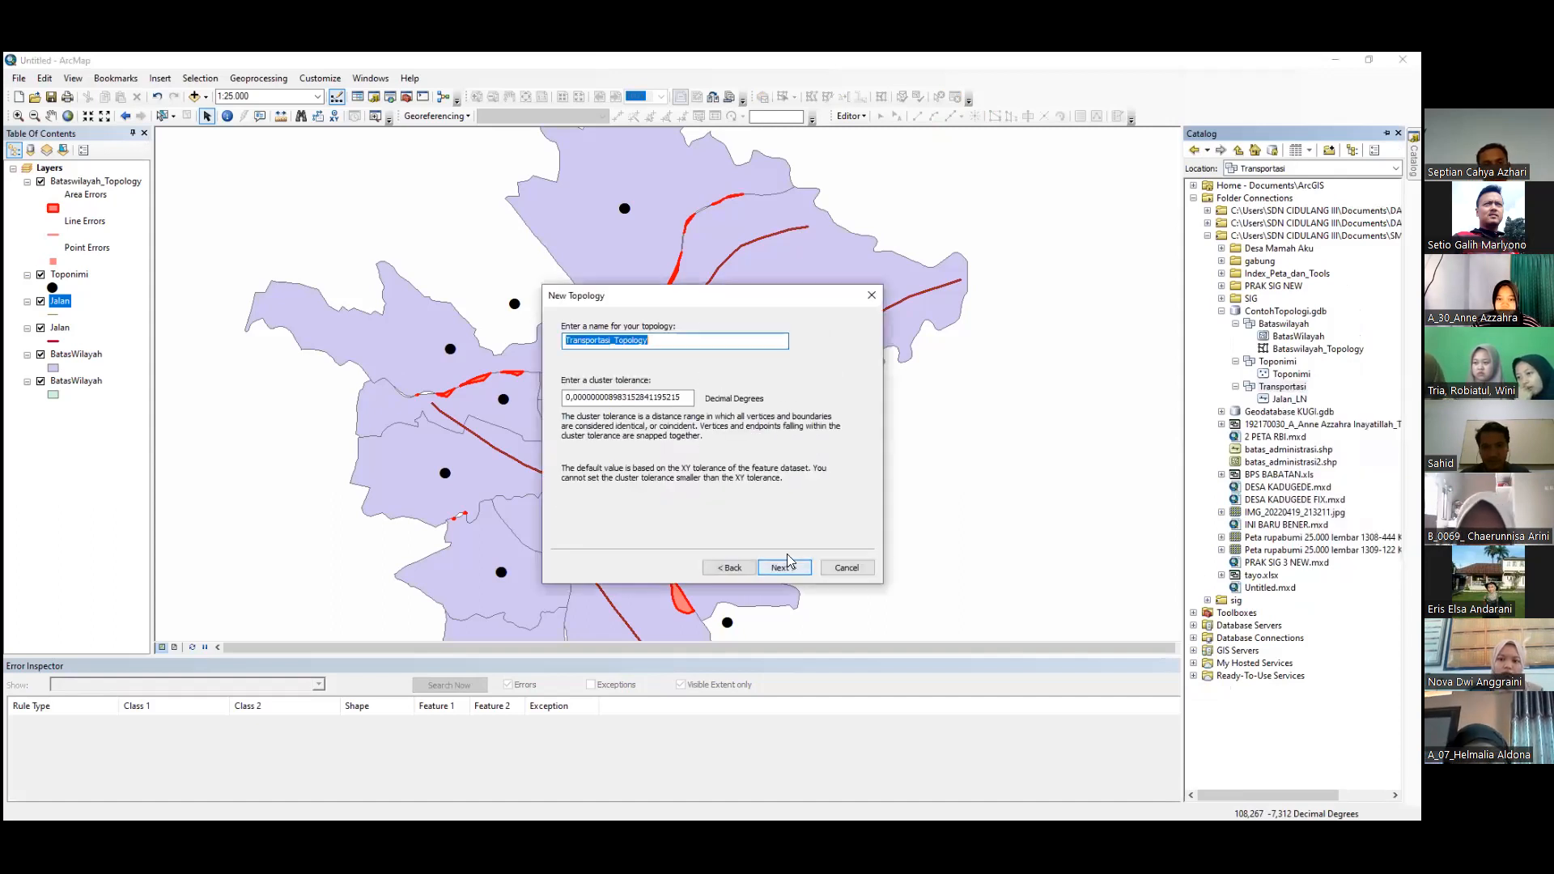
left_click(669, 341)
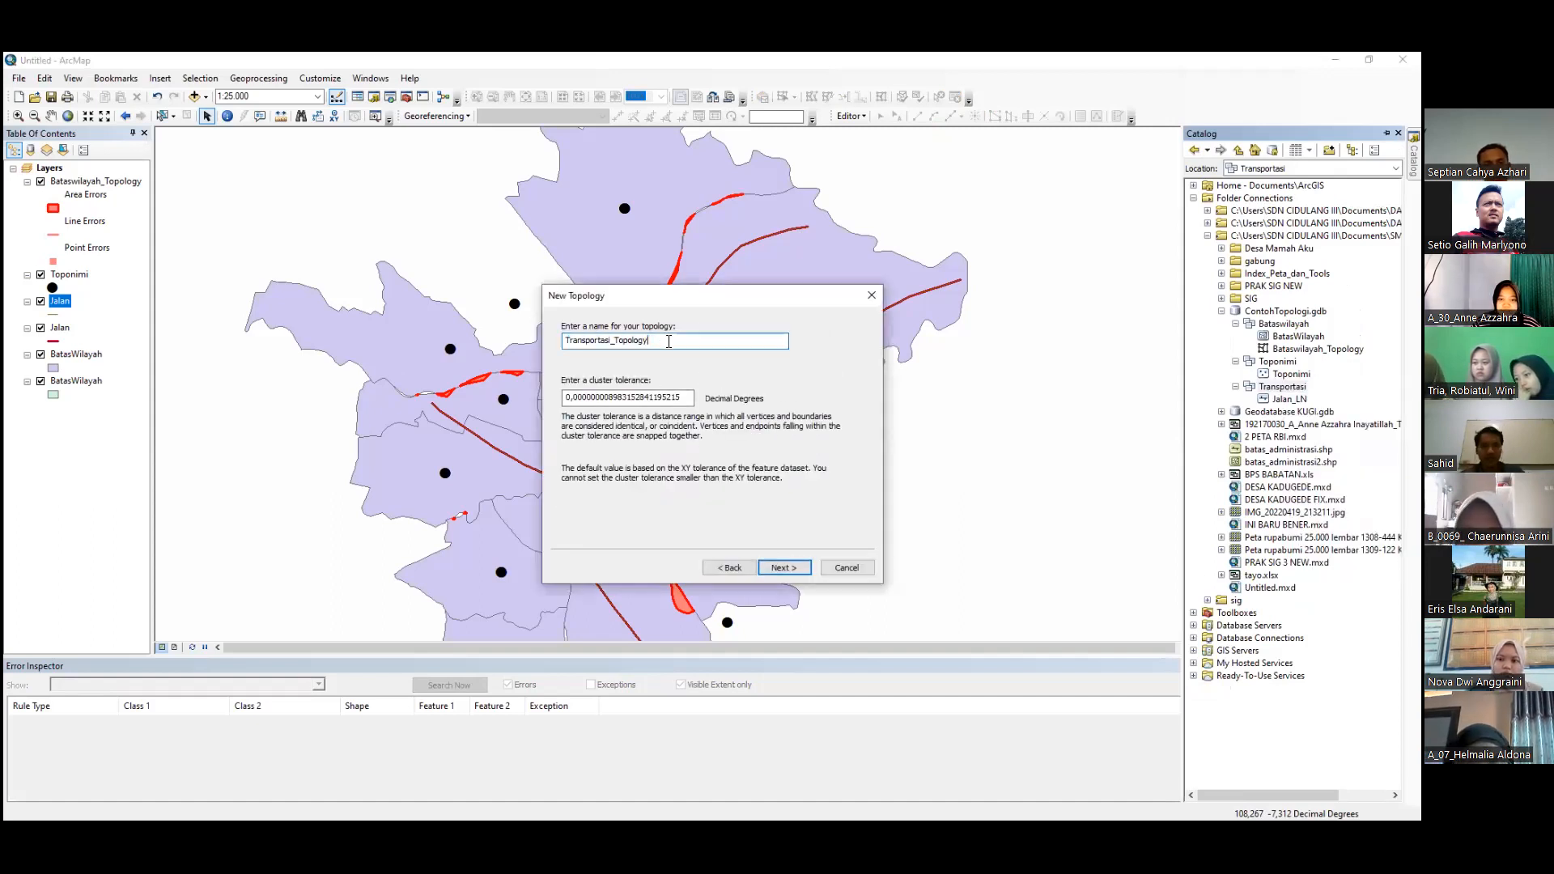
left_click(790, 570)
left_click(571, 353)
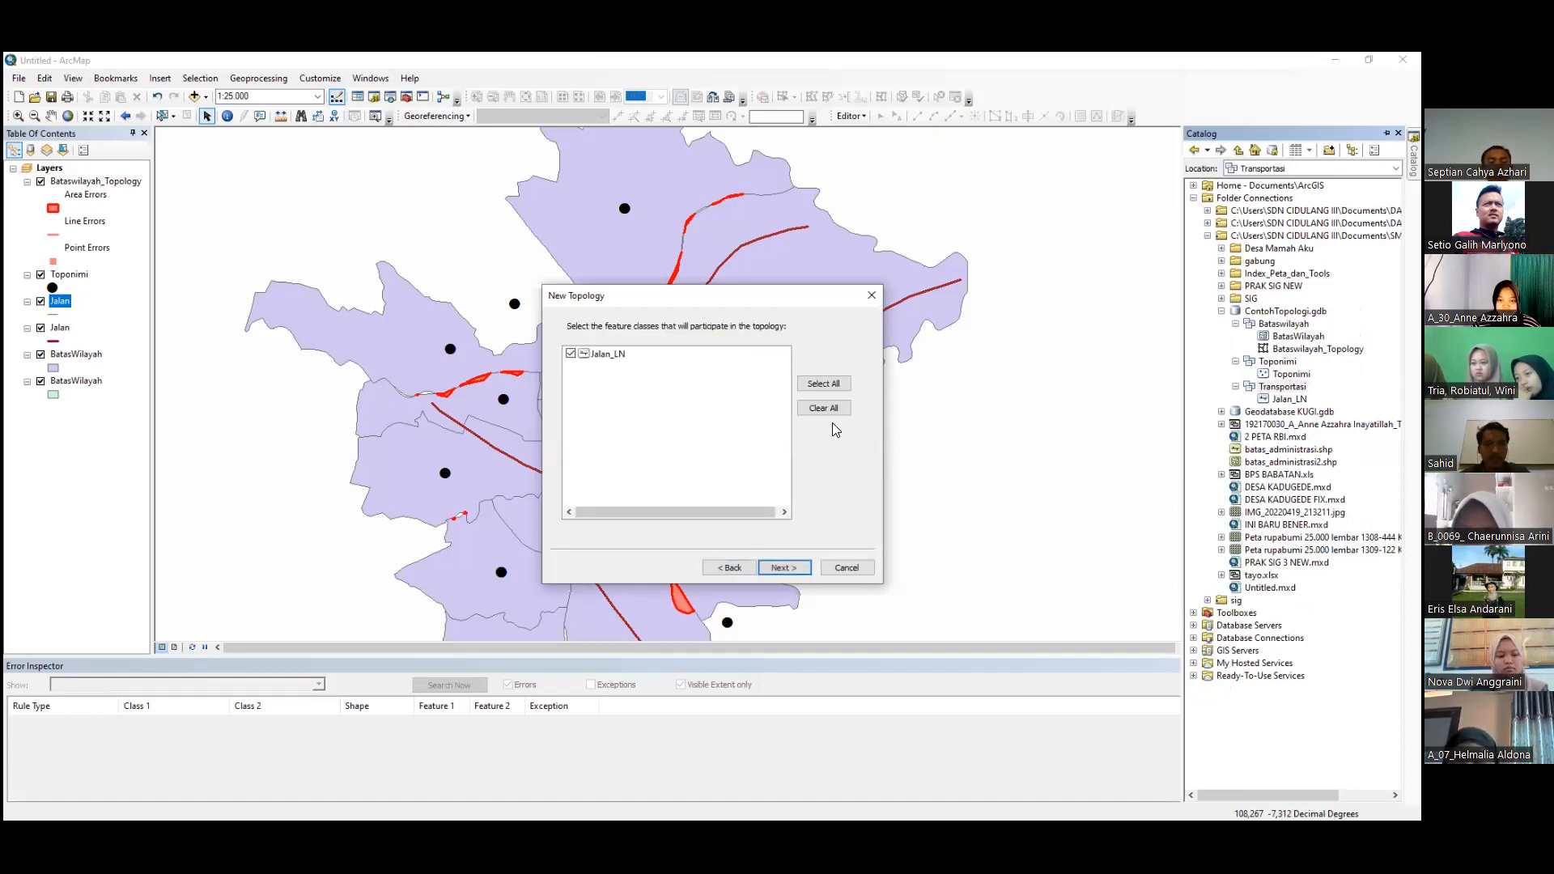
left_click(782, 568)
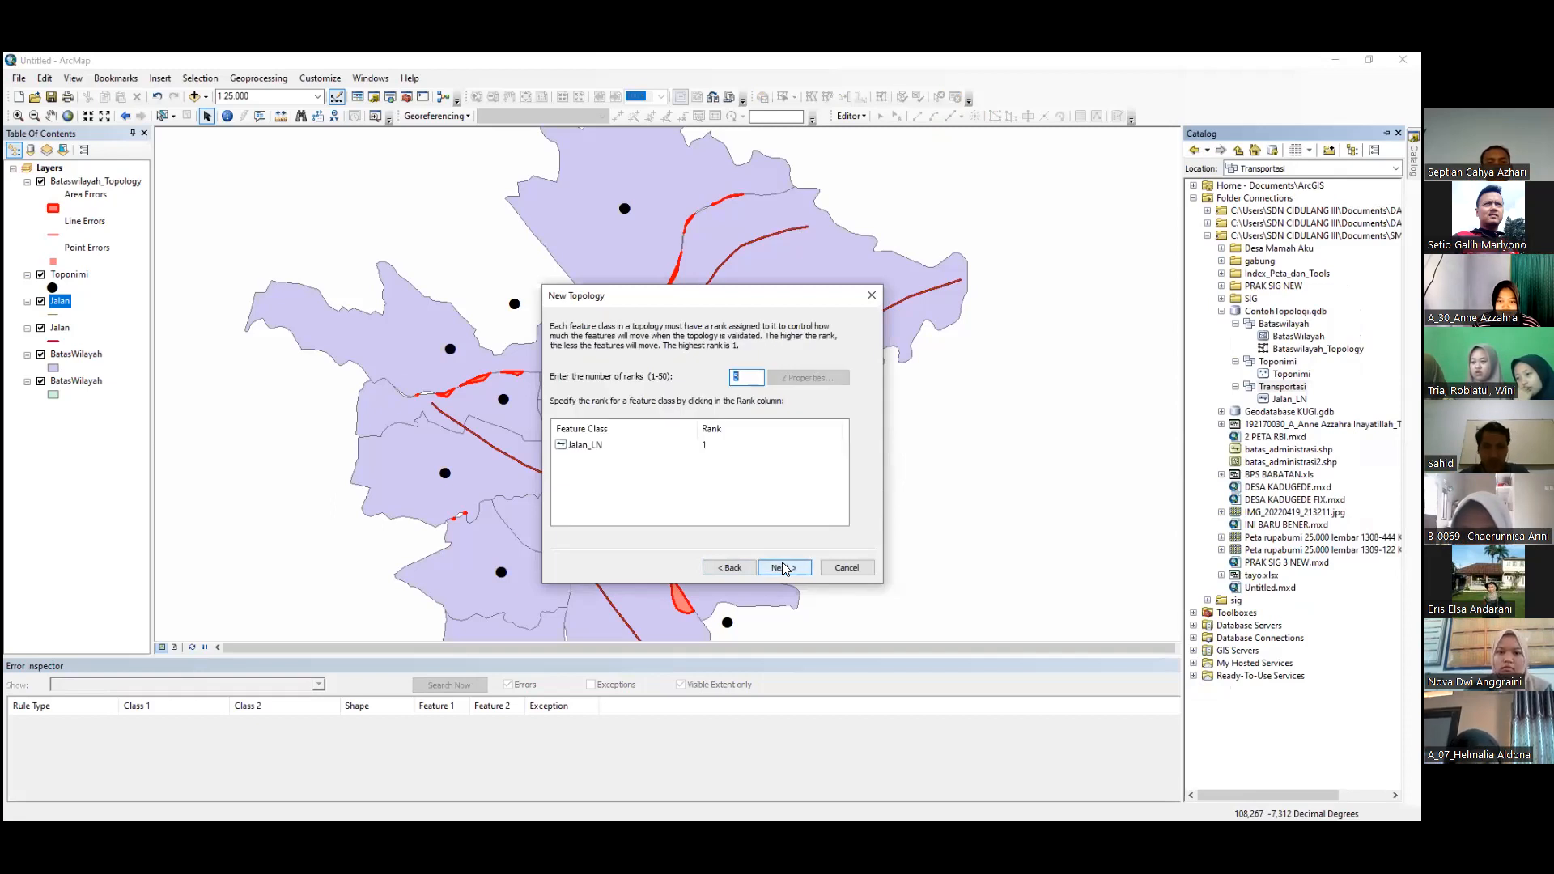
left_click(783, 567)
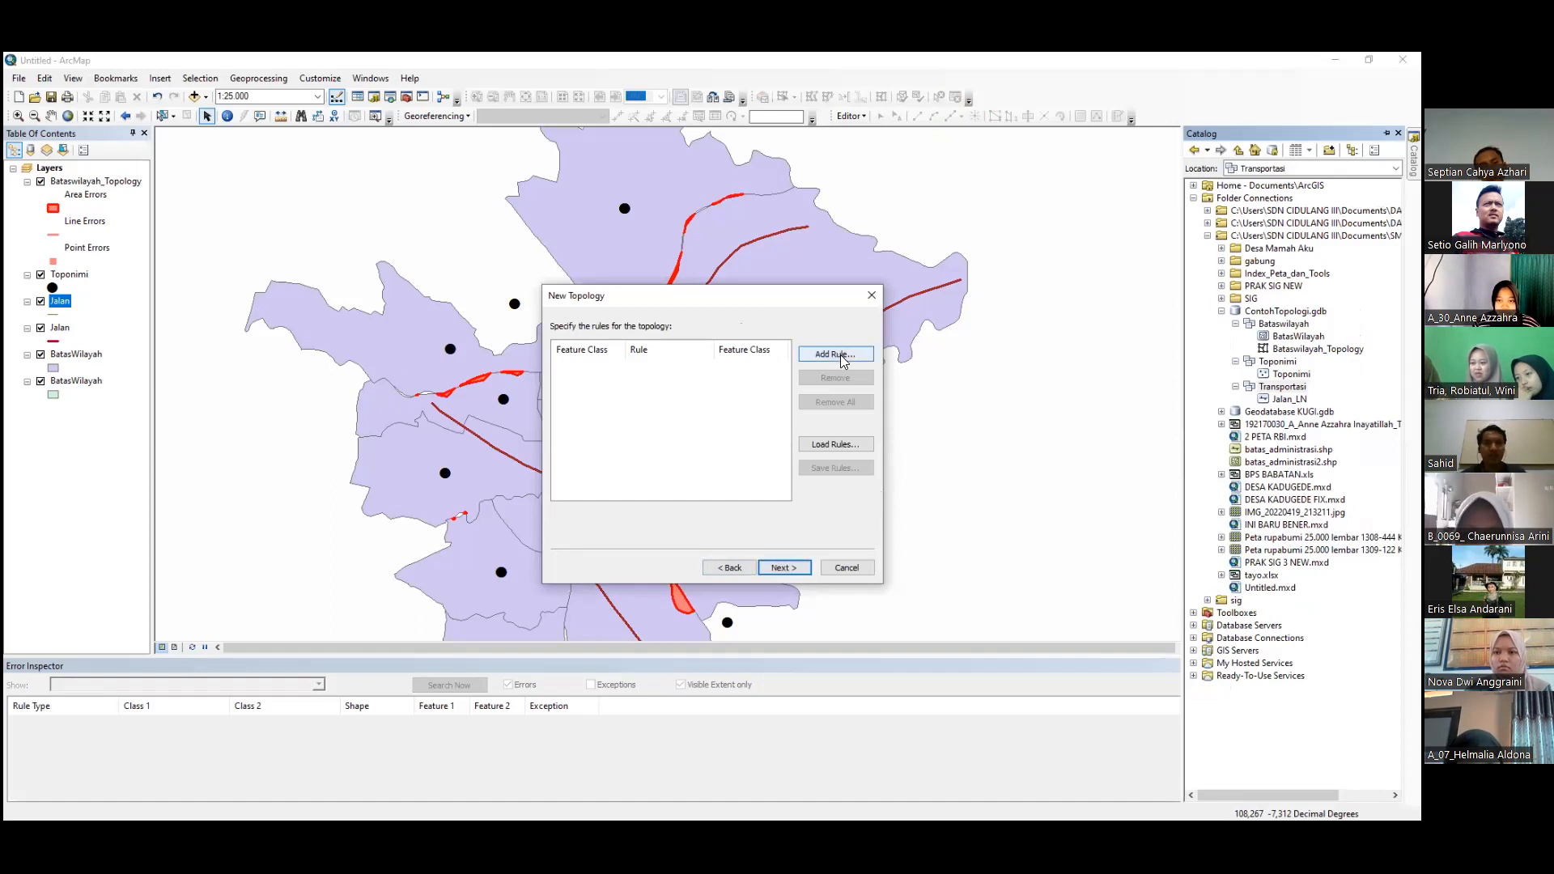
Step: Add the Must Not Overlap and Must Not Have Dangles rules for Jalan_LN to the new topology
left_click(838, 355)
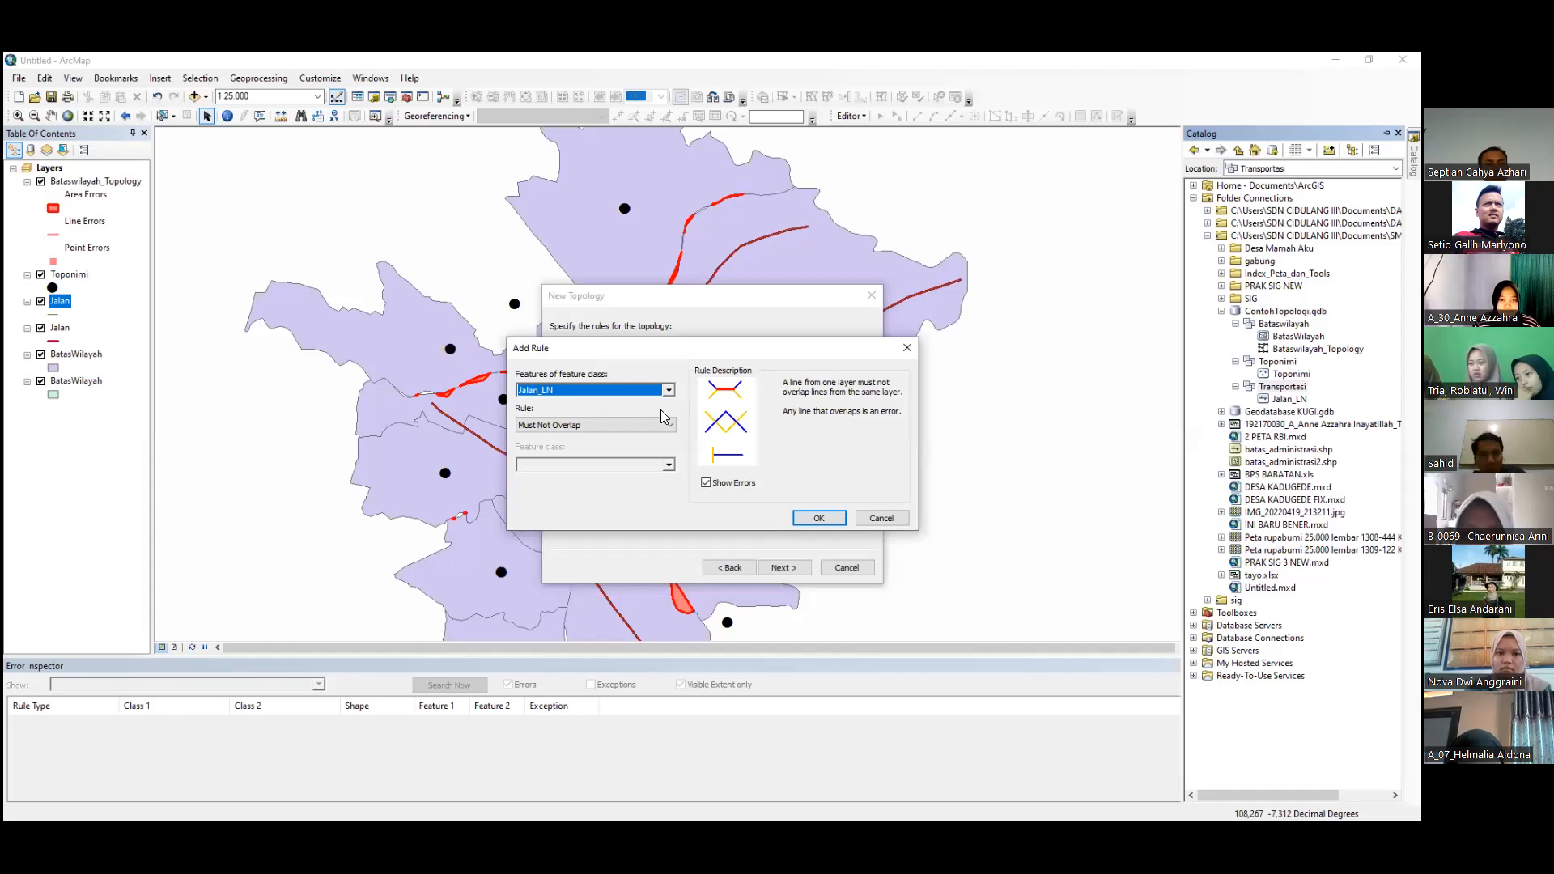
left_click(667, 425)
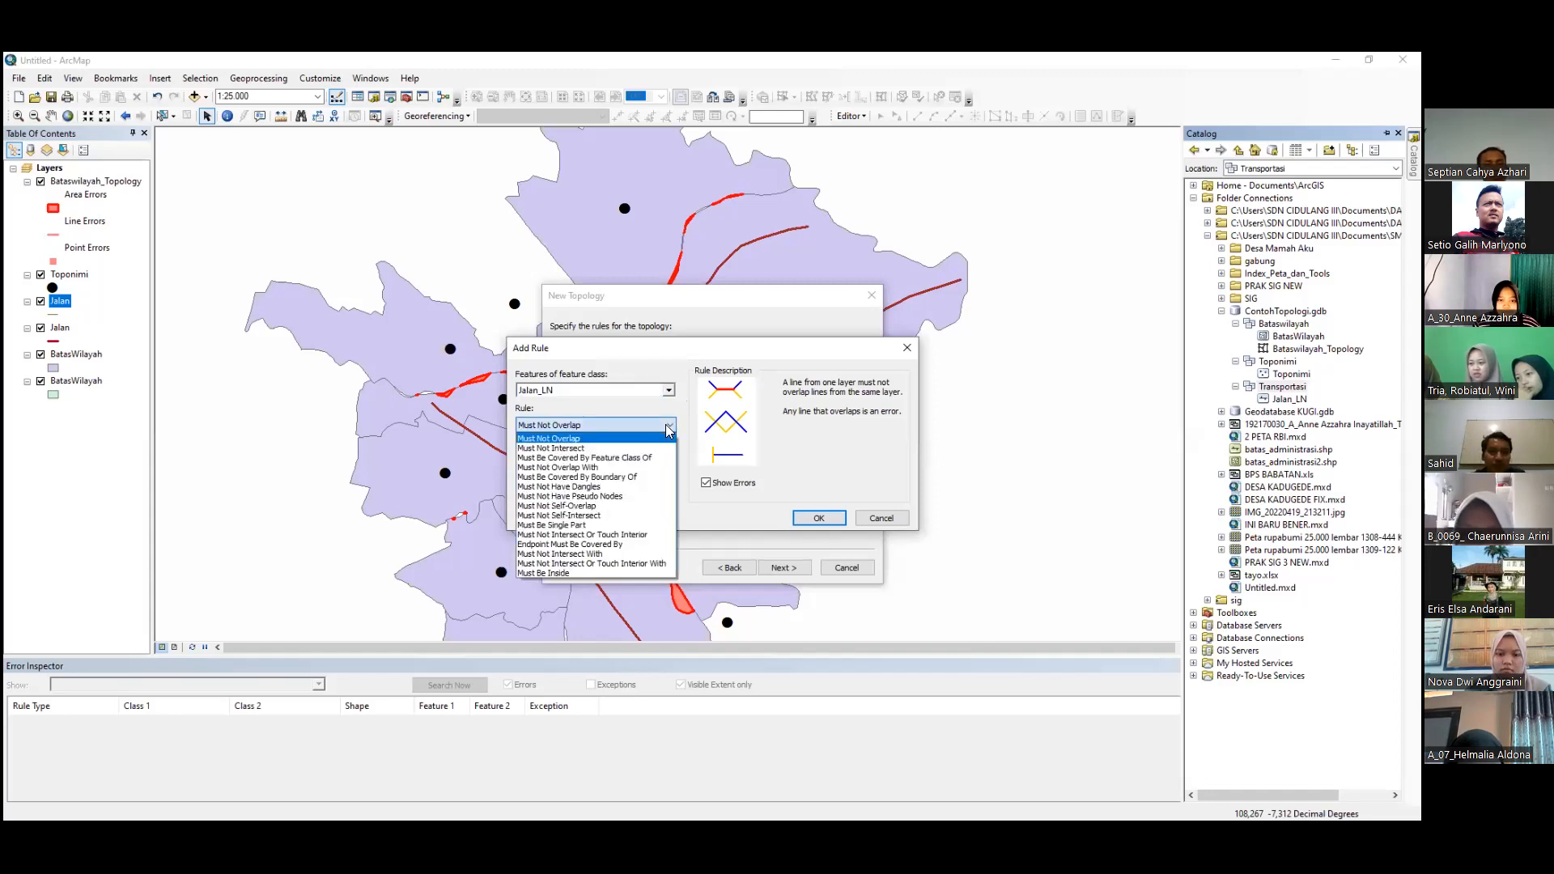
left_click(600, 439)
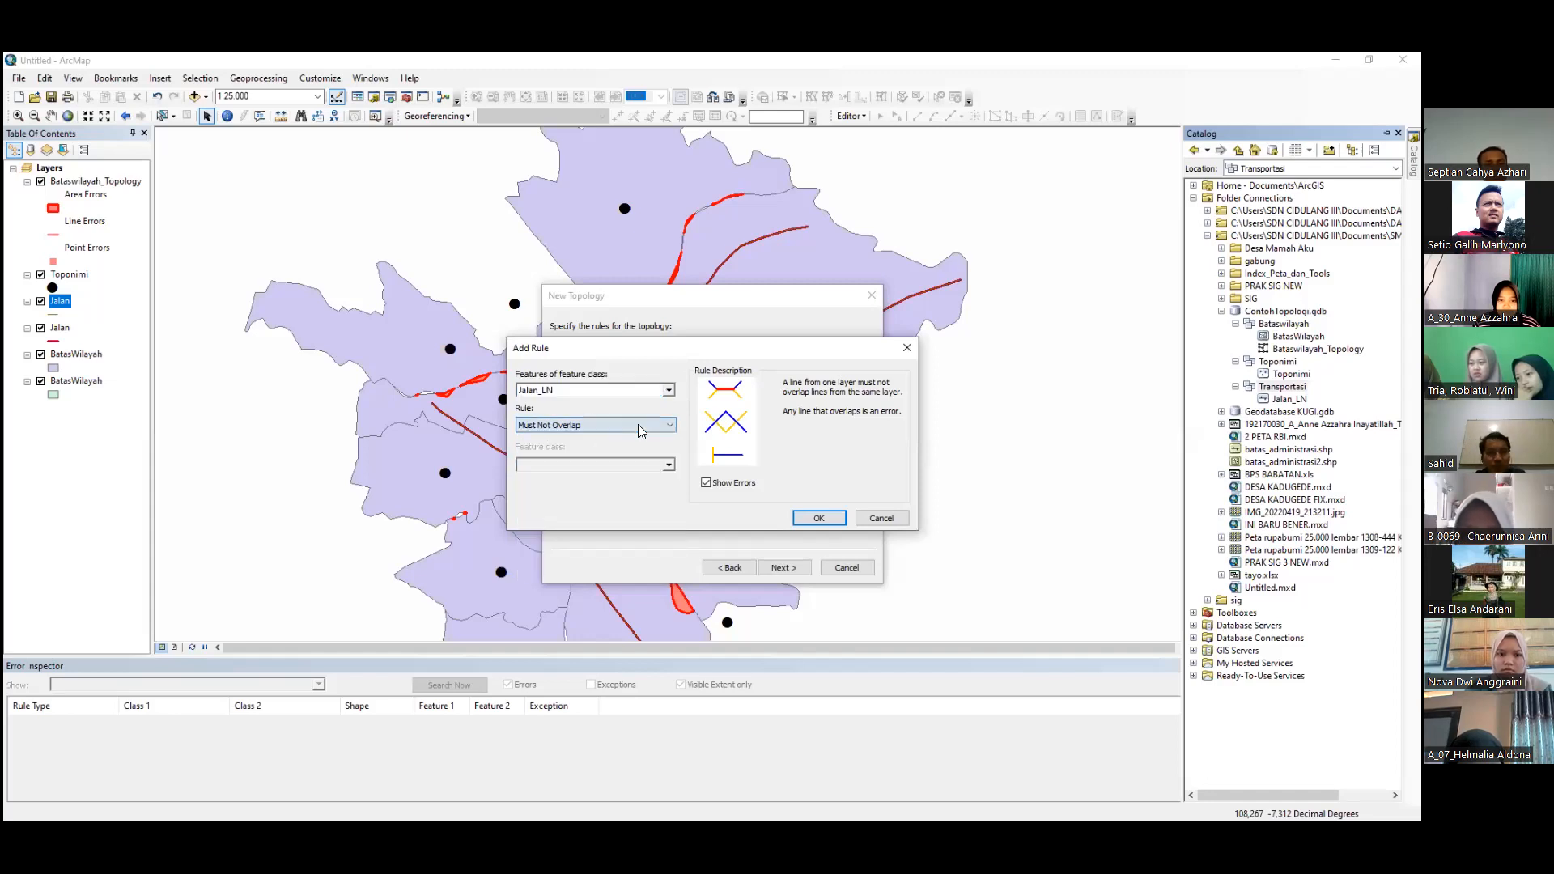
left_click(819, 518)
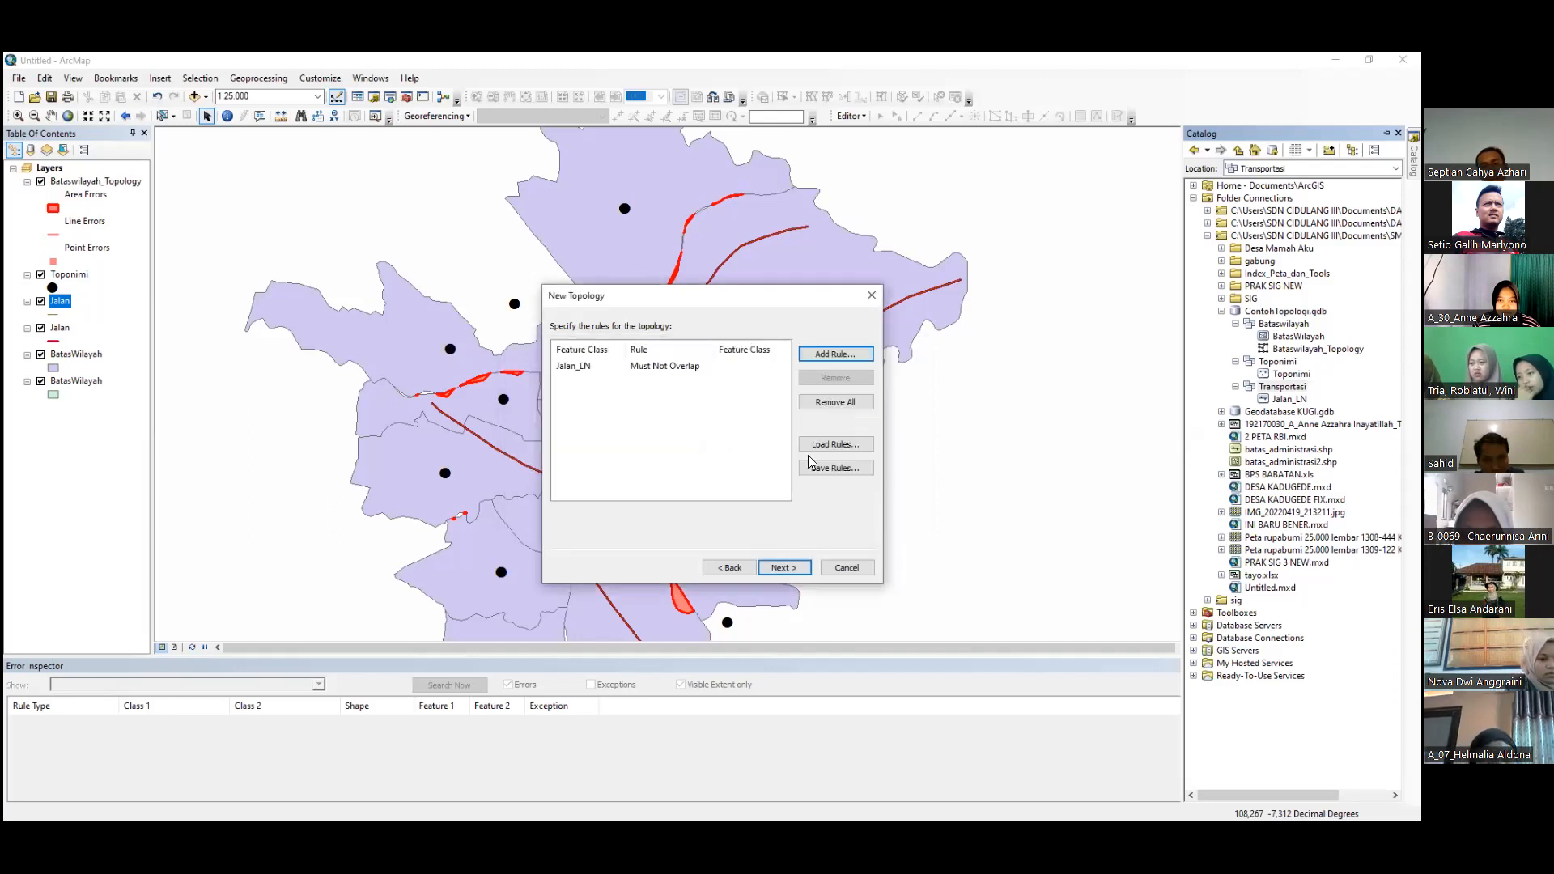
left_click(833, 351)
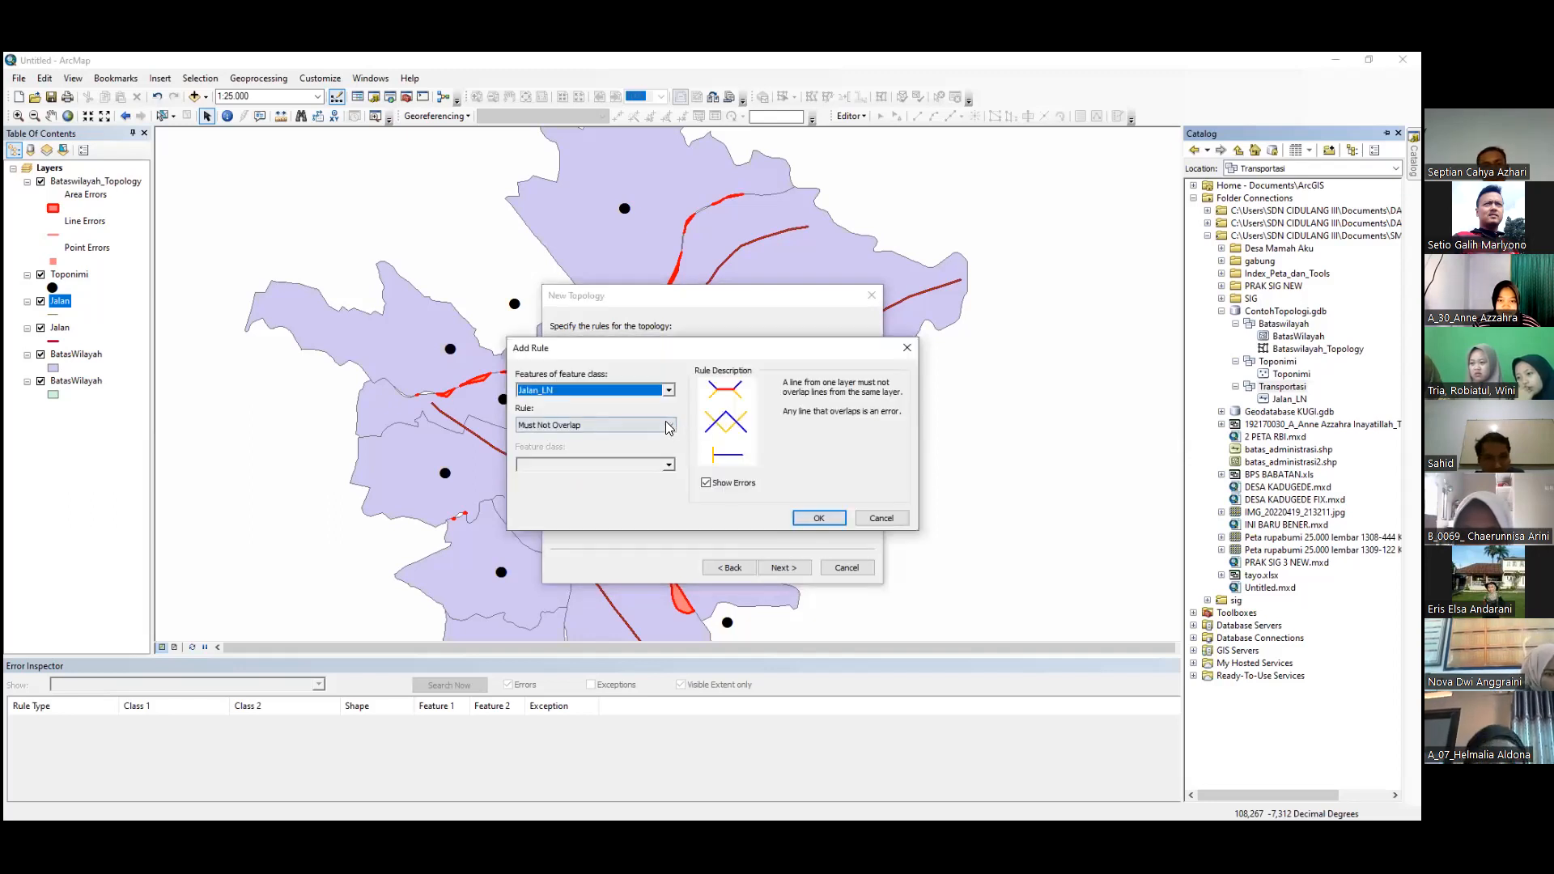
left_click(666, 425)
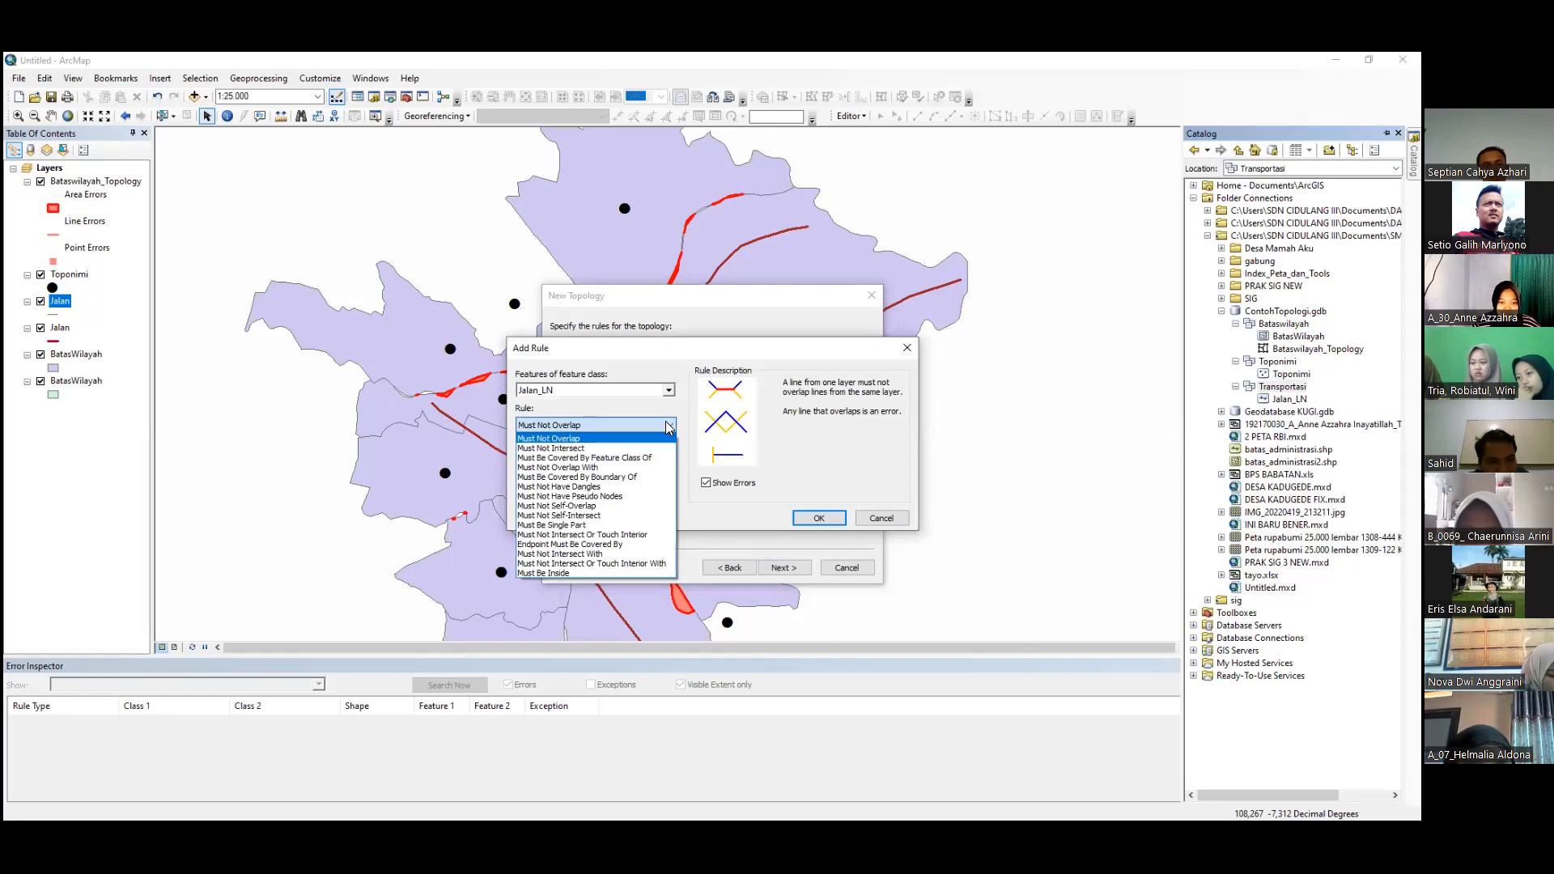
left_click(609, 487)
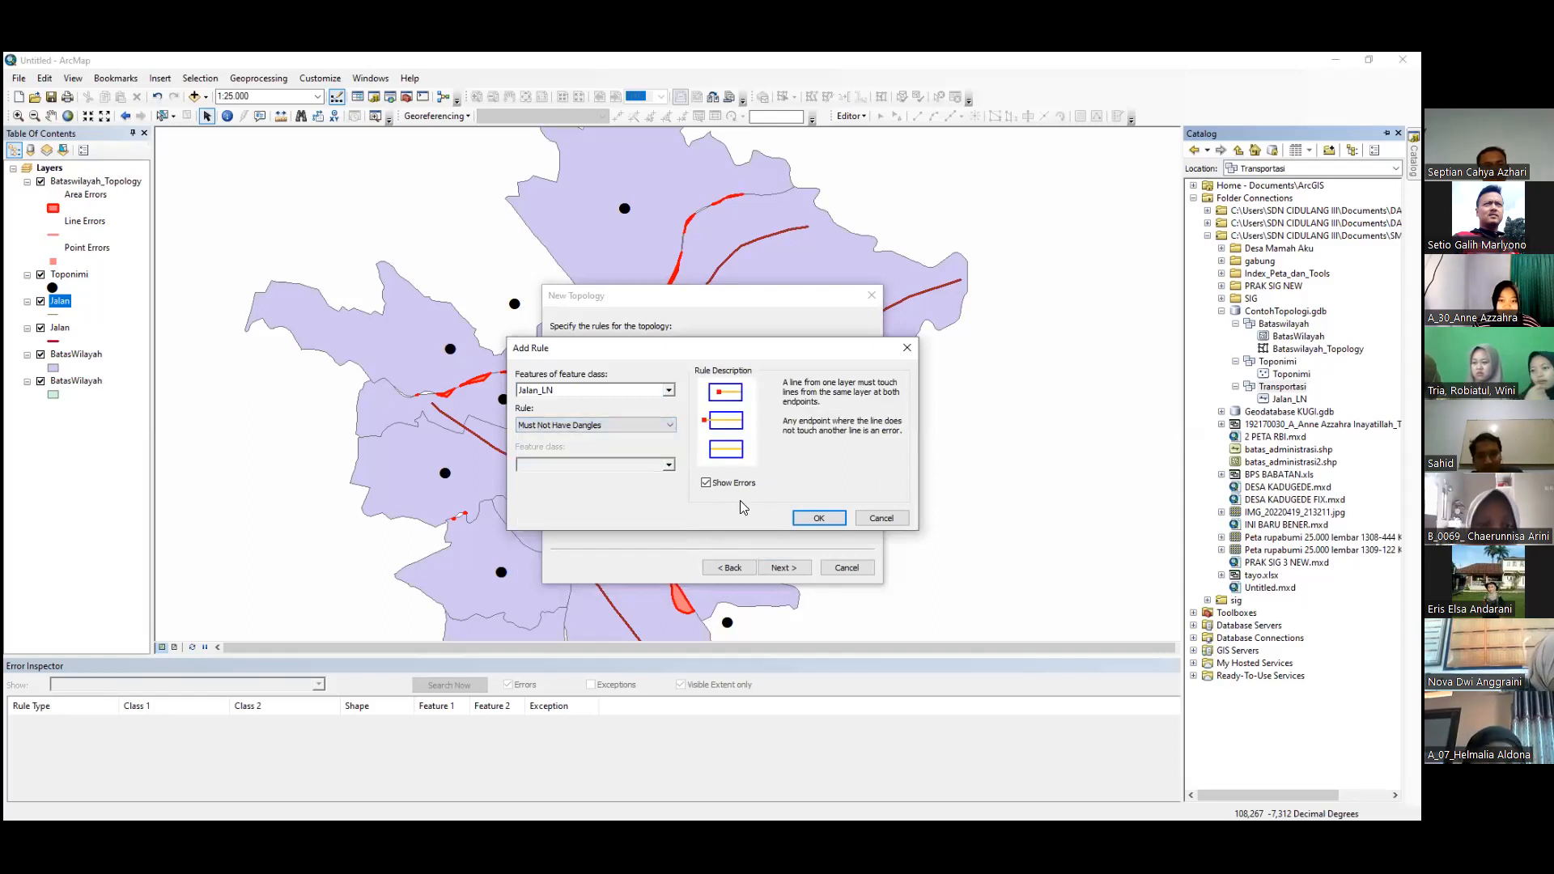
left_click(815, 519)
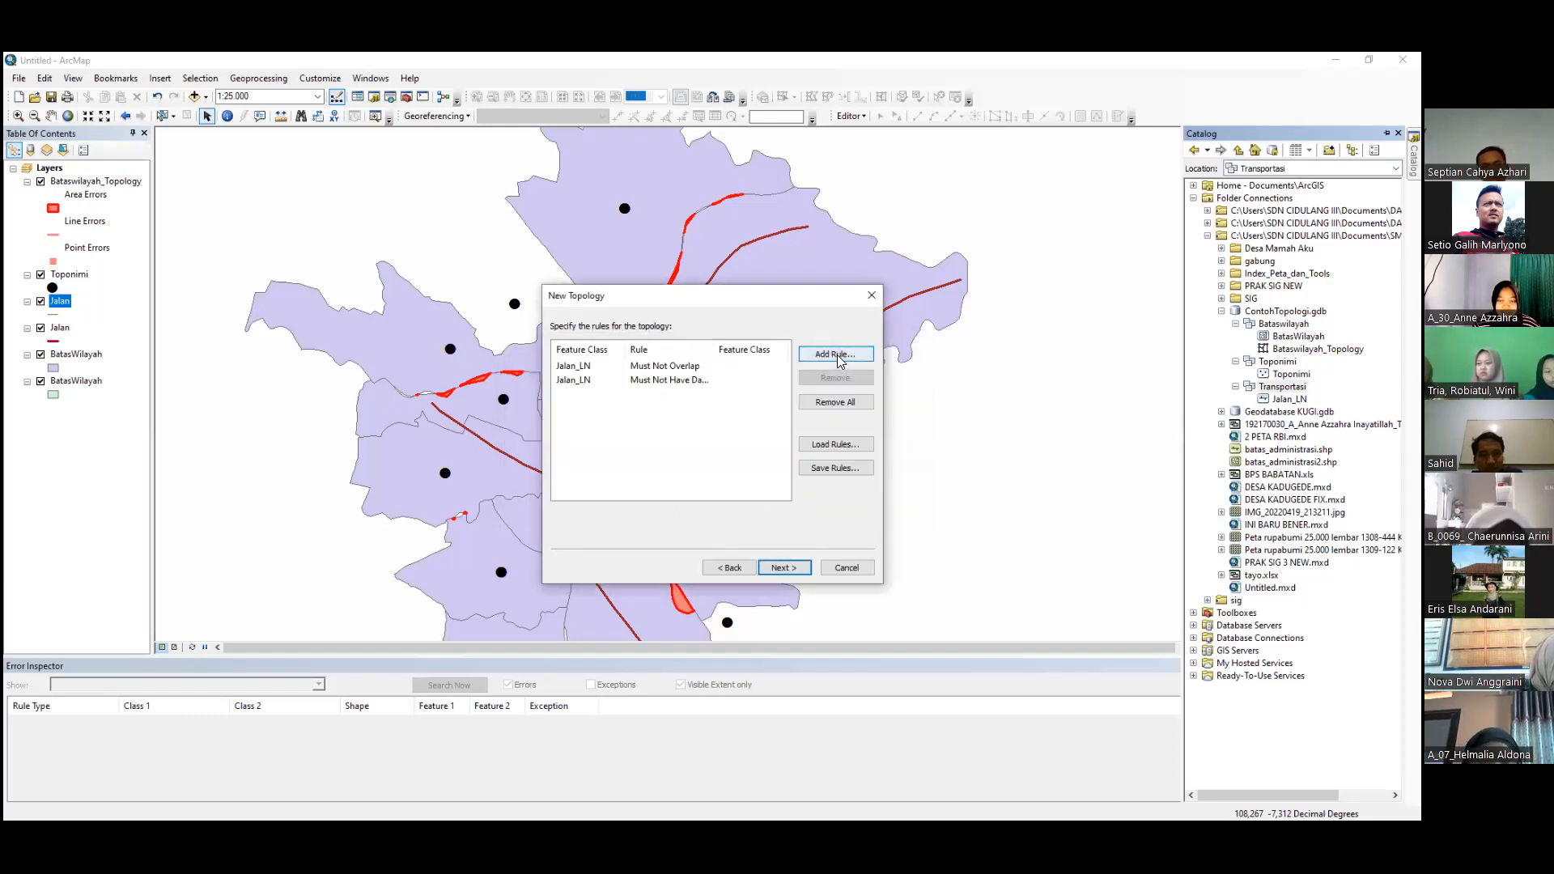
Step: Add the Must Not Have Pseudo Nodes and Must Be Single Part rules for Jalan_LN
key("Return")
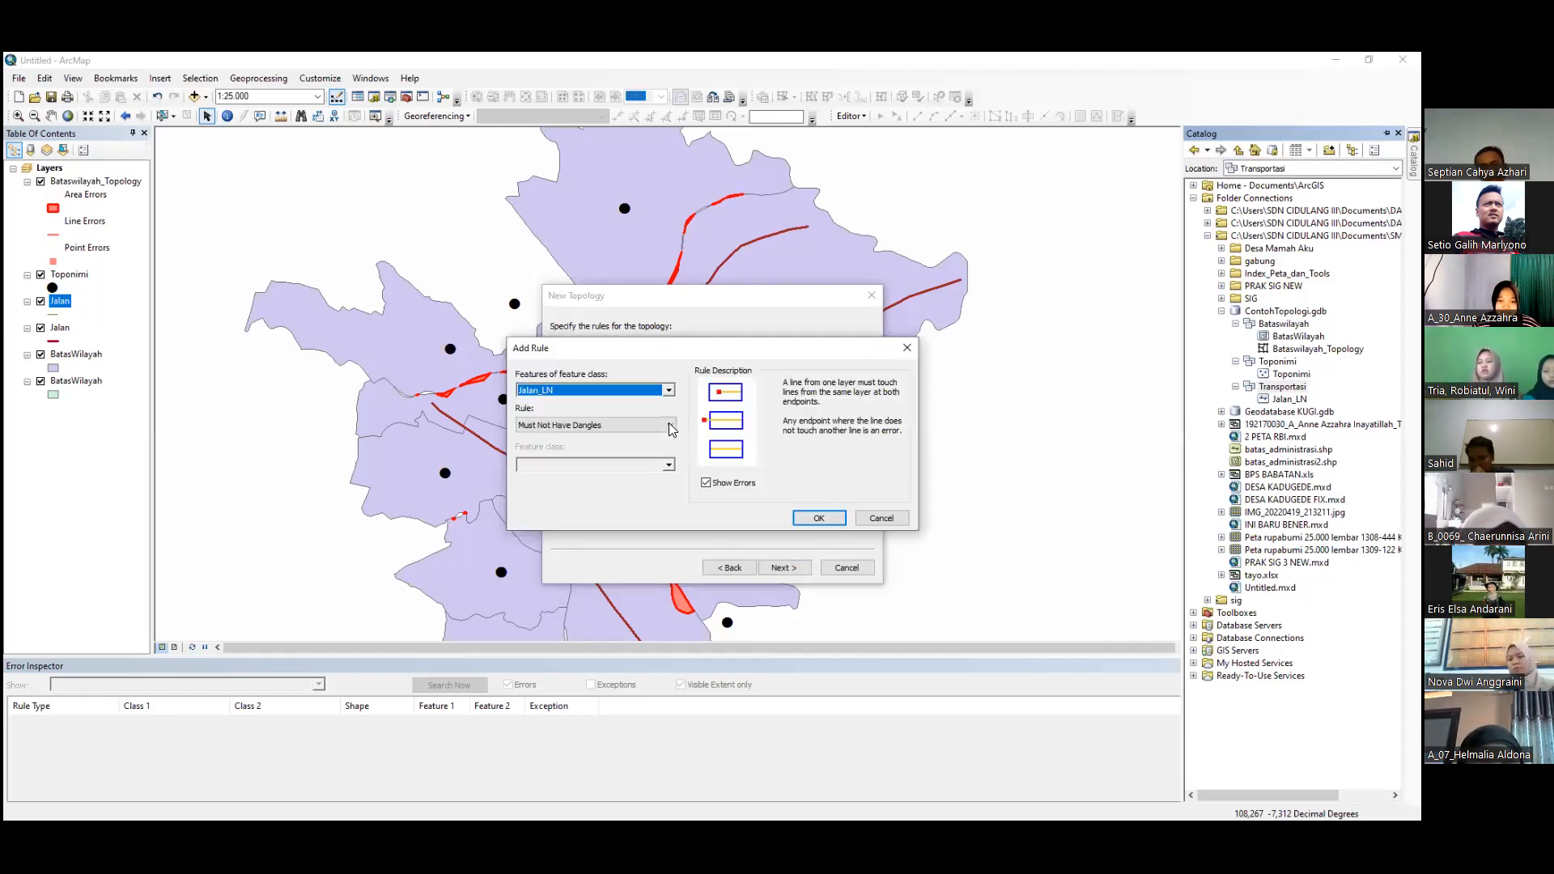
left_click(670, 426)
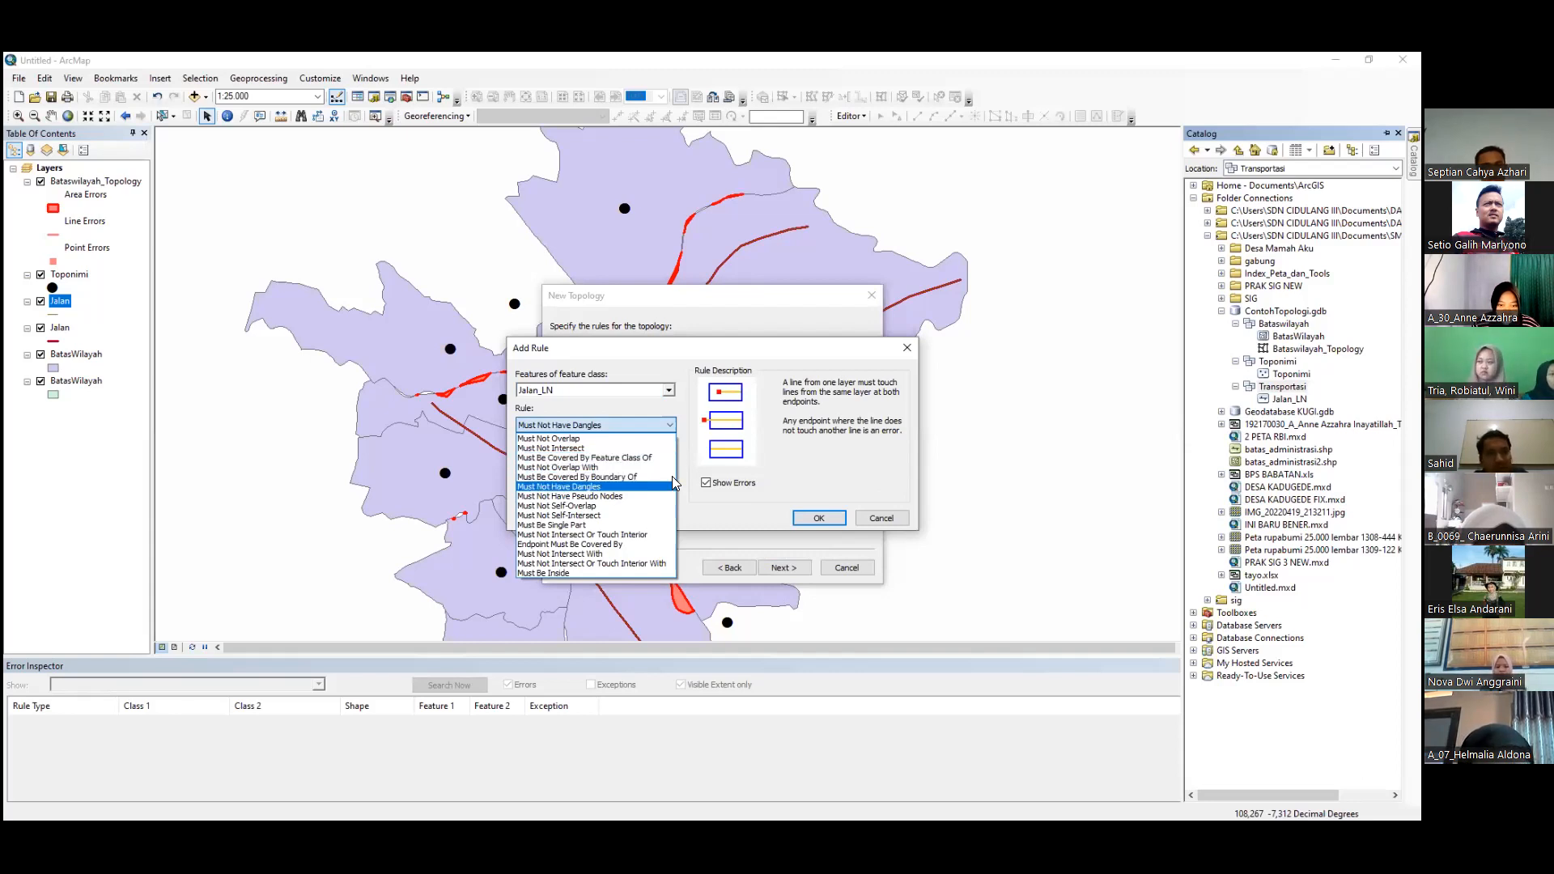
left_click(617, 497)
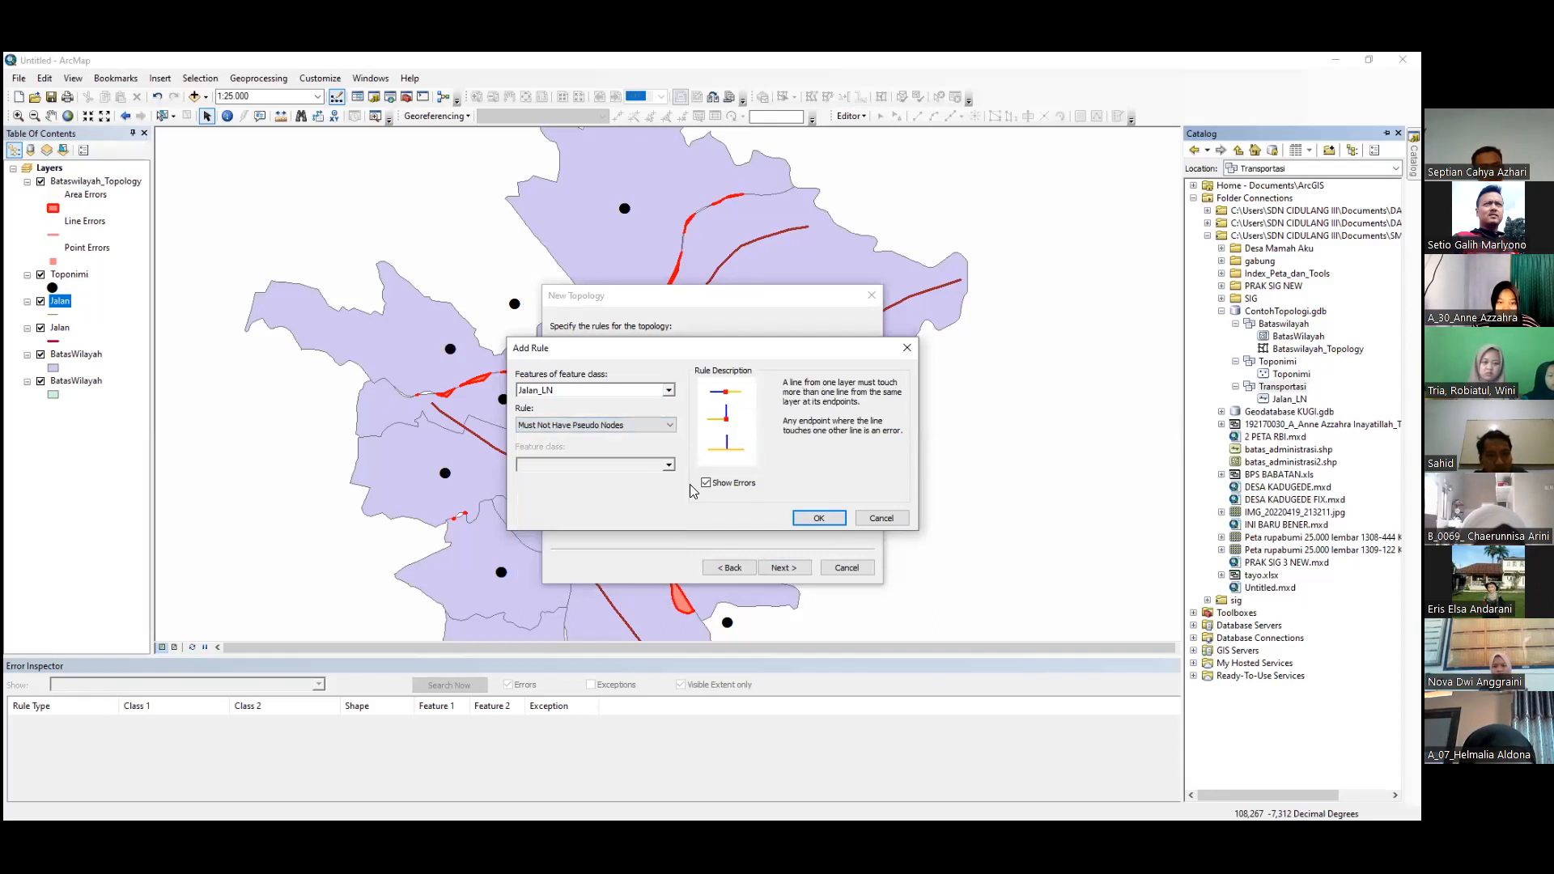
left_click(814, 520)
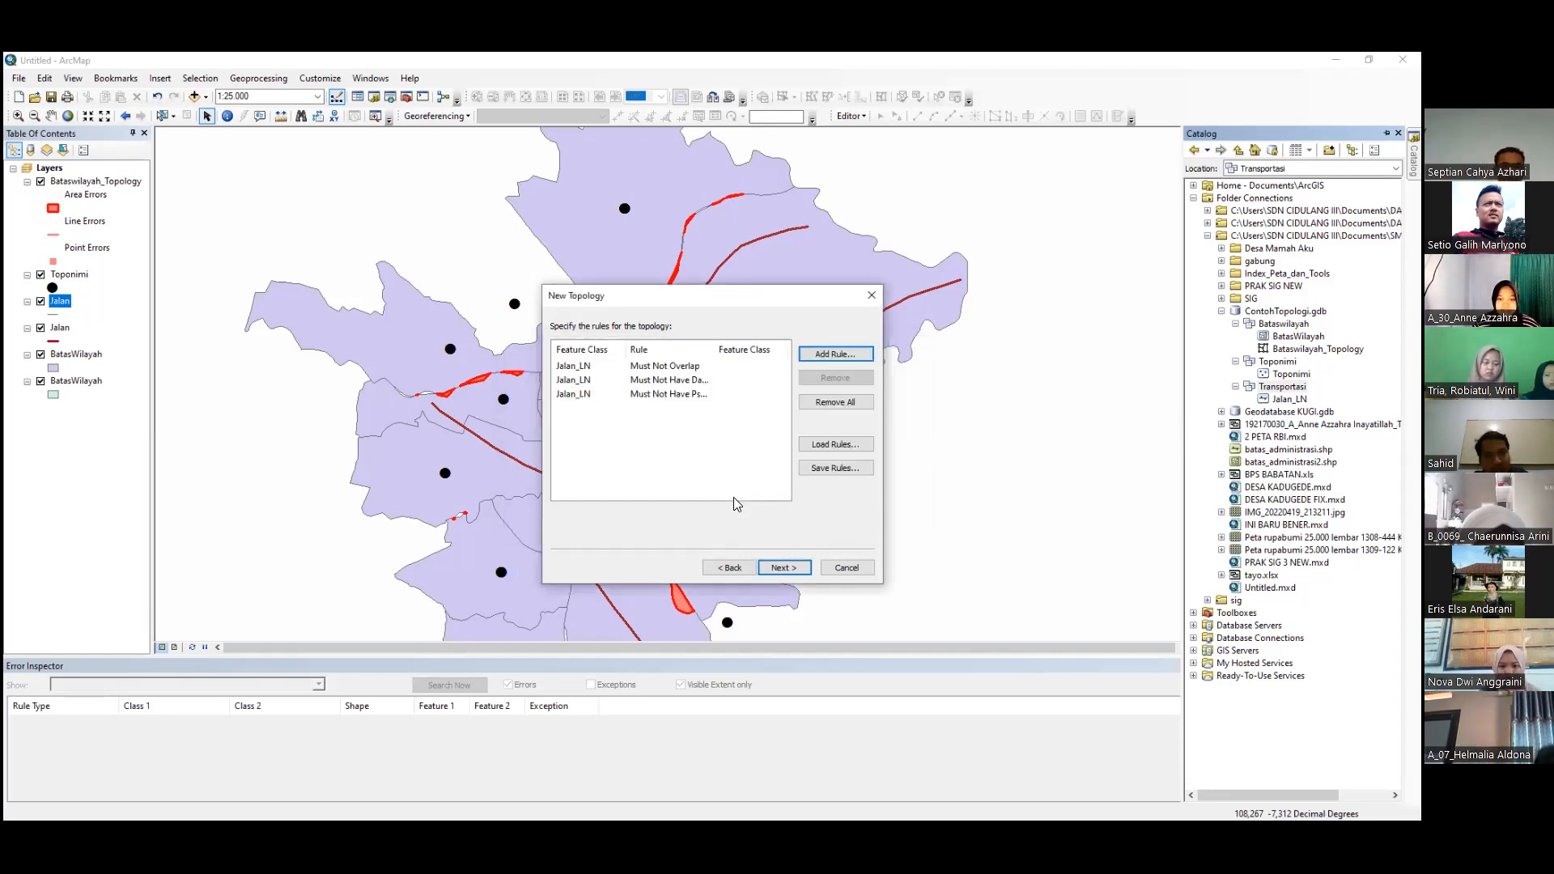
left_click(842, 355)
left_click(669, 427)
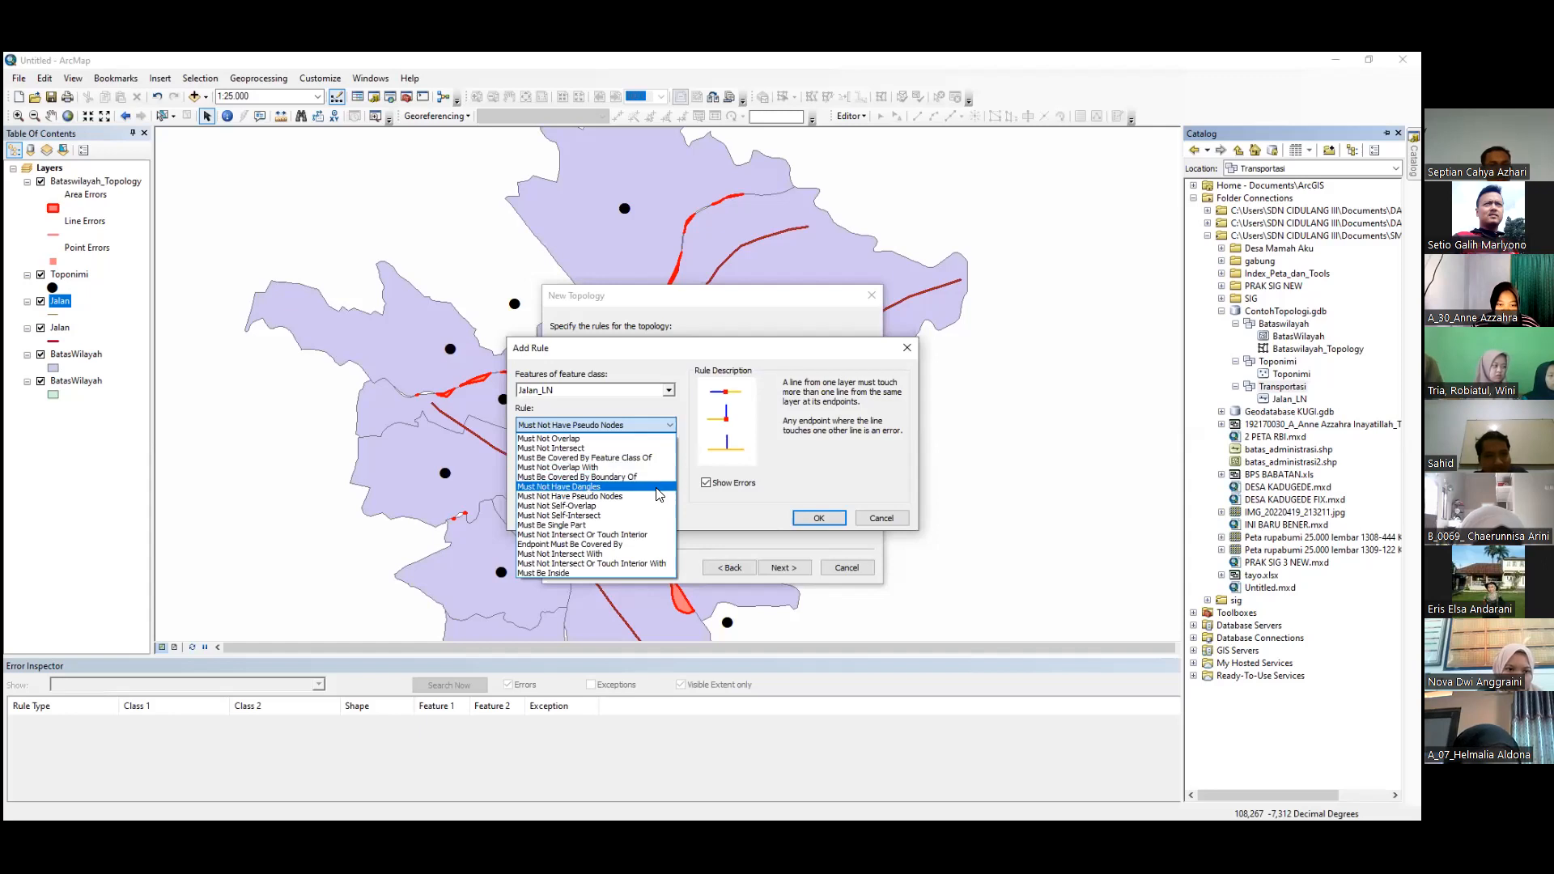
left_click(635, 525)
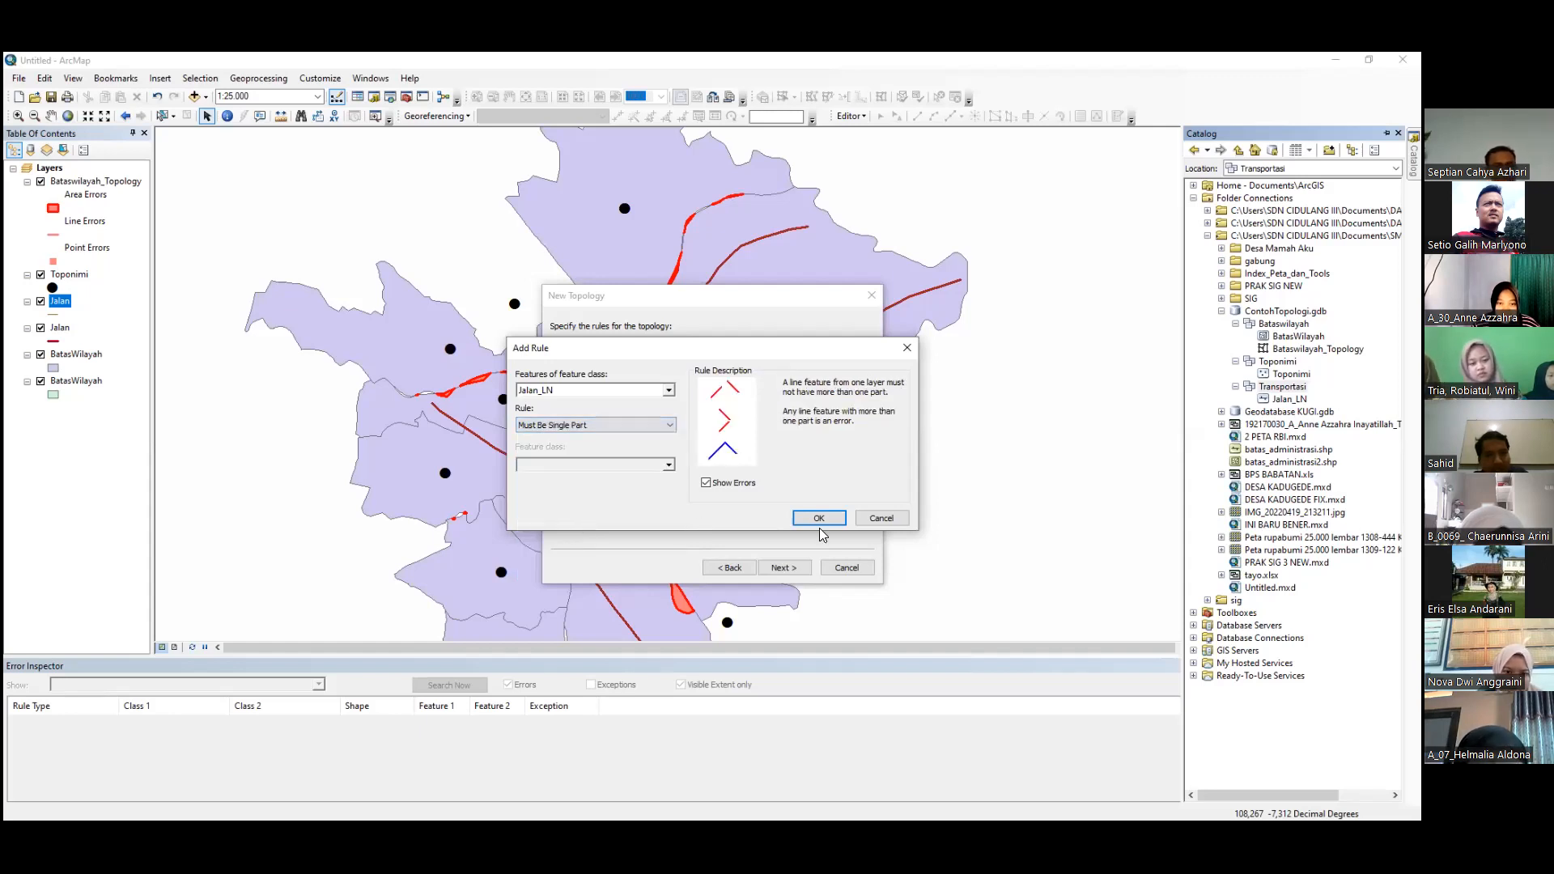
left_click(819, 520)
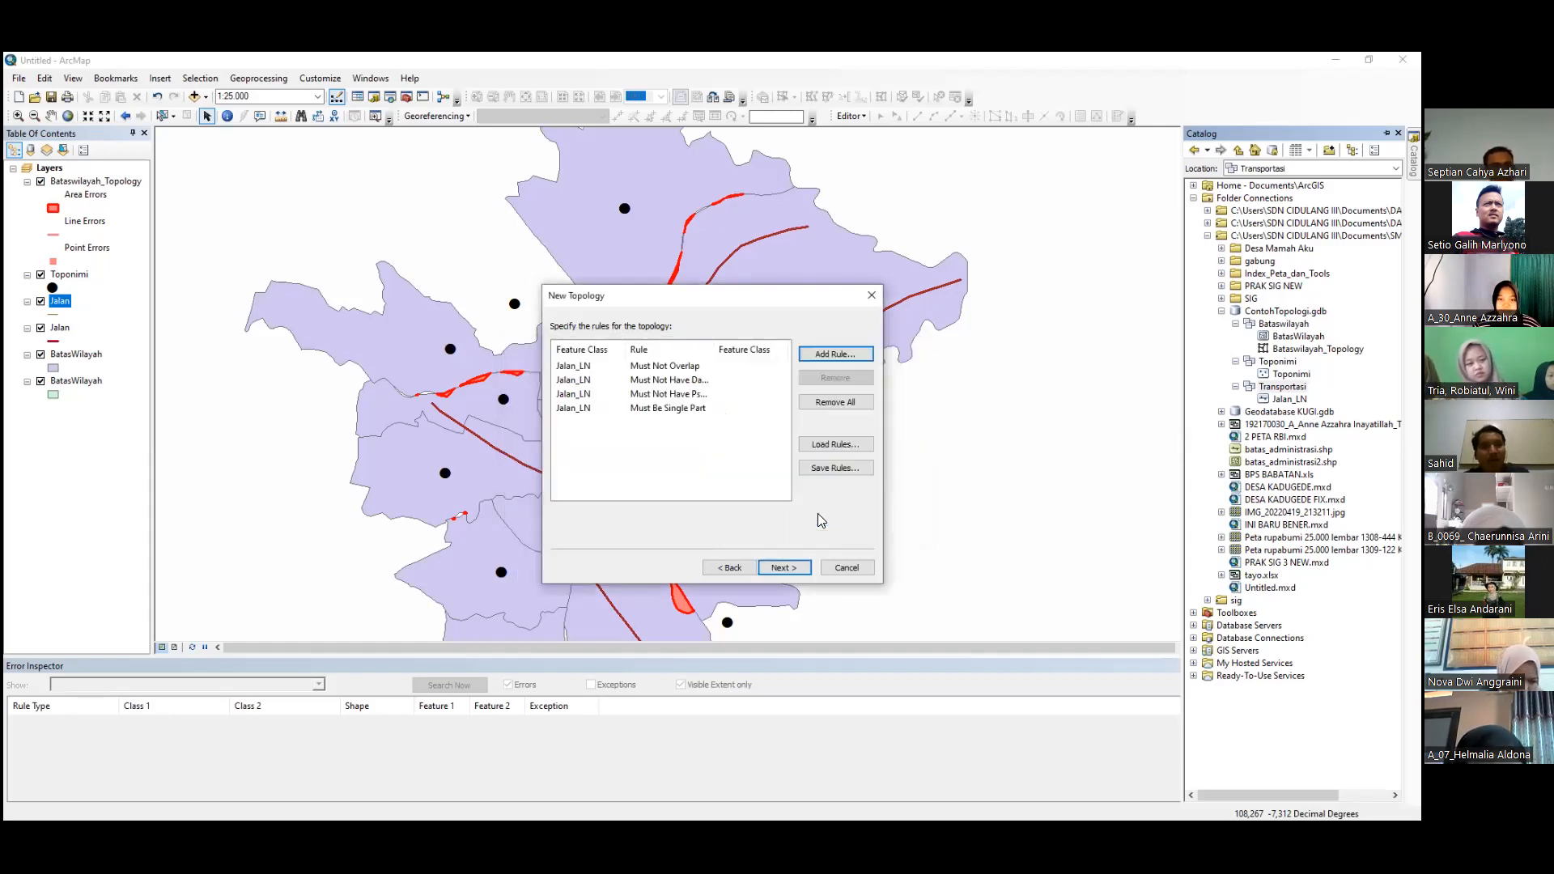
left_click(822, 354)
left_click(669, 425)
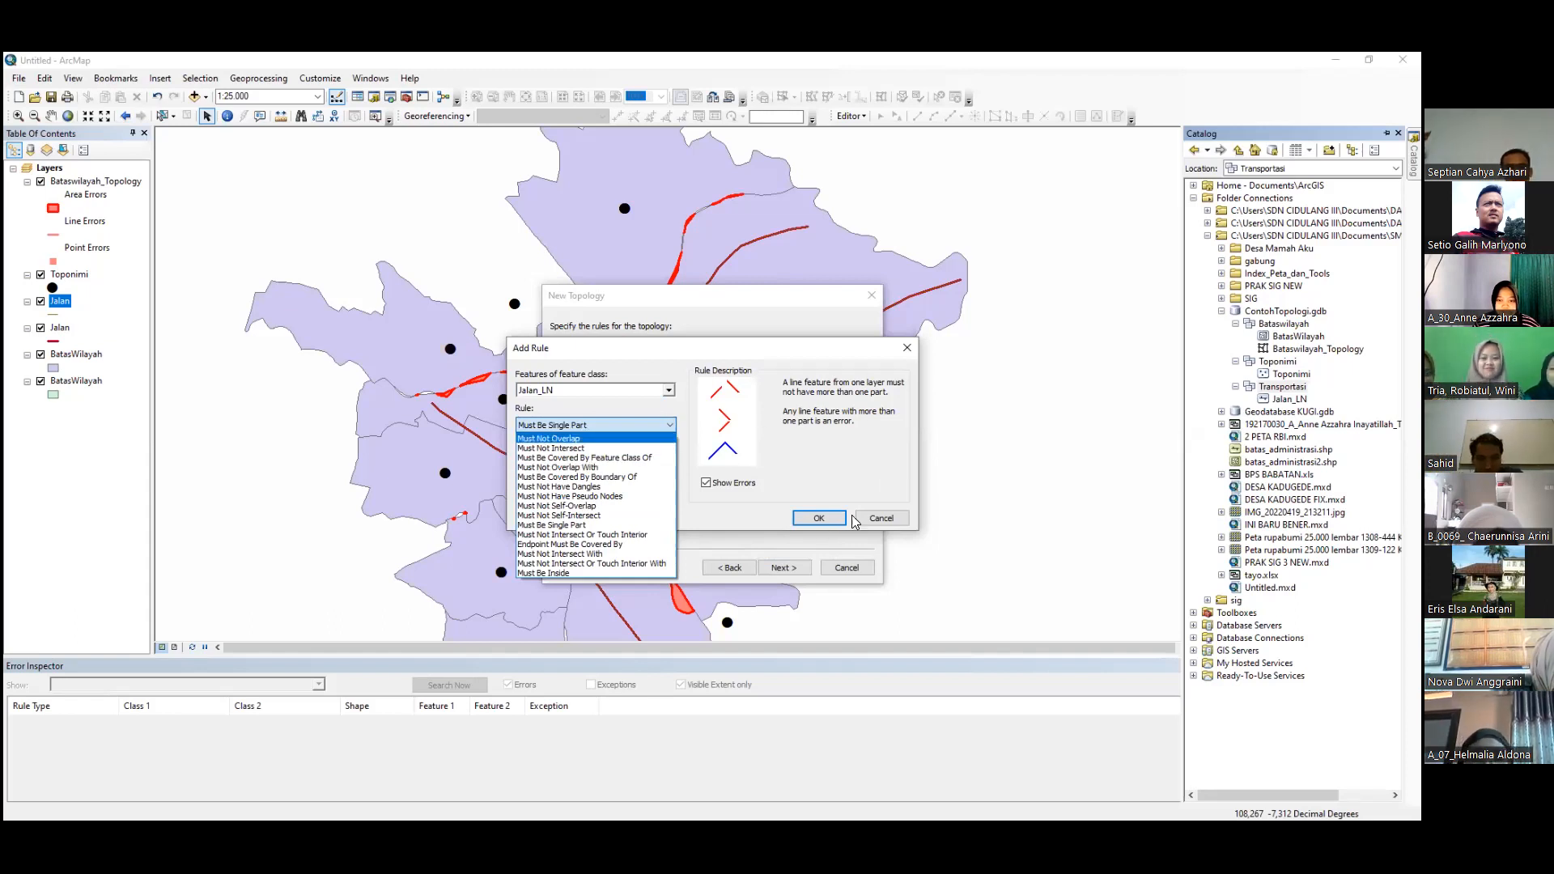
left_click(882, 521)
left_click(882, 521)
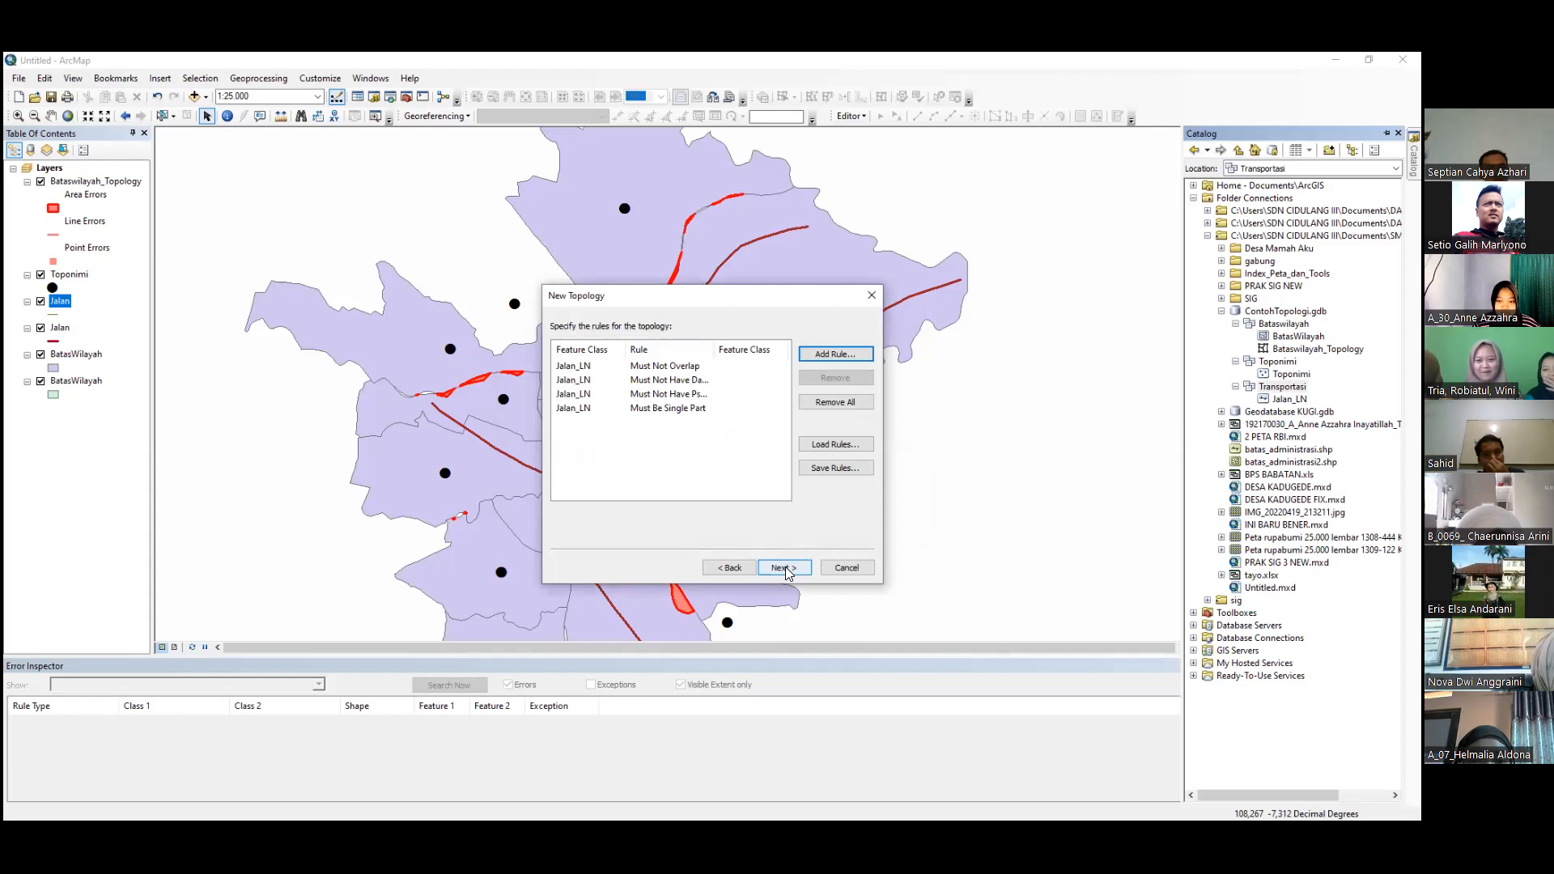
Step: Start saving the topology rules as a rule set and go to the PRAK SIG folder inside Documents > SMT 6
left_click(846, 469)
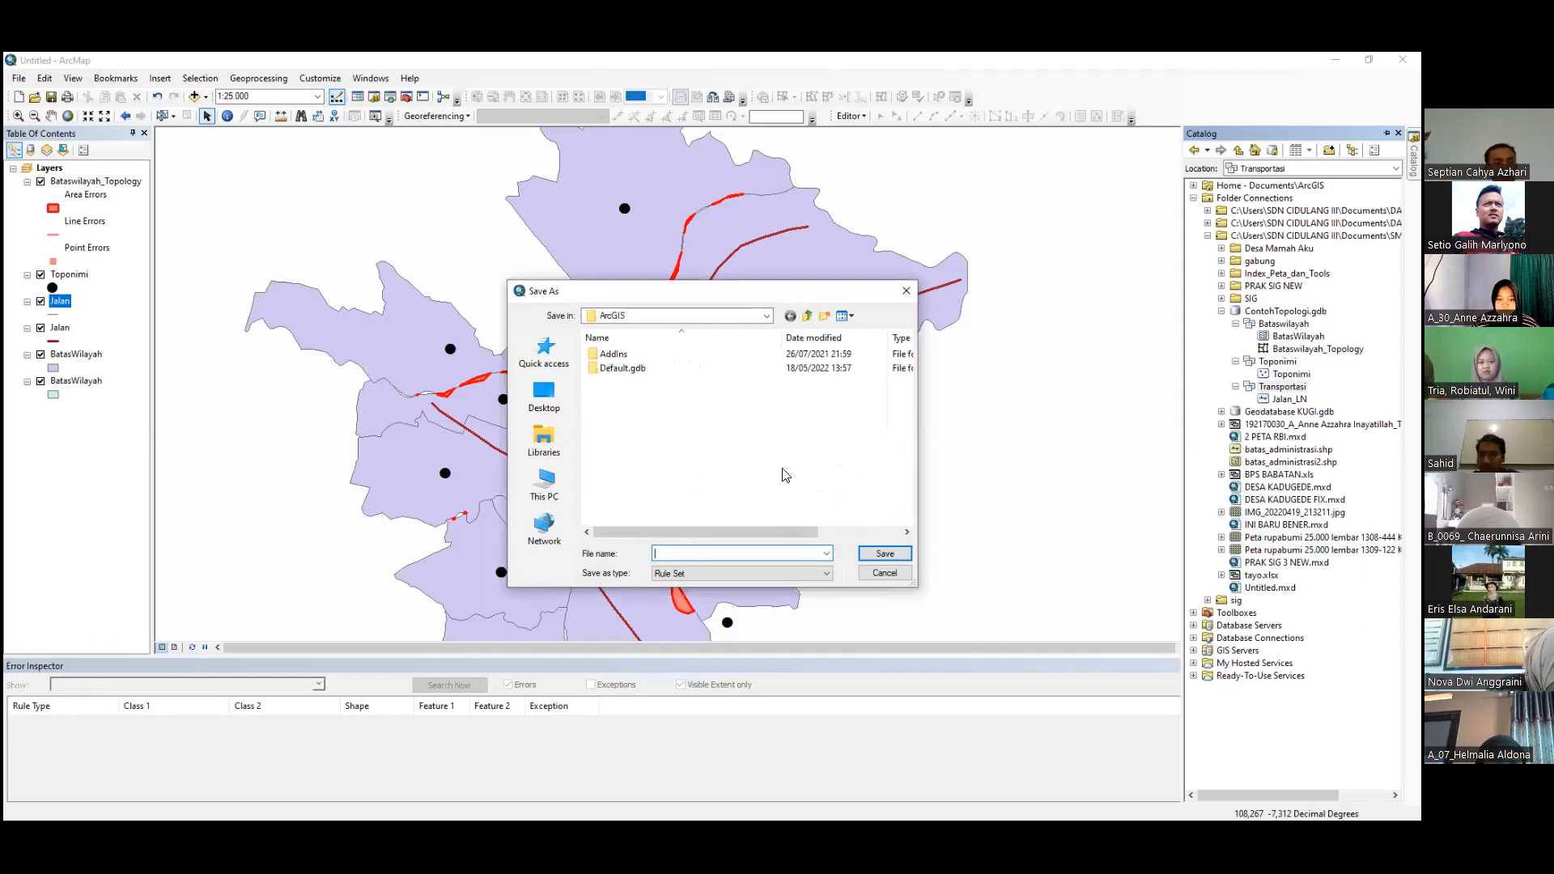
left_click(729, 316)
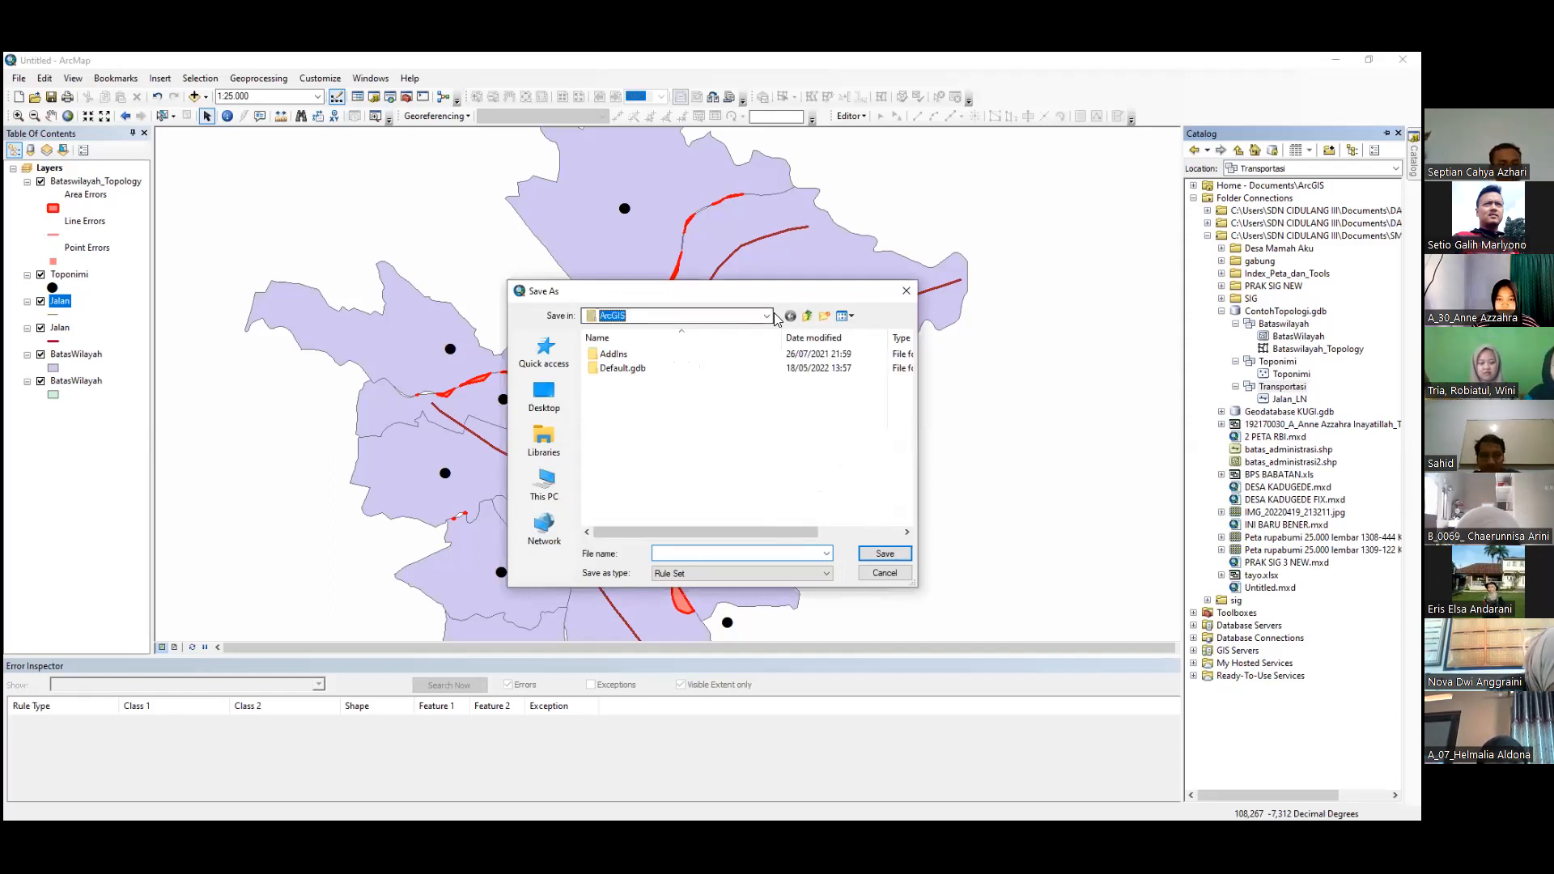
left_click(766, 316)
left_click(767, 315)
left_click(548, 452)
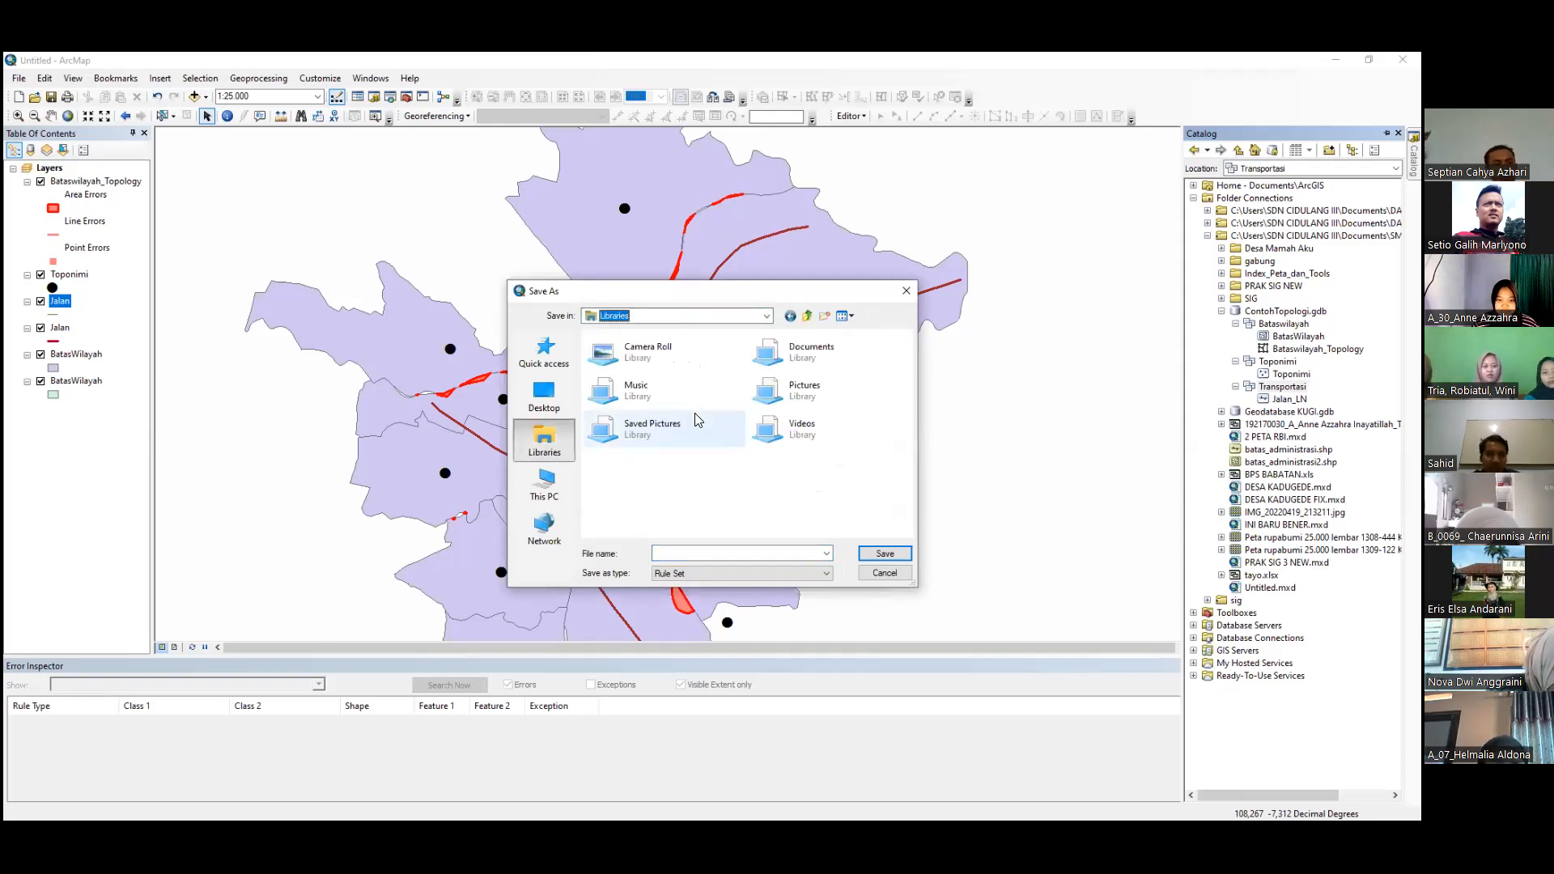
left_click(810, 351)
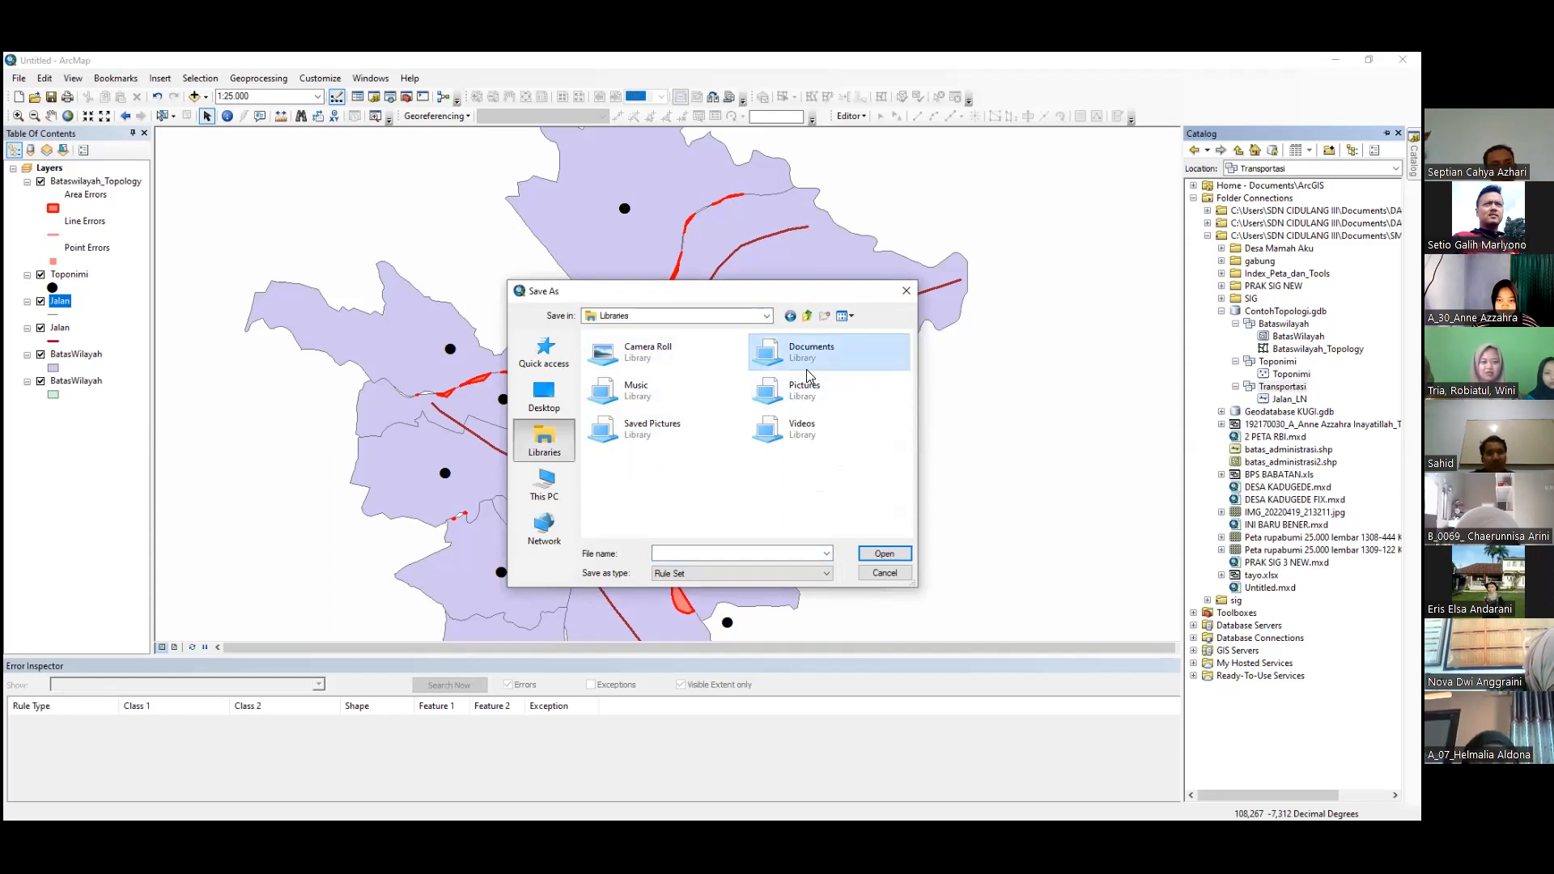
left_click(877, 555)
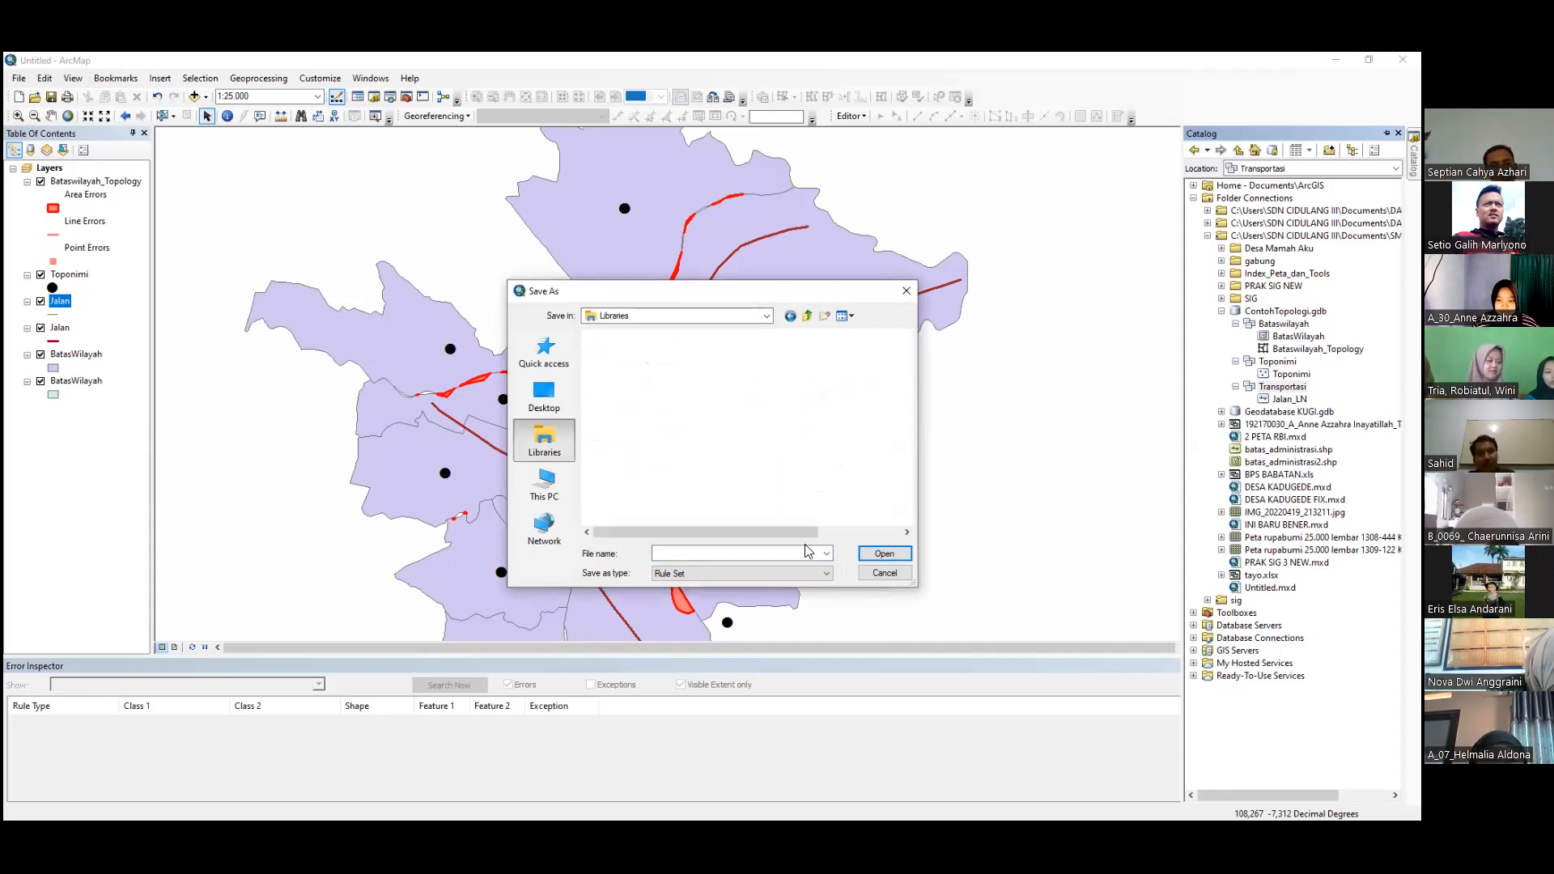
left_click(616, 411)
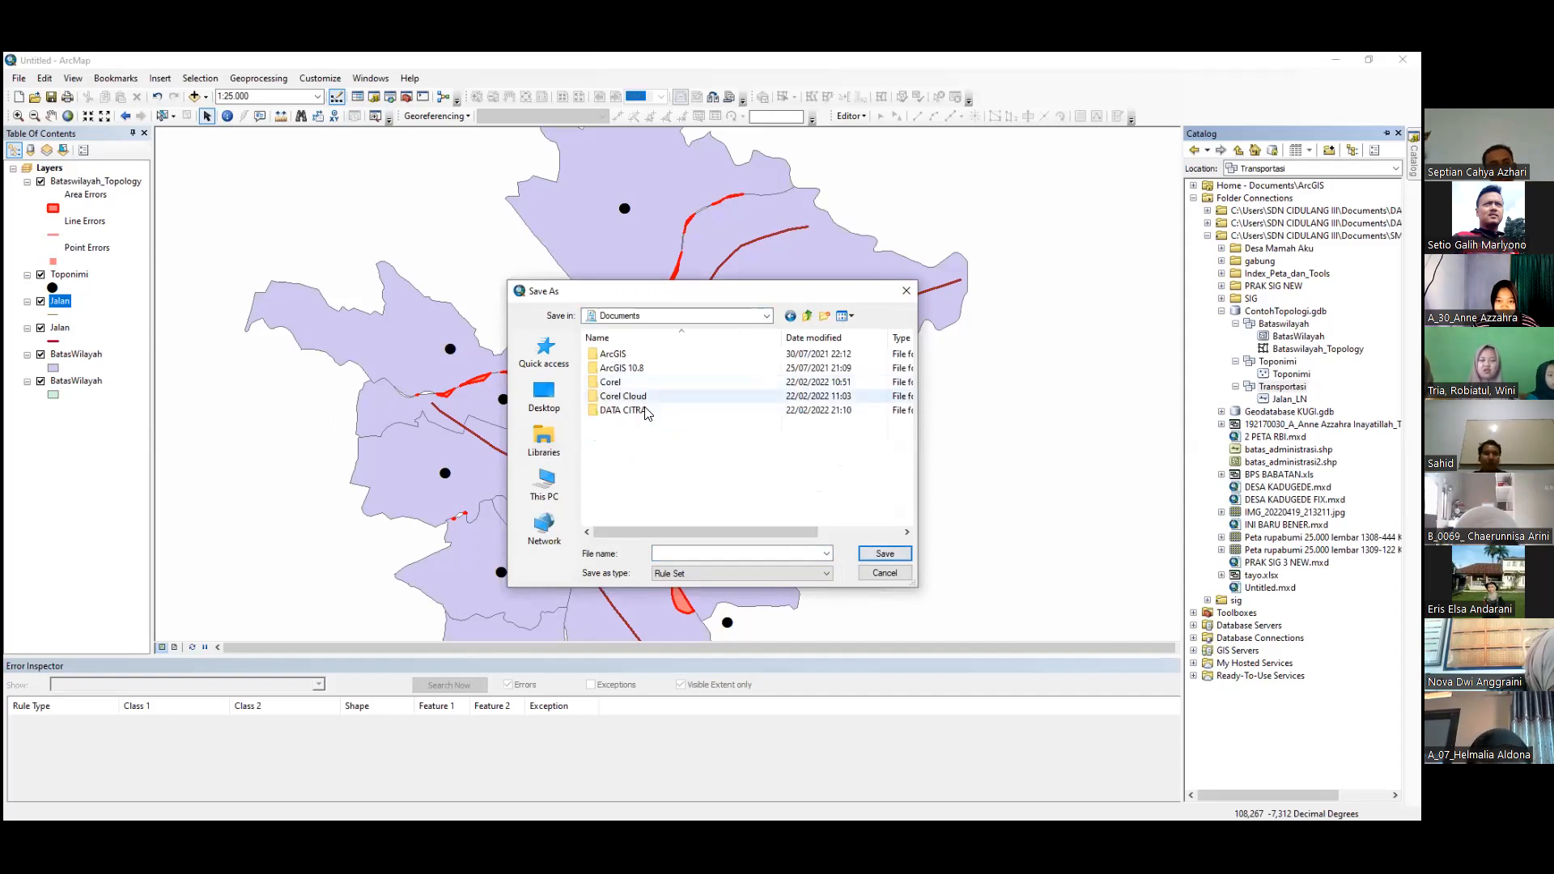
scroll(672, 523, "down", 2)
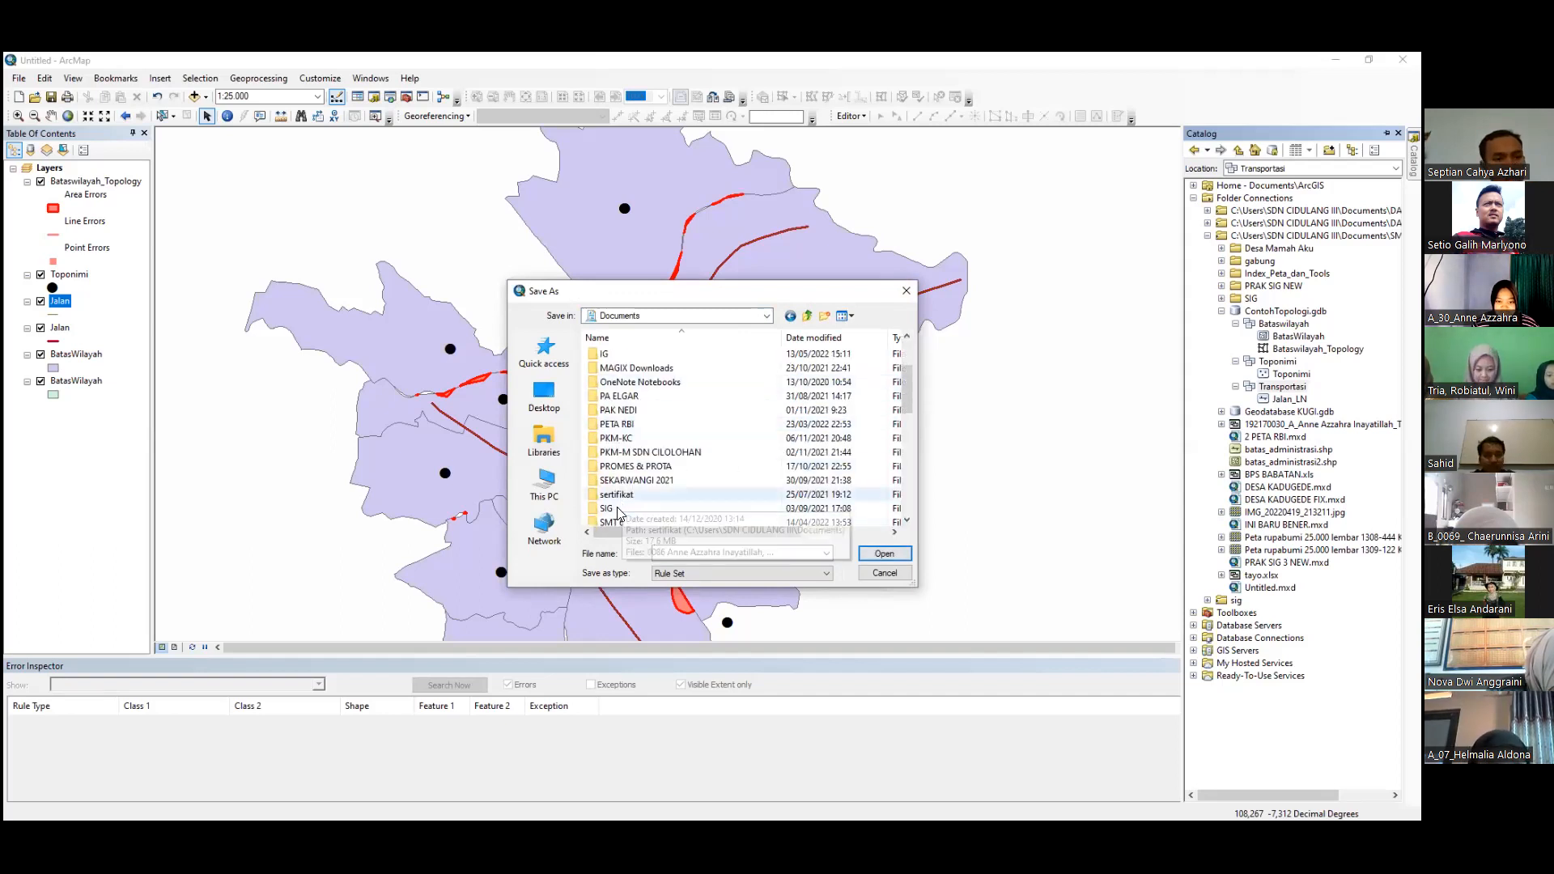
scroll(631, 522, "down", 2)
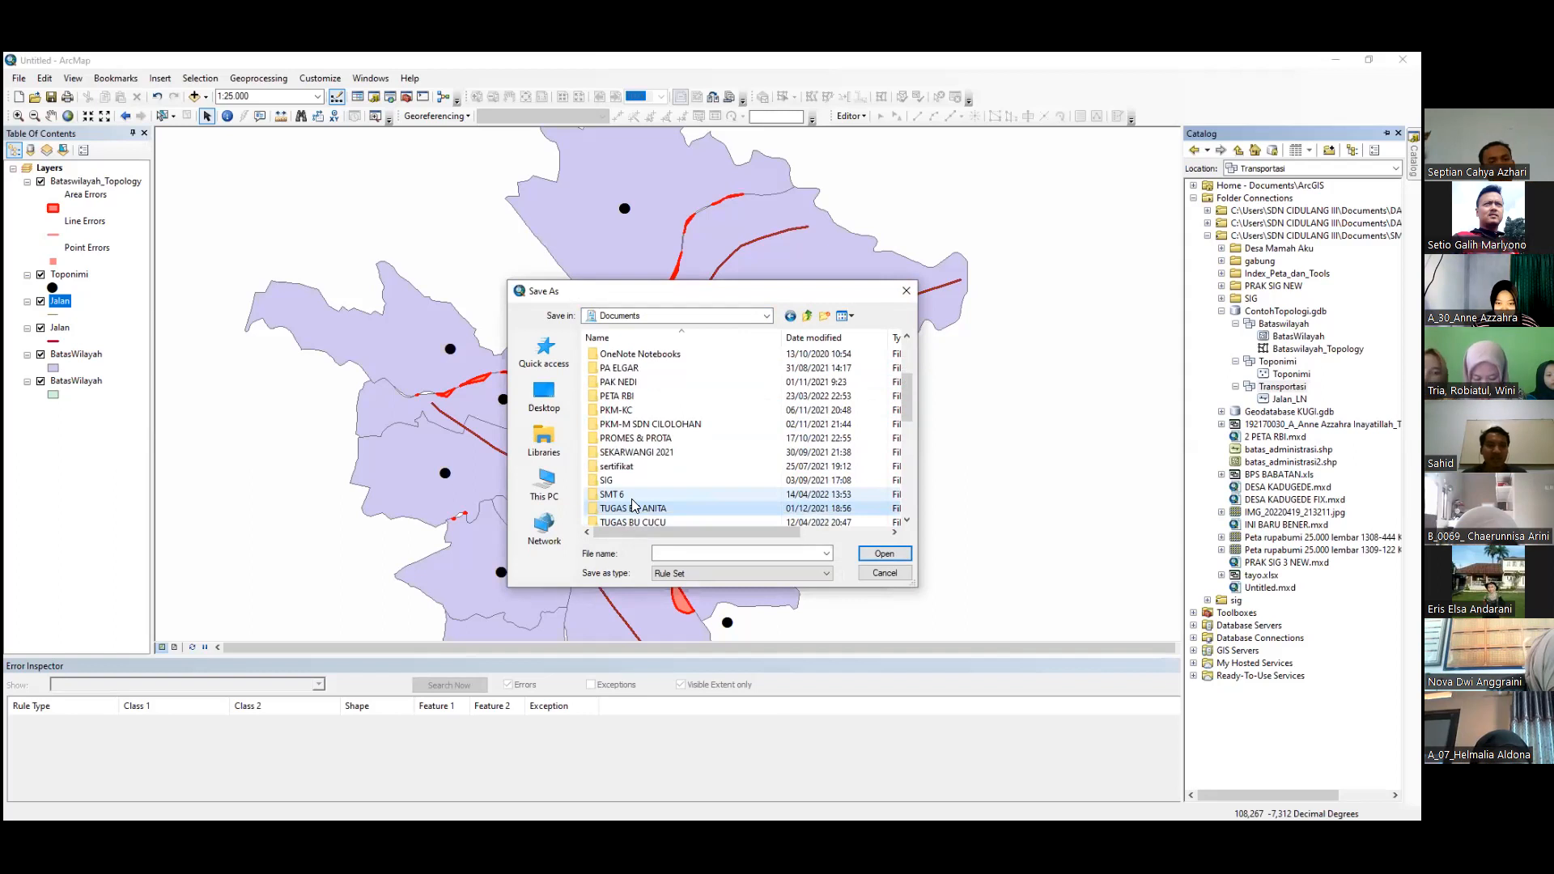
double_click(635, 496)
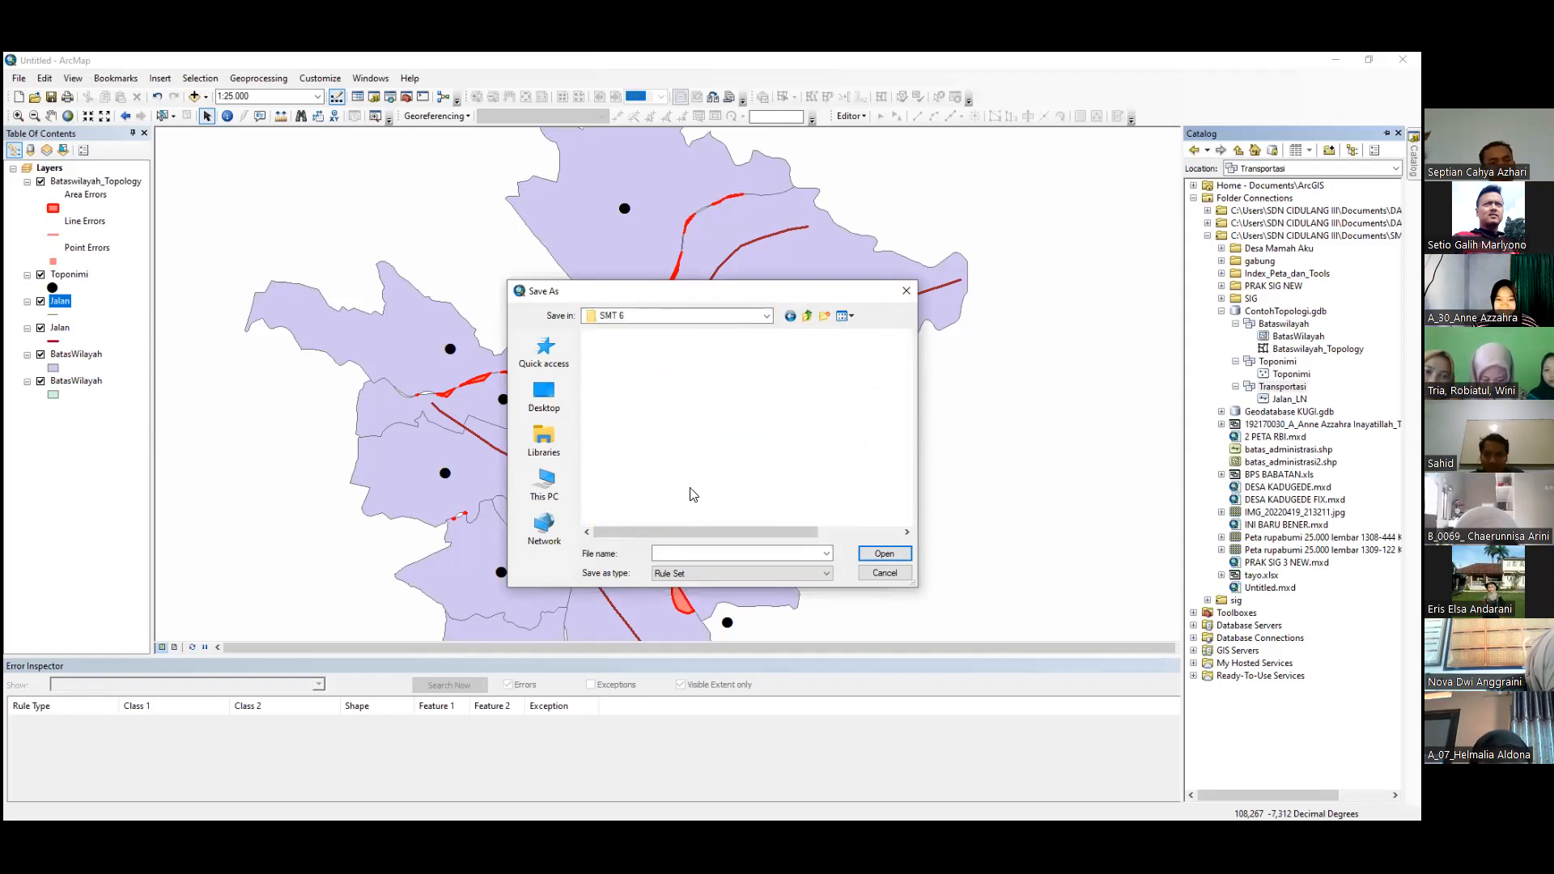
double_click(625, 440)
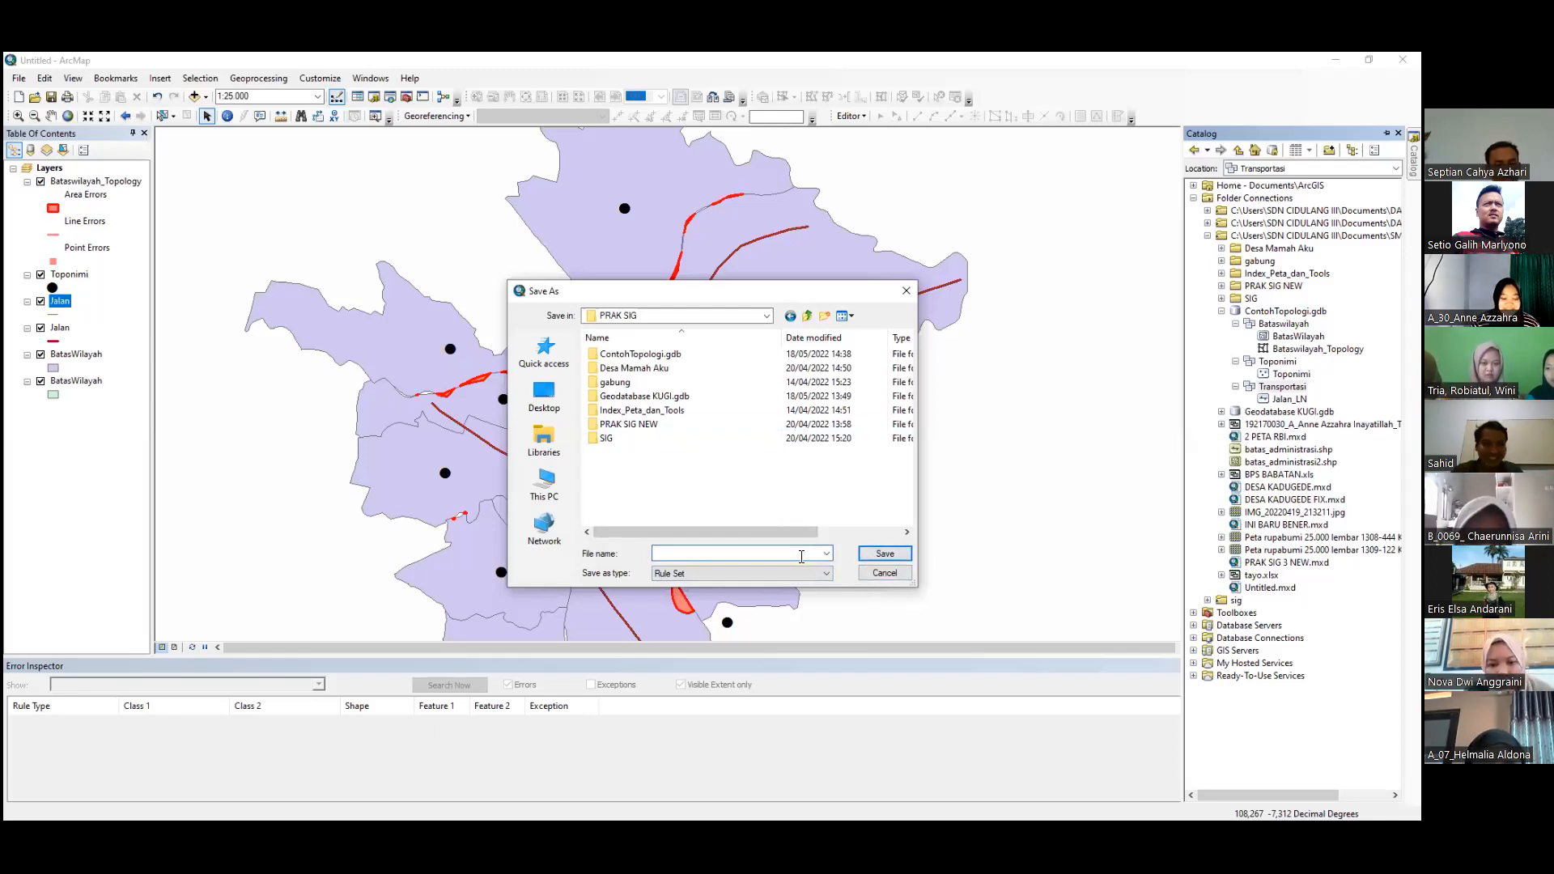
Step: Name the rule set "transportasi topologi" and save it in the PRAK SIG folder
type("transportasi")
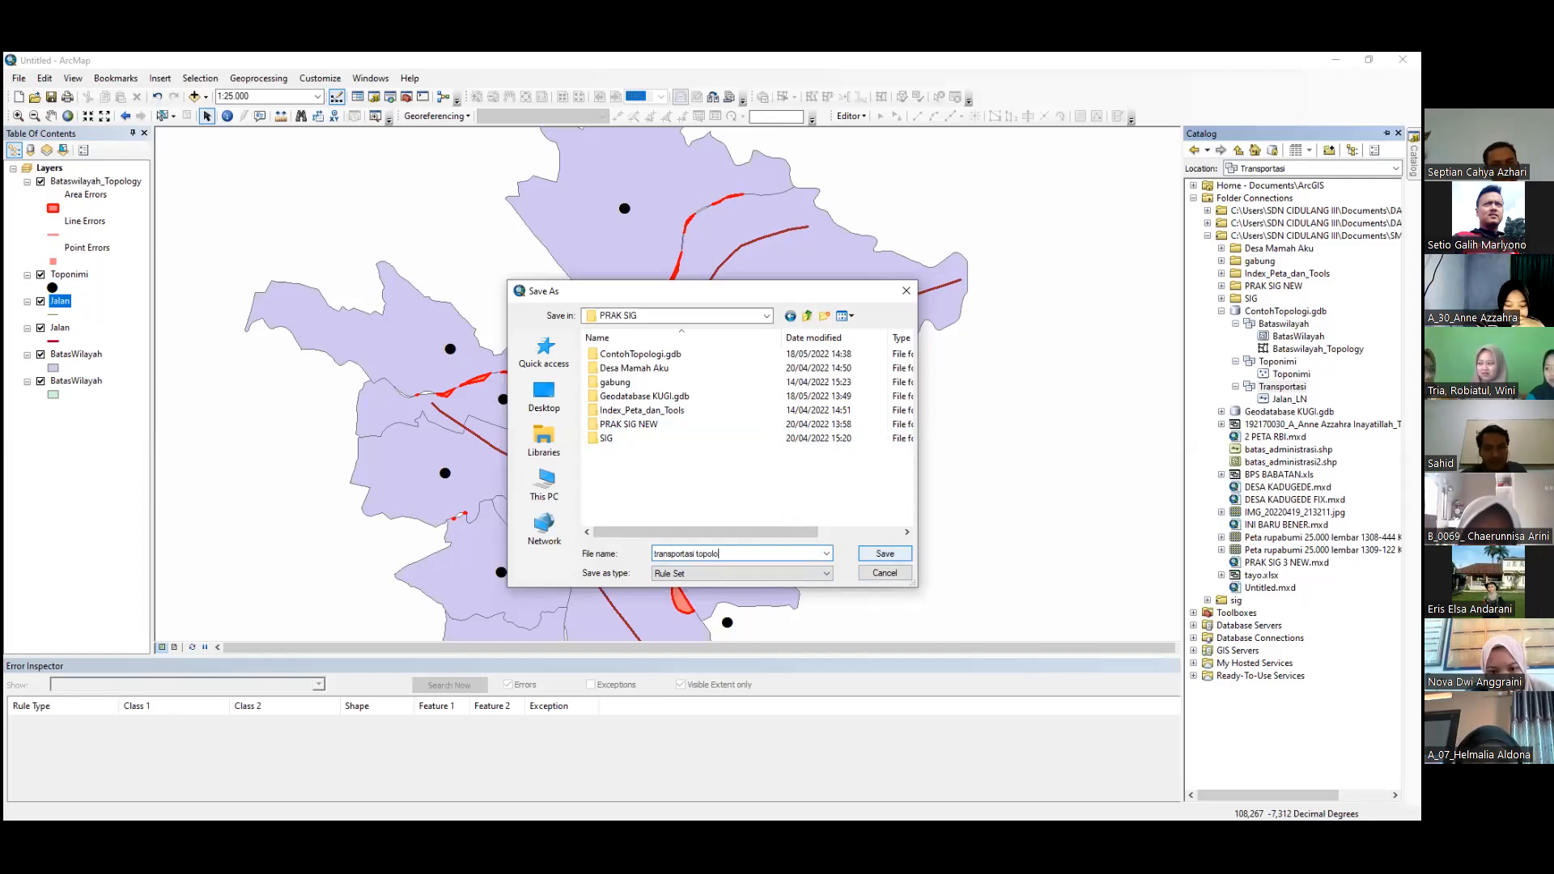
type(" topologi")
left_click(903, 551)
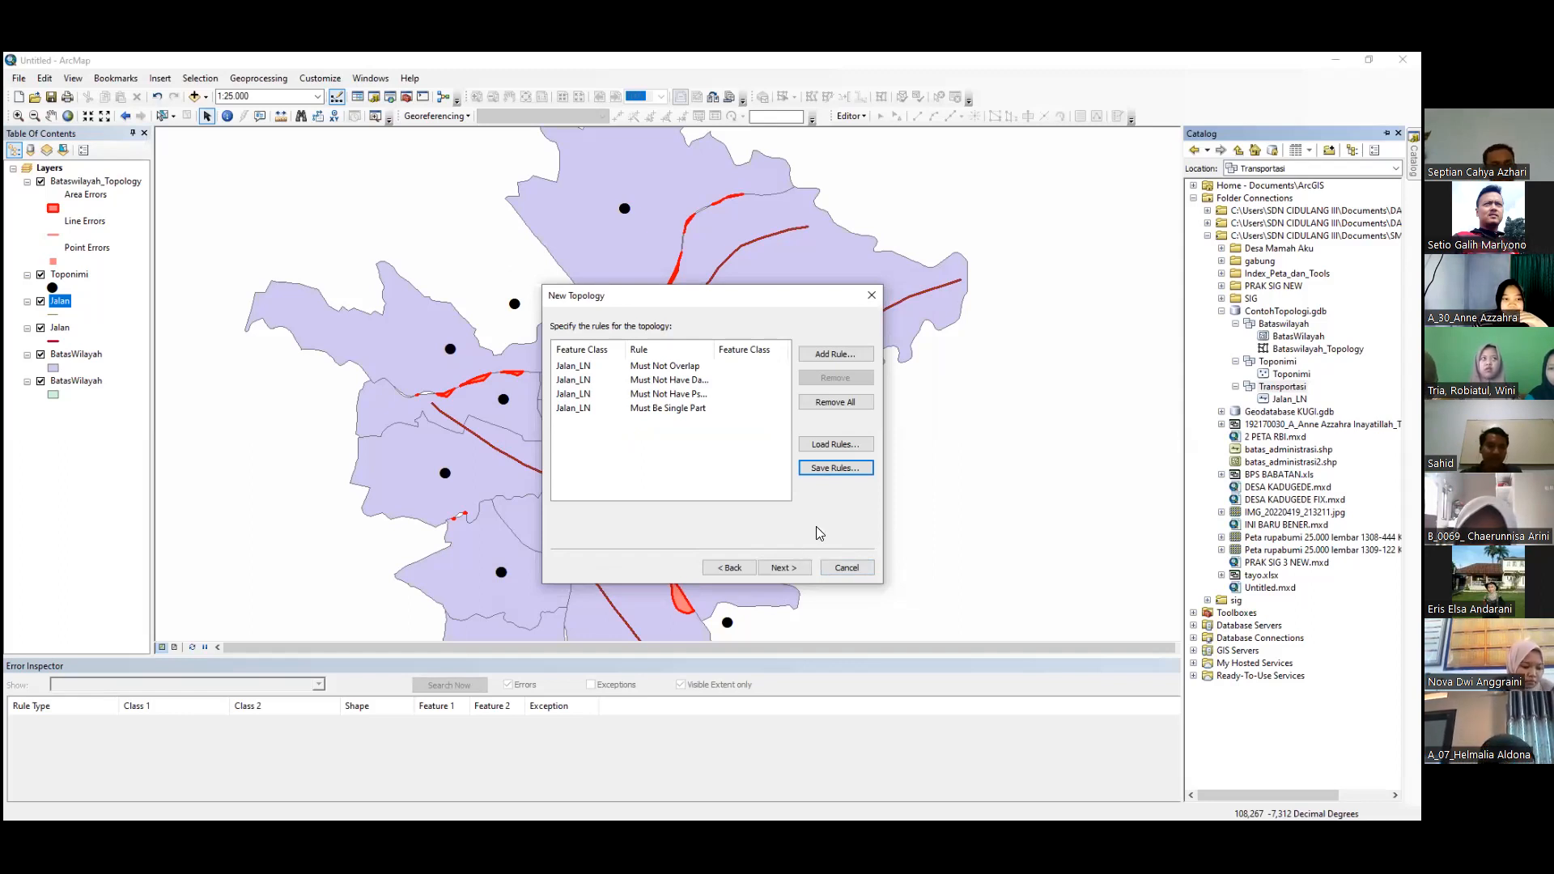
Step: Finish creating Transportasi_Topology with its four Jalan_LN rules and validate it immediately
left_click(794, 566)
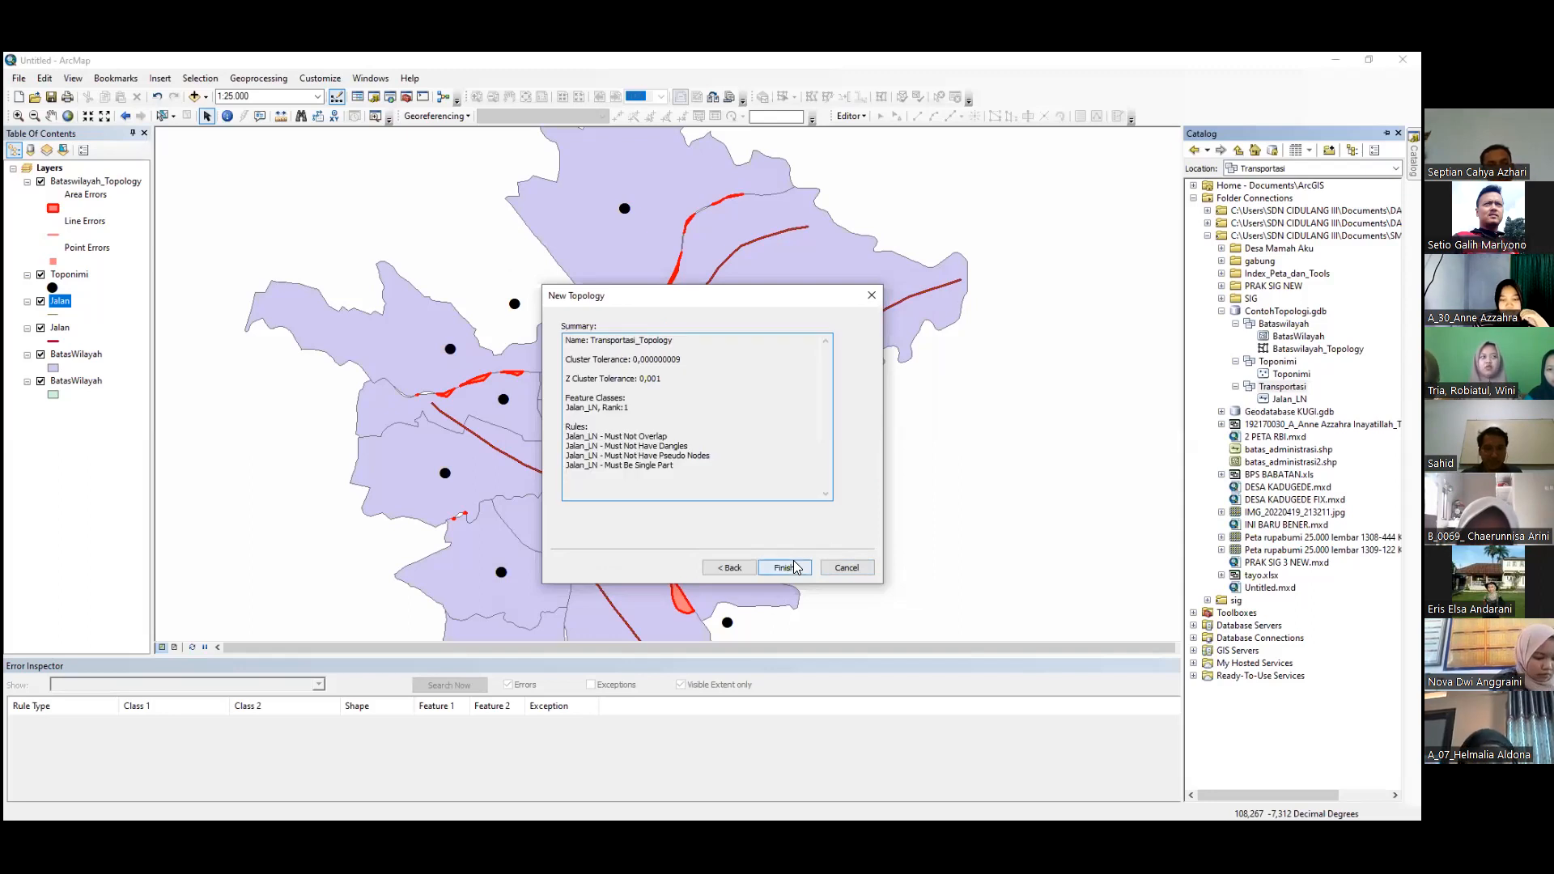
left_click(794, 567)
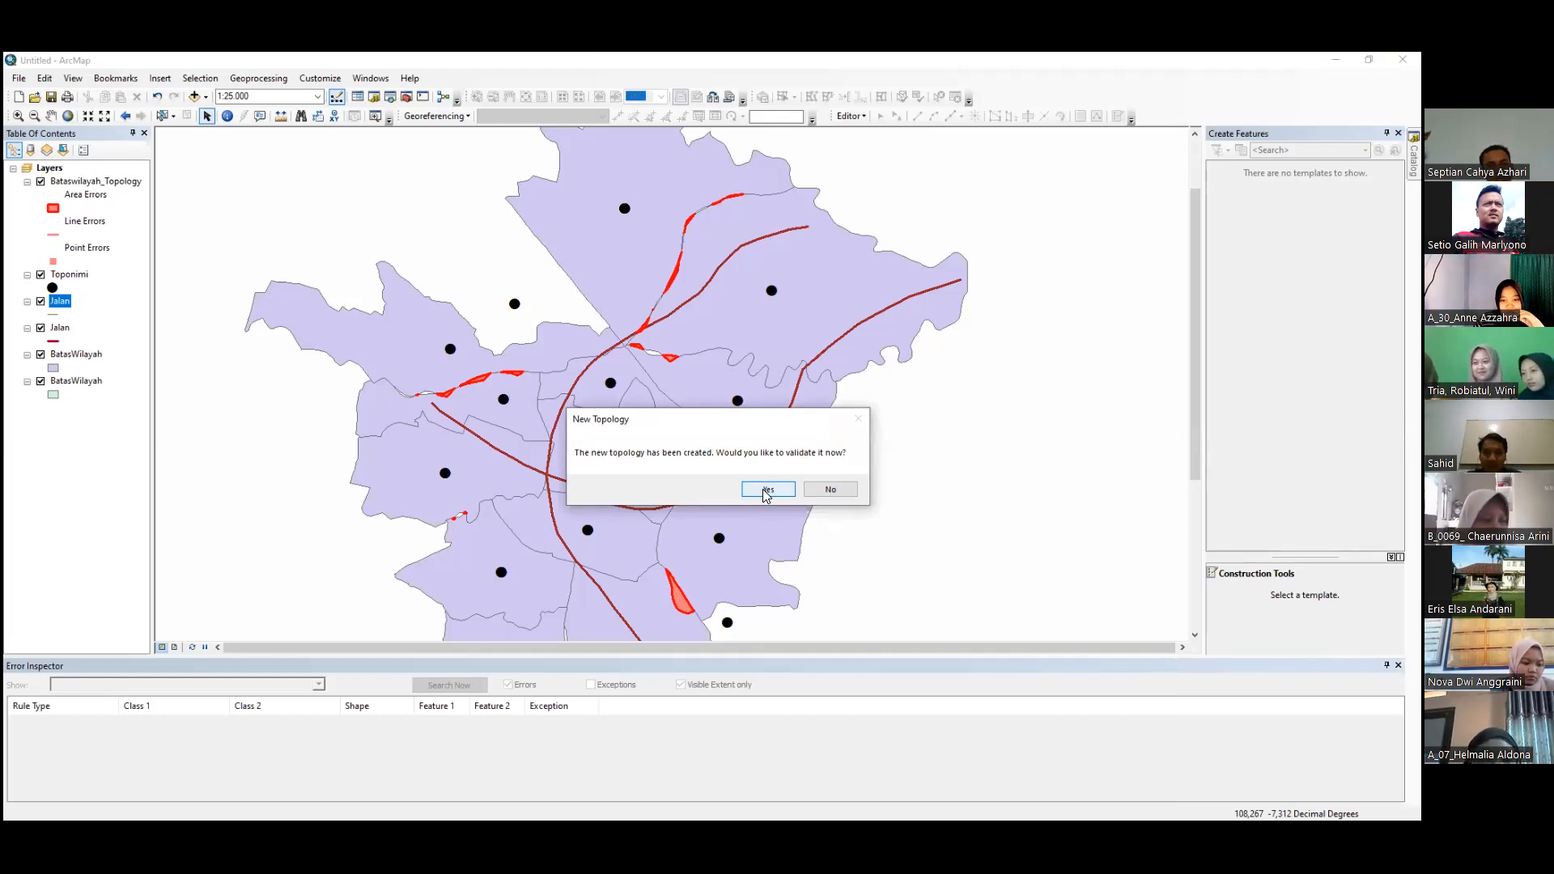
left_click(768, 490)
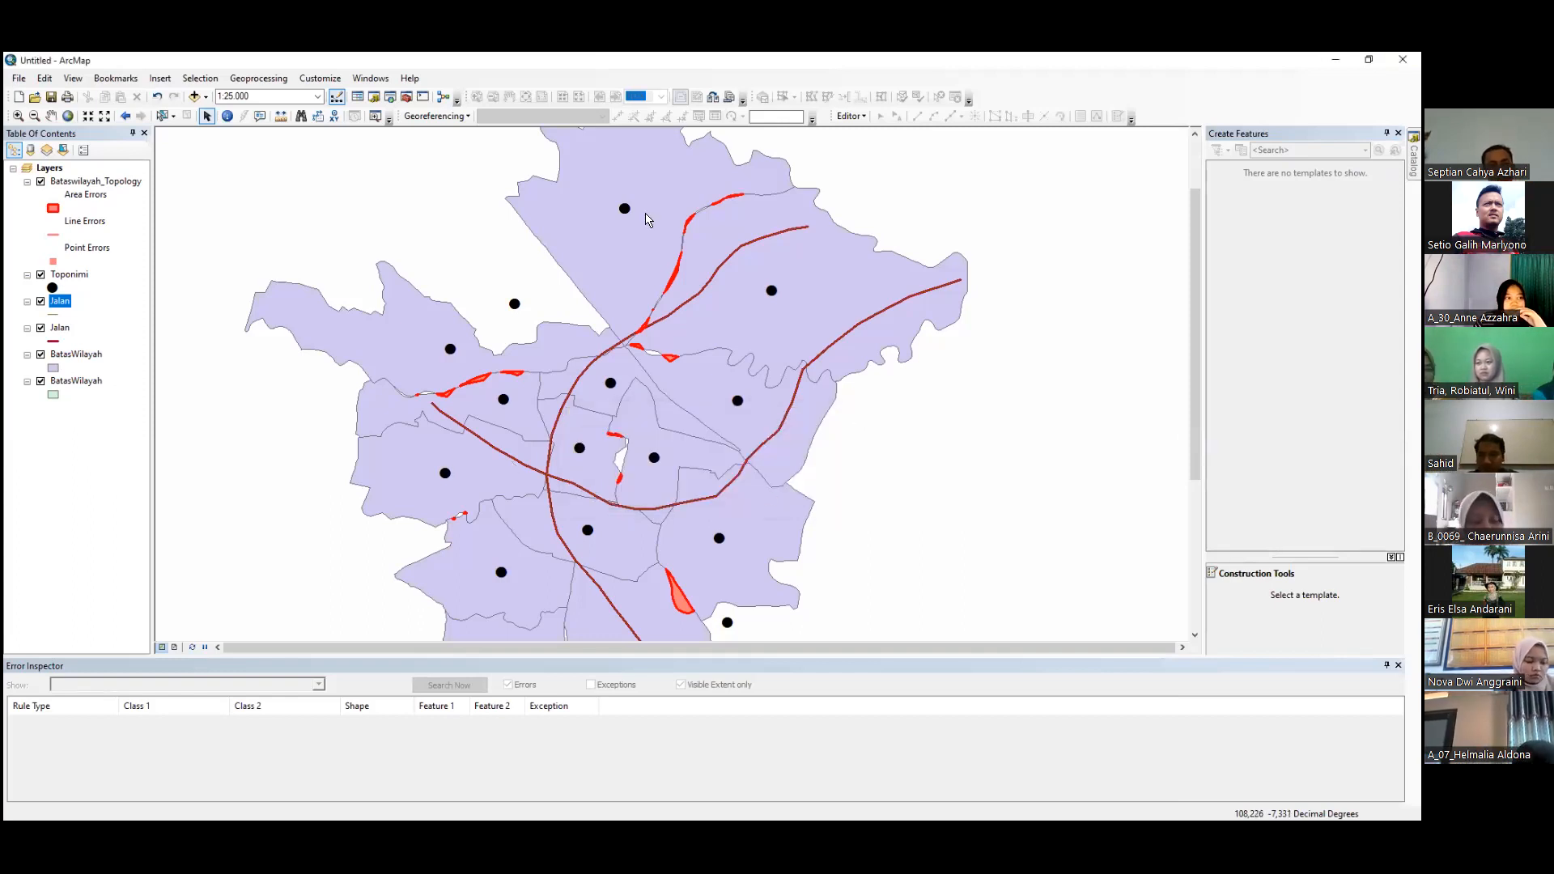
Step: Start an edit session on the upper Jalan layer
right_click(68, 304)
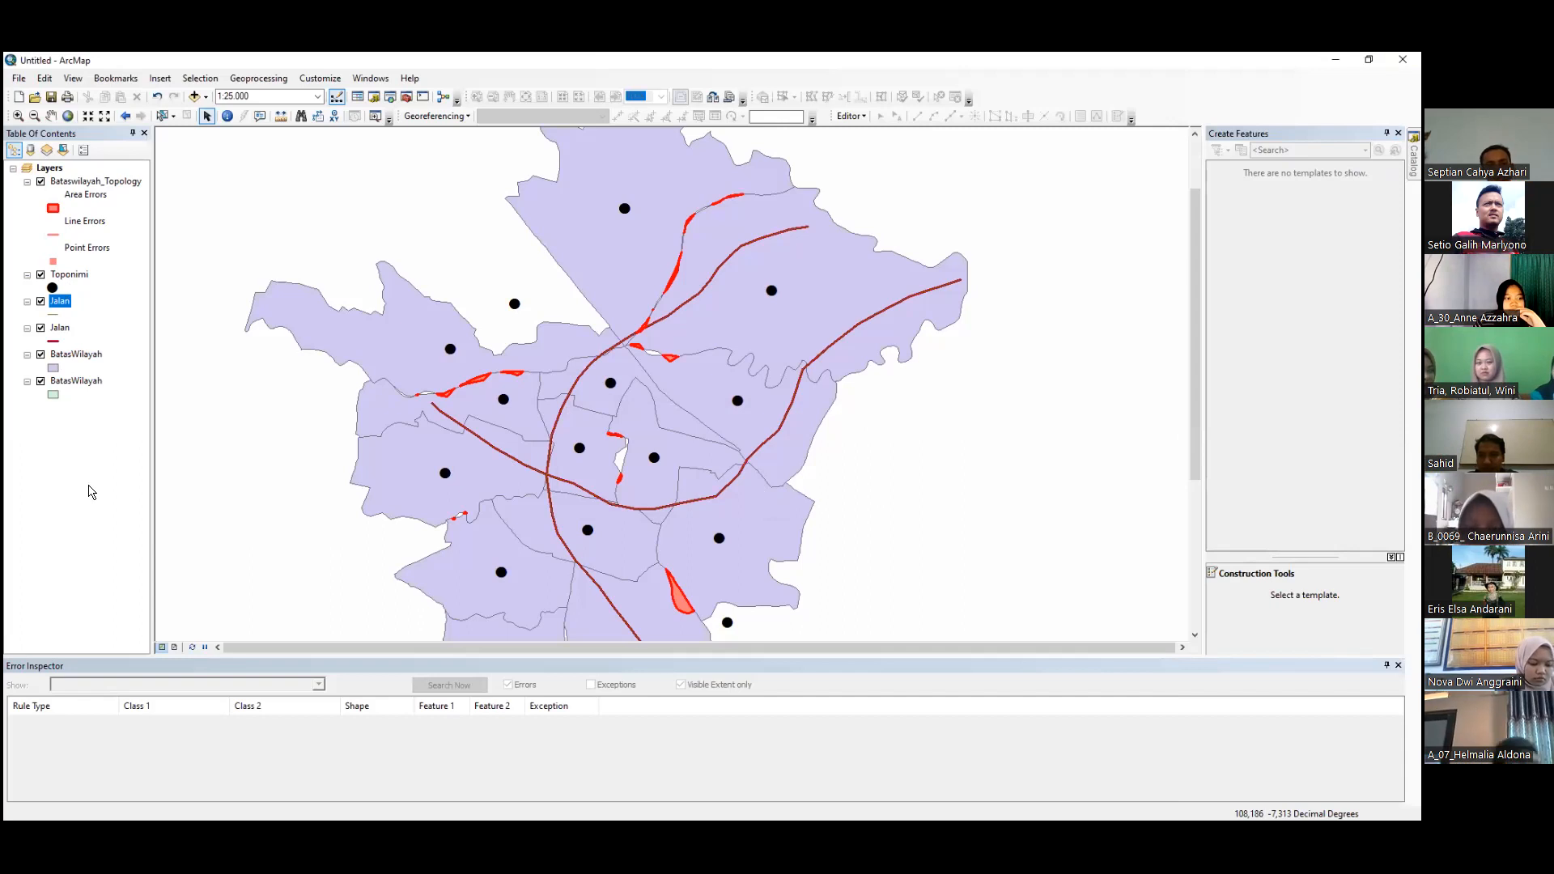
mouse_move(90, 486)
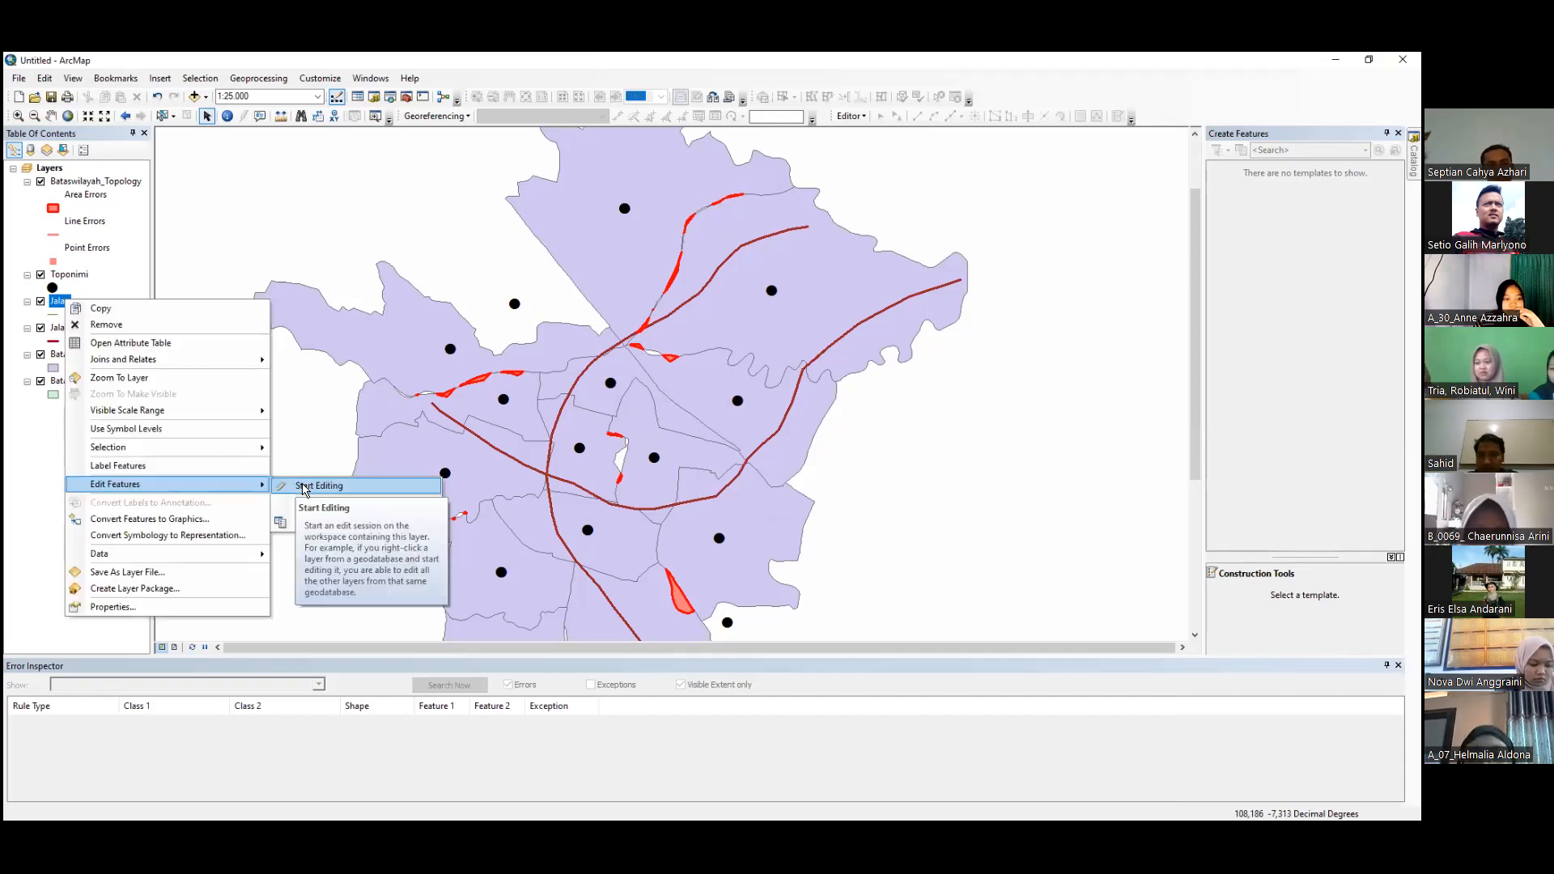
left_click(431, 486)
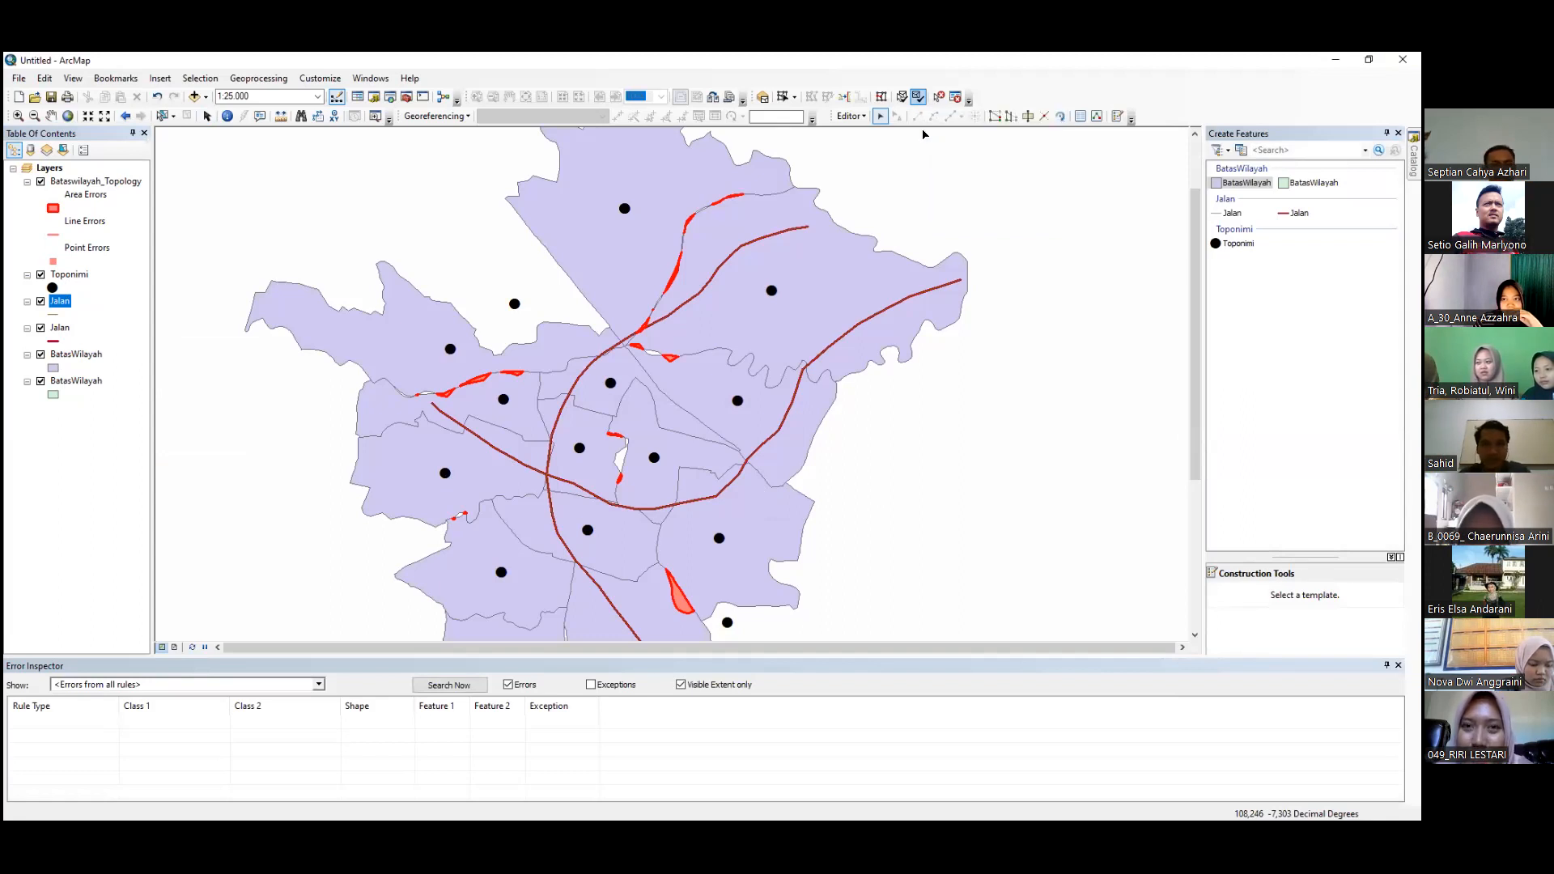
left_click(1234, 214)
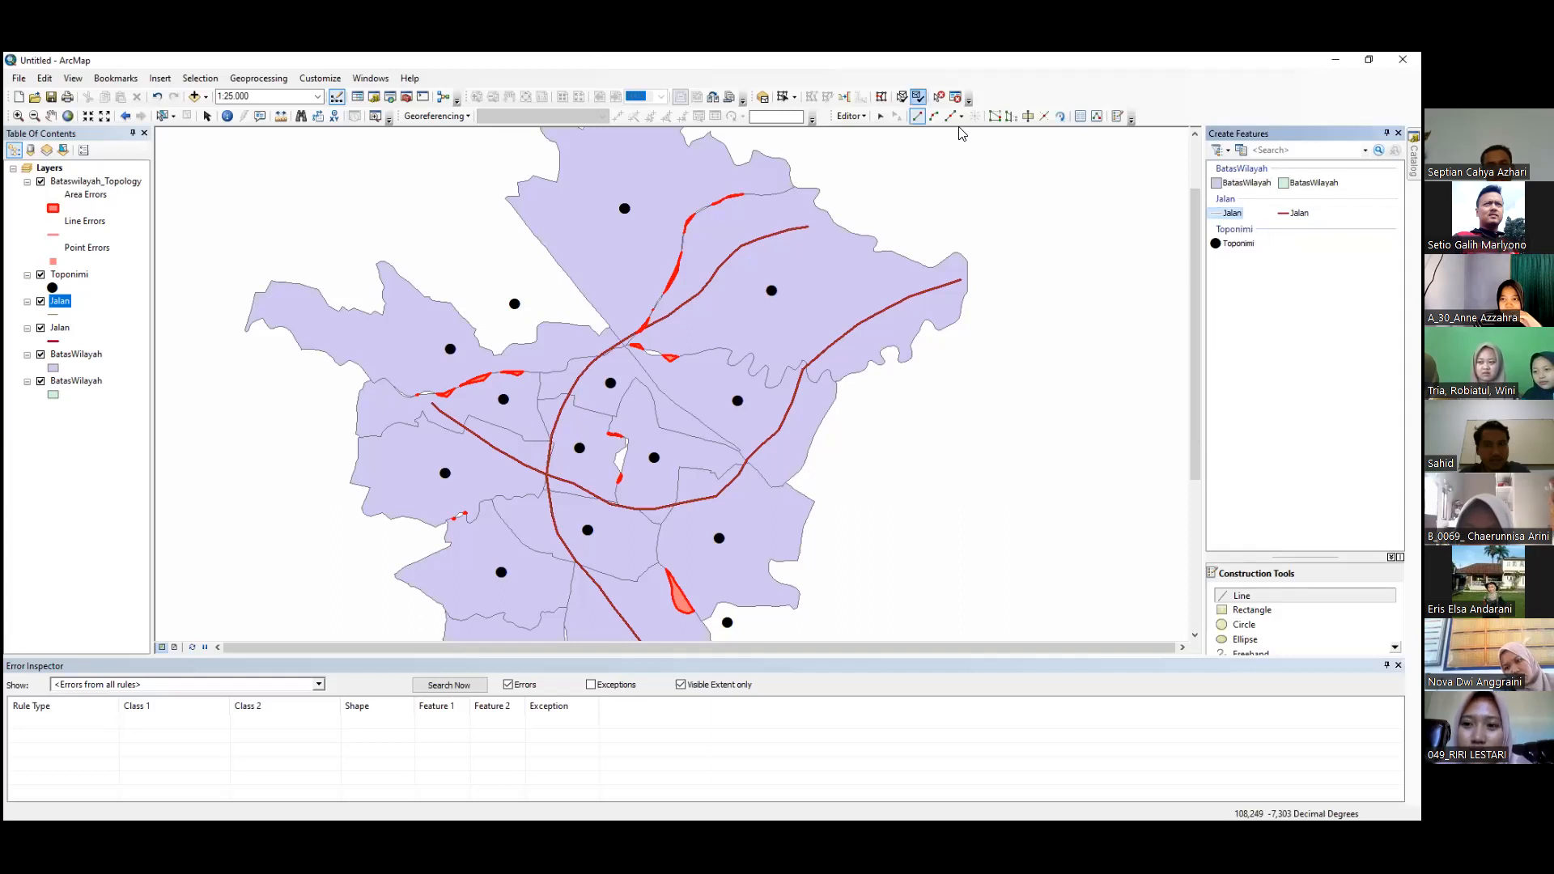
right_click(921, 118)
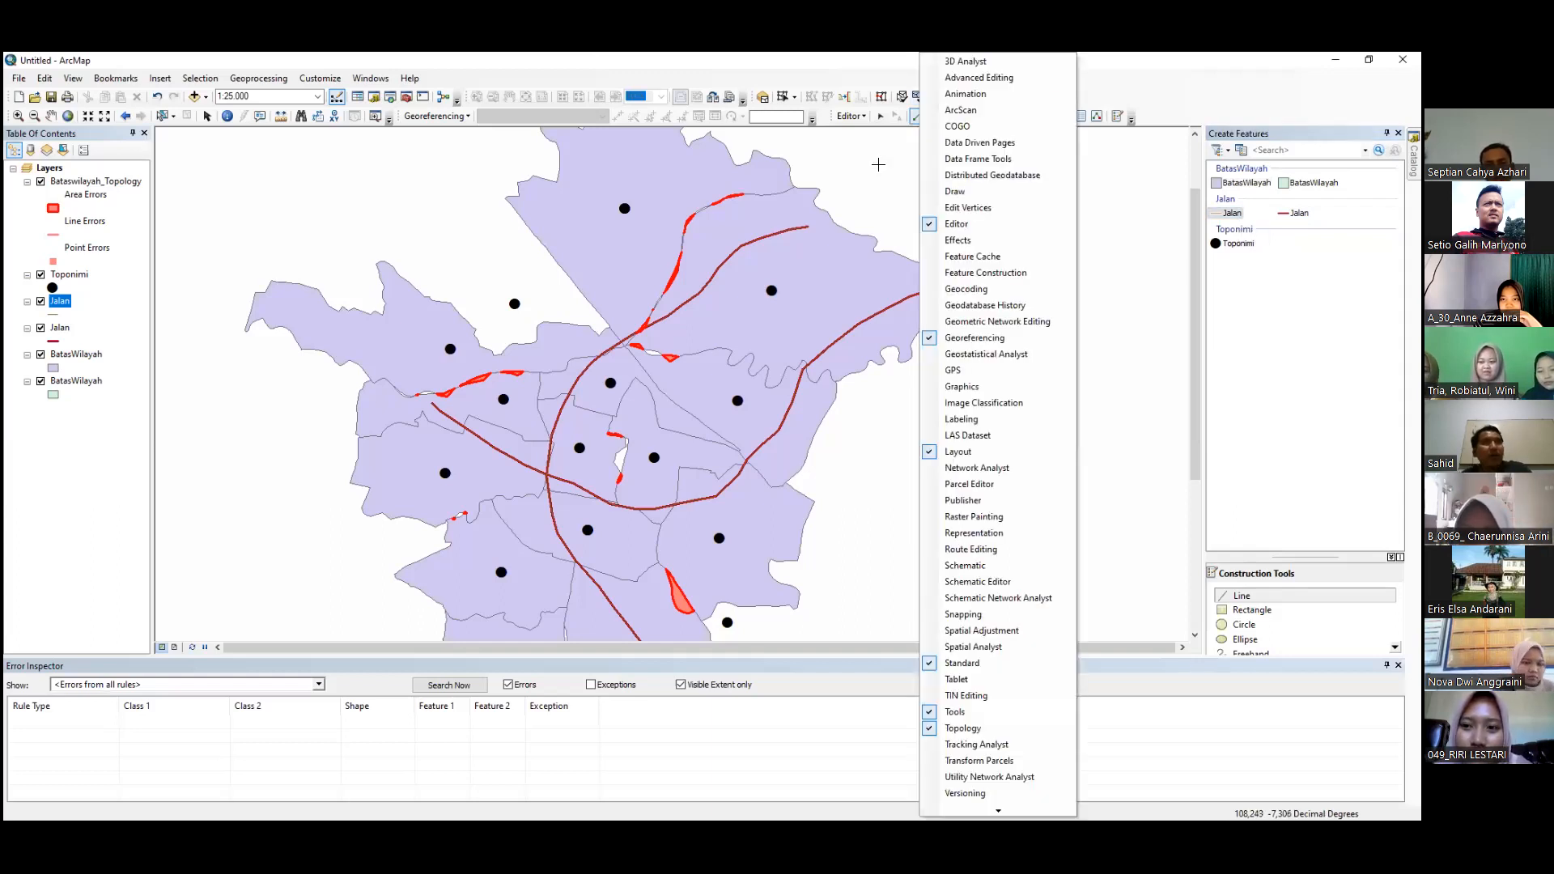
left_click(878, 164)
right_click(923, 381)
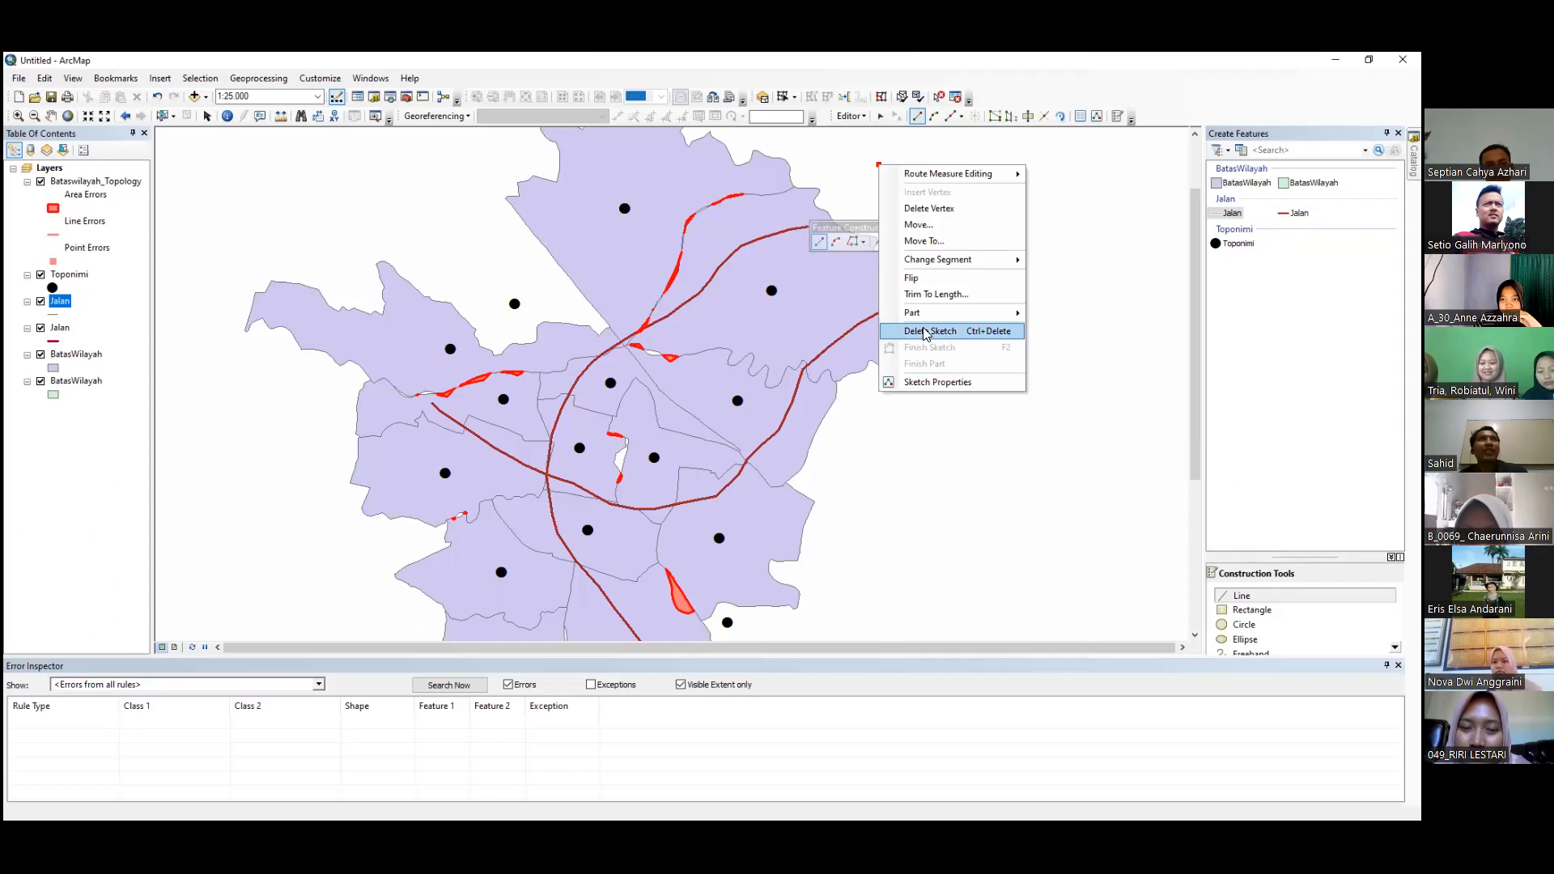
left_click(926, 332)
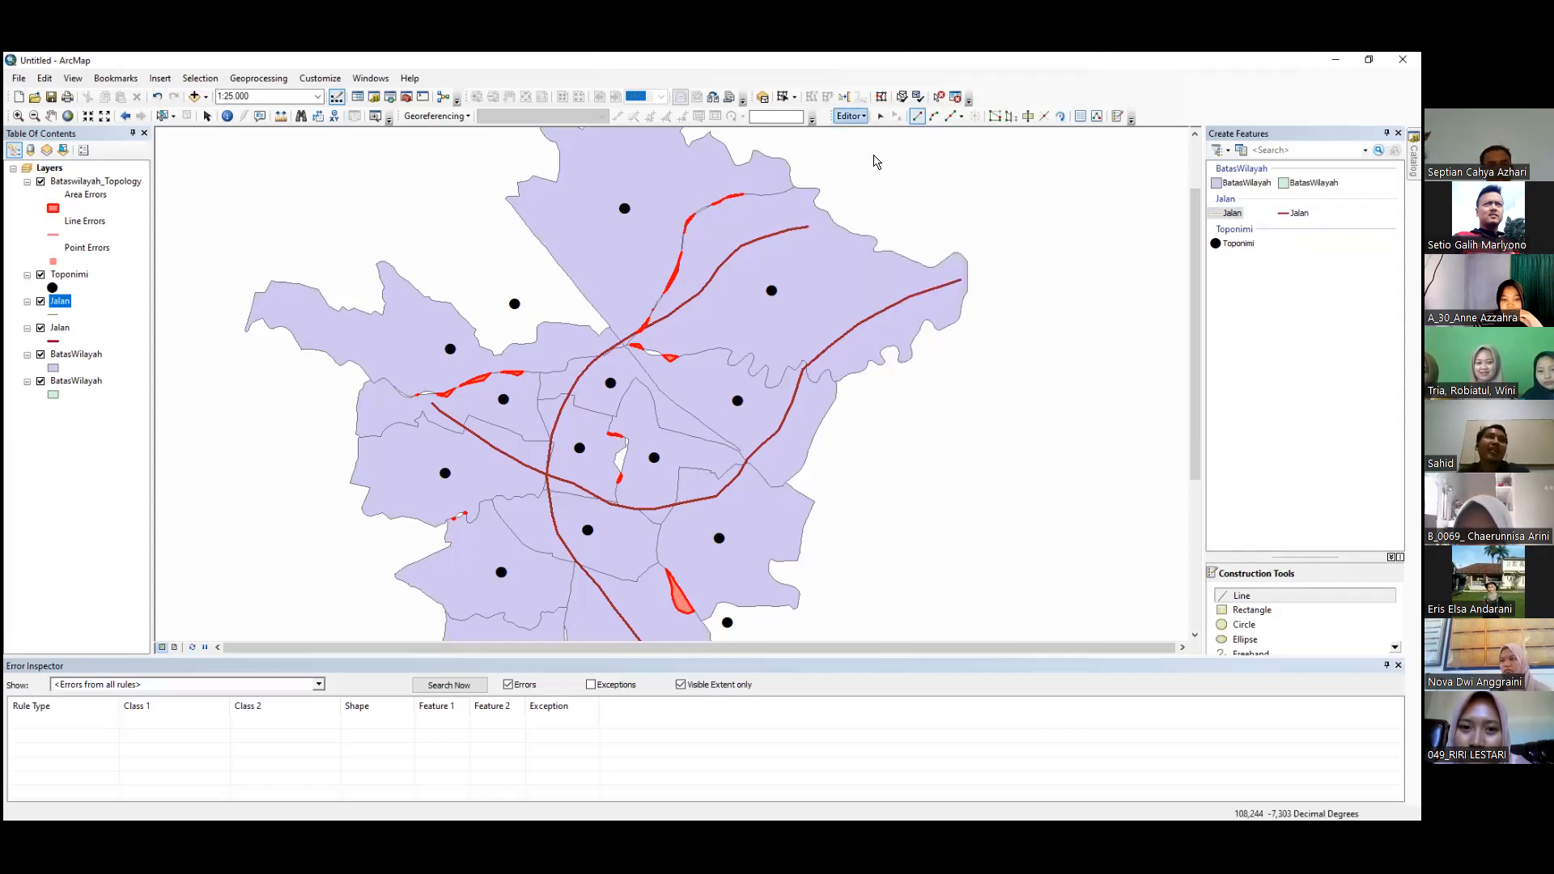
left_click(874, 156)
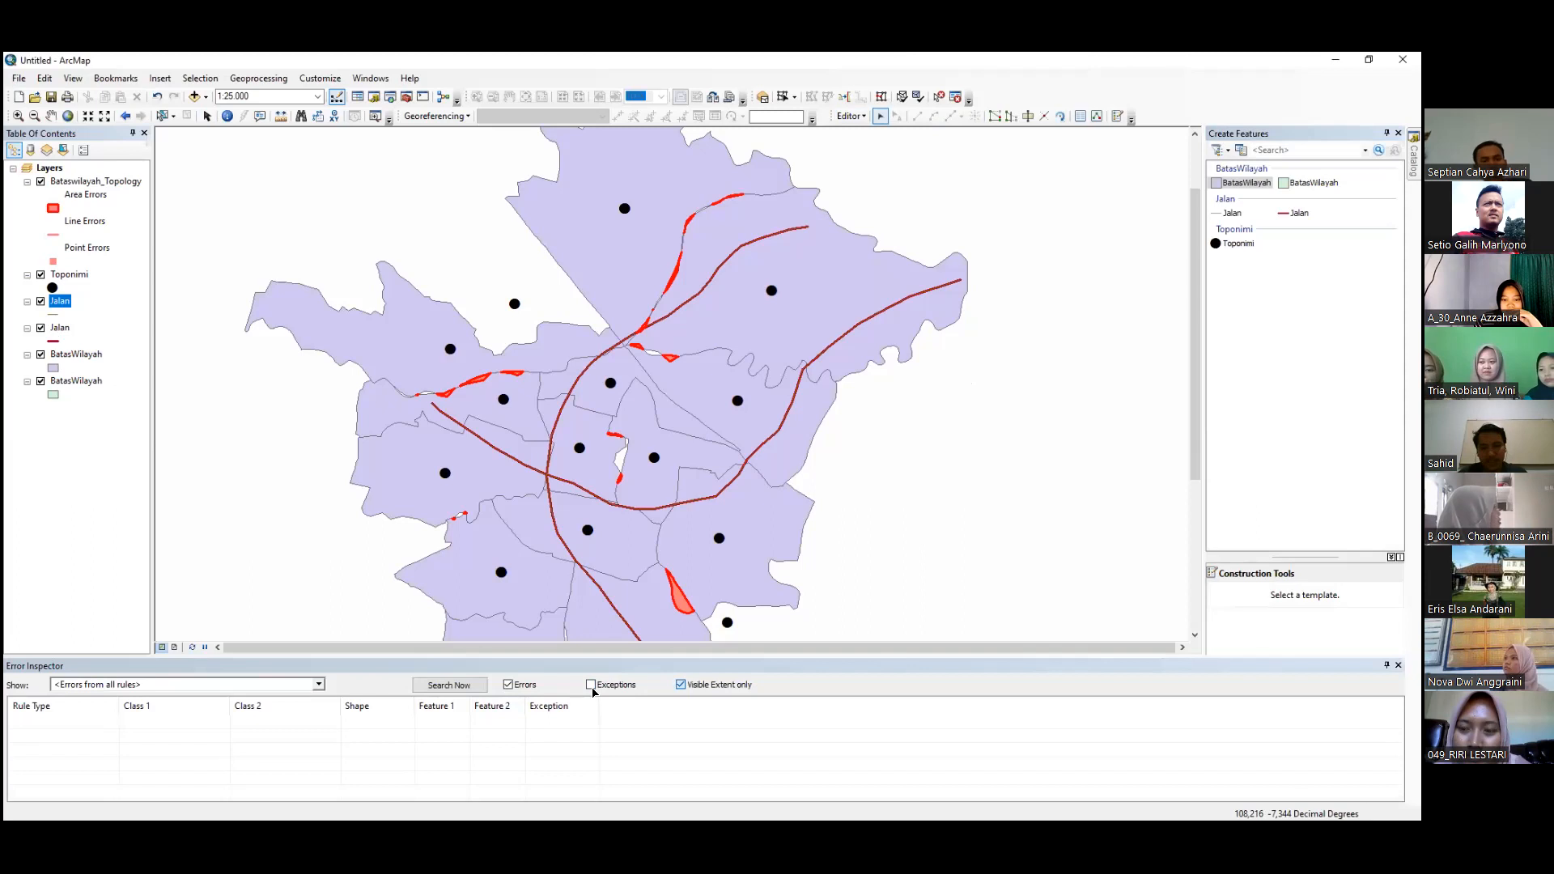
Step: Search for errors from all rules, including exceptions and without limiting to the visible extent, and look through the listed errors
left_click(590, 685)
left_click(450, 685)
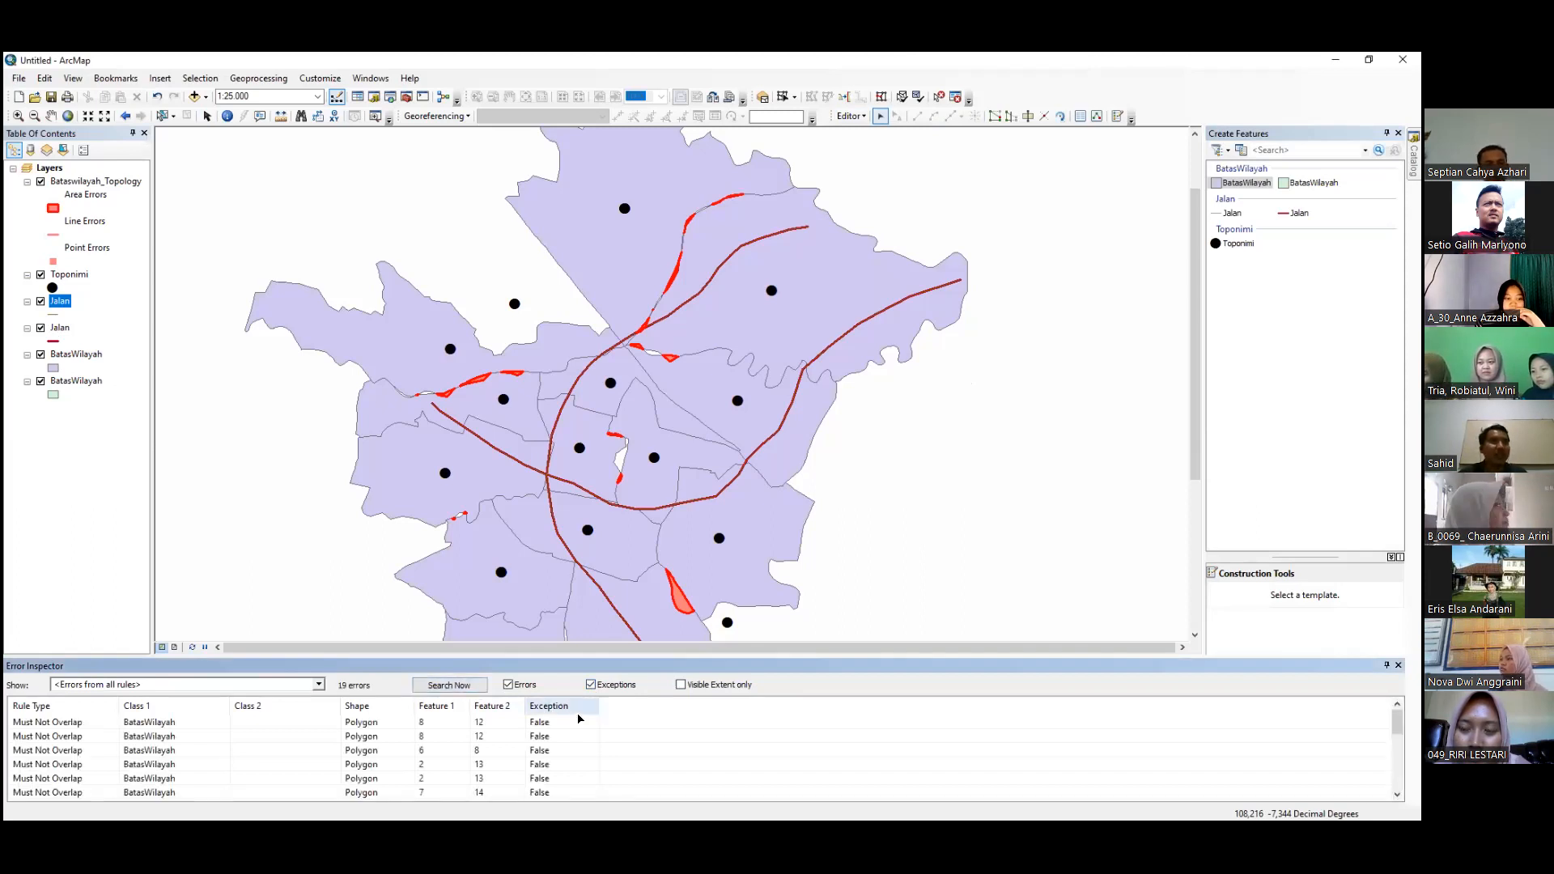
scroll(580, 718, "down", 5)
scroll(580, 718, "up", 5)
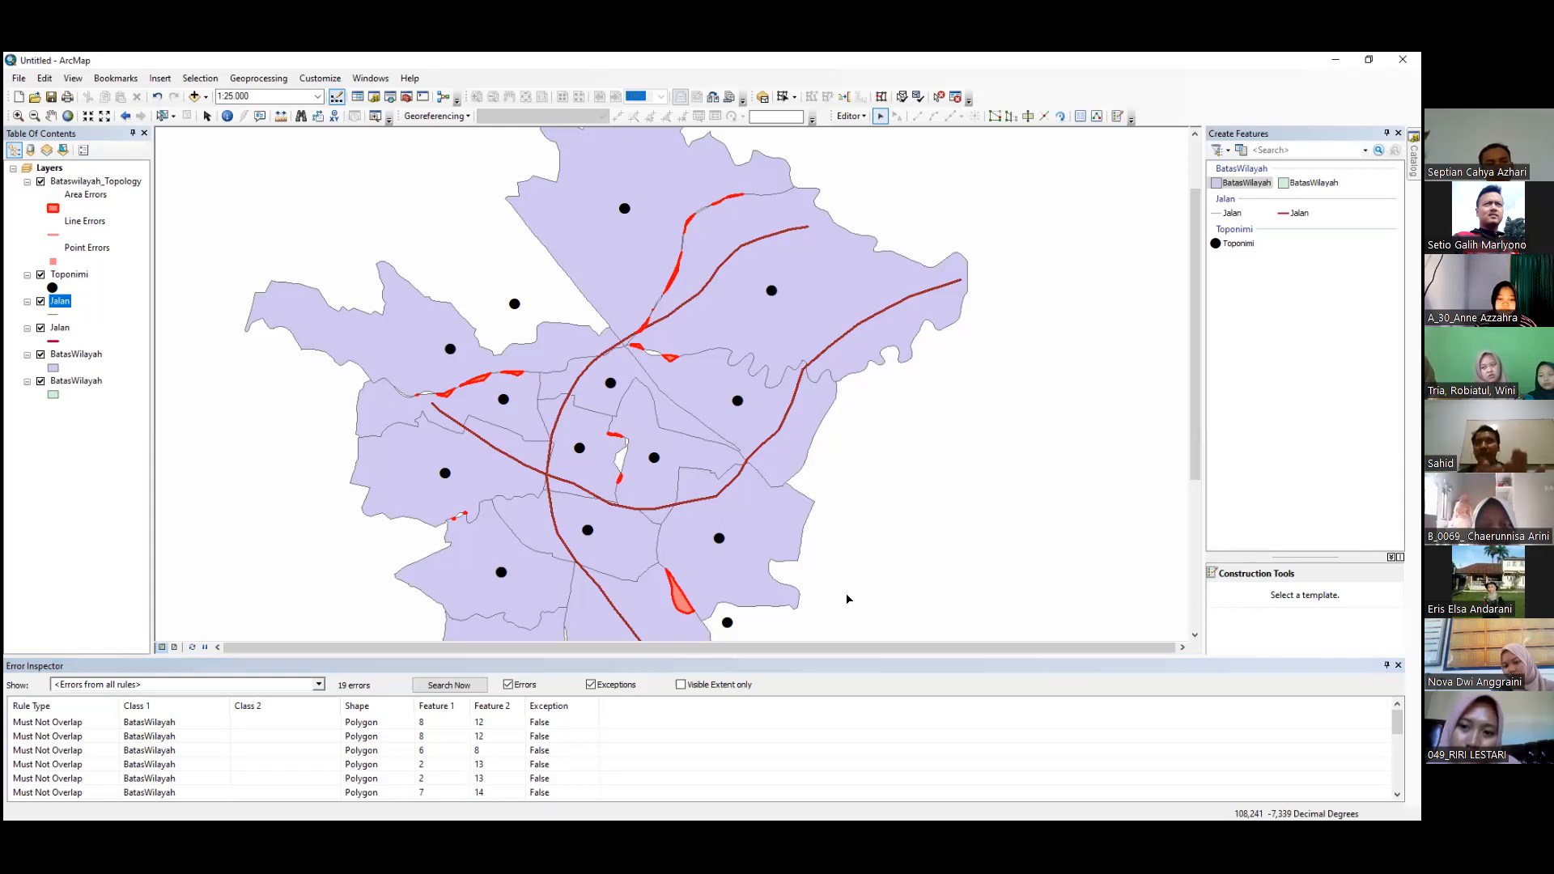
scroll(562, 733, "down", 5)
scroll(562, 733, "up", 5)
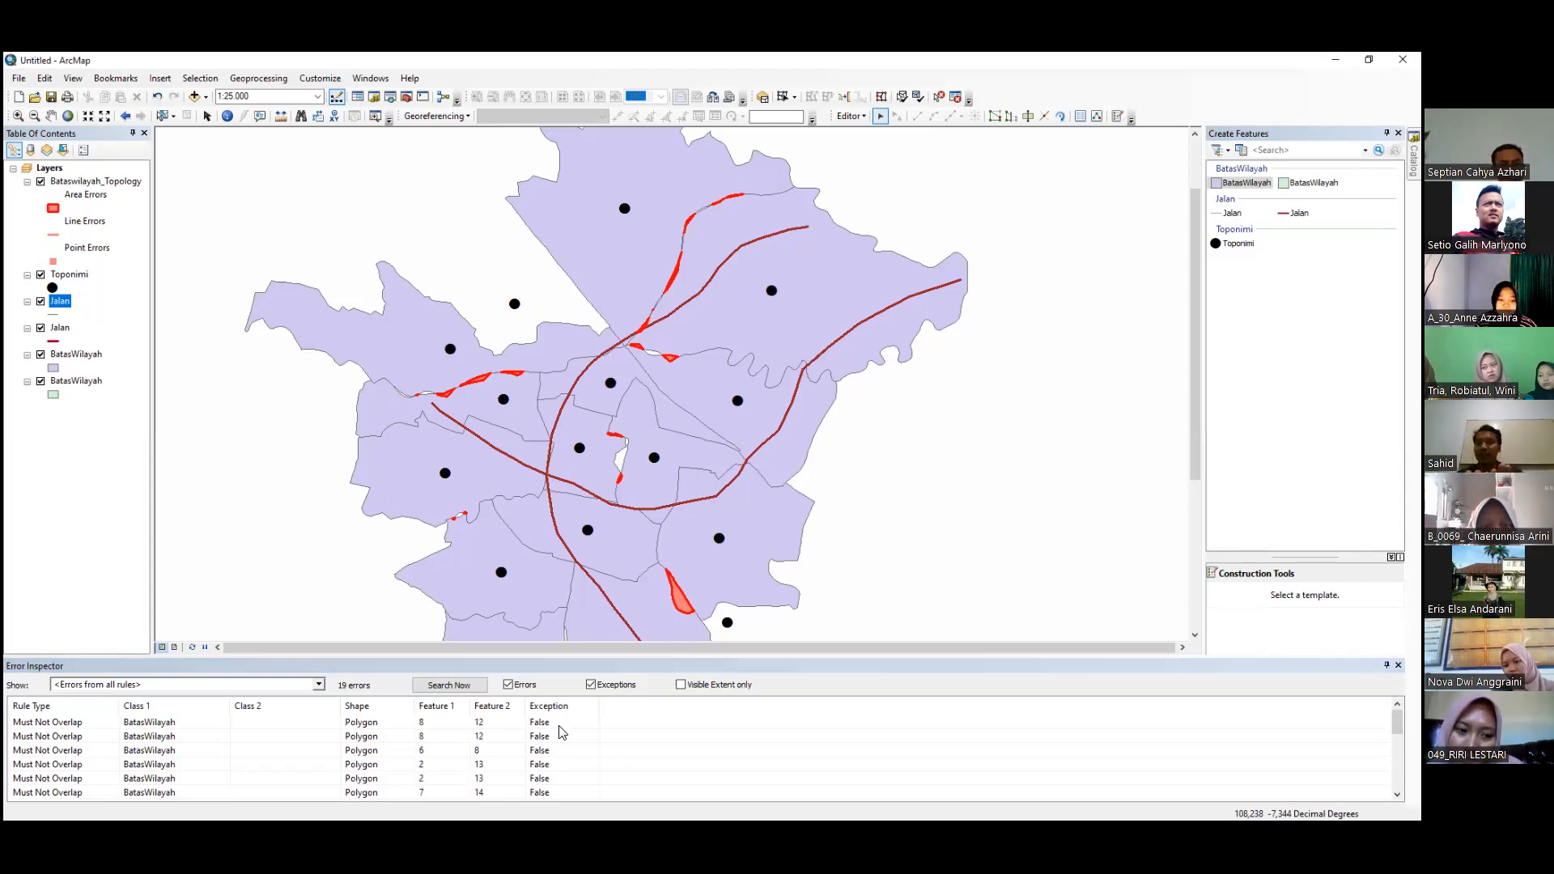